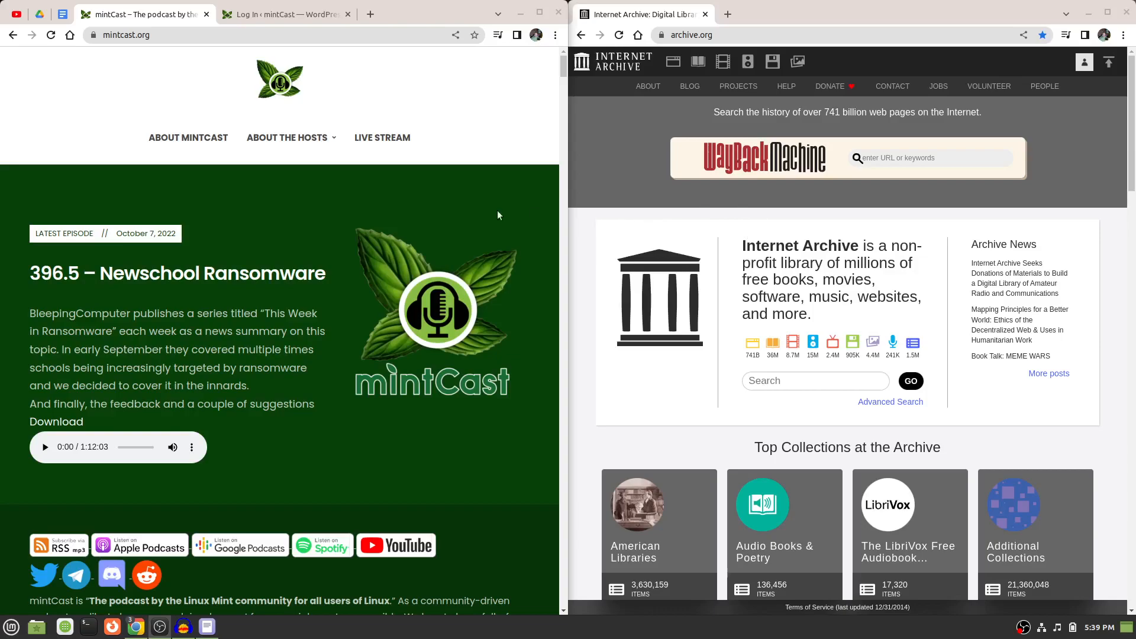
# Examine the mintCast homepage, including the latest episode, the subscription links, the recent posts and the sidebar sections.
pyautogui.scroll(-3, 424, 229)
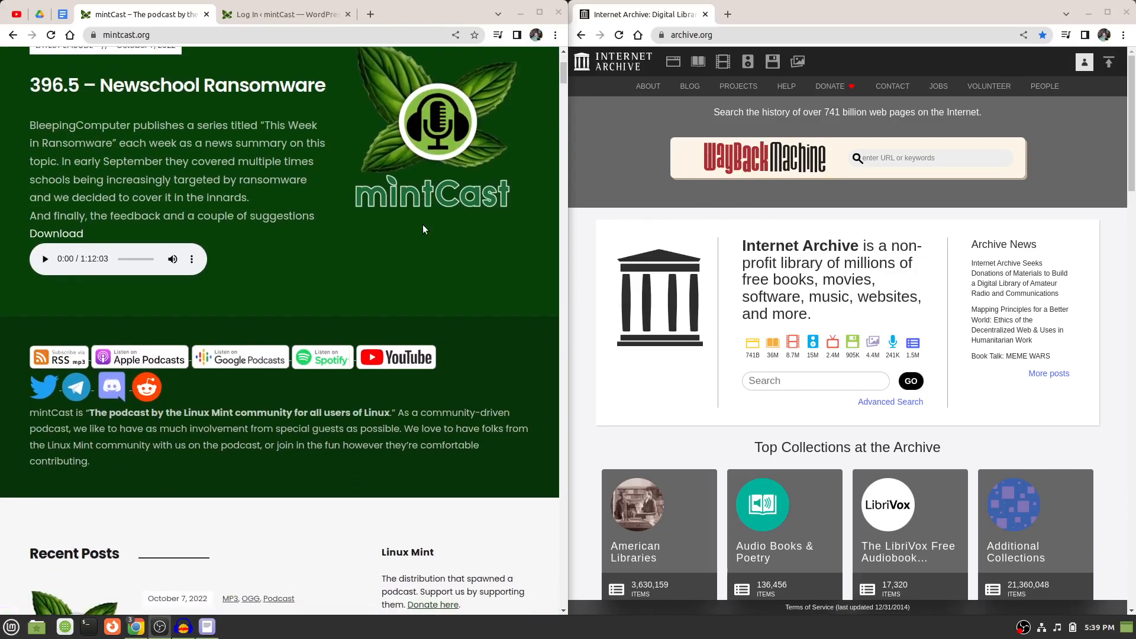
pyautogui.scroll(3, 423, 229)
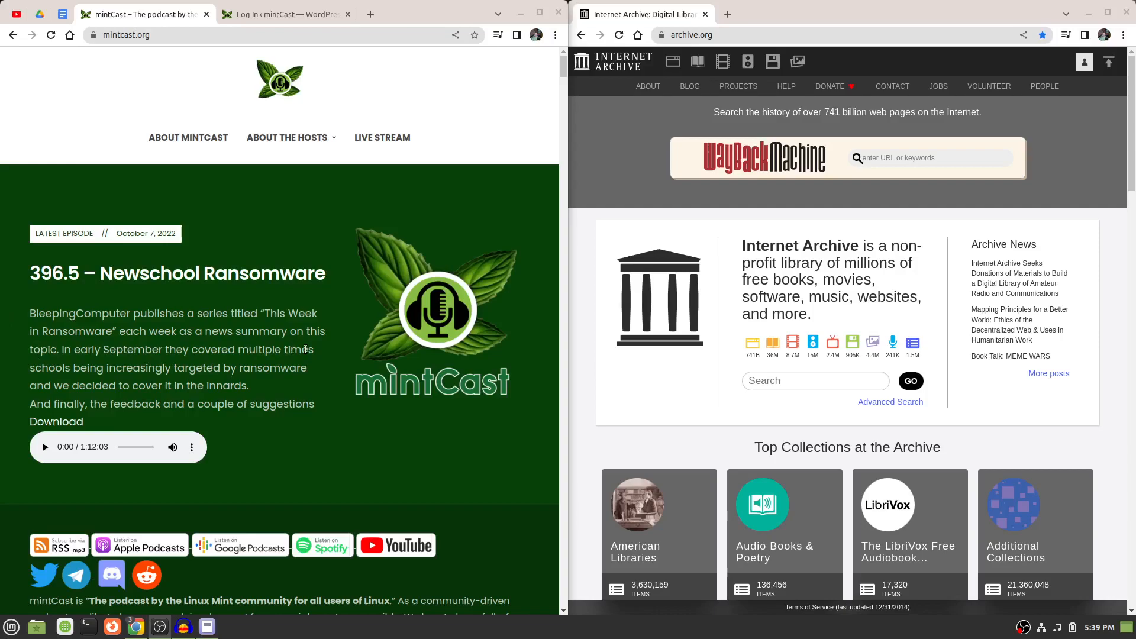
pyautogui.scroll(-3, 305, 349)
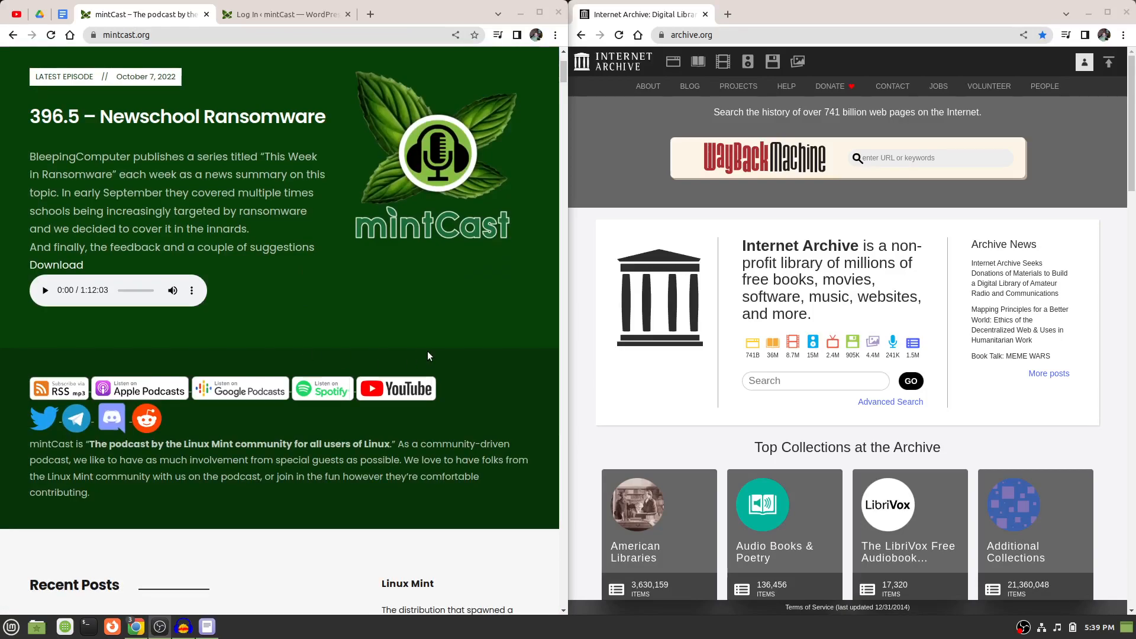
pyautogui.scroll(3, 427, 350)
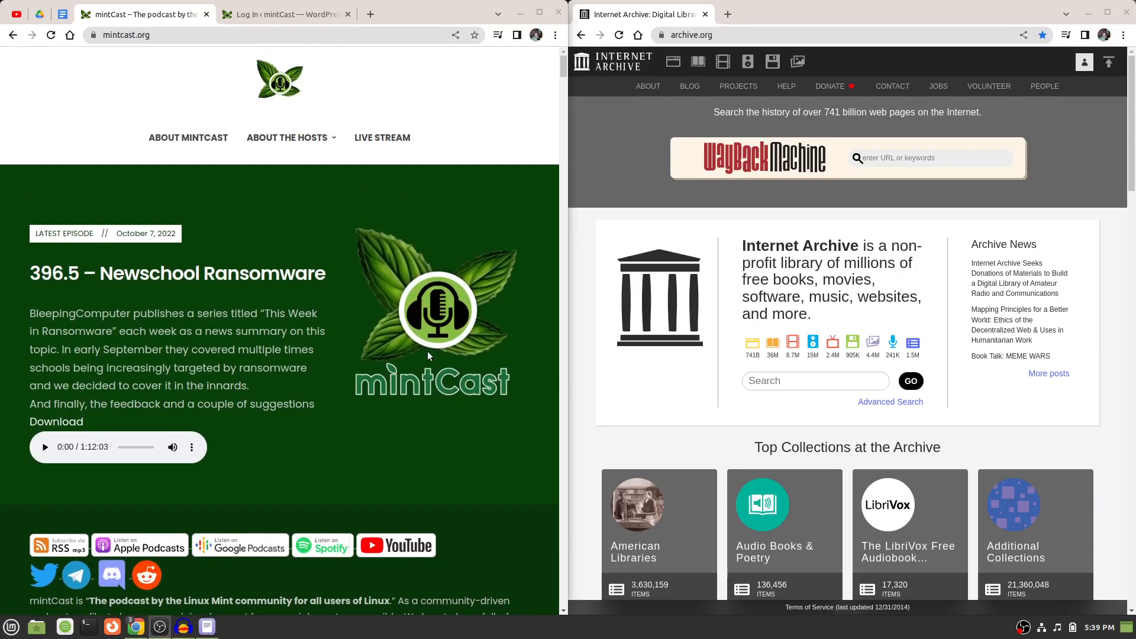
pyautogui.scroll(-8, 427, 351)
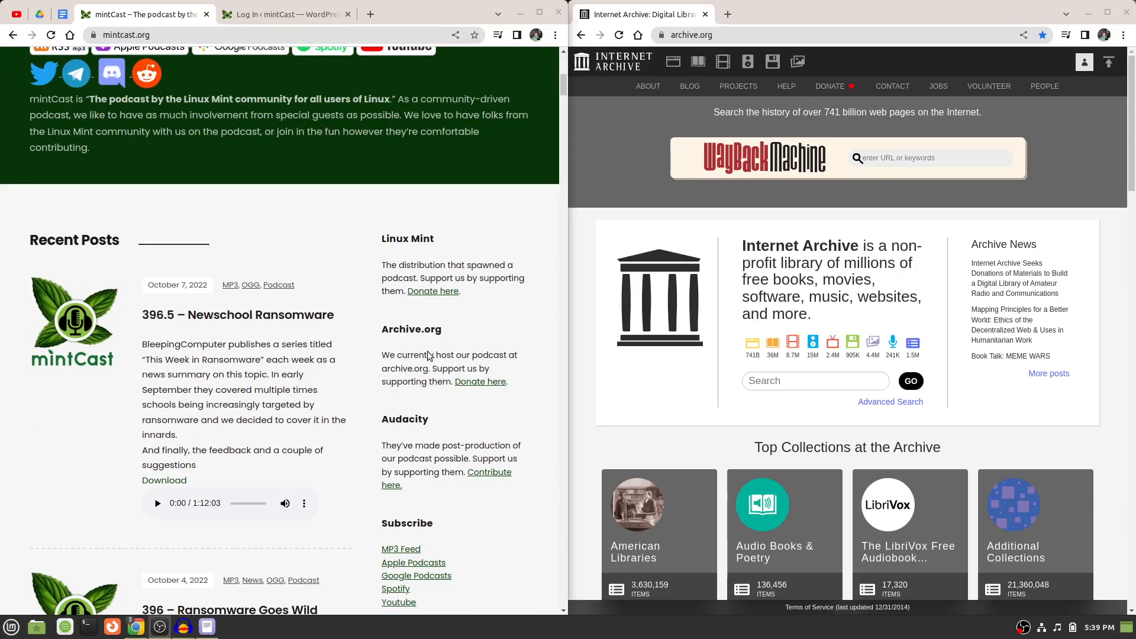
pyautogui.scroll(-5, 430, 356)
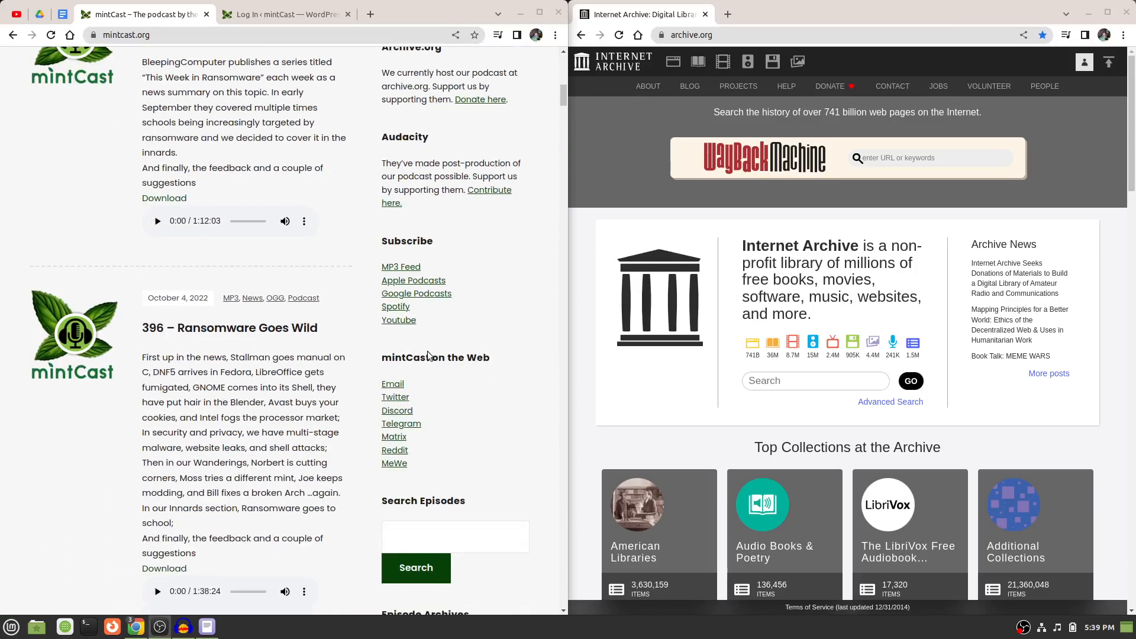
pyautogui.scroll(12, 427, 355)
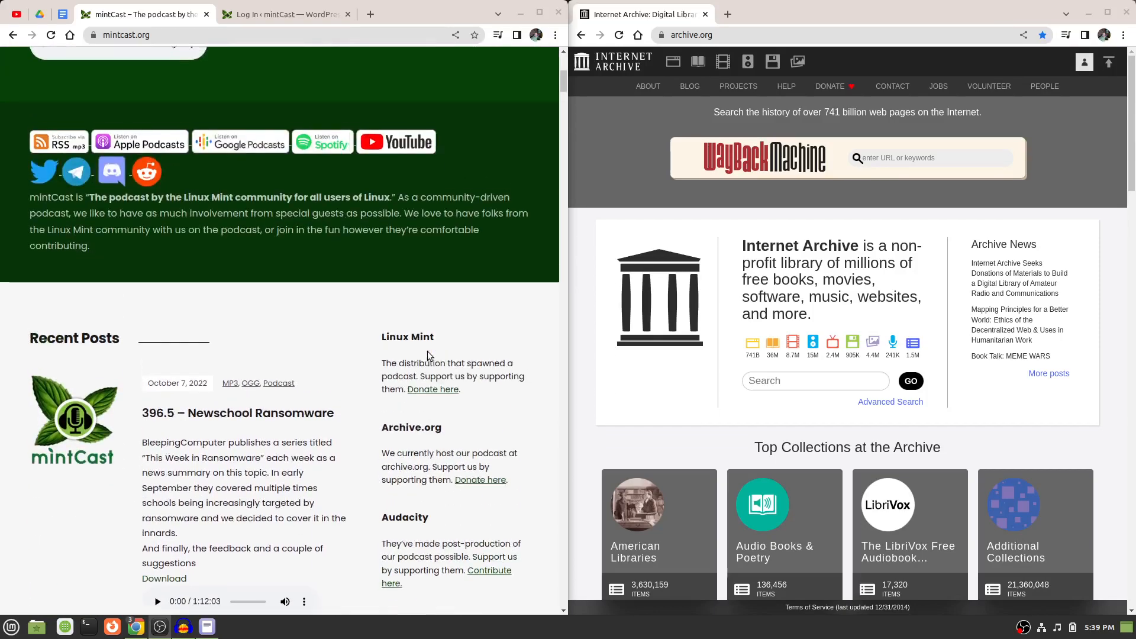
pyautogui.scroll(2, 429, 356)
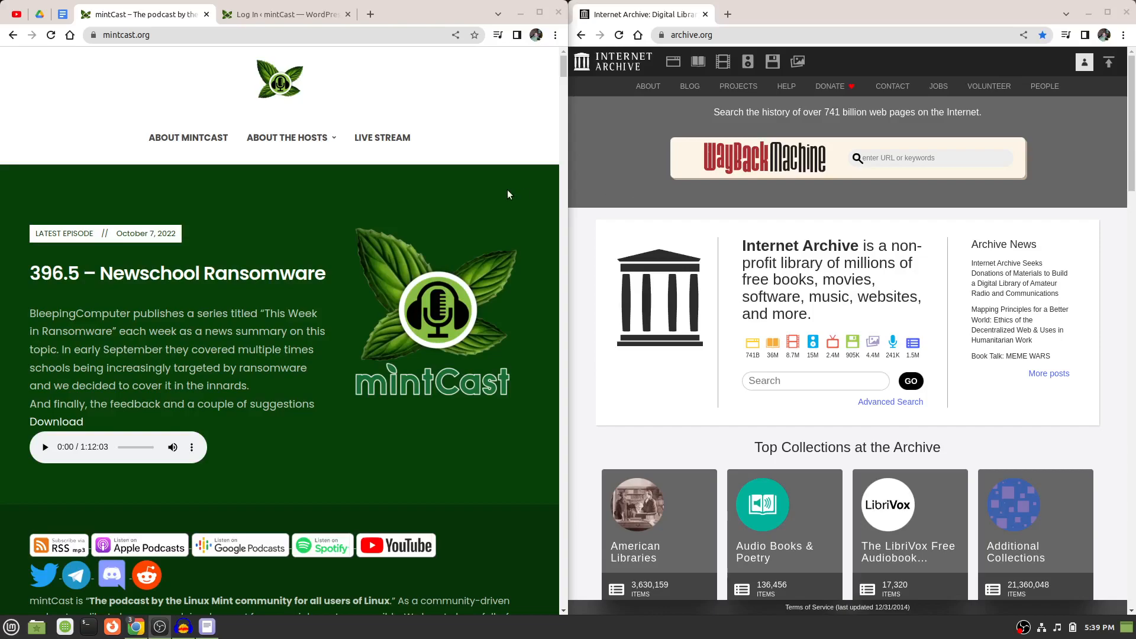
pyautogui.scroll(-9, 507, 190)
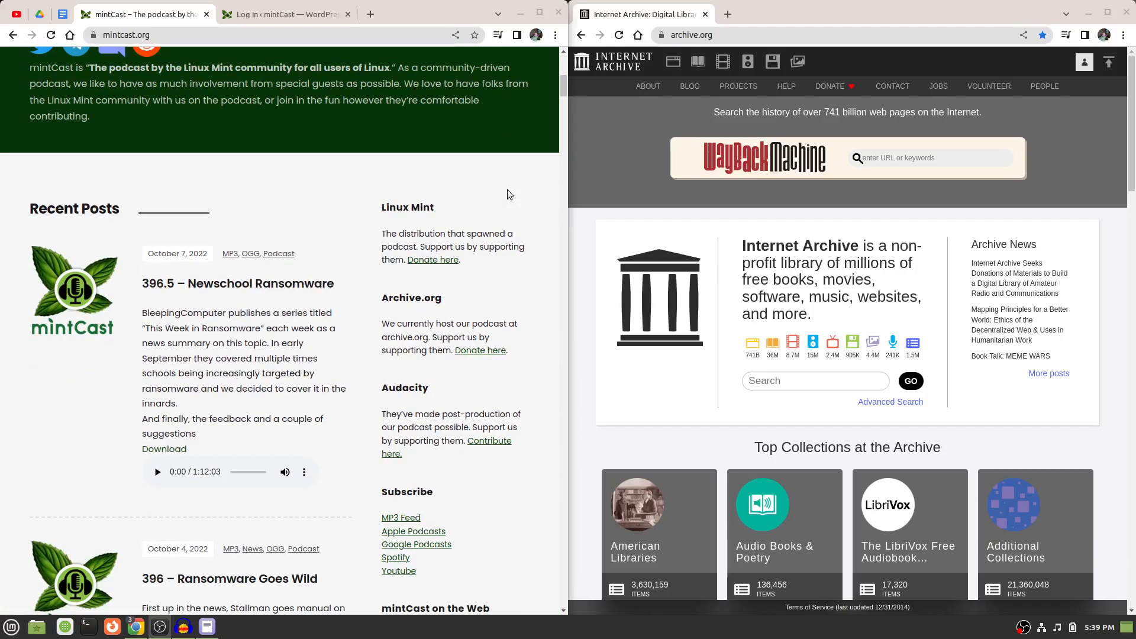
pyautogui.scroll(10, 507, 195)
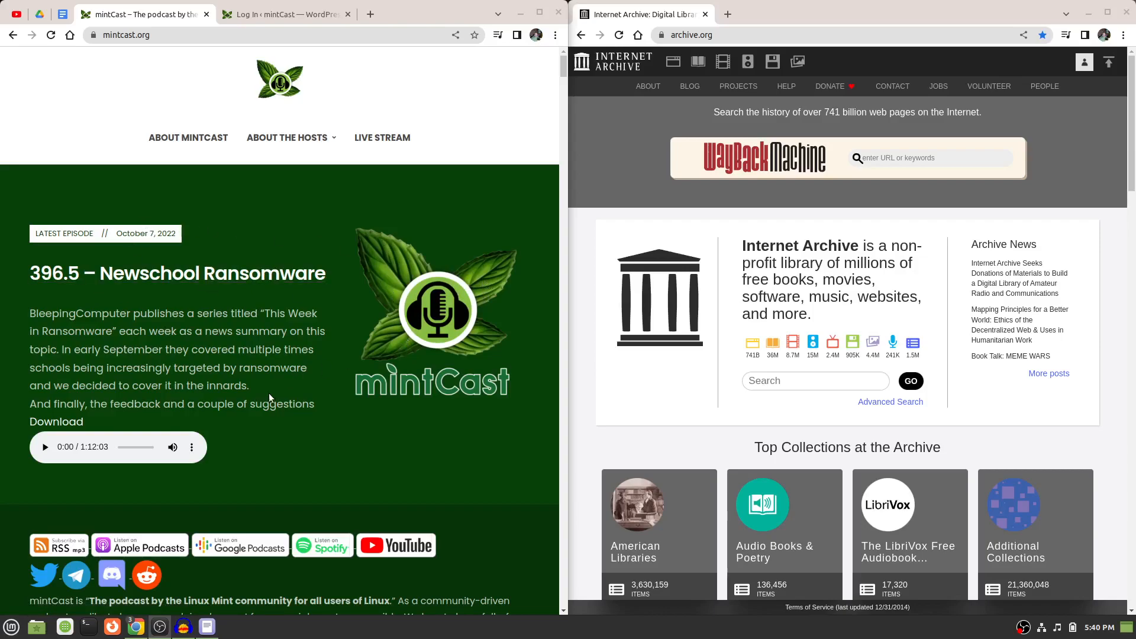
pyautogui.scroll(-5, 269, 393)
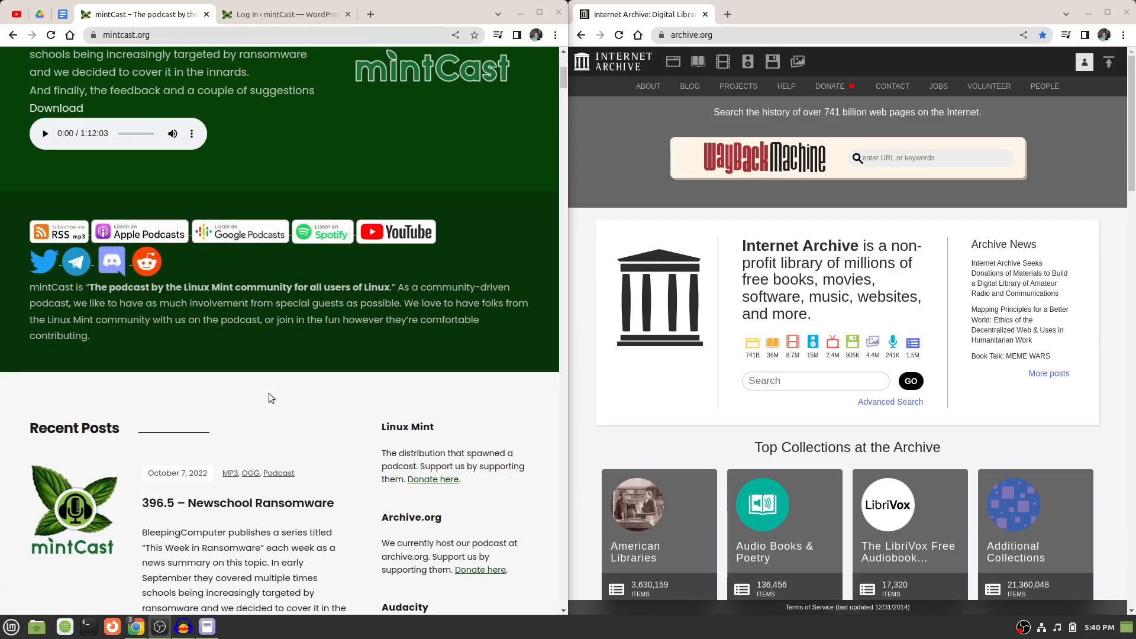
pyautogui.scroll(5, 268, 393)
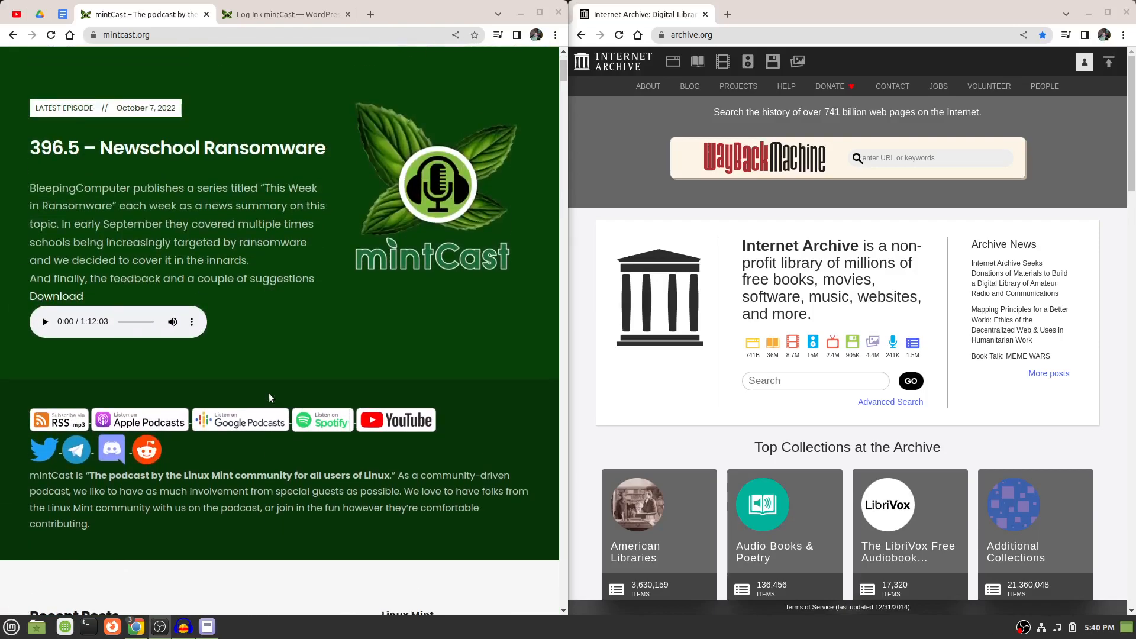
pyautogui.scroll(-4, 268, 393)
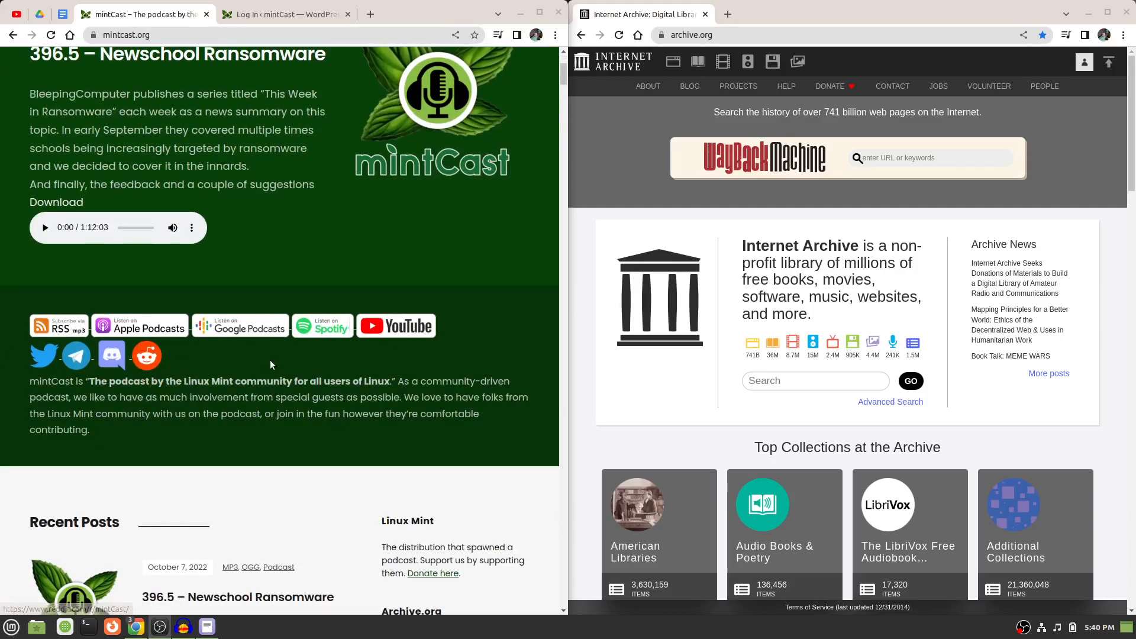
pyautogui.scroll(3, 271, 364)
pyautogui.scroll(1, 270, 365)
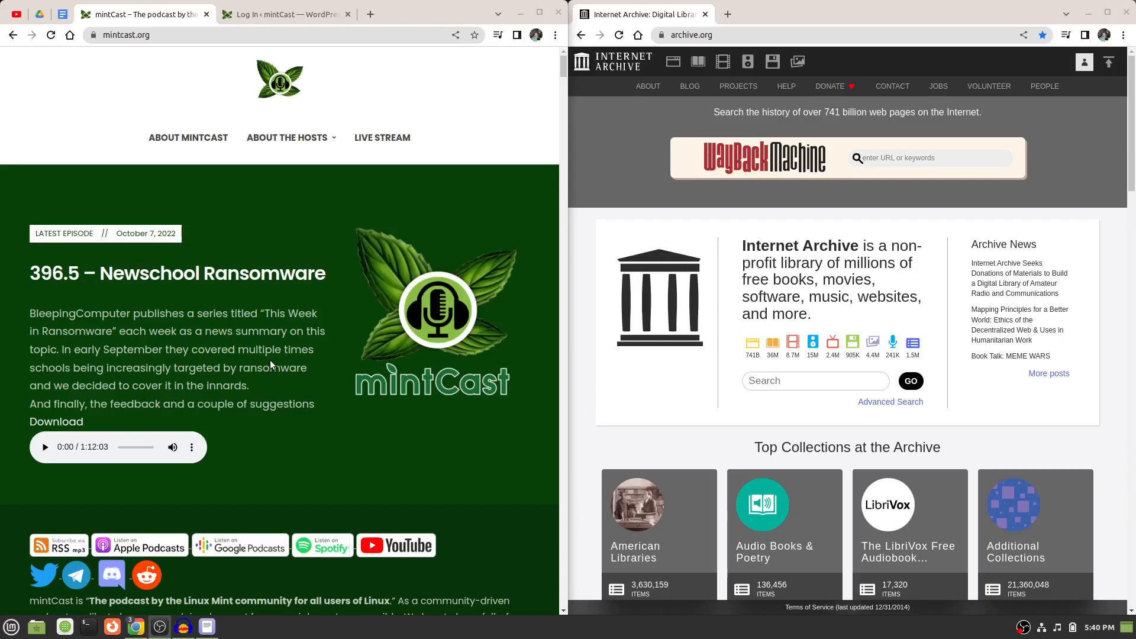
# Open the 396.5 – Newschool Ransomware episode post, review its show notes down to the audio player, and return to the homepage.
pyautogui.click(242, 276)
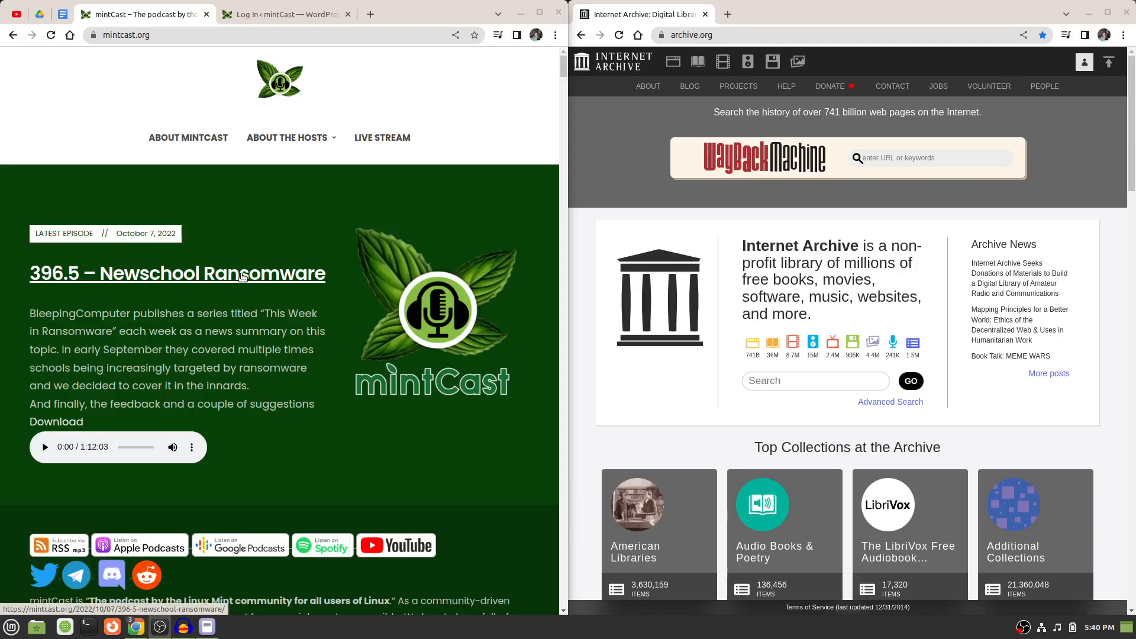
pyautogui.scroll(-2, 240, 274)
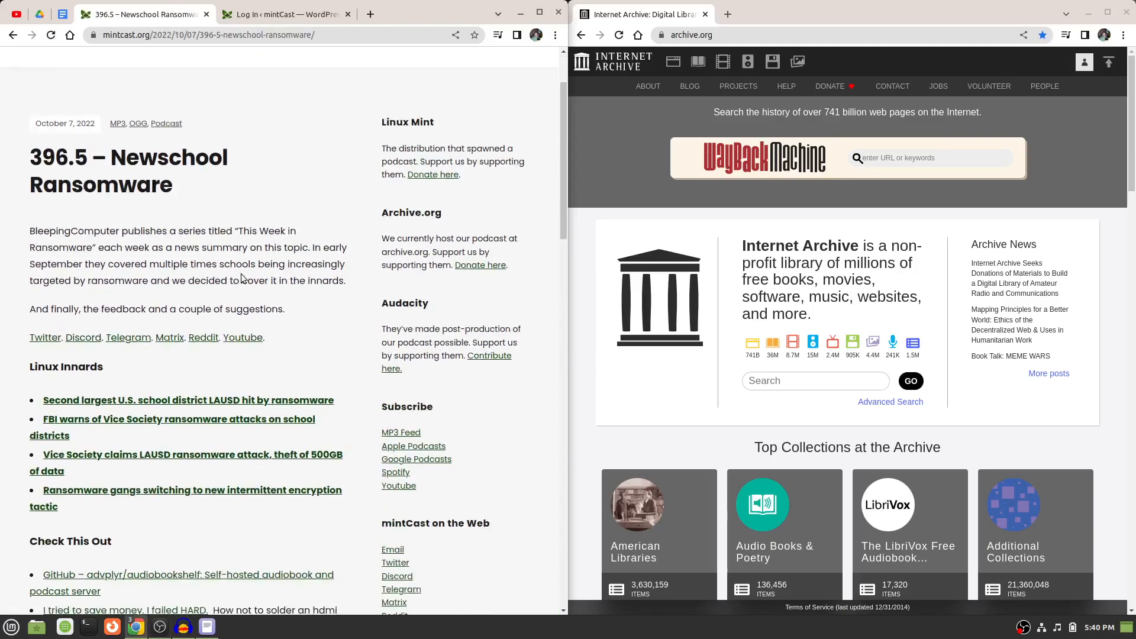
pyautogui.scroll(-1, 242, 274)
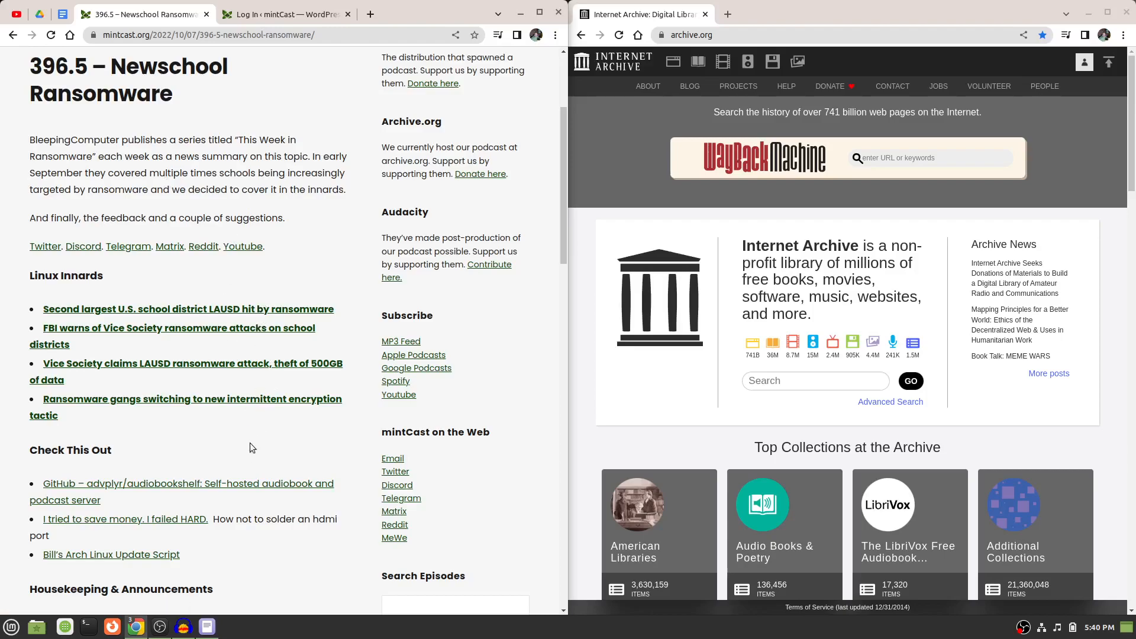
pyautogui.scroll(-3, 250, 445)
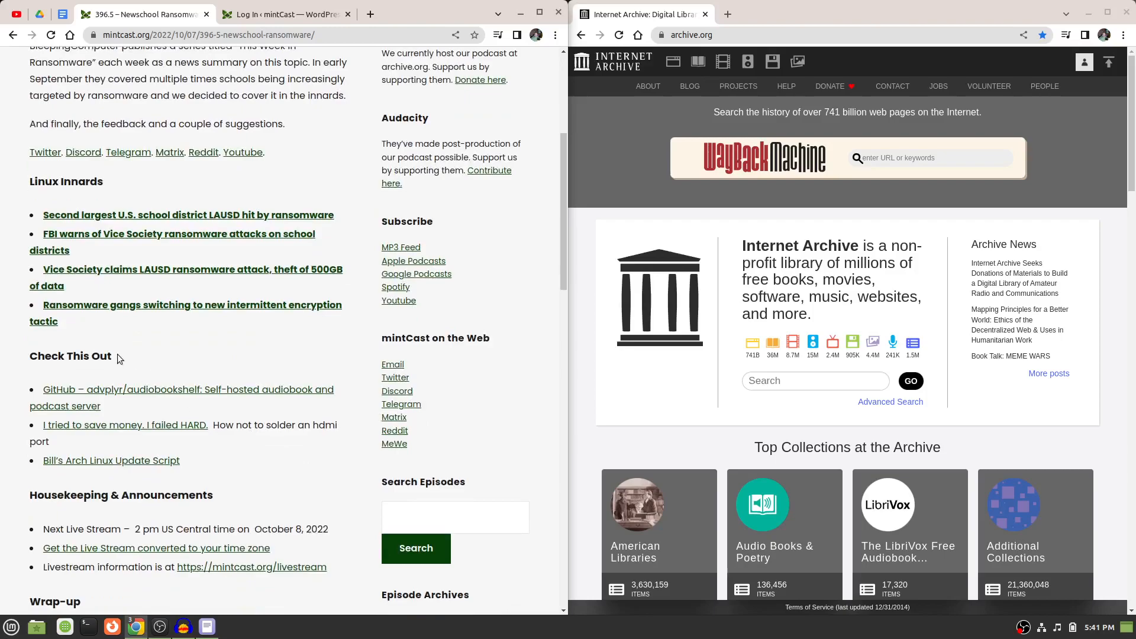
pyautogui.scroll(-5, 118, 355)
pyautogui.scroll(-6, 117, 358)
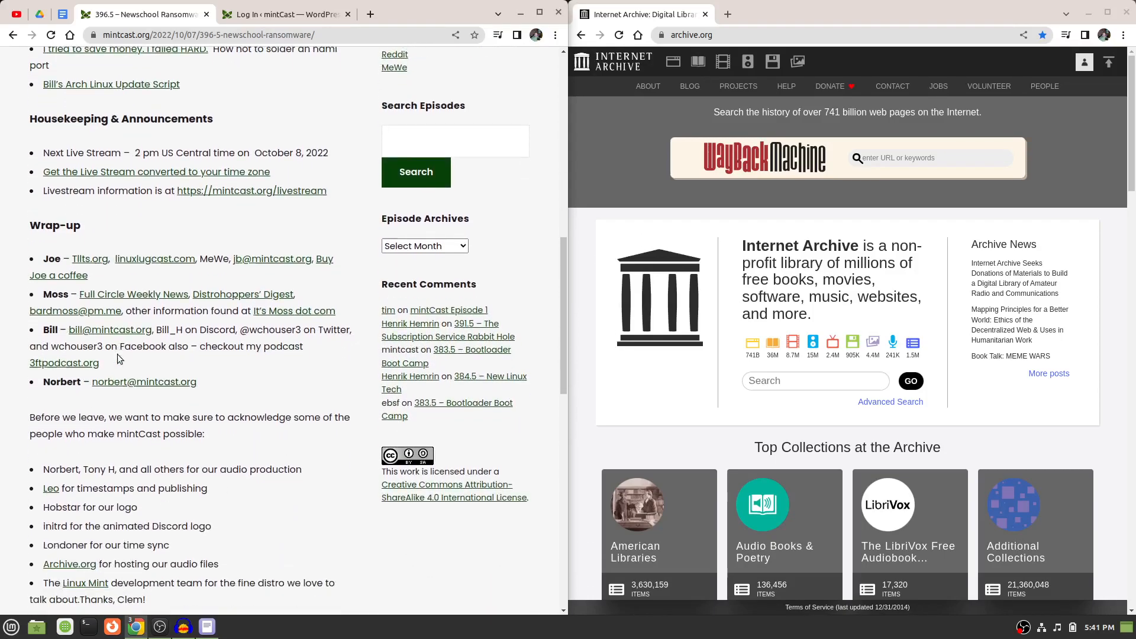
pyautogui.scroll(-3, 117, 358)
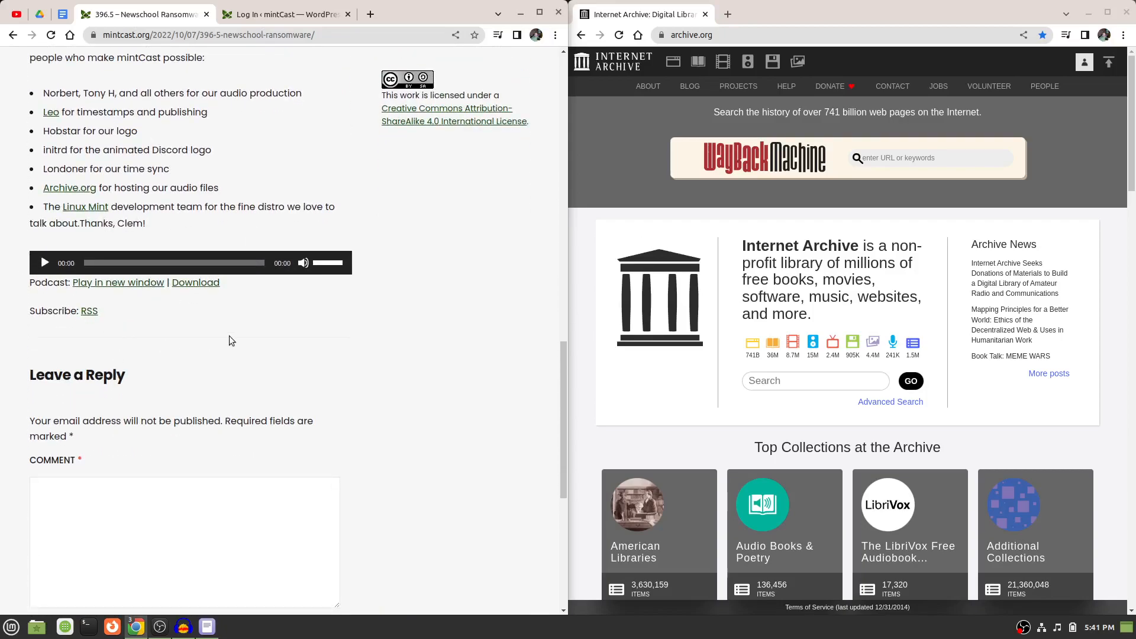
pyautogui.hotkey('alt', 'Left')
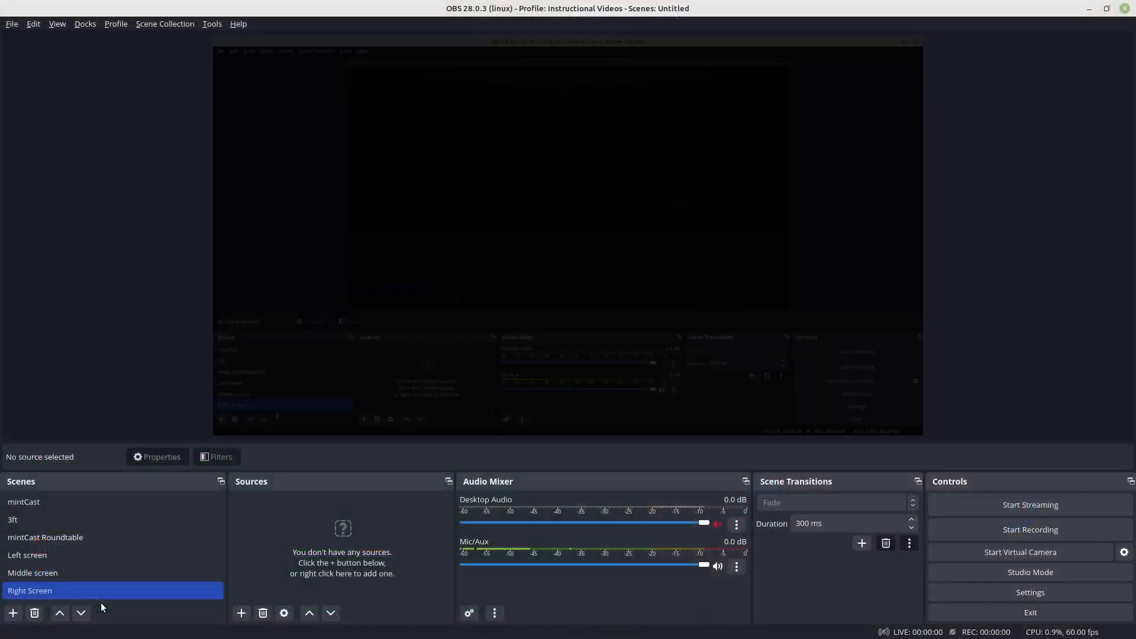
# Switch to the 396.5 project in Audacity and place the cursor at about 6 min 25 s in its audio track.
pyautogui.click(97, 395)
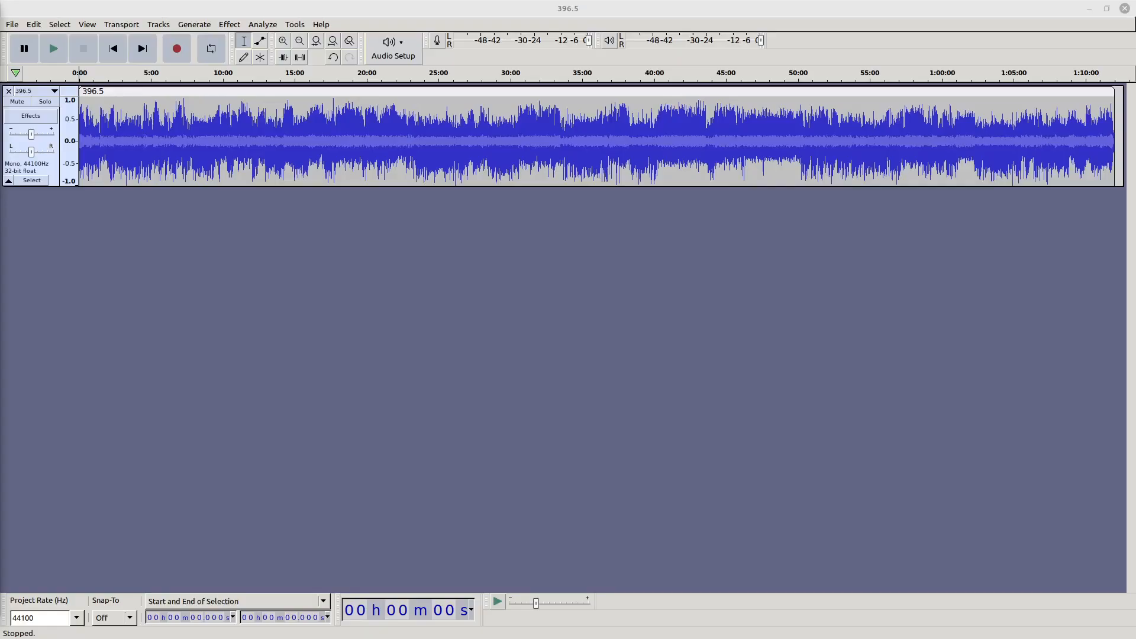
pyautogui.click(713, 335)
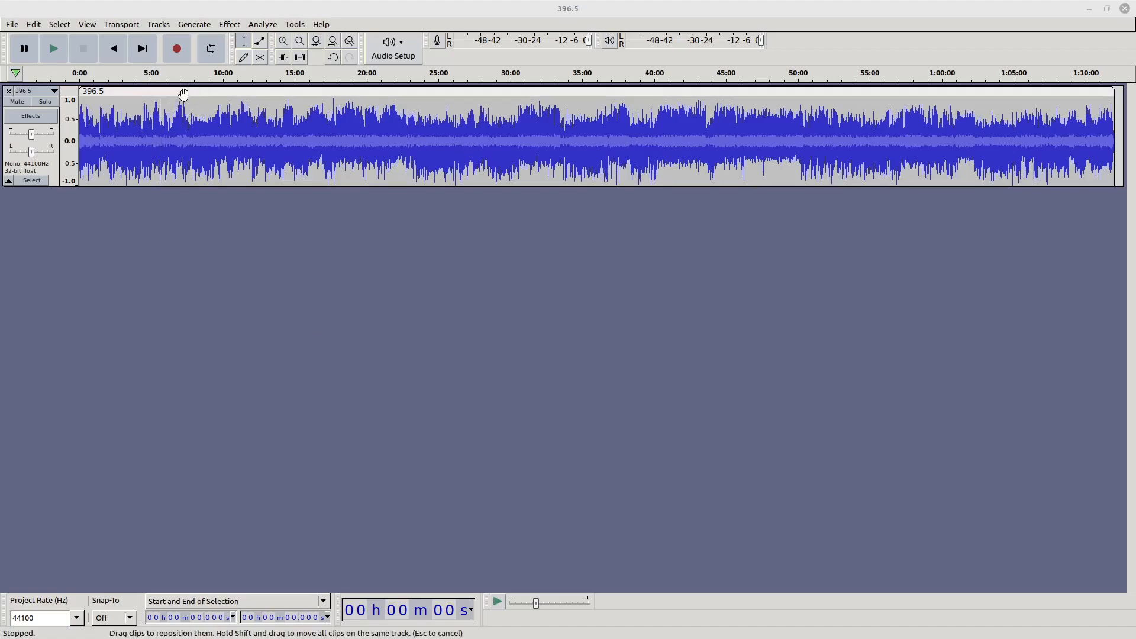
pyautogui.click(171, 125)
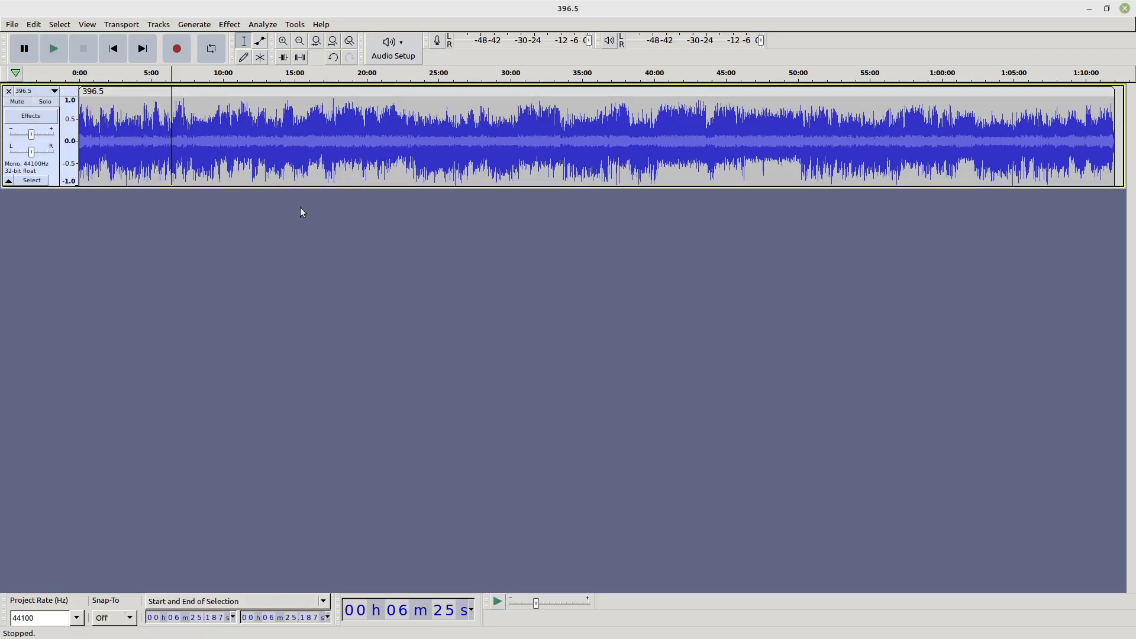
pyautogui.click(244, 123)
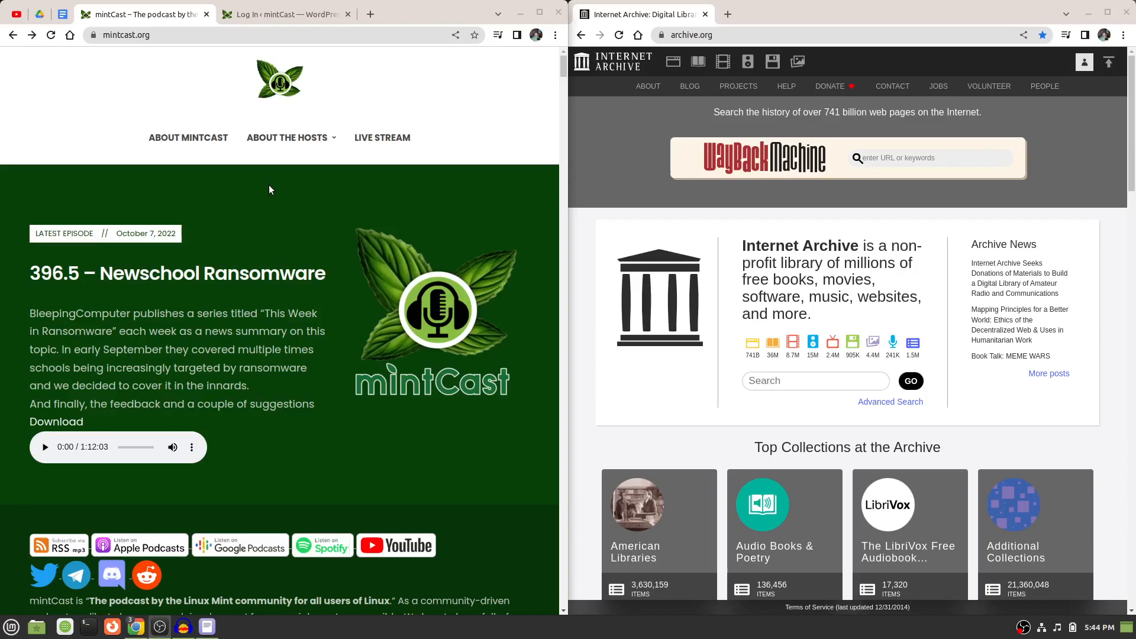
# Switch back to the mintCast homepage and review the recent episode posts, especially the summary of 396 – Ransomware Goes Wild.
pyautogui.scroll(-15, 269, 190)
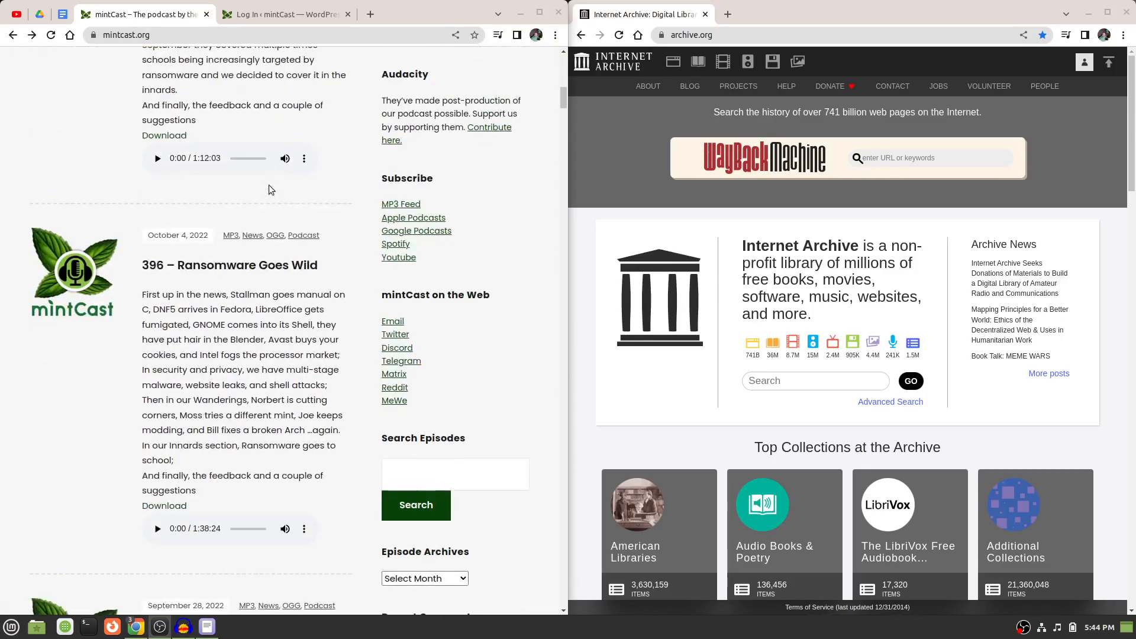
pyautogui.scroll(-2, 268, 189)
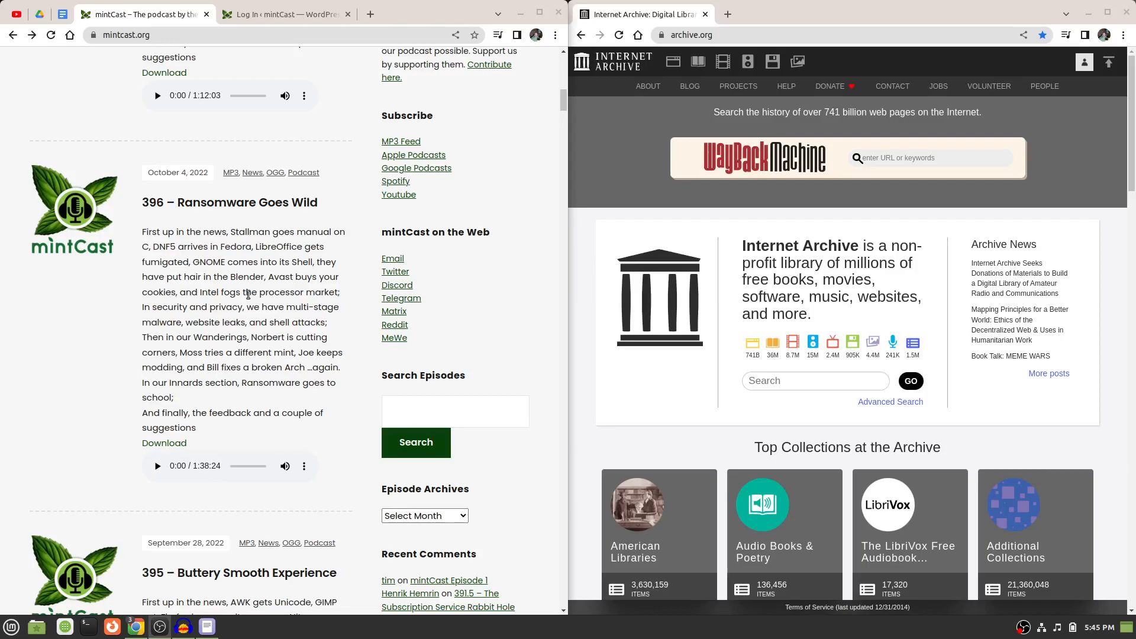
pyautogui.scroll(5, 248, 294)
pyautogui.scroll(-4, 248, 294)
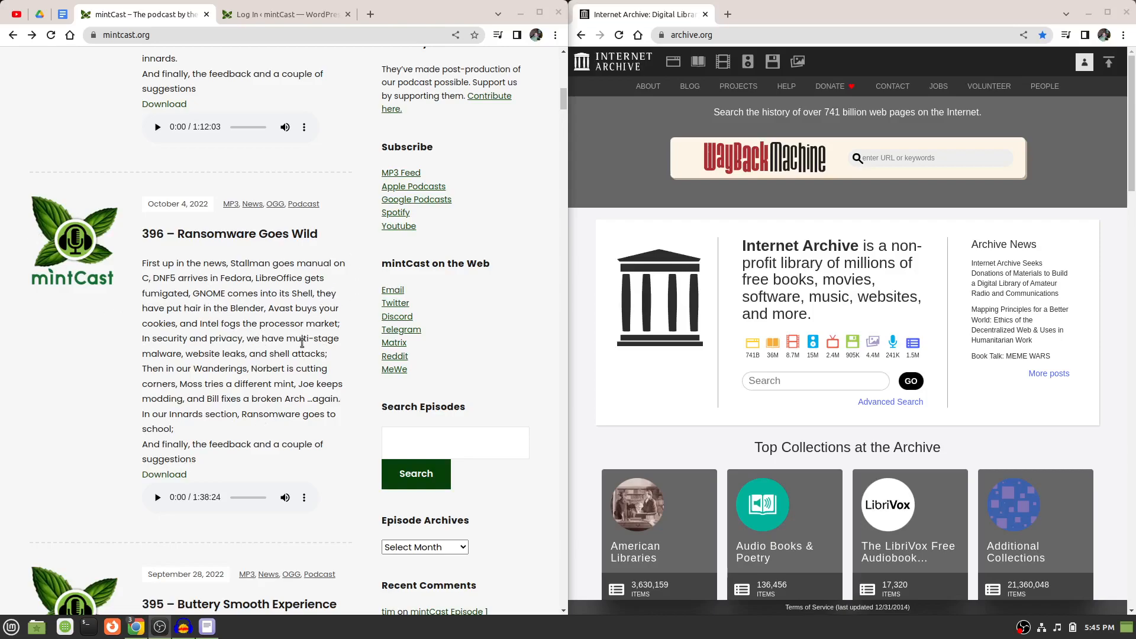
pyautogui.scroll(4, 302, 342)
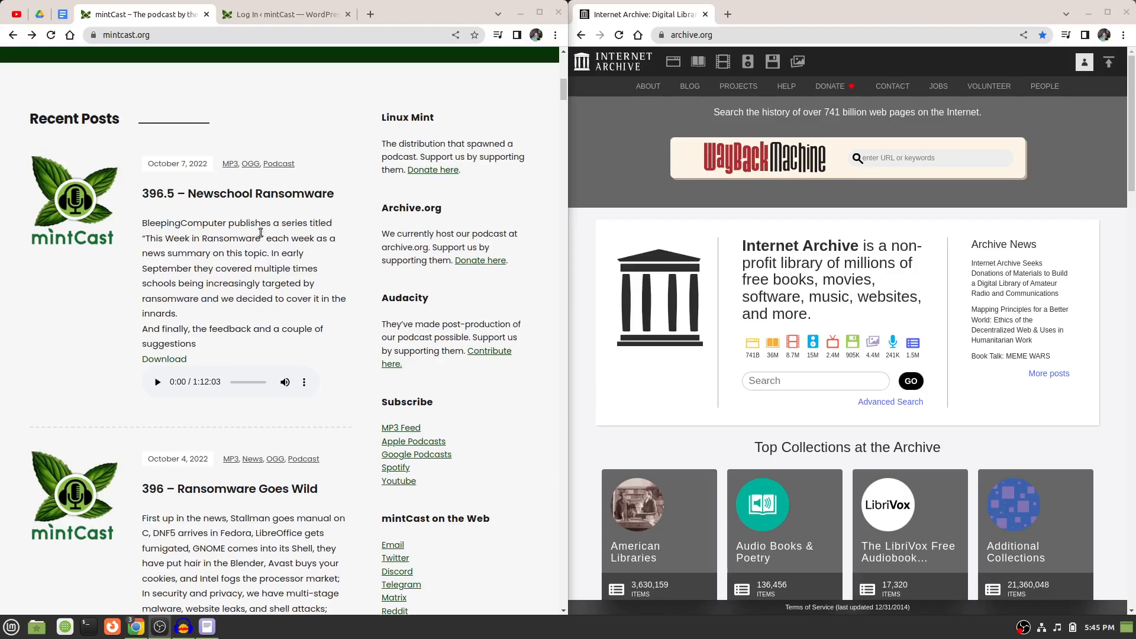
pyautogui.scroll(10, 261, 233)
pyautogui.scroll(1, 260, 232)
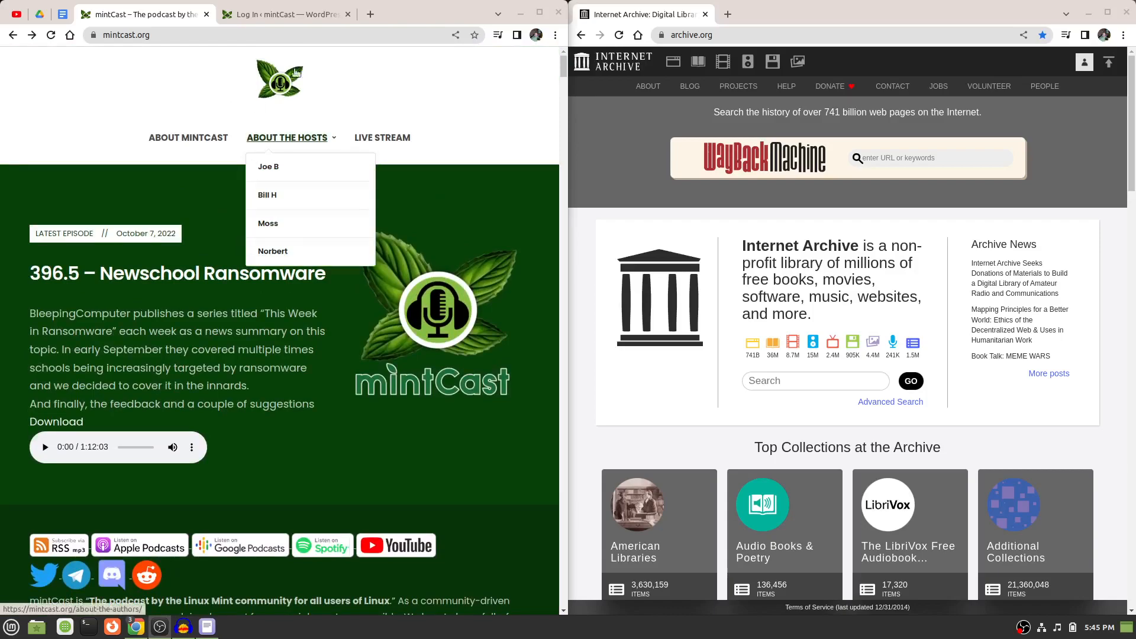
# View the WordPress login page for mintCast and return to the podcast's homepage.
pyautogui.click(278, 14)
pyautogui.click(168, 15)
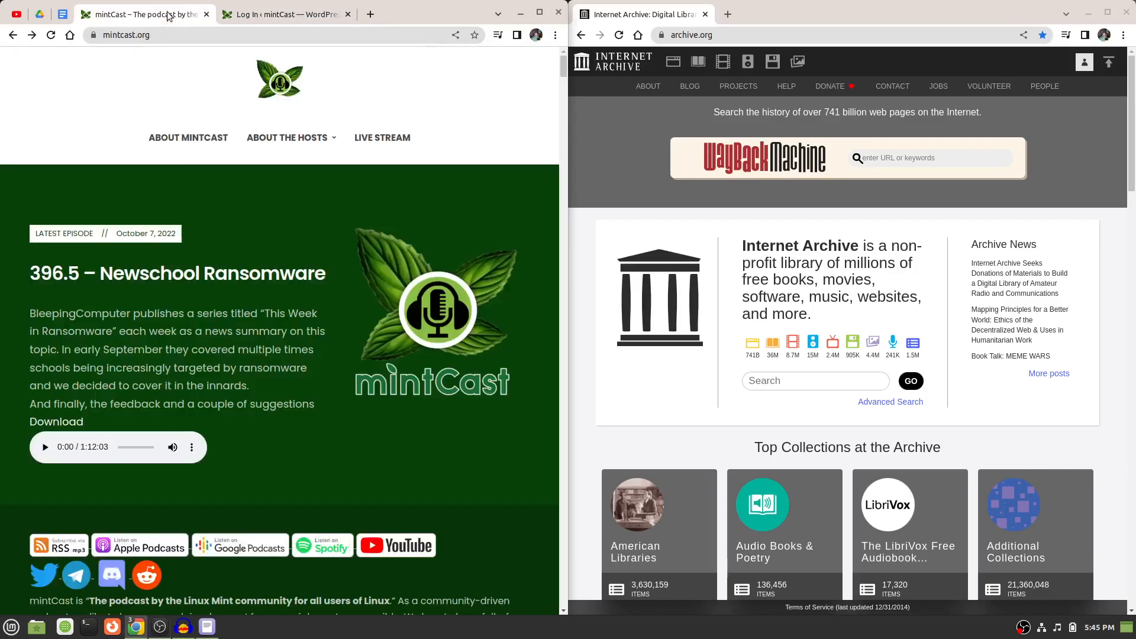
pyautogui.click(269, 17)
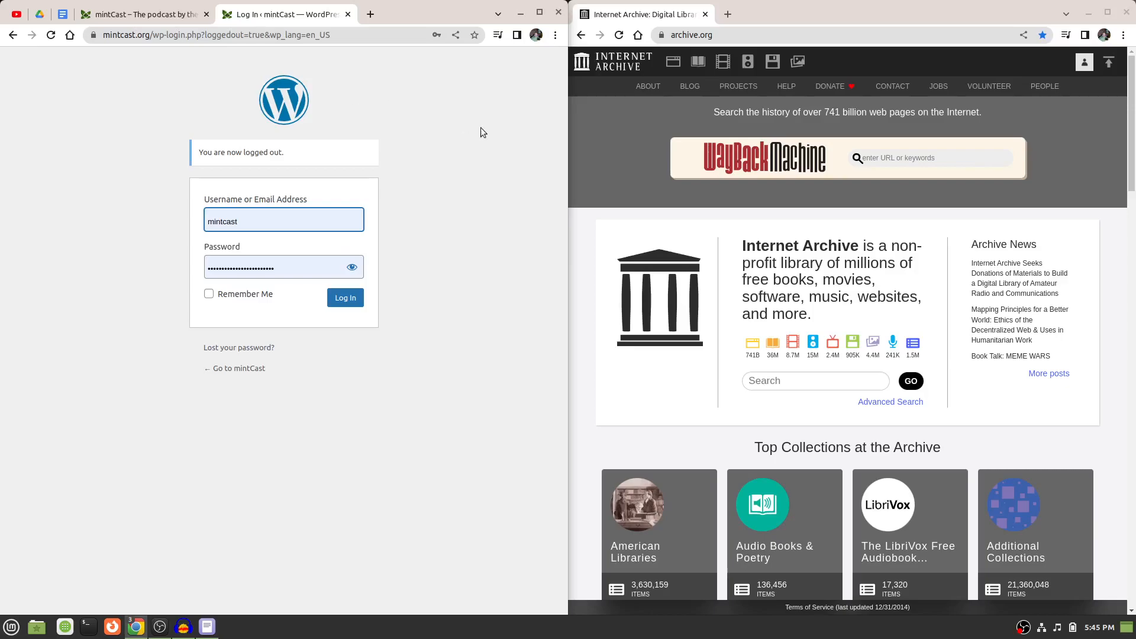
pyautogui.click(145, 14)
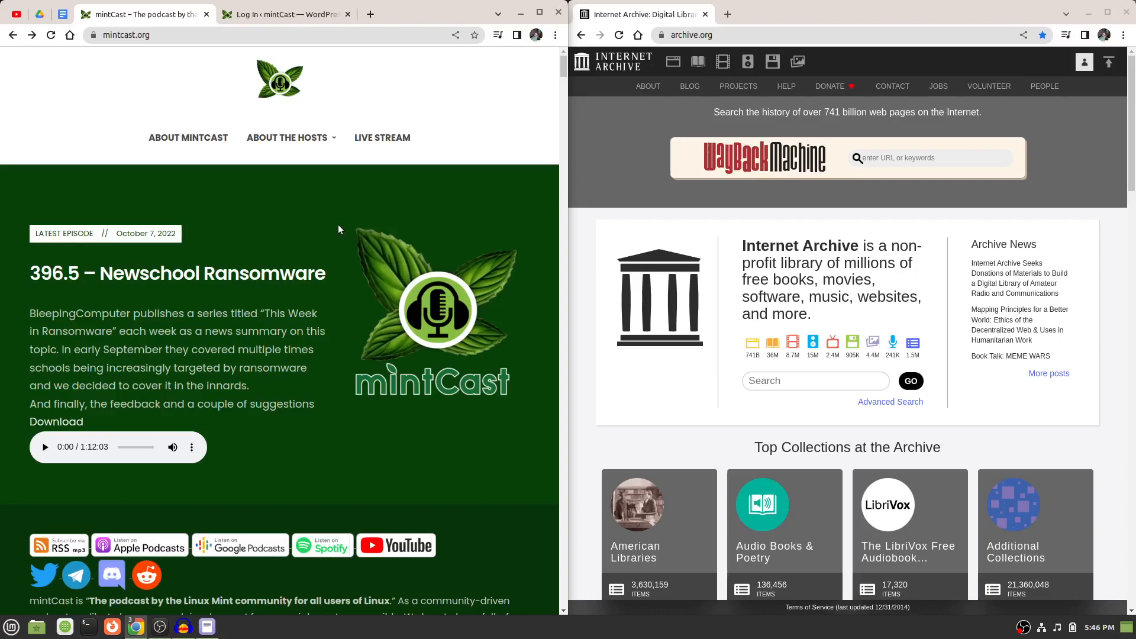
pyautogui.scroll(-5, 338, 230)
pyautogui.scroll(5, 339, 225)
pyautogui.click(627, 108)
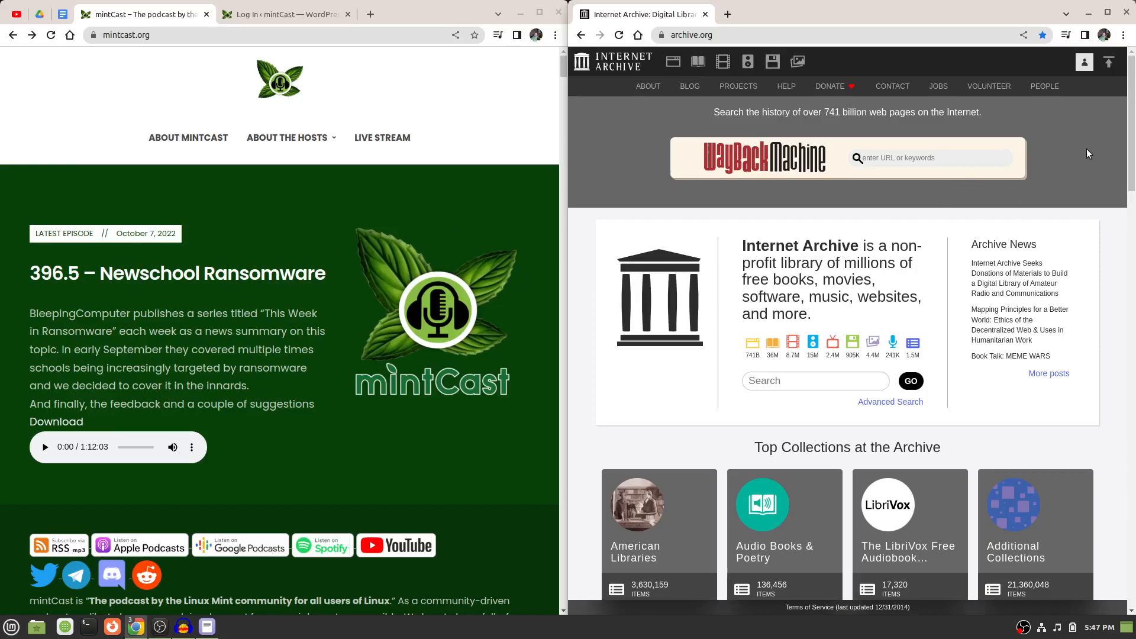
pyautogui.click(480, 118)
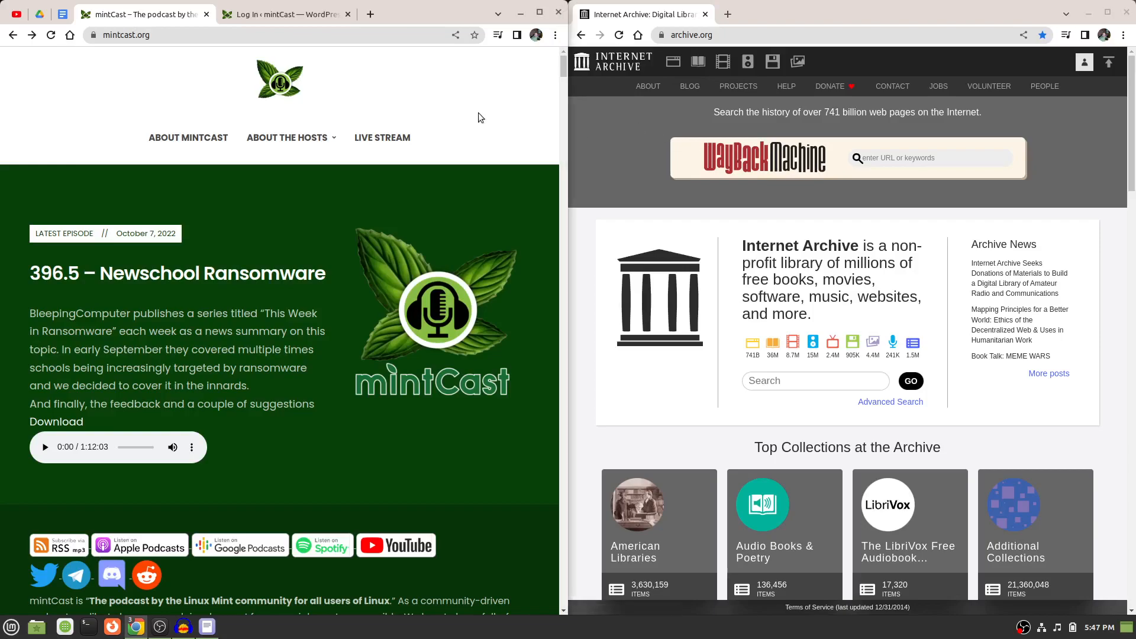
# Log in to the mintCast WordPress site with the saved credentials and maximize the browser window.
pyautogui.click(286, 15)
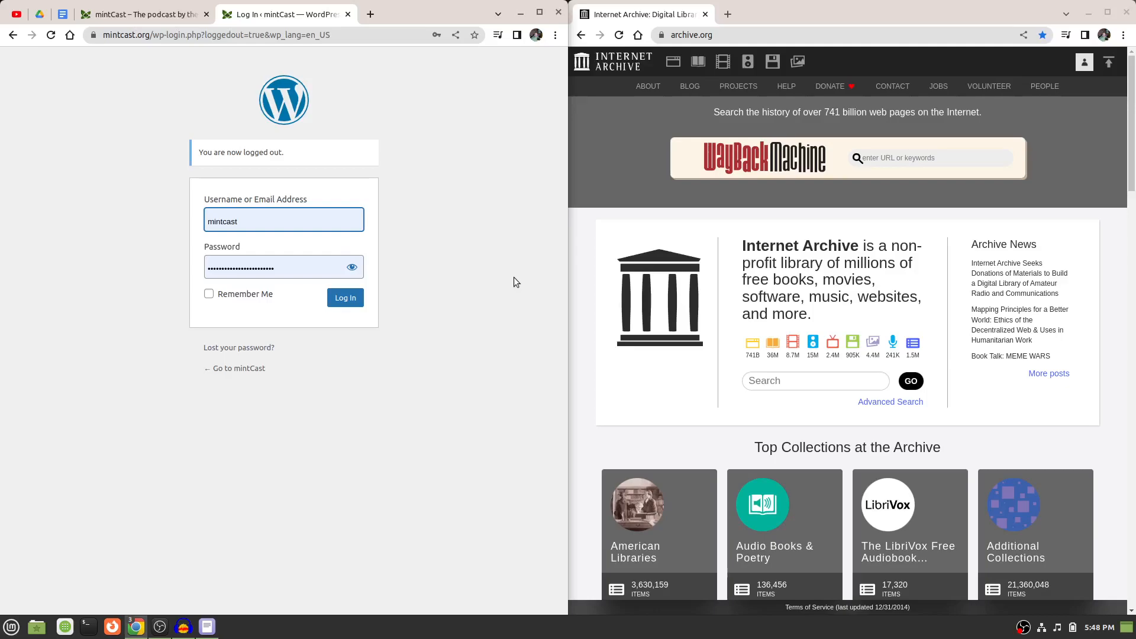
pyautogui.click(353, 302)
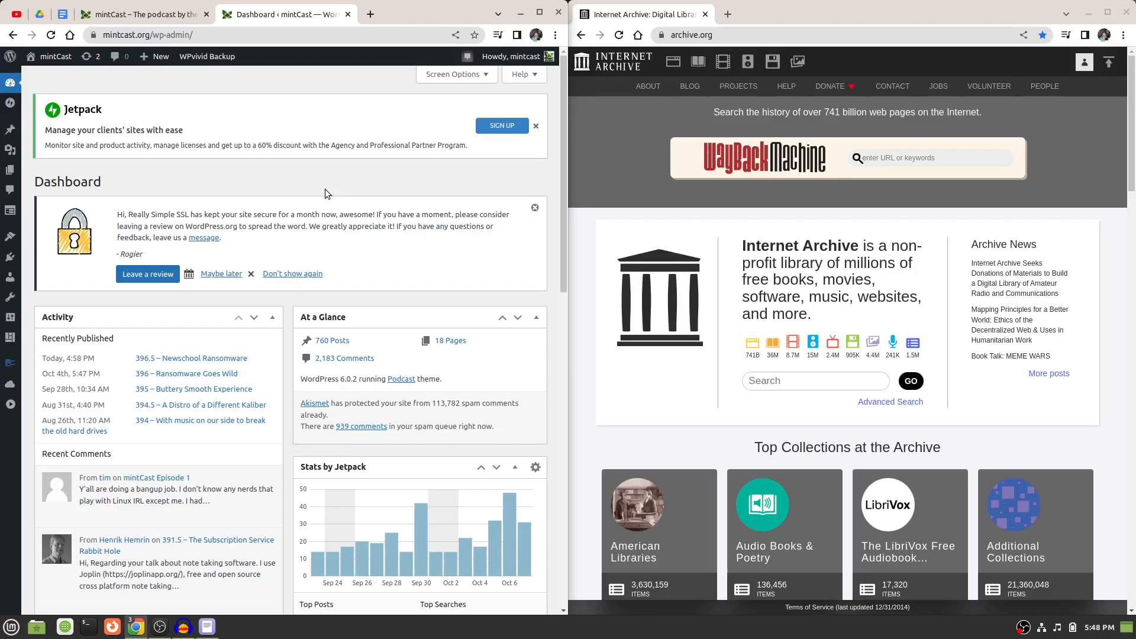
pyautogui.click(540, 12)
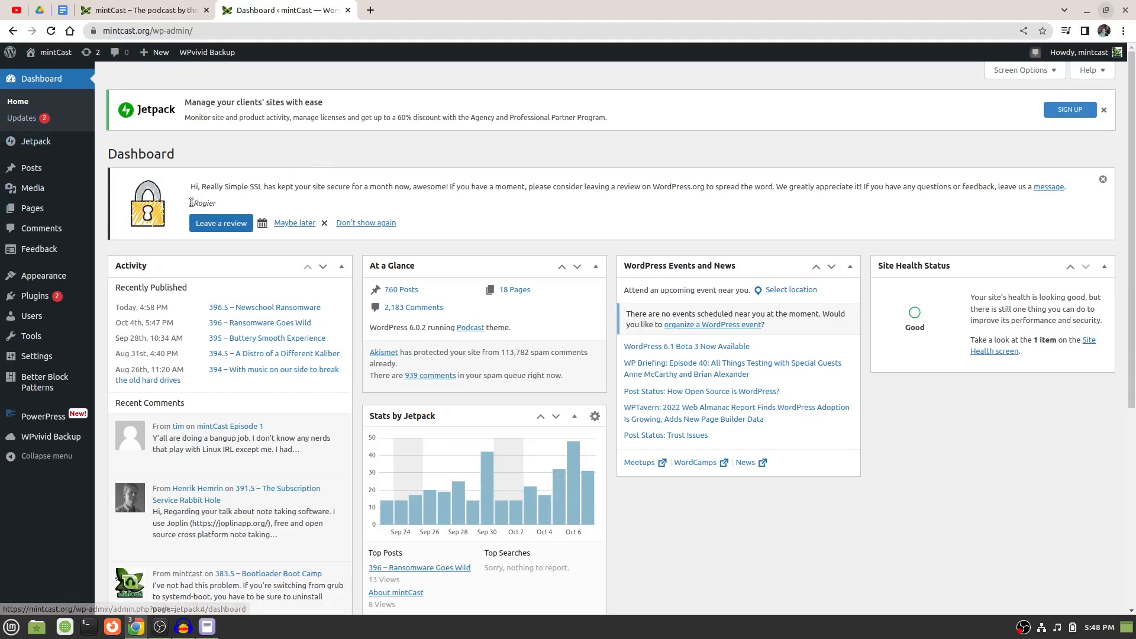
# Review the WordPress dashboard, including its admin sections, recent comments and Jetpack stats.
pyautogui.moveTo(32, 306)
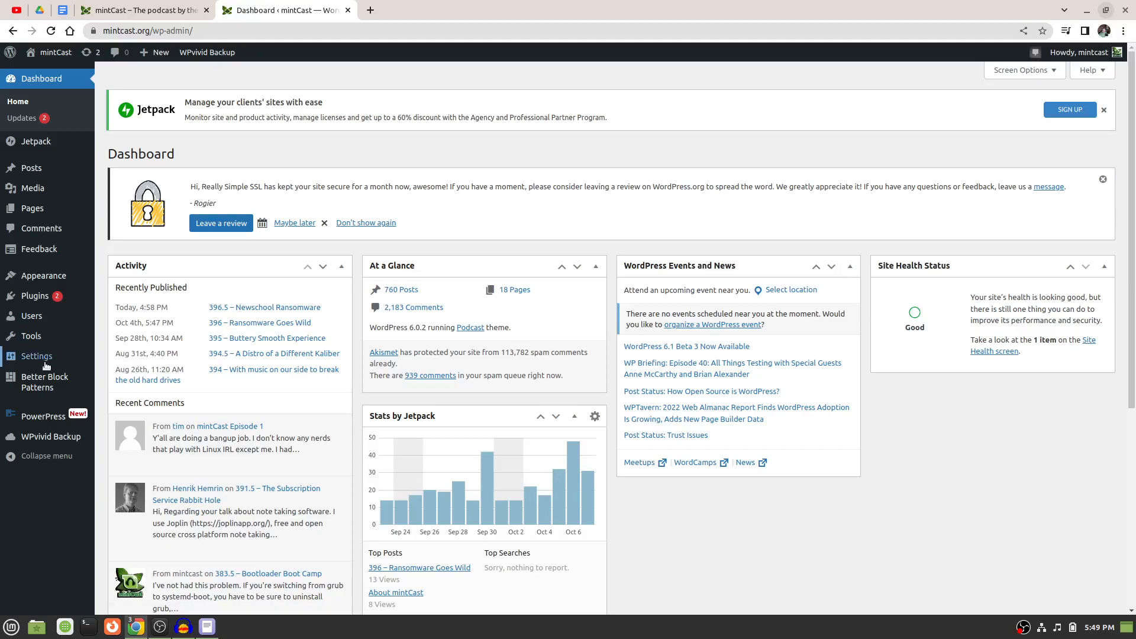
pyautogui.moveTo(38, 422)
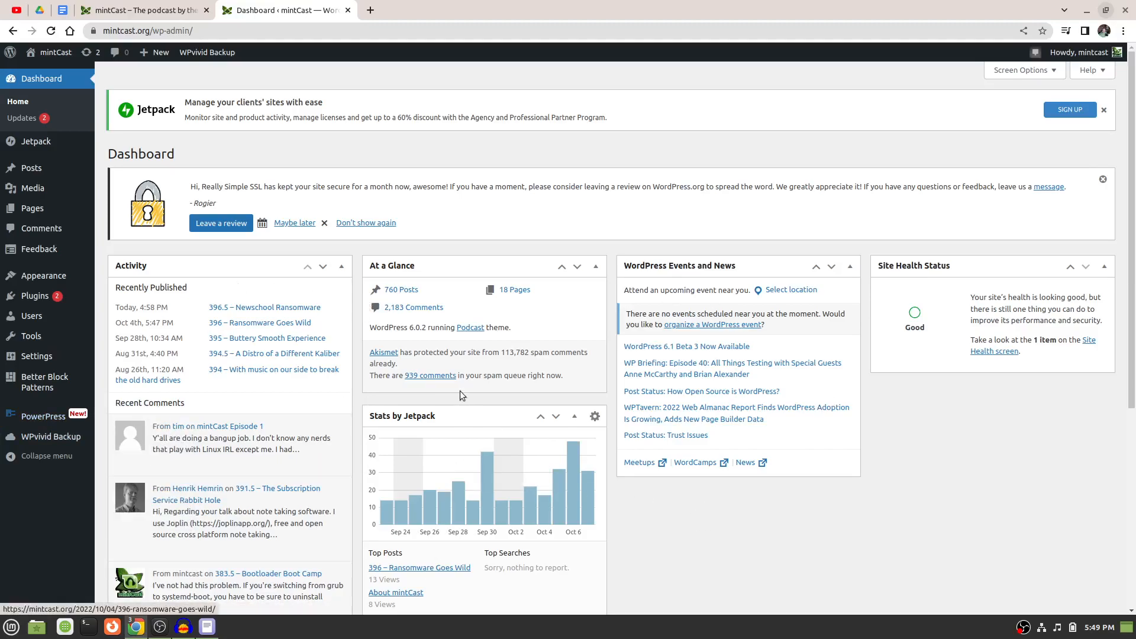
pyautogui.scroll(-5, 460, 391)
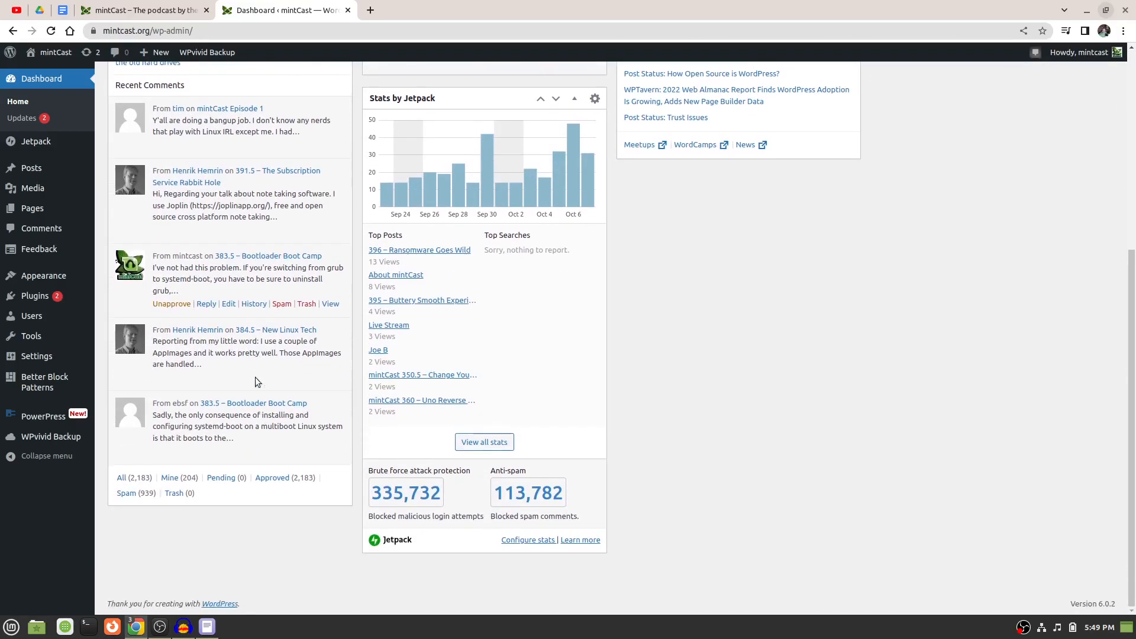
pyautogui.scroll(3, 256, 379)
pyautogui.scroll(5, 257, 380)
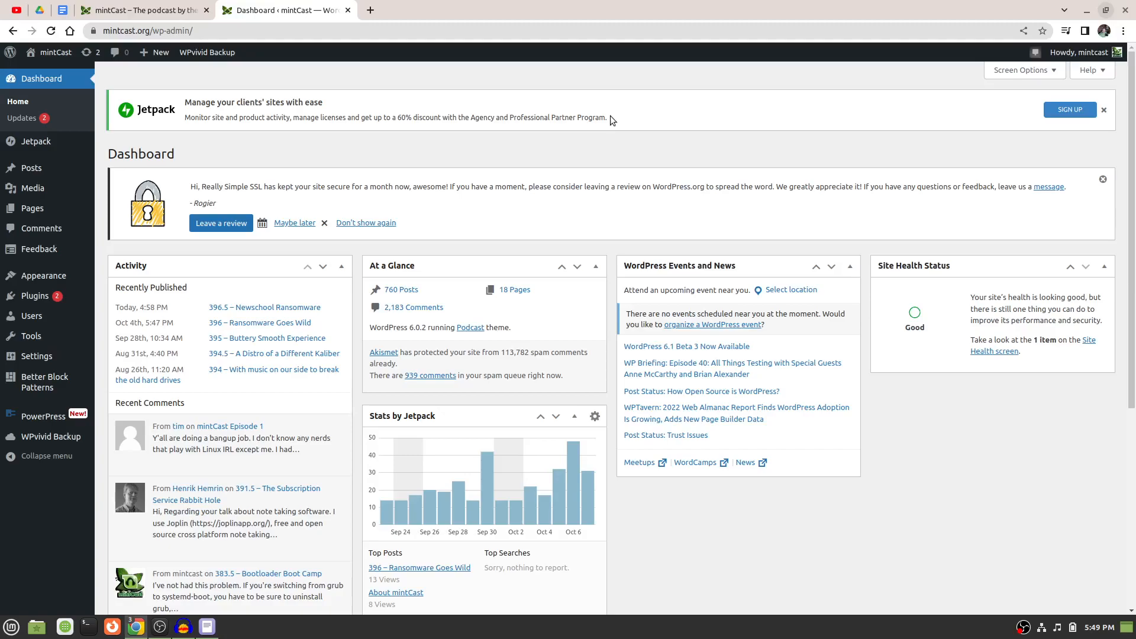
# Open the Blubrry PowerPress settings and look over the welcome page and its Podcast Insider news.
pyautogui.click(41, 412)
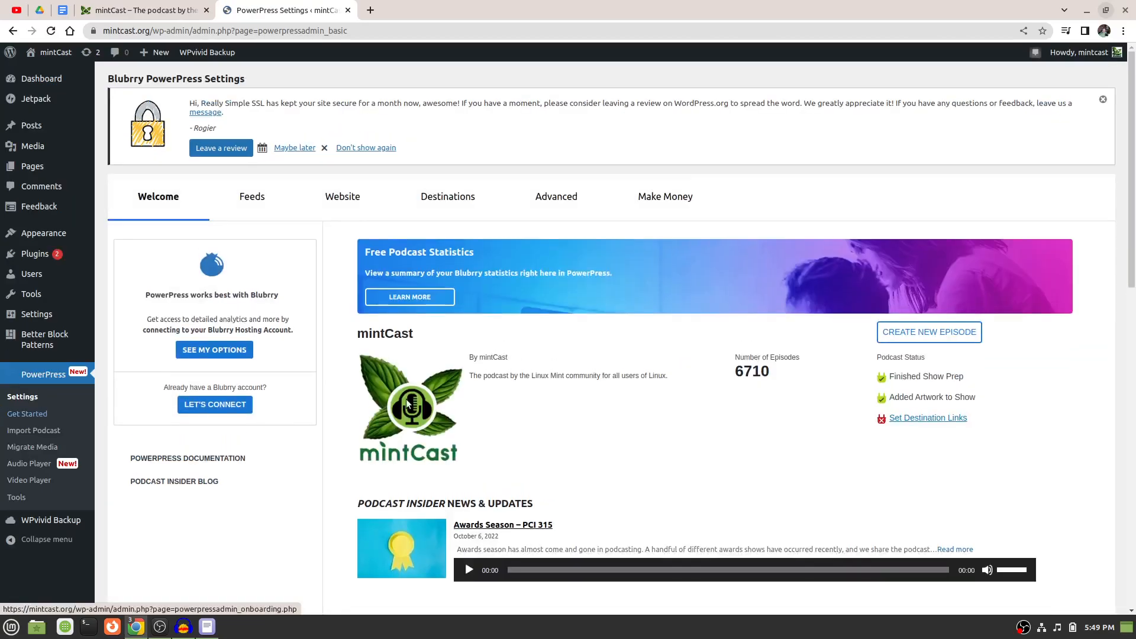
pyautogui.scroll(-10, 669, 413)
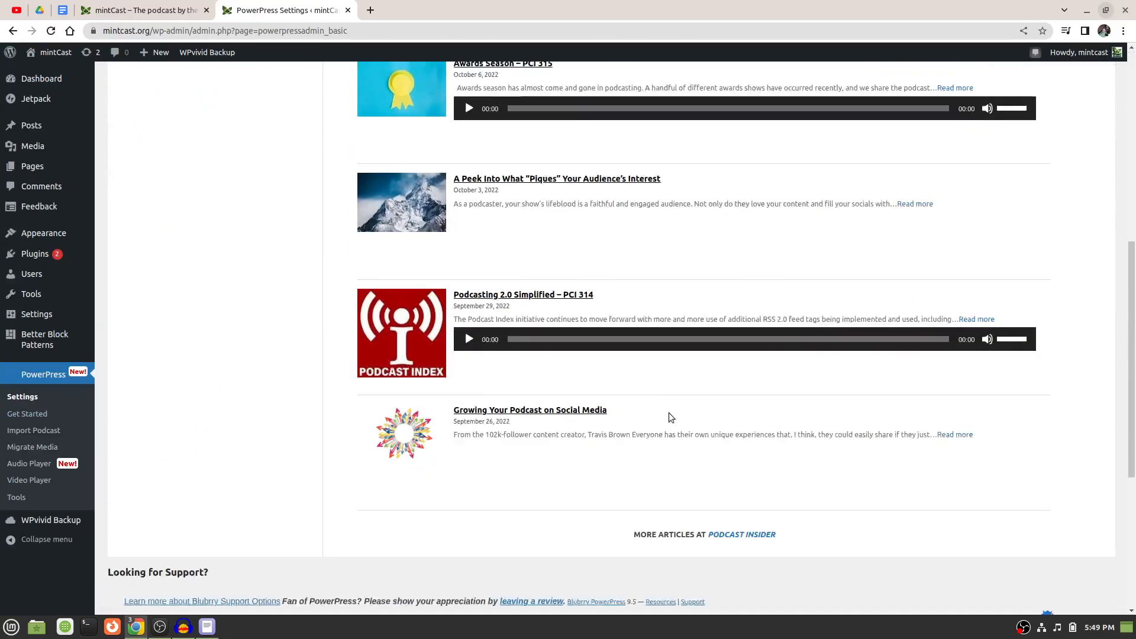
pyautogui.scroll(10, 670, 414)
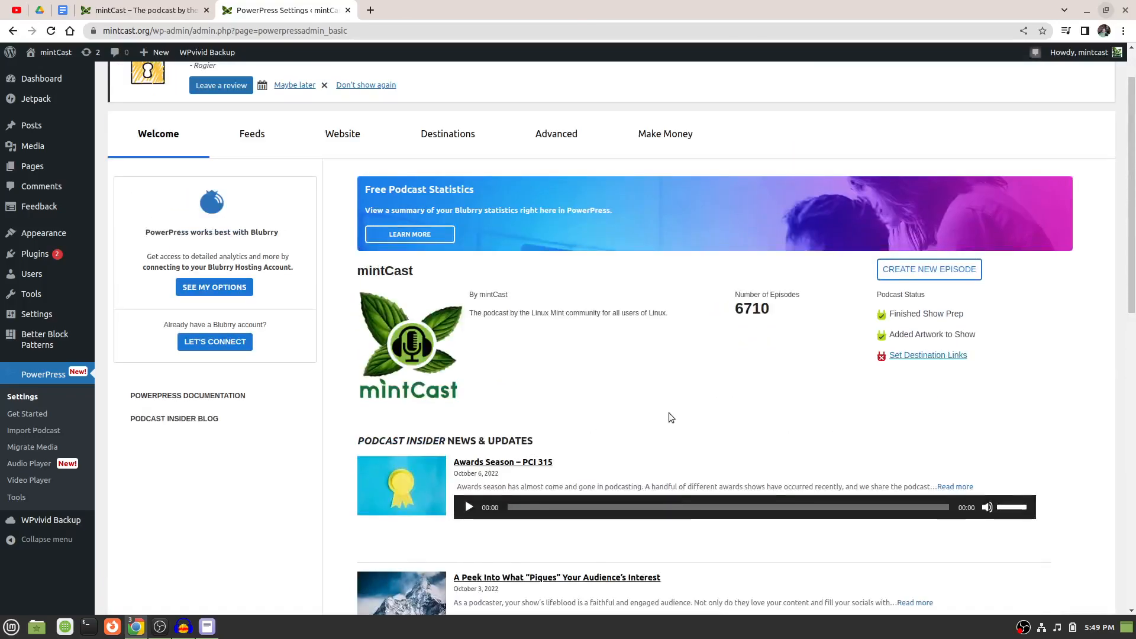
pyautogui.scroll(1, 669, 413)
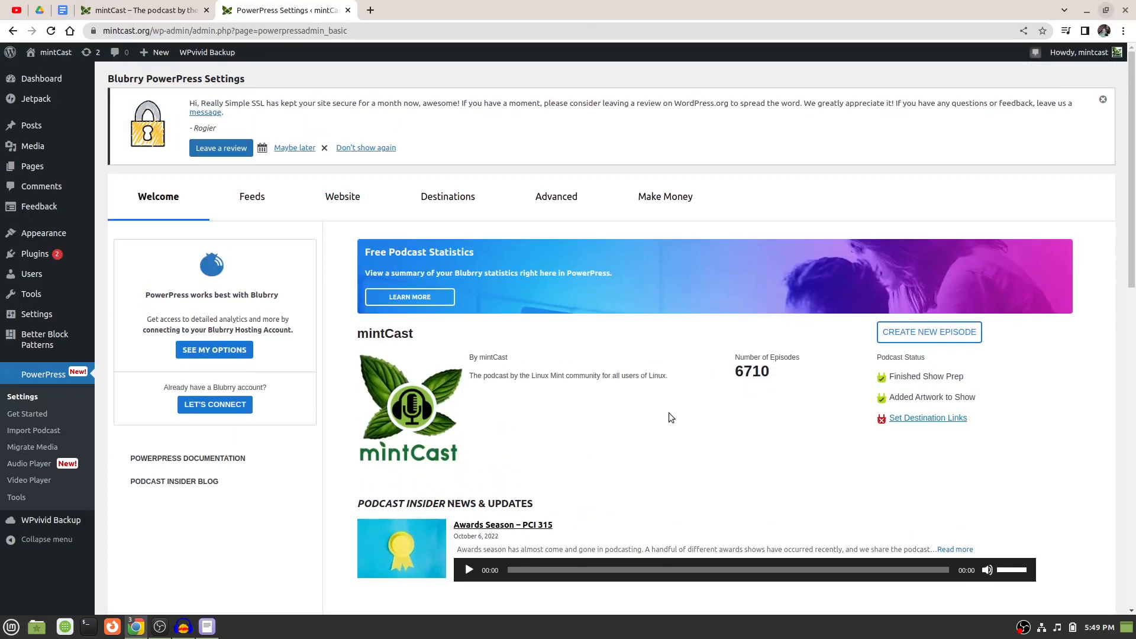
pyautogui.scroll(-12, 669, 413)
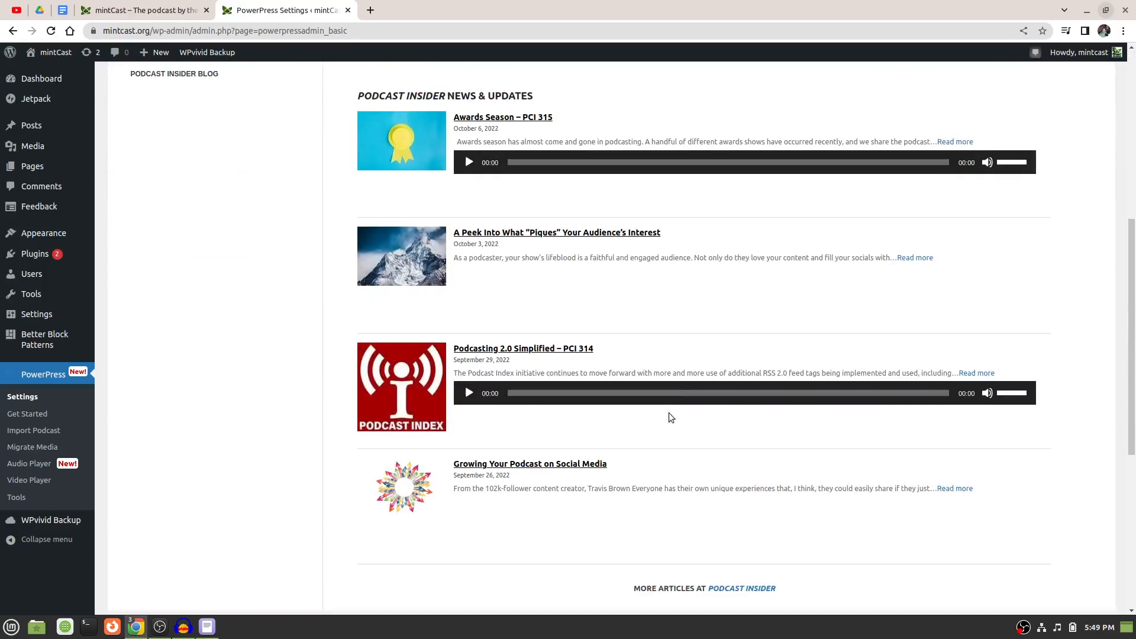
pyautogui.scroll(12, 671, 417)
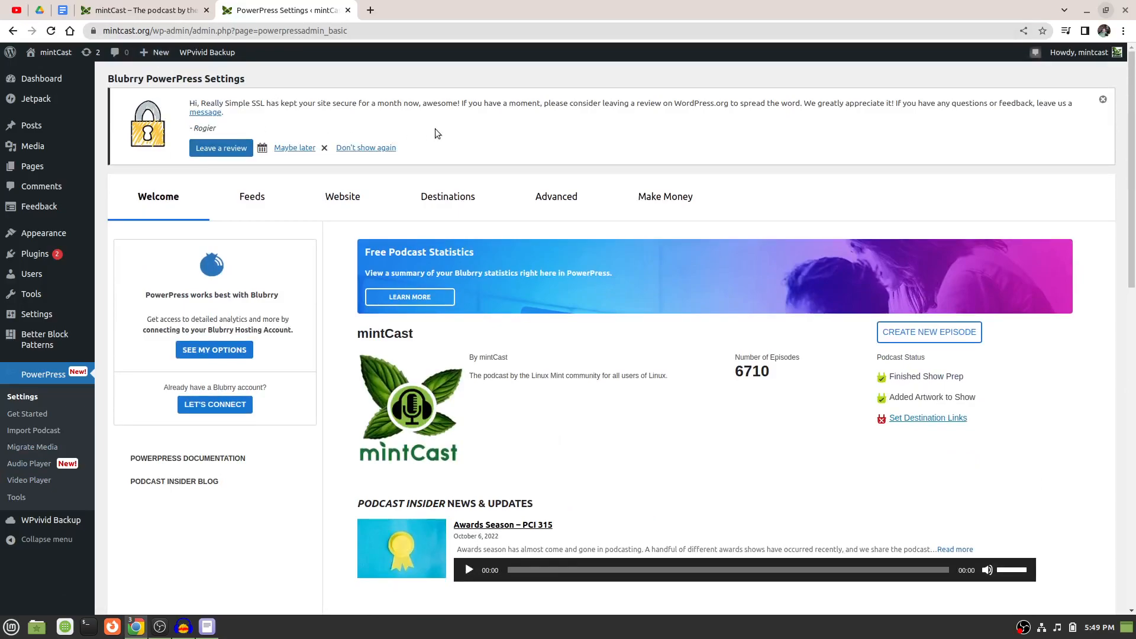
# Open the list of all posts and look through the published mintCast episodes.
pyautogui.click(38, 129)
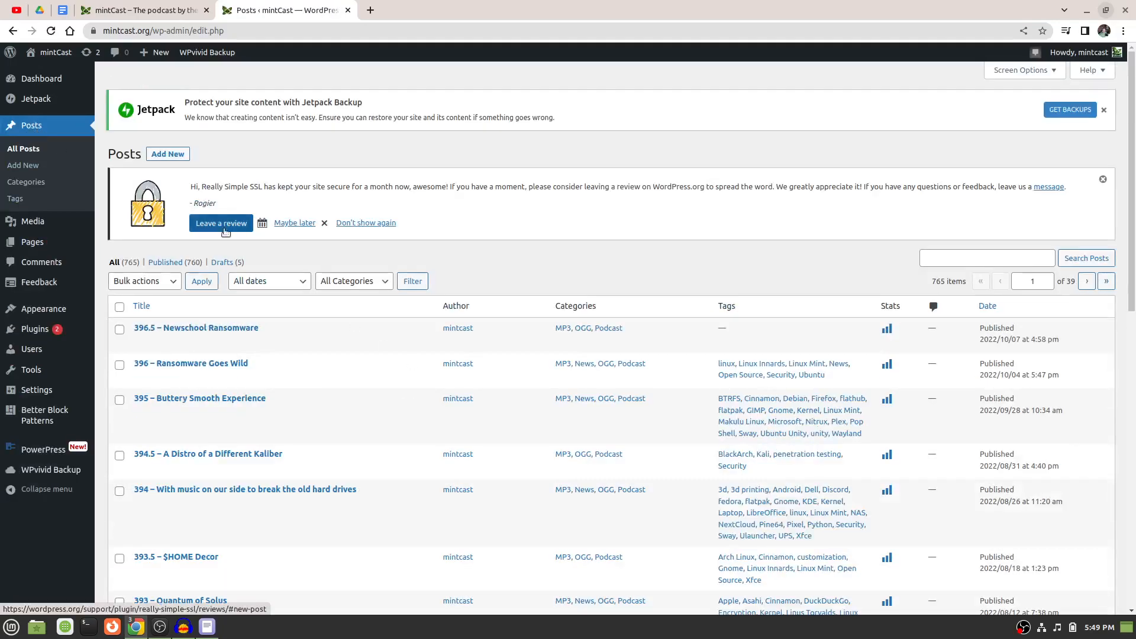
pyautogui.scroll(-5, 352, 376)
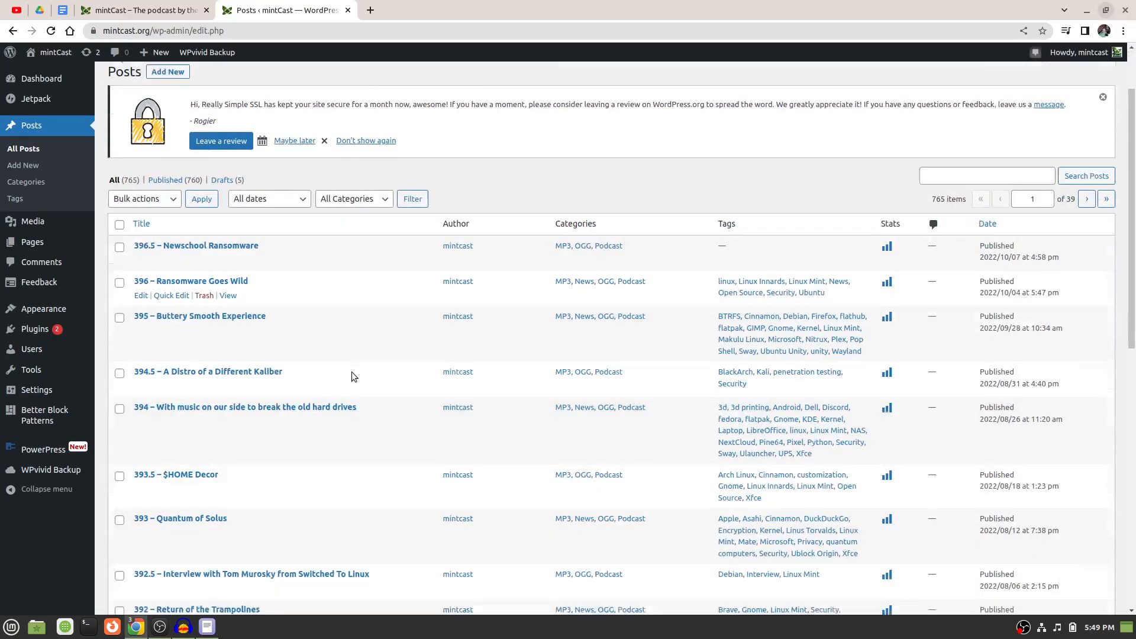
pyautogui.scroll(-3, 351, 377)
pyautogui.scroll(-2, 351, 371)
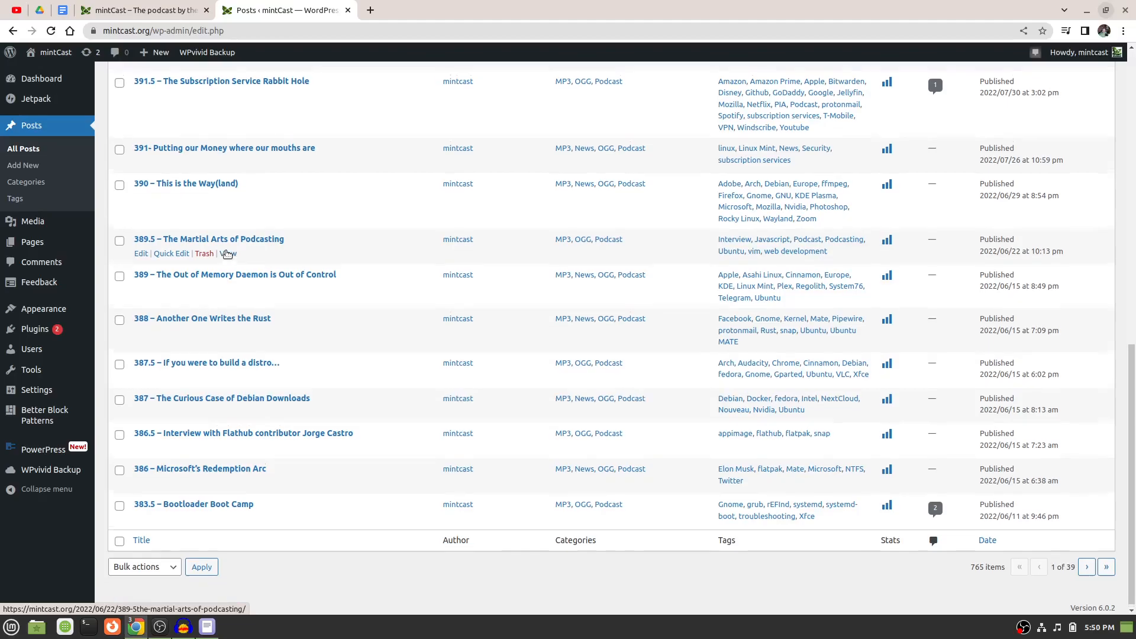
pyautogui.scroll(15, 227, 254)
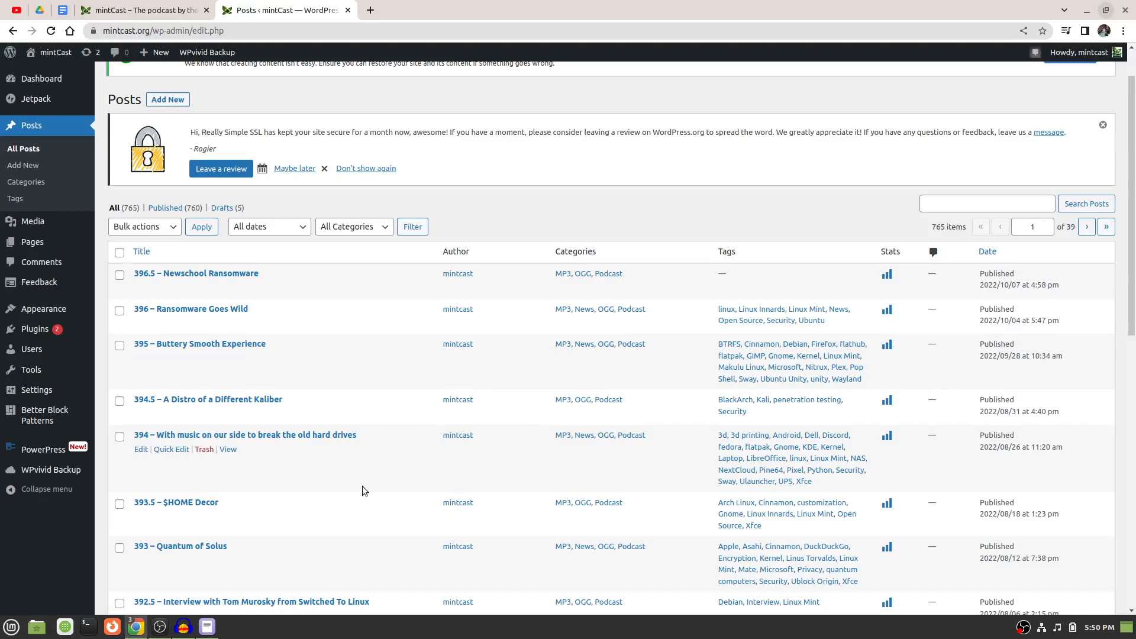
# Locate the episode 387 – The Curious Case of Debian Downloads in the posts list and open it for editing.
pyautogui.scroll(-3, 358, 489)
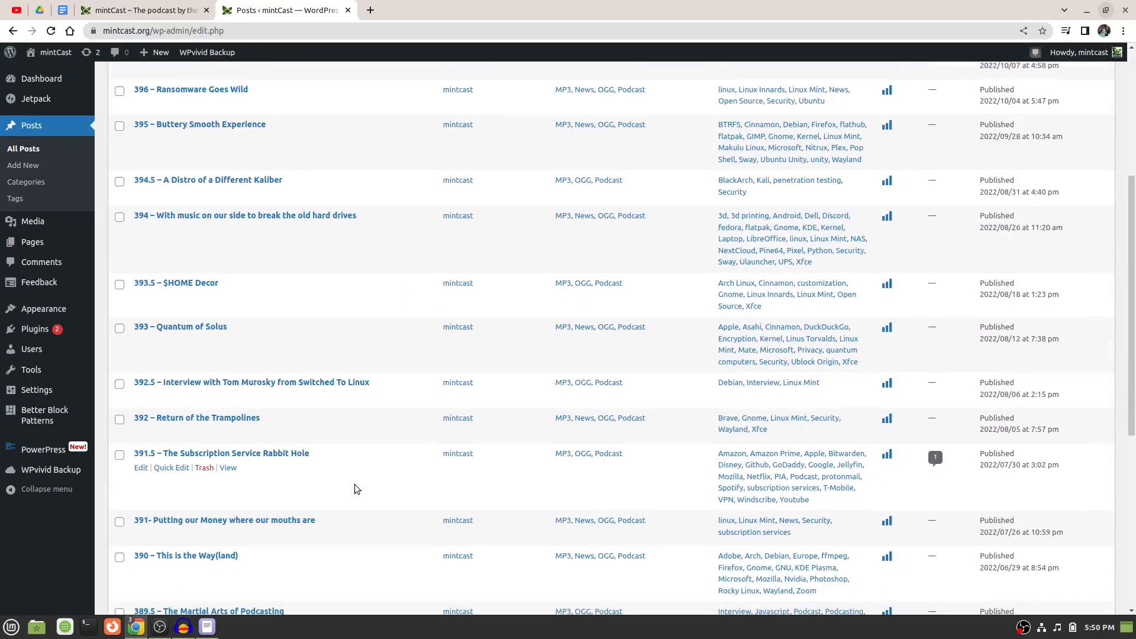
pyautogui.scroll(4, 356, 489)
pyautogui.scroll(-5, 357, 489)
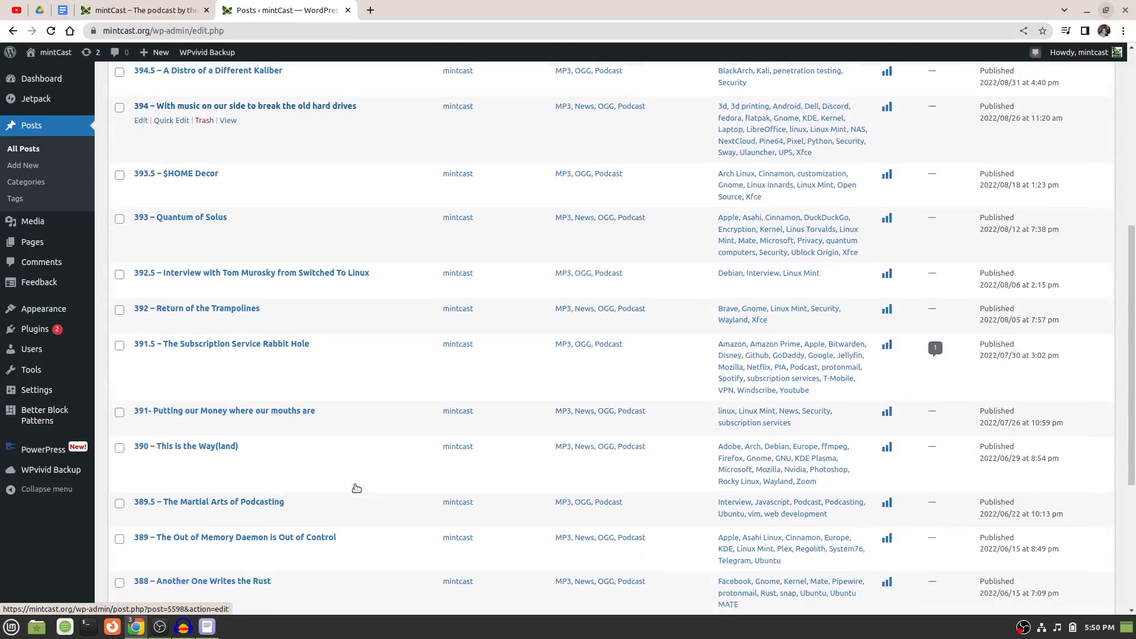
pyautogui.scroll(-1, 356, 489)
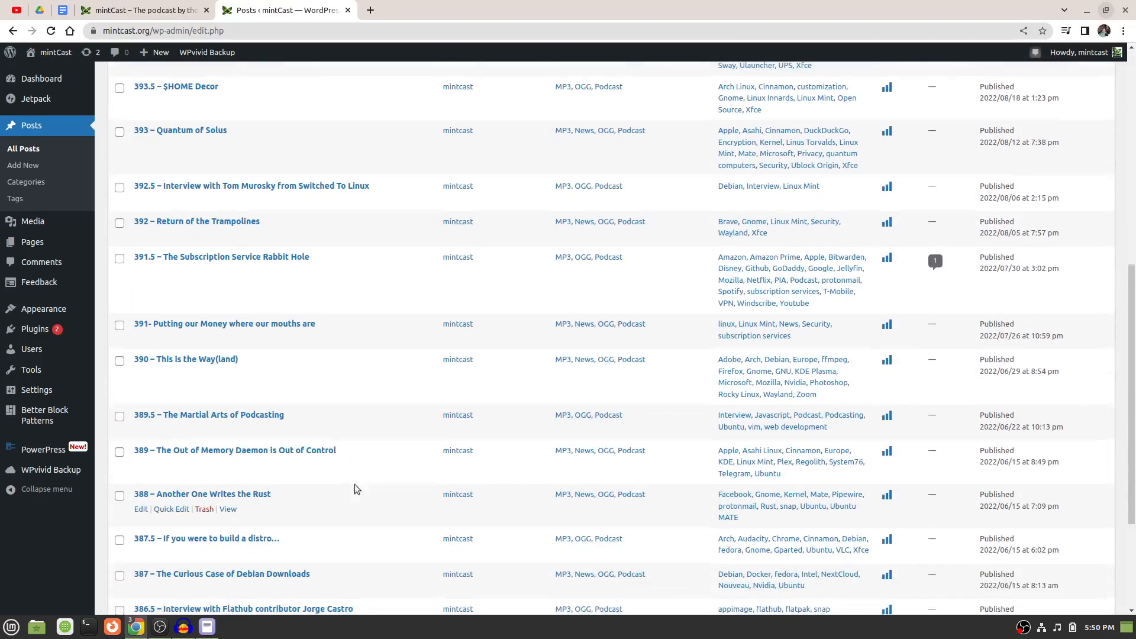
pyautogui.scroll(-1, 356, 487)
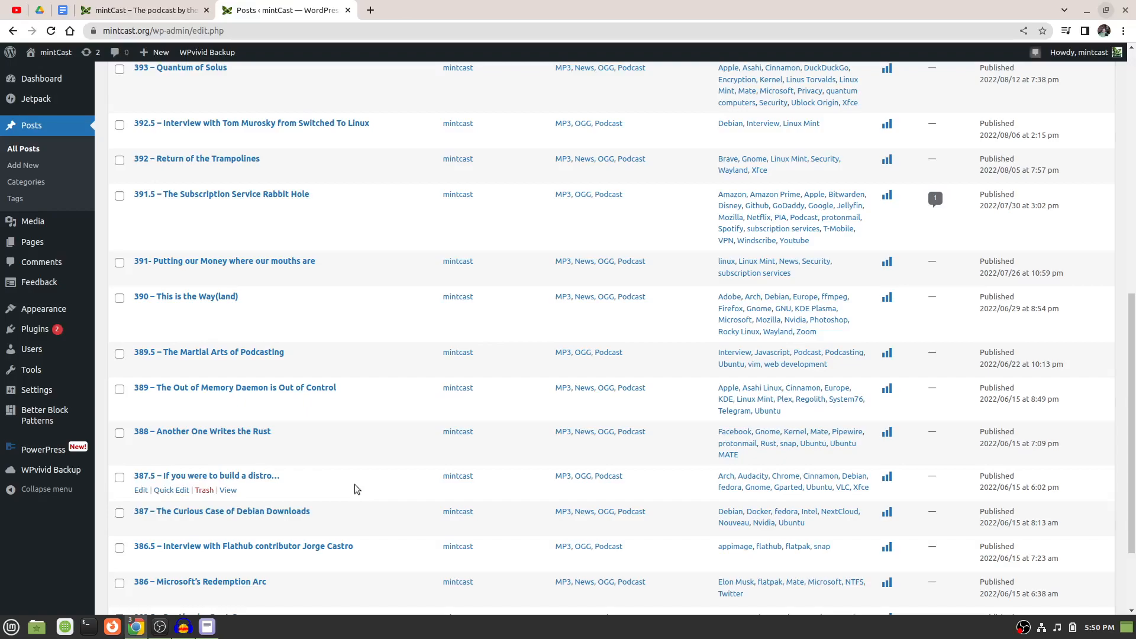
pyautogui.scroll(-1, 360, 486)
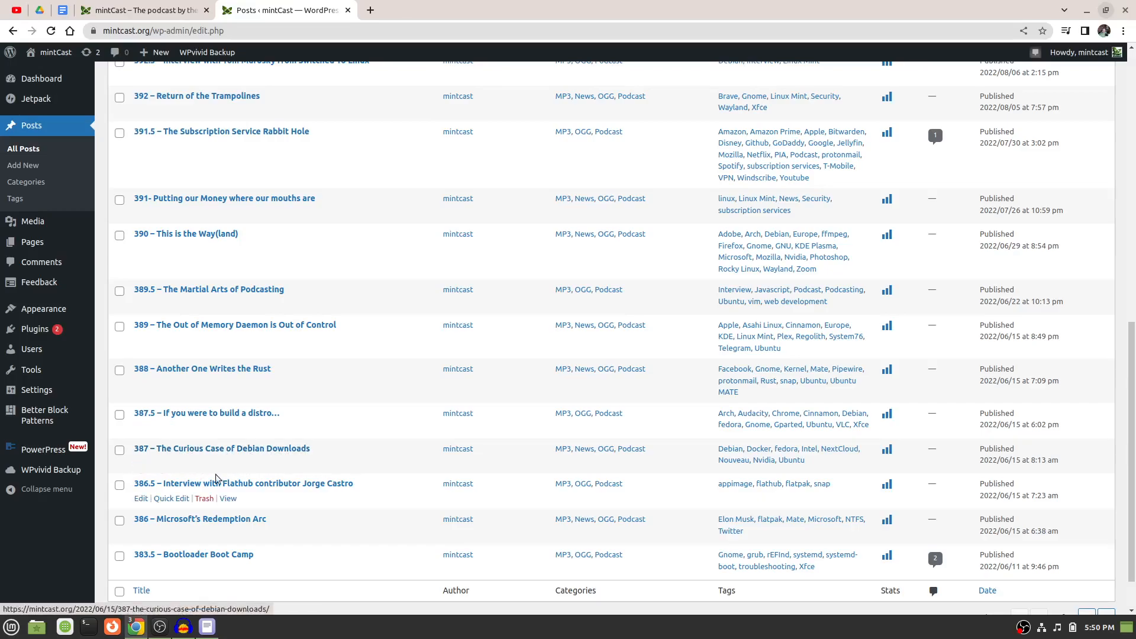
pyautogui.click(141, 463)
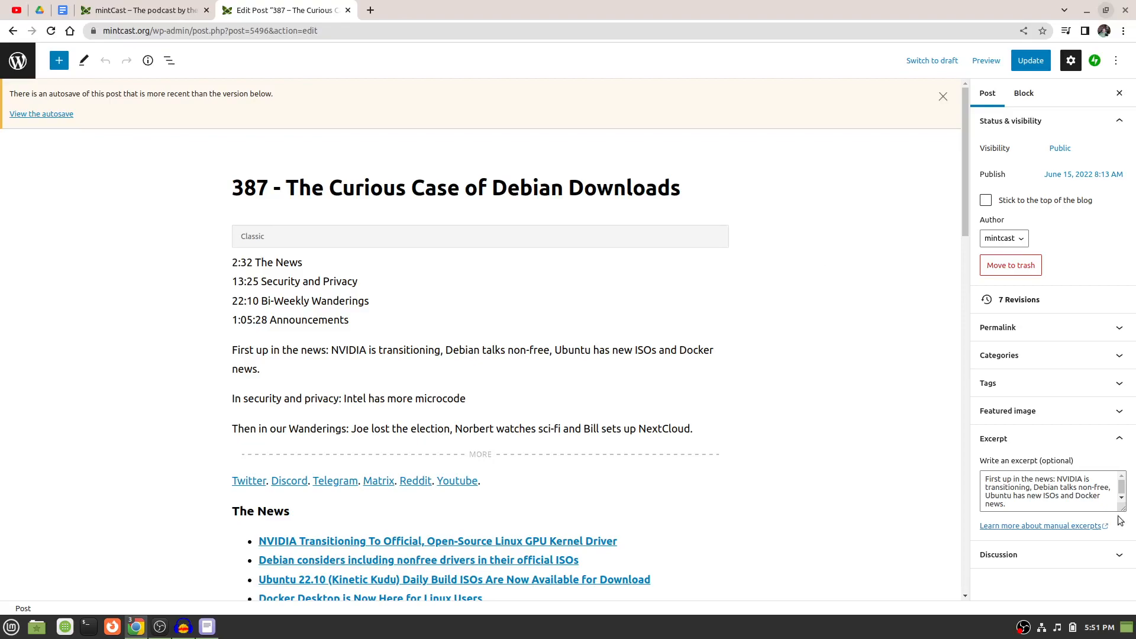
# Show the Publishing a mintCast Episode guide, move OBS aside, review the required items and Tagging the File section, and return to the post editor.
pyautogui.moveTo(157, 633)
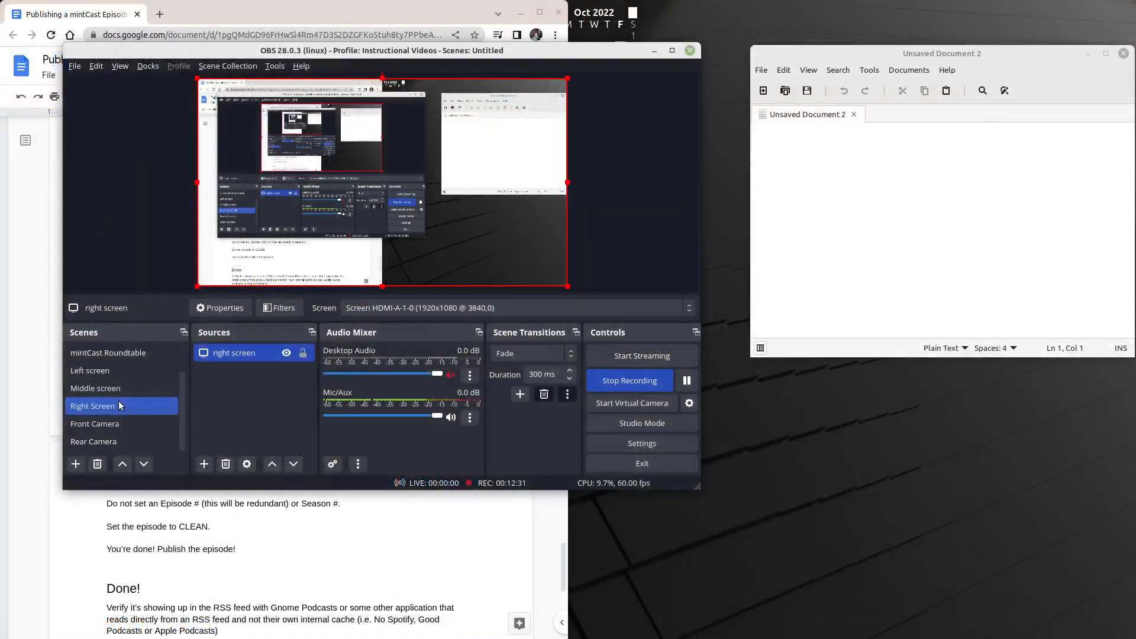
pyautogui.moveTo(207, 52); pyautogui.dragTo(735, 192)
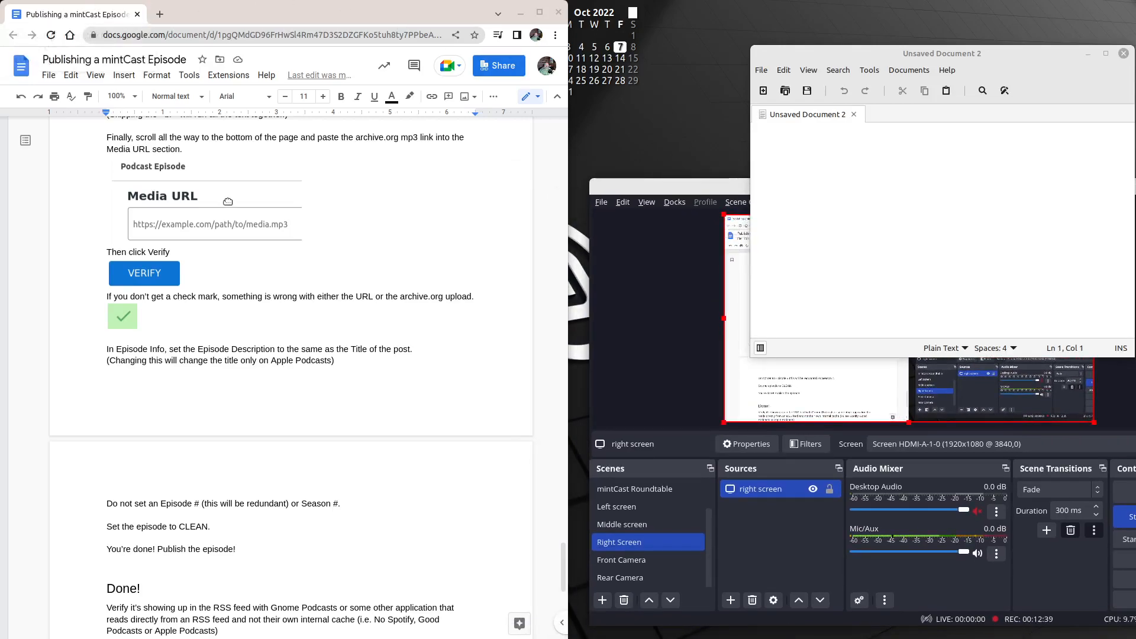
pyautogui.scroll(10, 228, 202)
pyautogui.scroll(20, 228, 202)
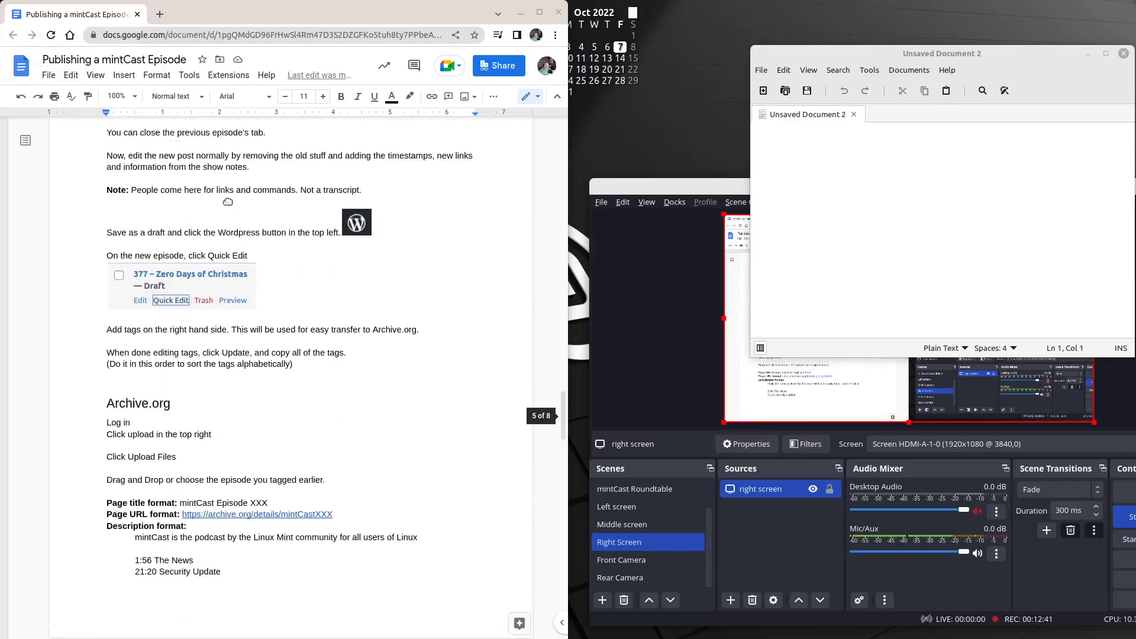
pyautogui.scroll(20, 228, 202)
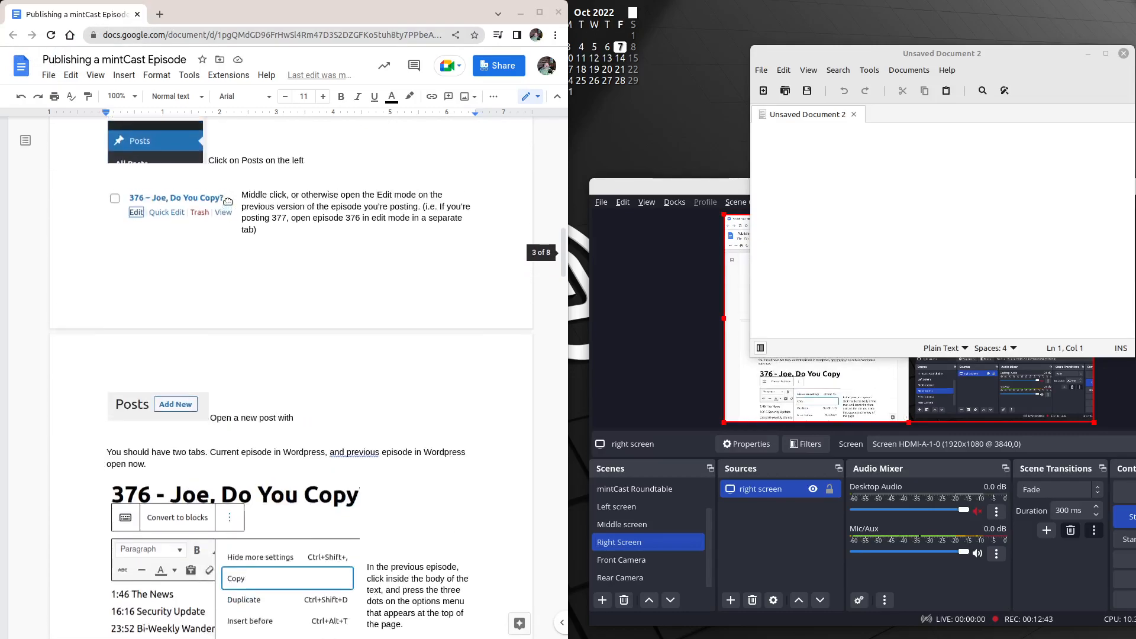
pyautogui.scroll(8, 228, 202)
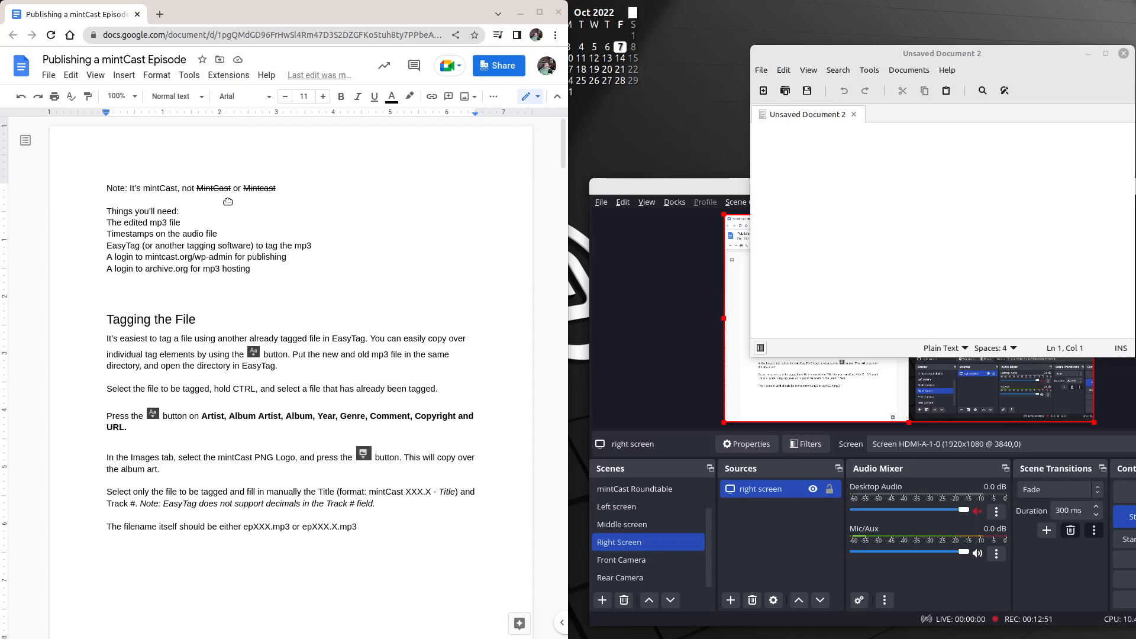
pyautogui.scroll(-9, 228, 202)
pyautogui.scroll(6, 228, 202)
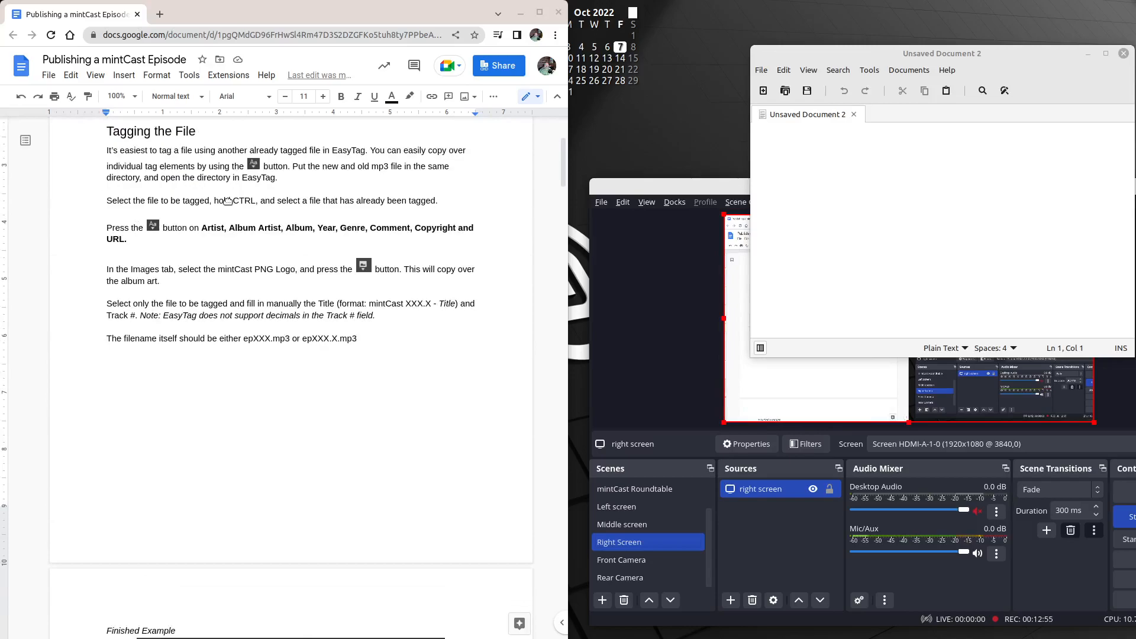
pyautogui.scroll(3, 227, 202)
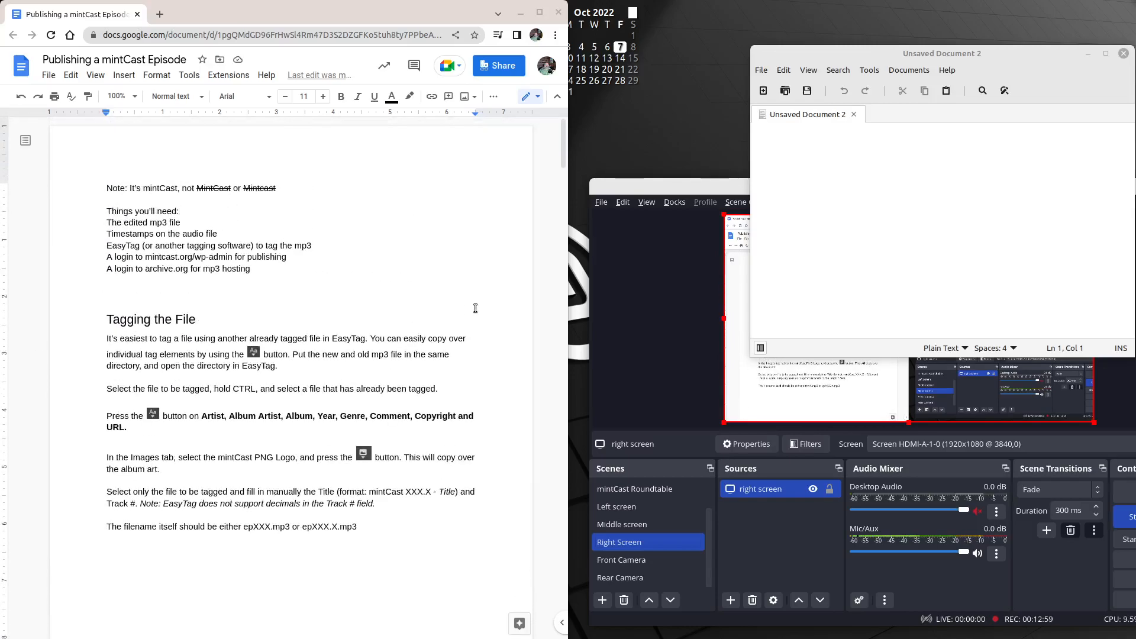
pyautogui.moveTo(715, 194); pyautogui.dragTo(272, 117)
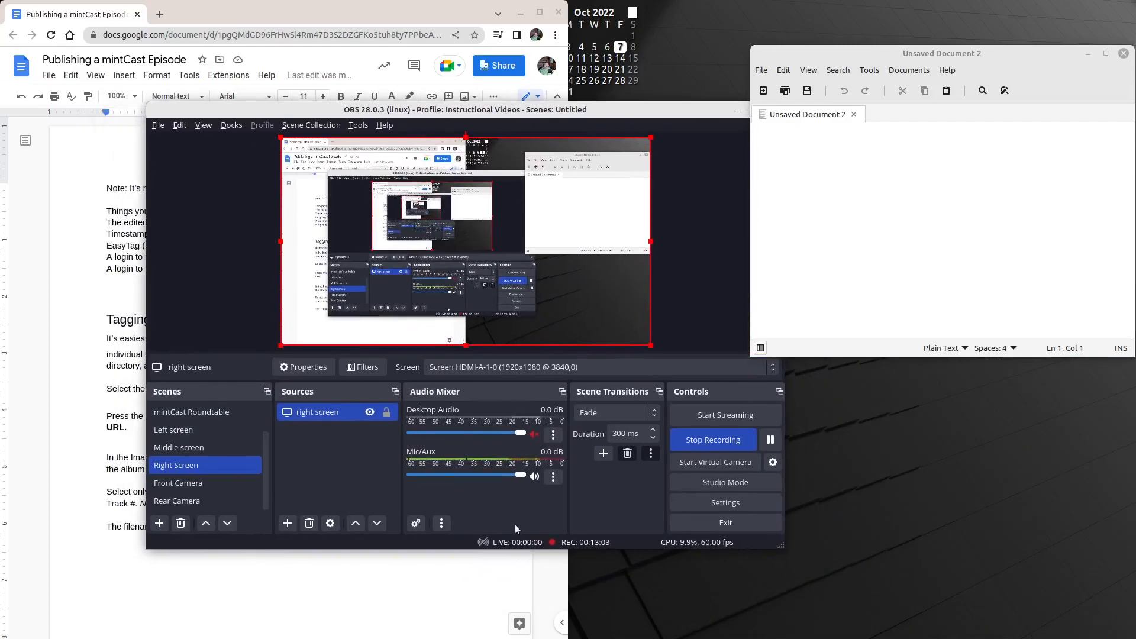
pyautogui.click(205, 445)
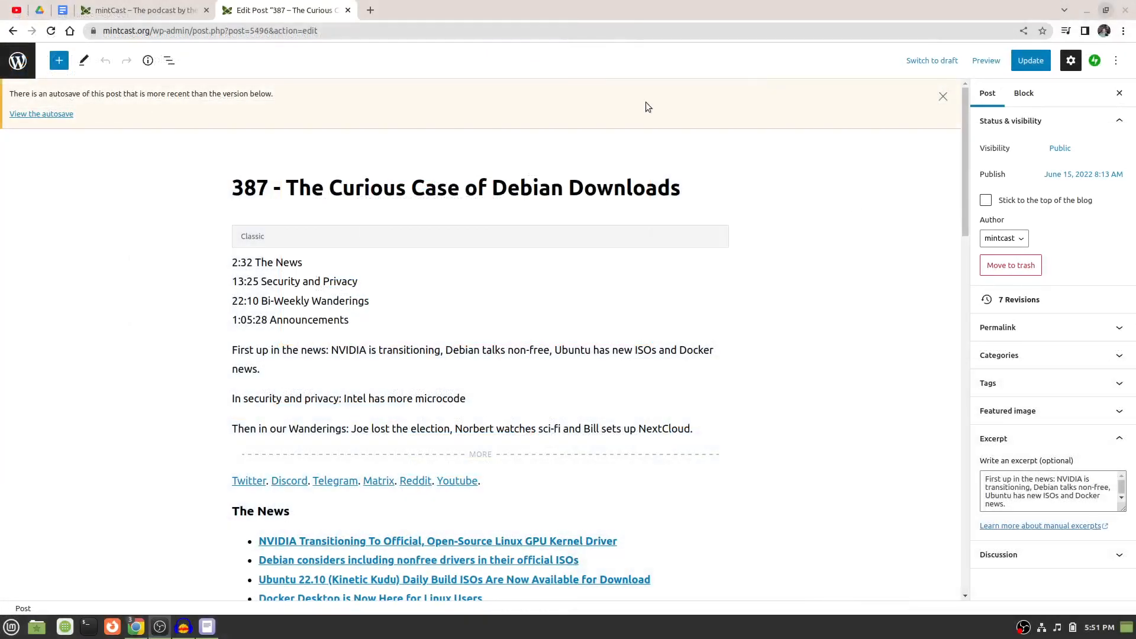
# Launch EasyTAG, open the Downloads folder and select the untagged episoe397.mp3 file.
pyautogui.click(1088, 16)
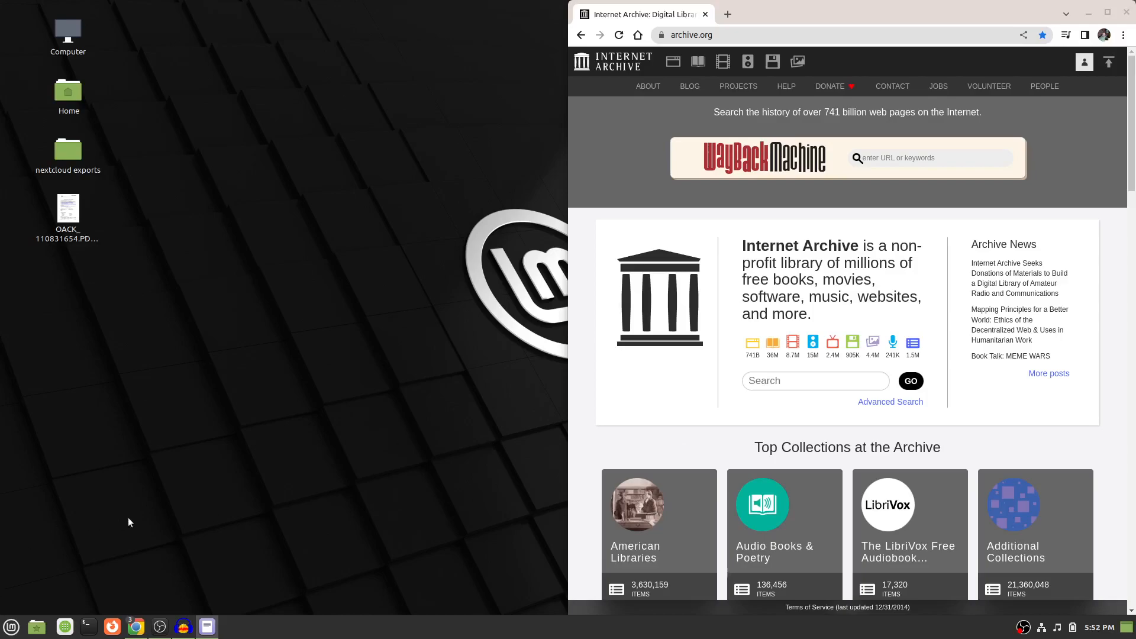
pyautogui.press('super')
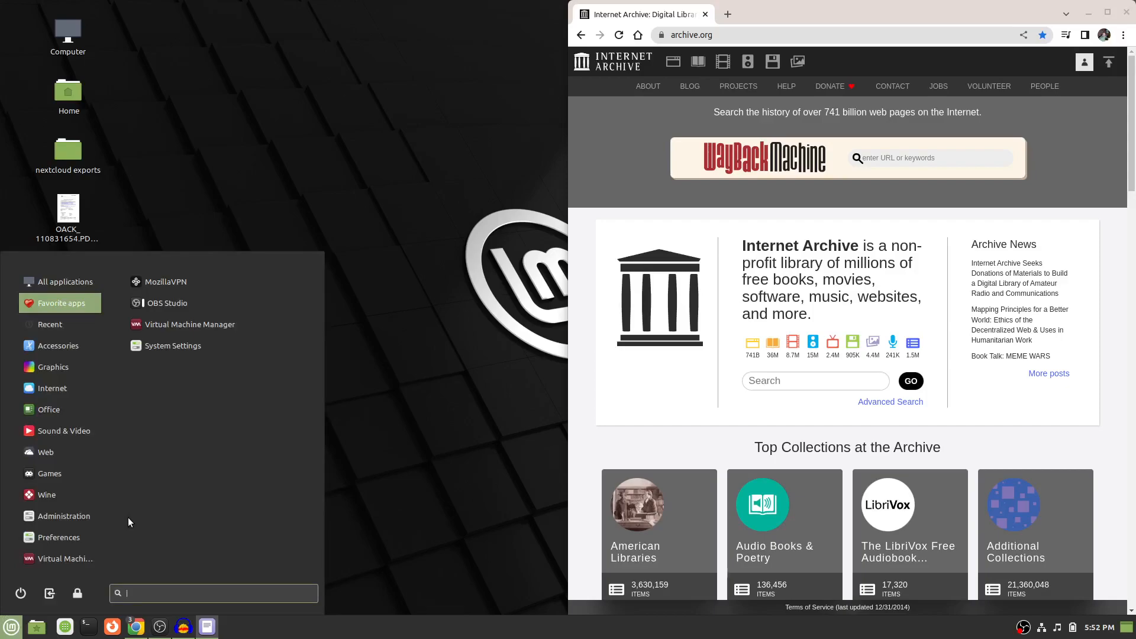
pyautogui.write('easytag')
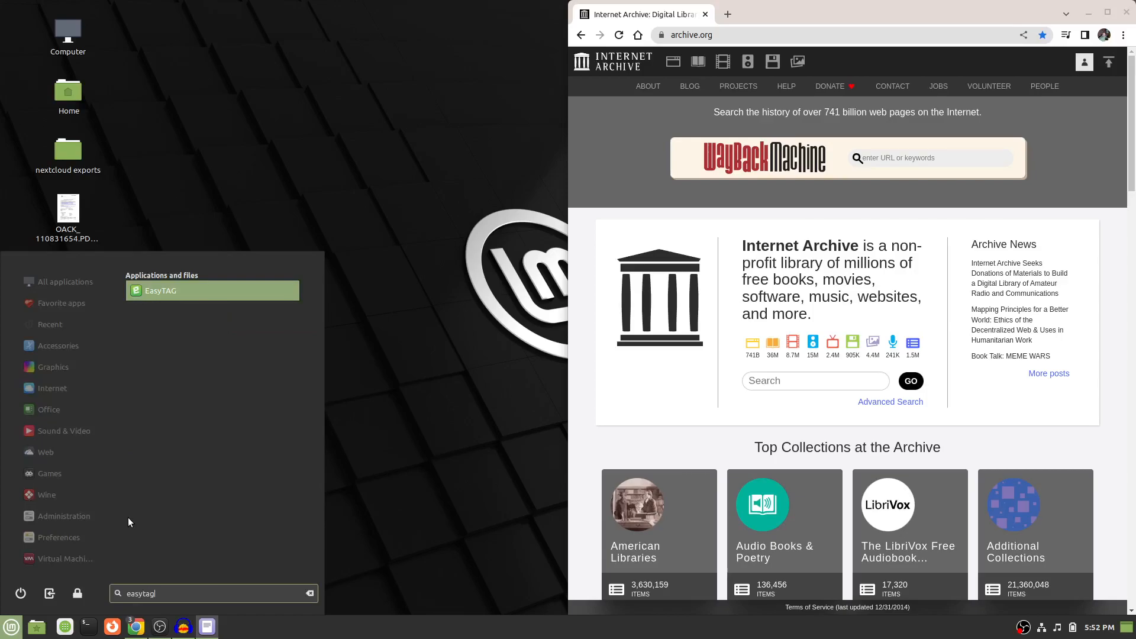
pyautogui.press('Return')
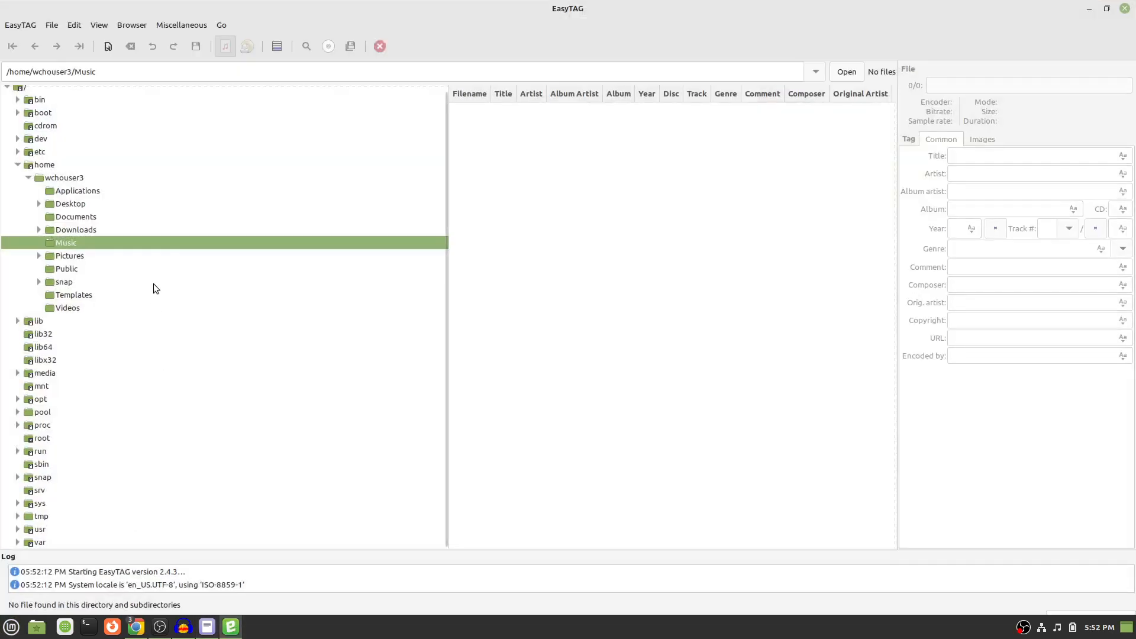
pyautogui.click(38, 230)
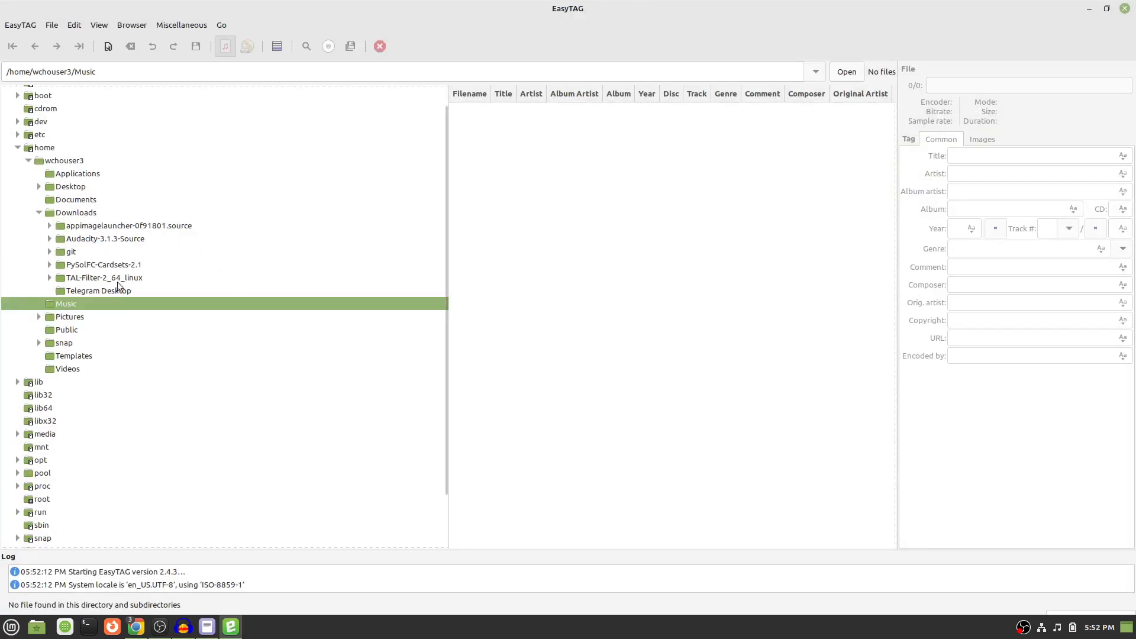
pyautogui.click(95, 213)
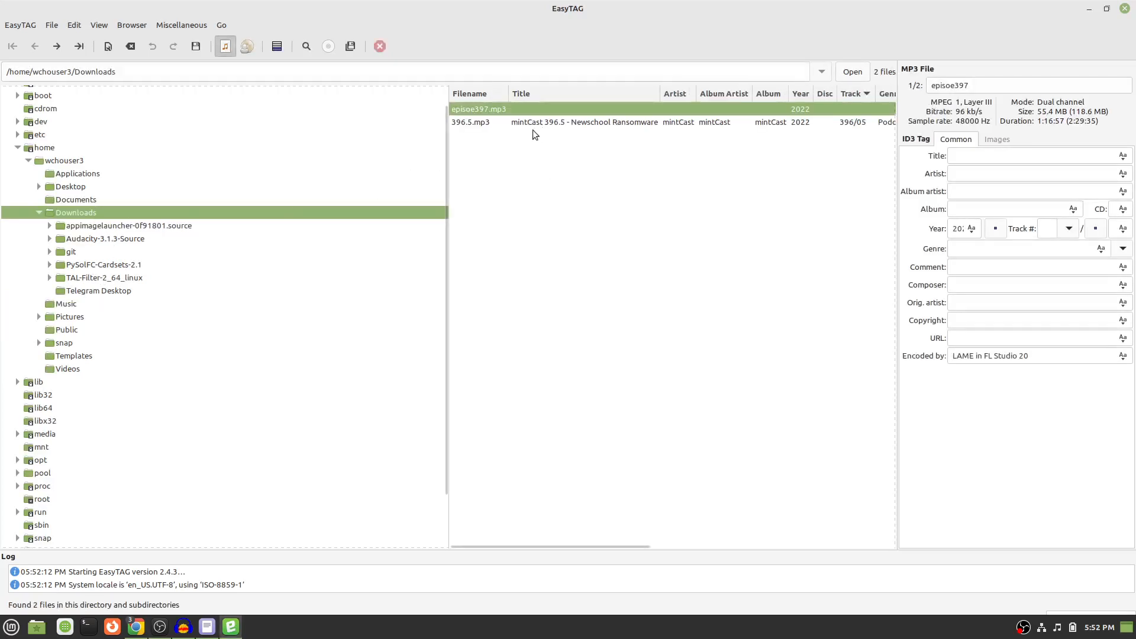
pyautogui.click(538, 109)
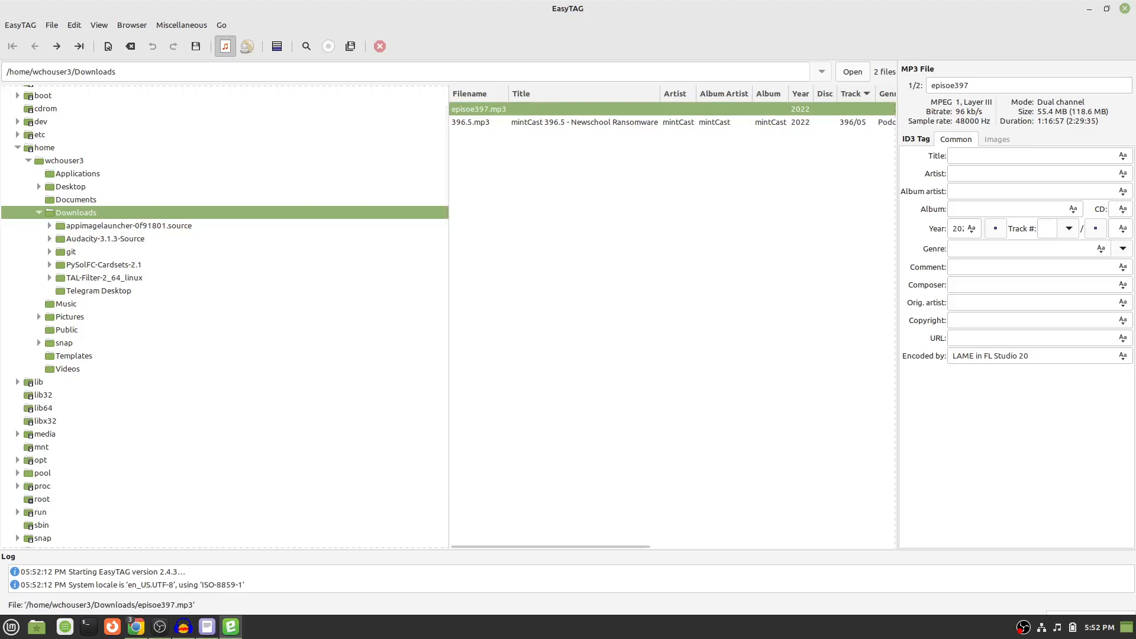
# Review the Tagging the File instructions and the Finished Example in the Publishing a mintCast Episode guide.
pyautogui.hotkey('alt', 'Tab')
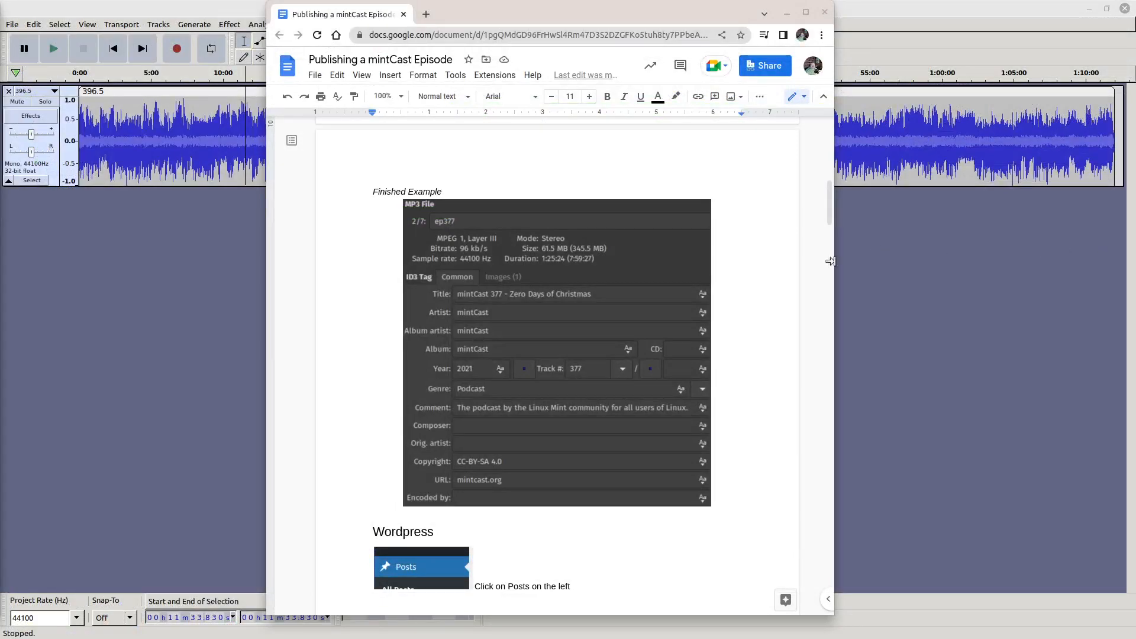
pyautogui.scroll(15, 649, 300)
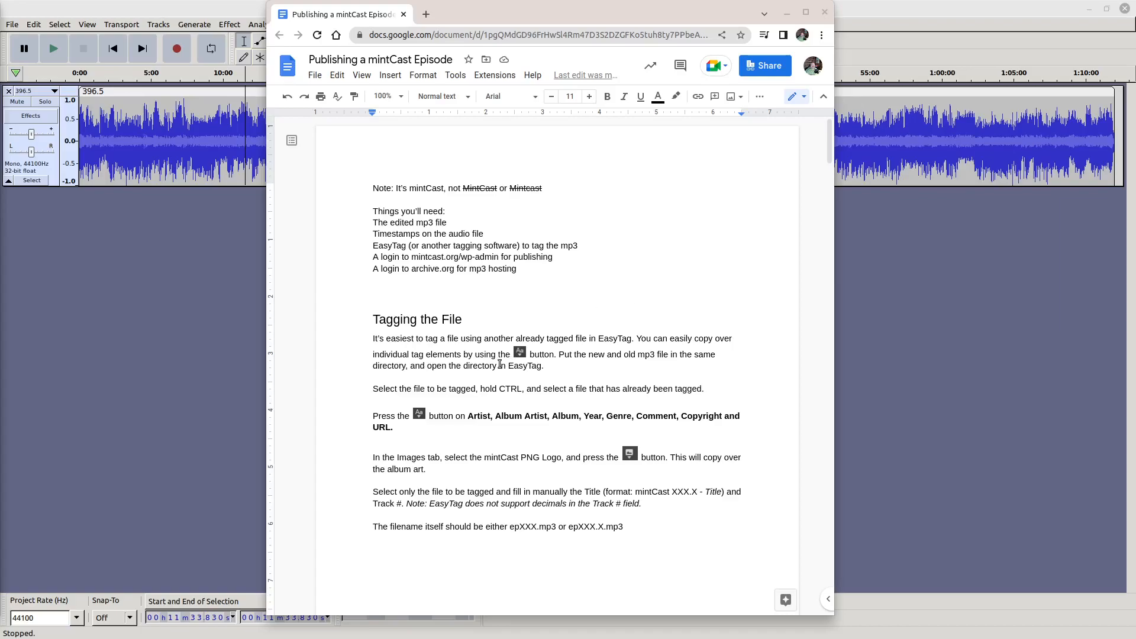
pyautogui.scroll(-8, 499, 362)
pyautogui.scroll(-3, 499, 364)
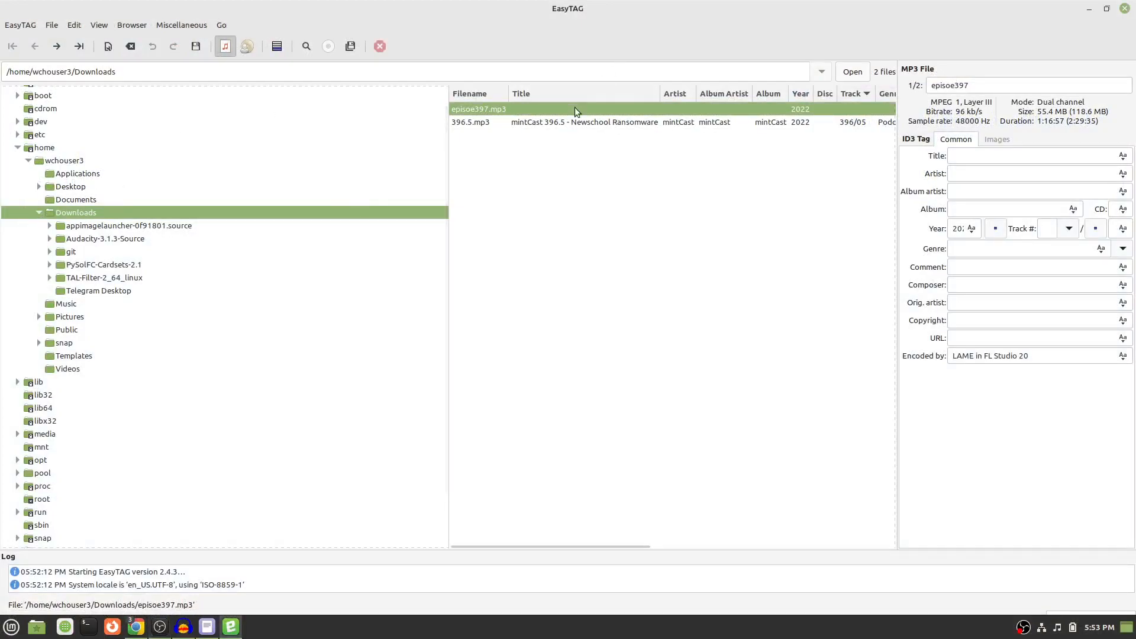
# Widen EasyTAG's tag editing area and arrange the publishing guide and EasyTAG side by side.
pyautogui.moveTo(897, 163); pyautogui.dragTo(706, 176)
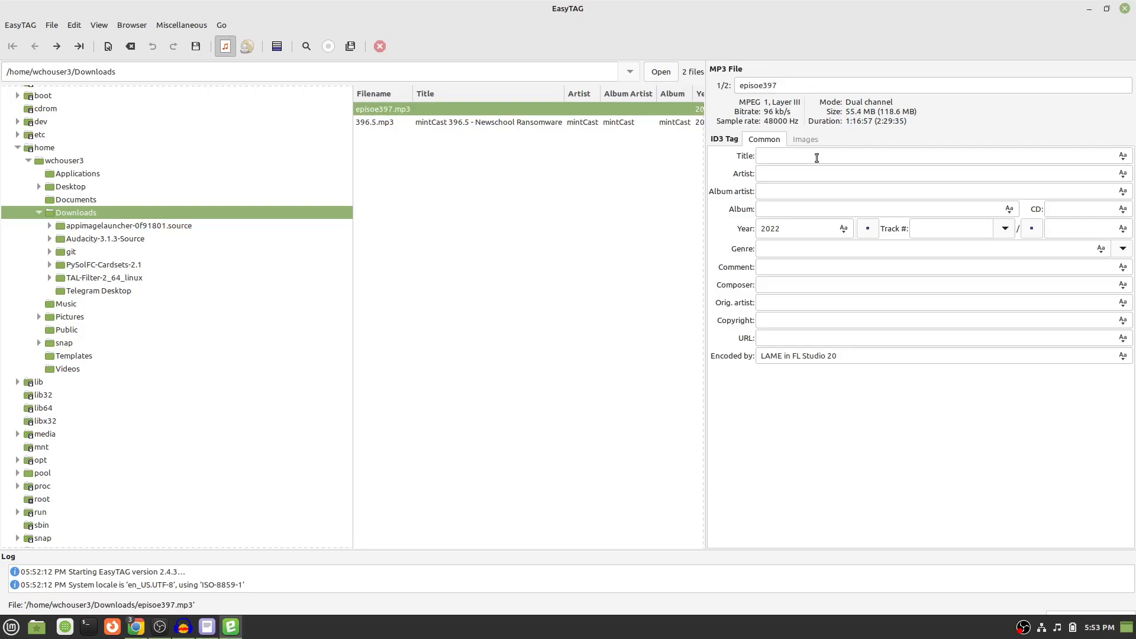
pyautogui.moveTo(1135, 71); pyautogui.dragTo(444, 13)
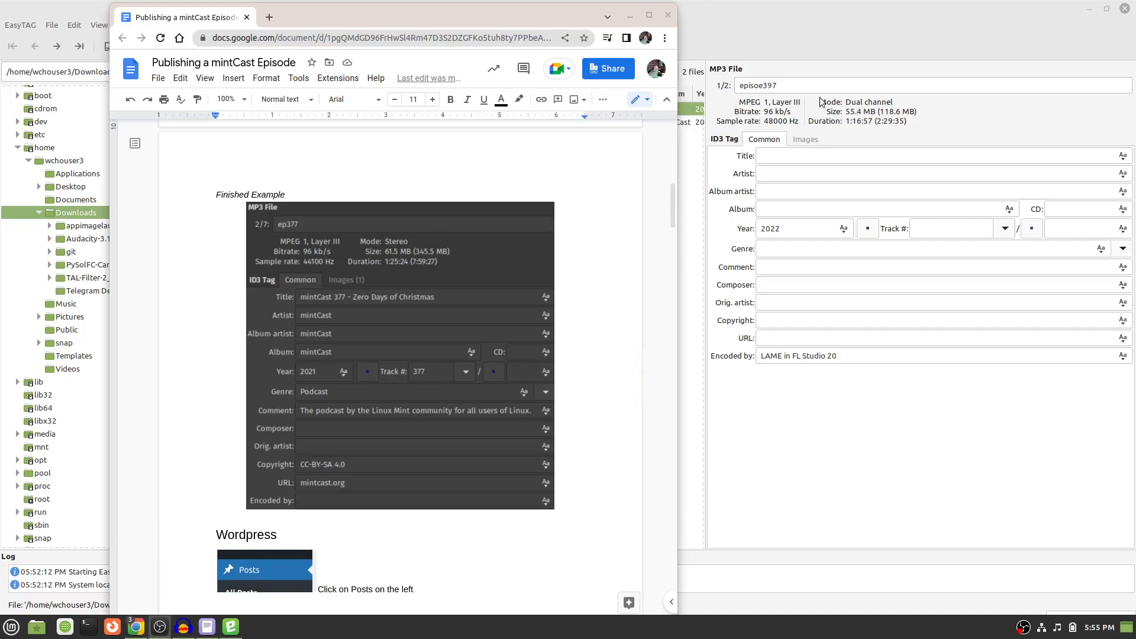
pyautogui.click(760, 86)
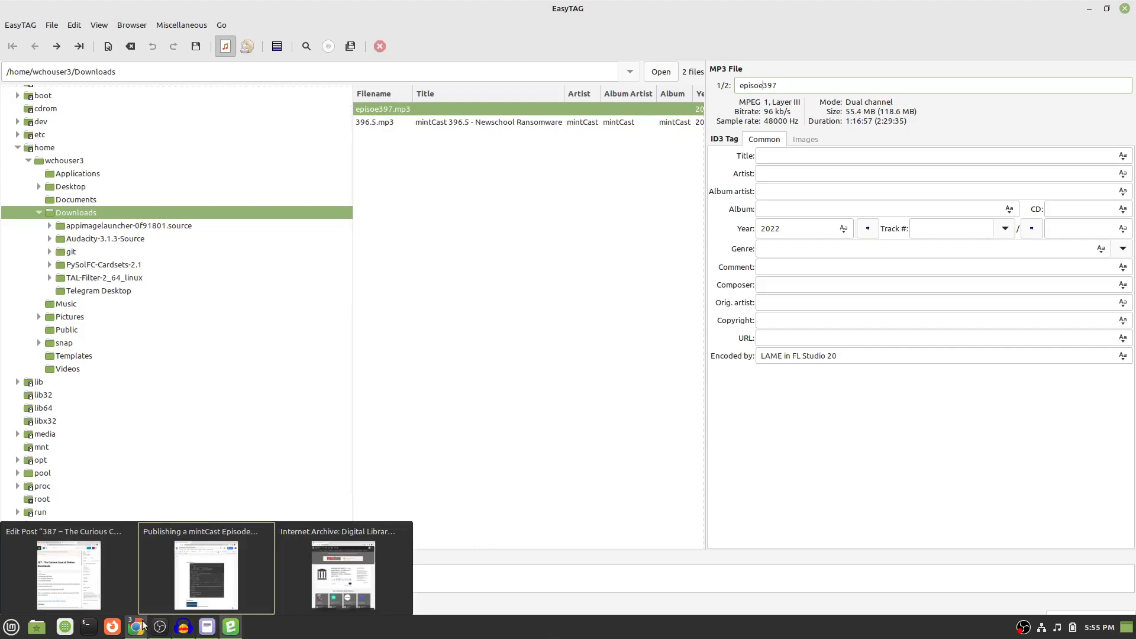
pyautogui.click(320, 572)
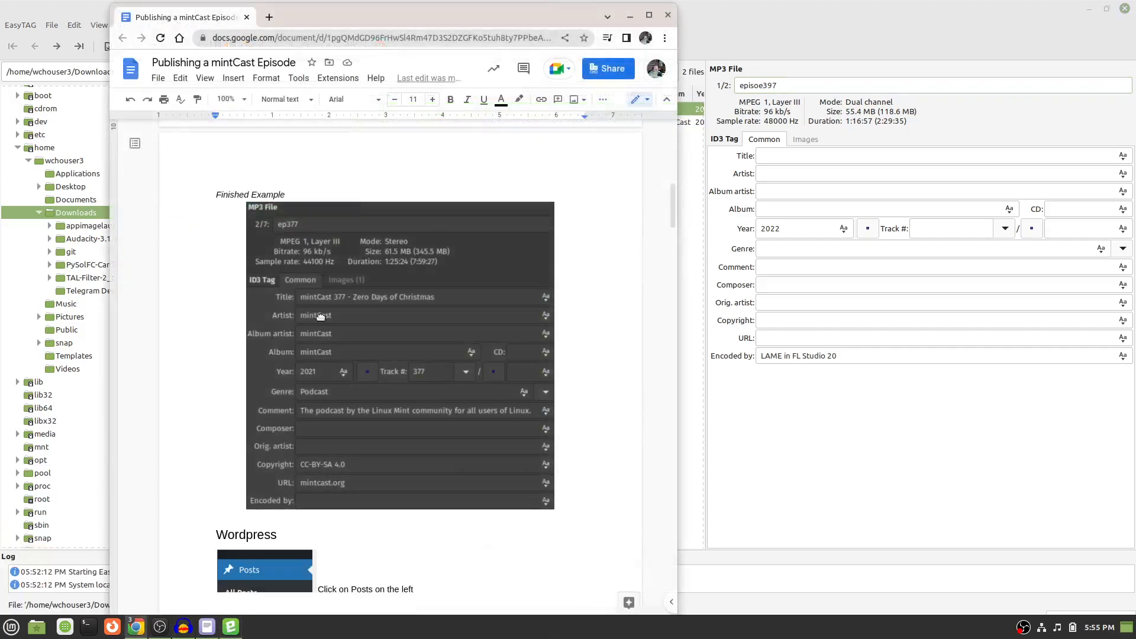
pyautogui.rightClick(477, 17)
pyautogui.click(428, 17)
pyautogui.moveTo(428, 17); pyautogui.dragTo(1, 160)
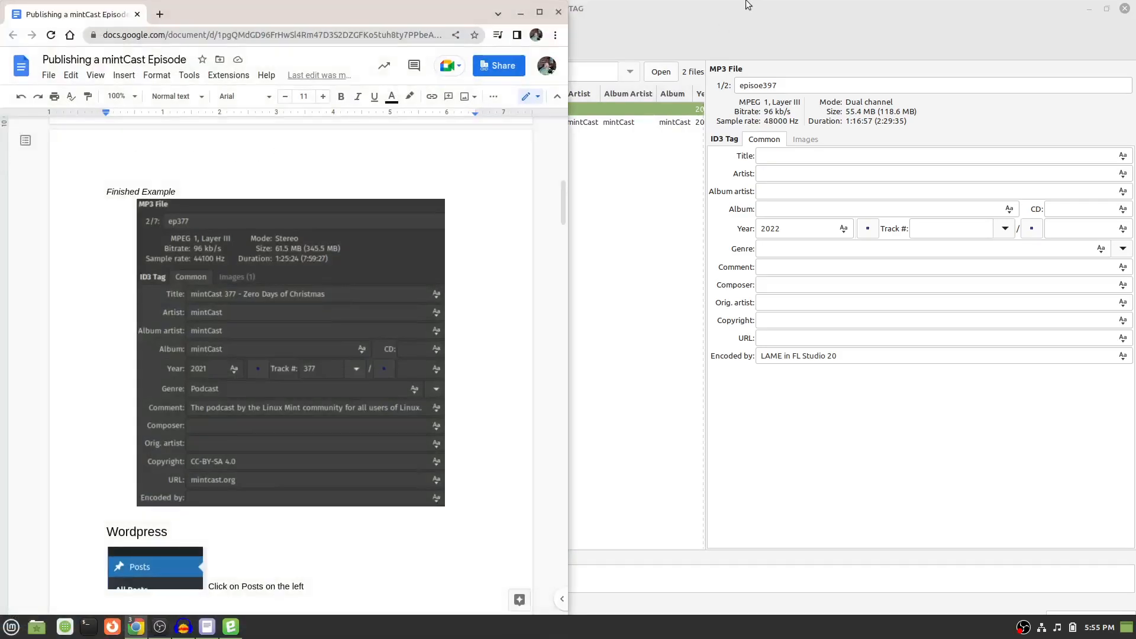
pyautogui.moveTo(696, 11); pyautogui.dragTo(1135, 240)
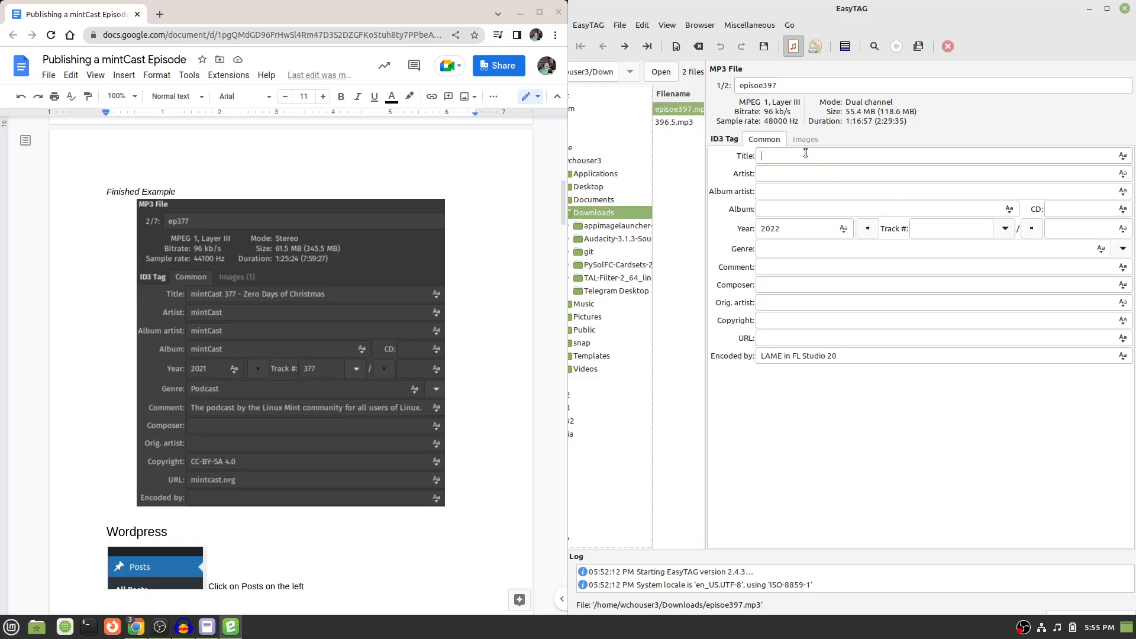
# Change the file name of the episode mp3 to ep397.
pyautogui.doubleClick(809, 87)
pyautogui.write('ep397')
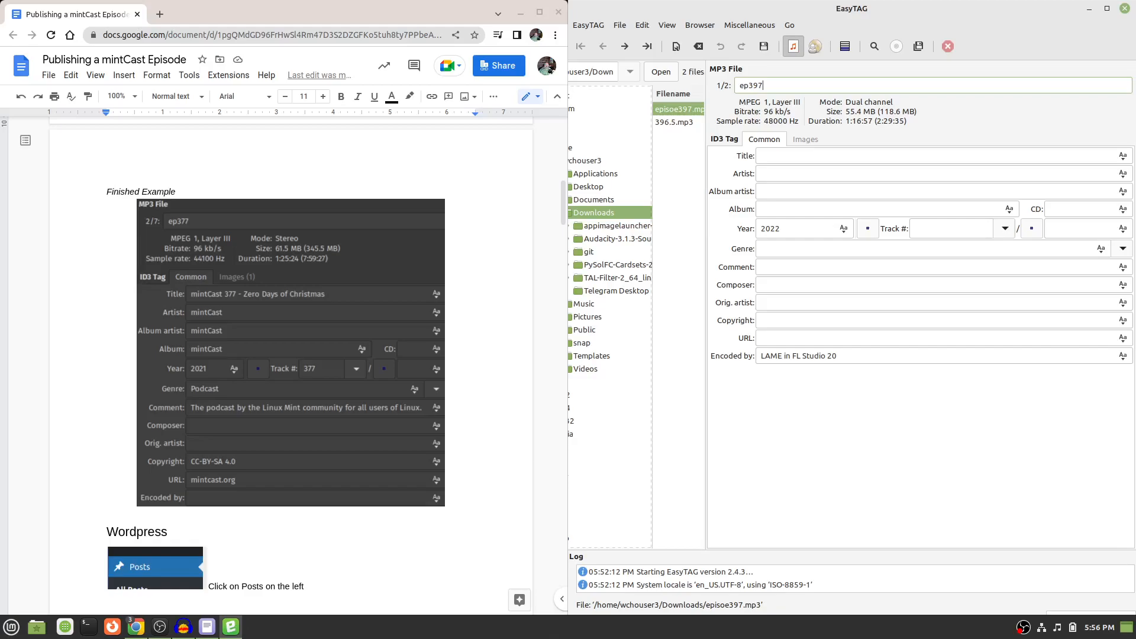
# Set the episode's title tag to "mintCast 397 - Bye Bye Stadia".
pyautogui.click(764, 157)
pyautogui.write('mintC')
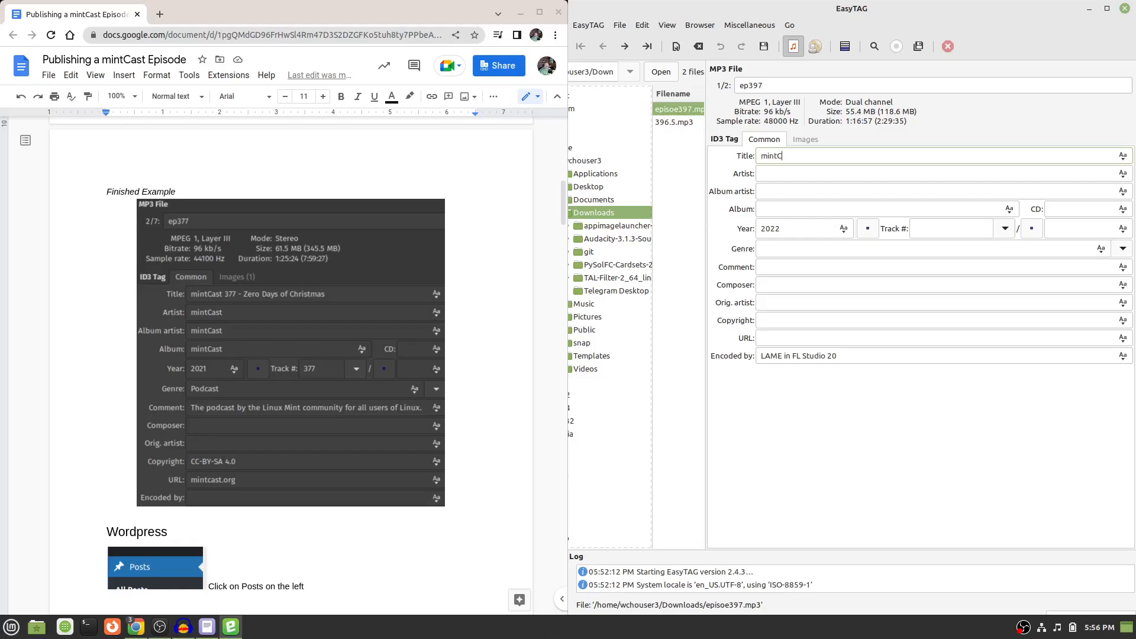
pyautogui.write('ast 397 - Bye Bye Stadia')
pyautogui.press('Tab')
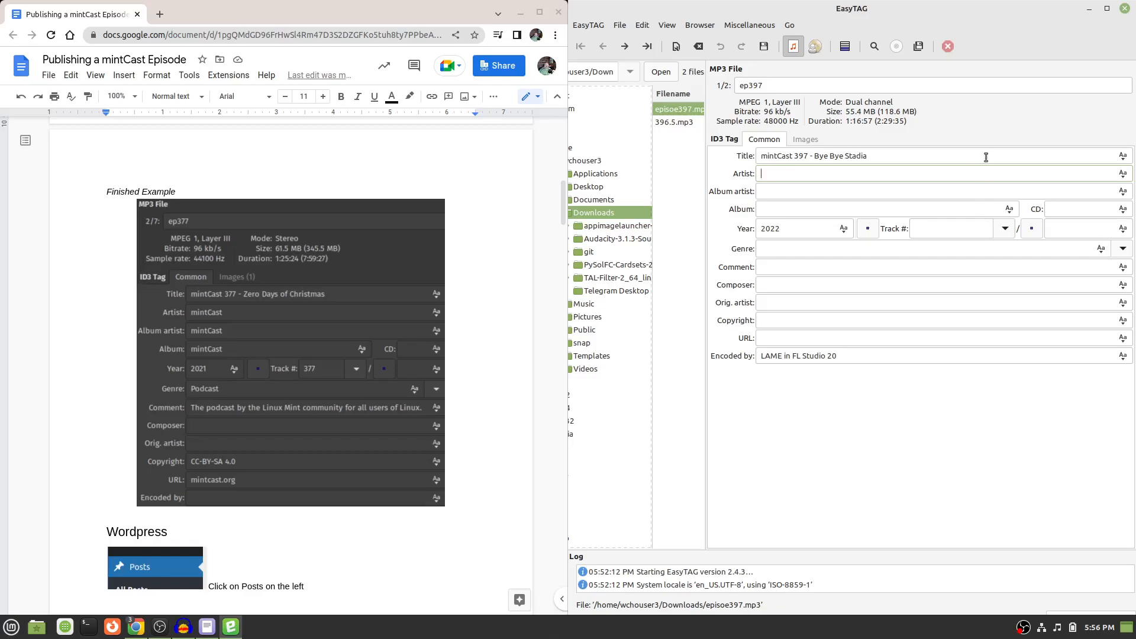
pyautogui.moveTo(881, 157); pyautogui.dragTo(813, 159)
pyautogui.click(919, 159)
# Fill in mintCast as the artist, album artist and album, and set the track number to 397.
pyautogui.write('mintCast')
pyautogui.press('Tab')
pyautogui.write('mintCastmintCast')
pyautogui.press('Tab')
pyautogui.click(932, 231)
pyautogui.write('397')
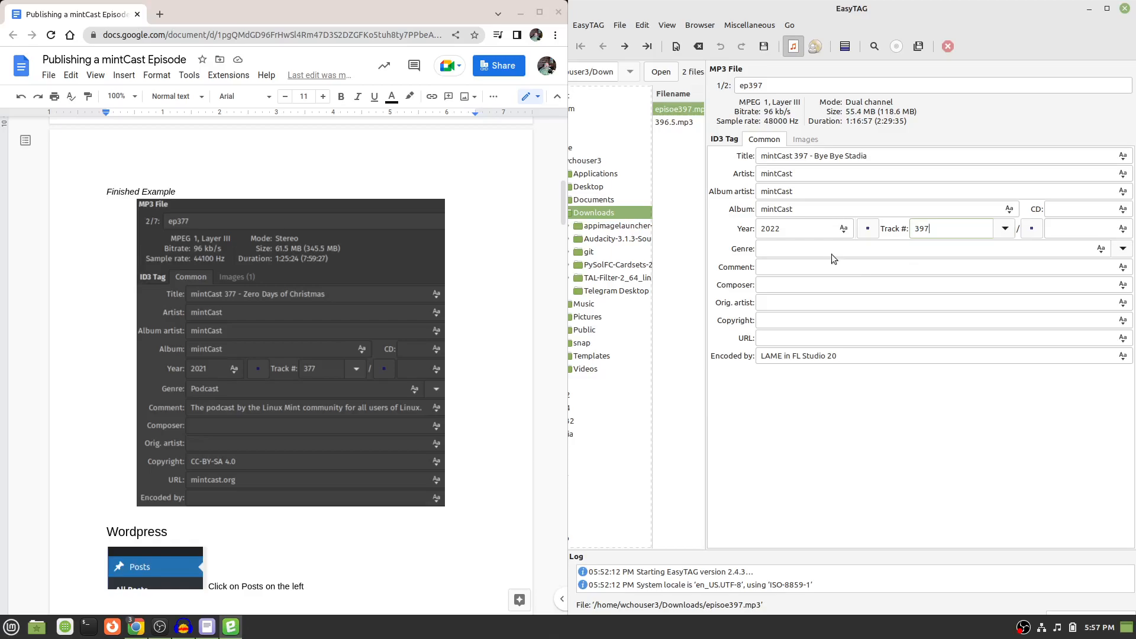
# Set the episode's genre tag to Podcast.
pyautogui.click(1123, 249)
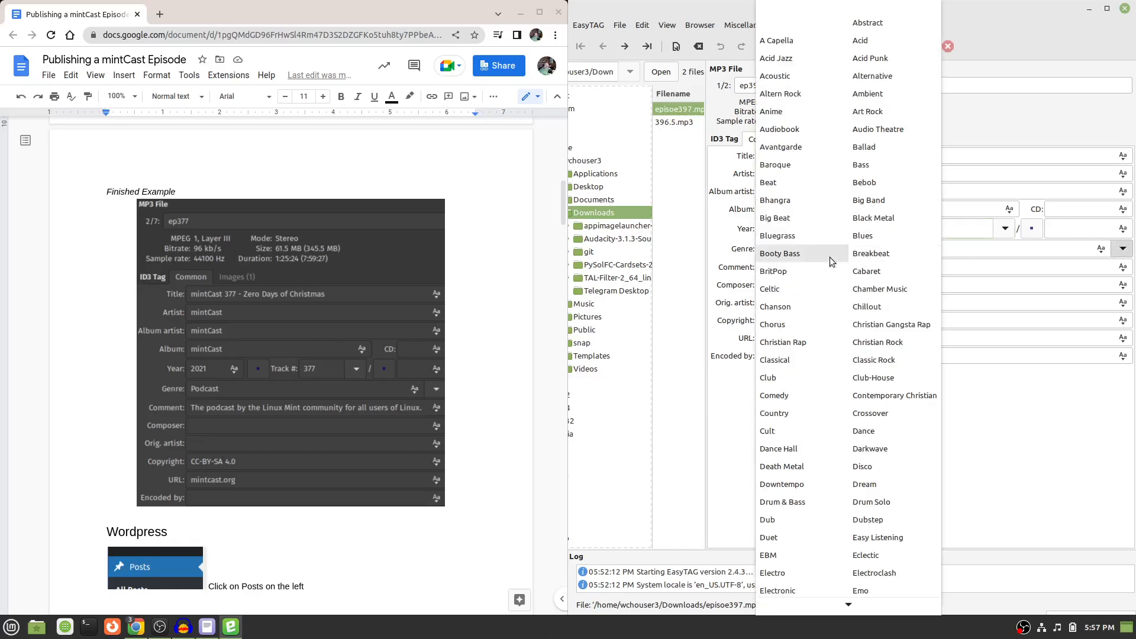
pyautogui.scroll(-3, 866, 340)
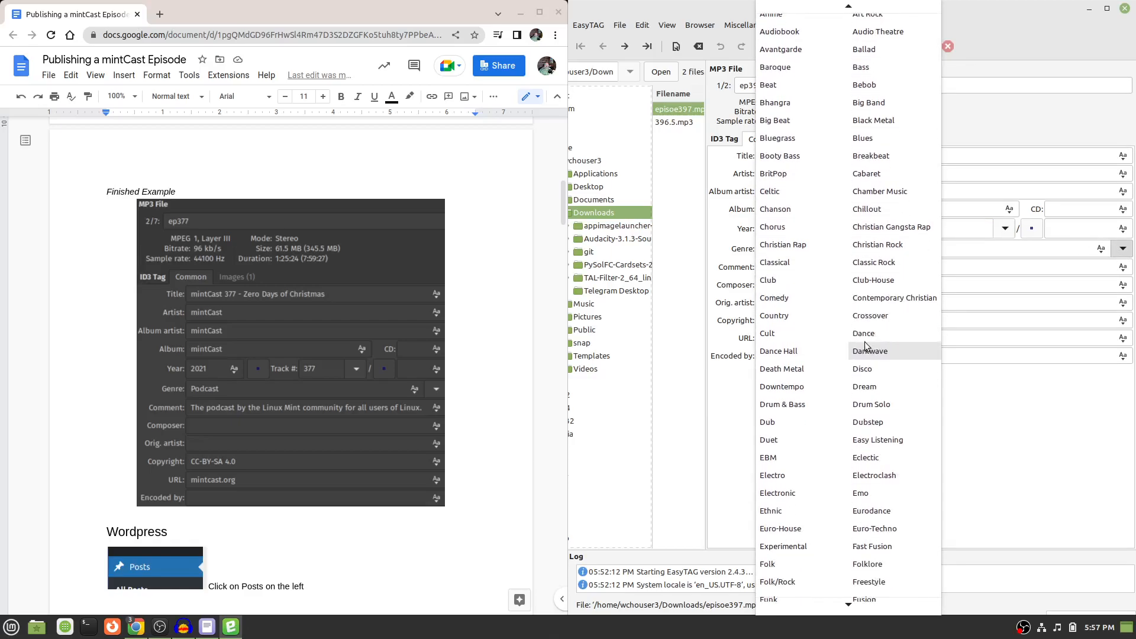
pyautogui.scroll(-10, 865, 346)
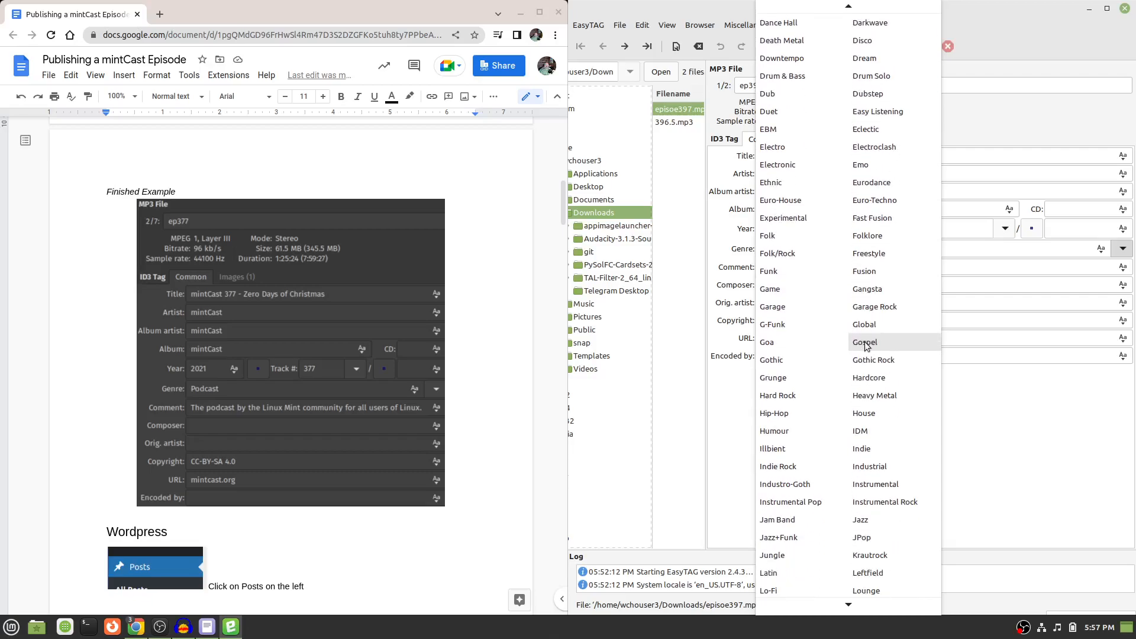
pyautogui.scroll(-10, 865, 346)
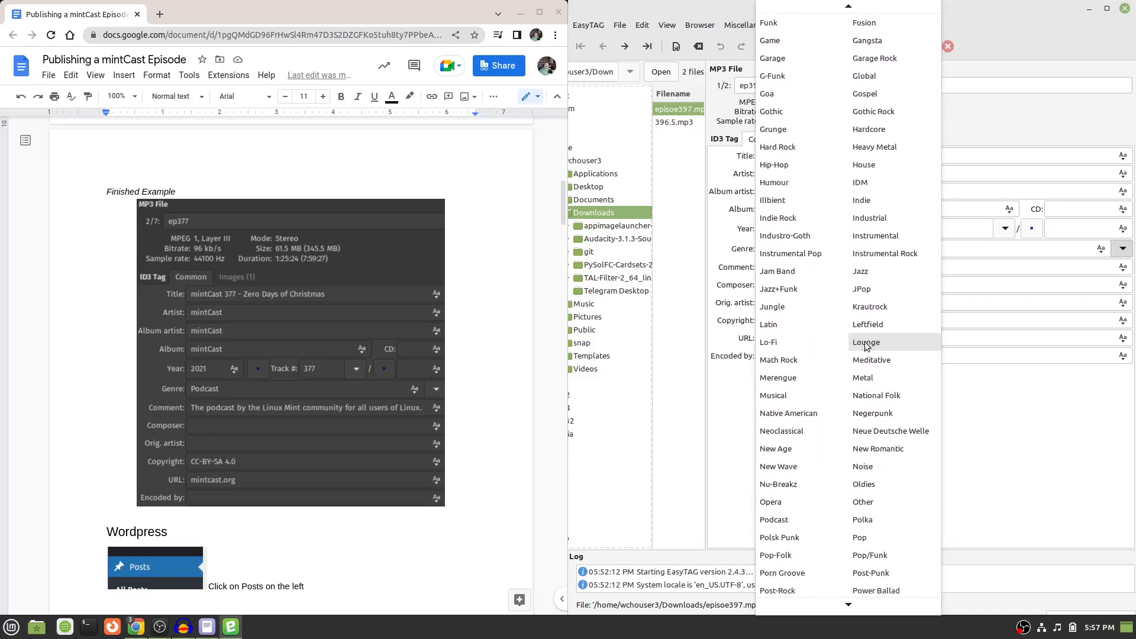
pyautogui.scroll(-1, 866, 347)
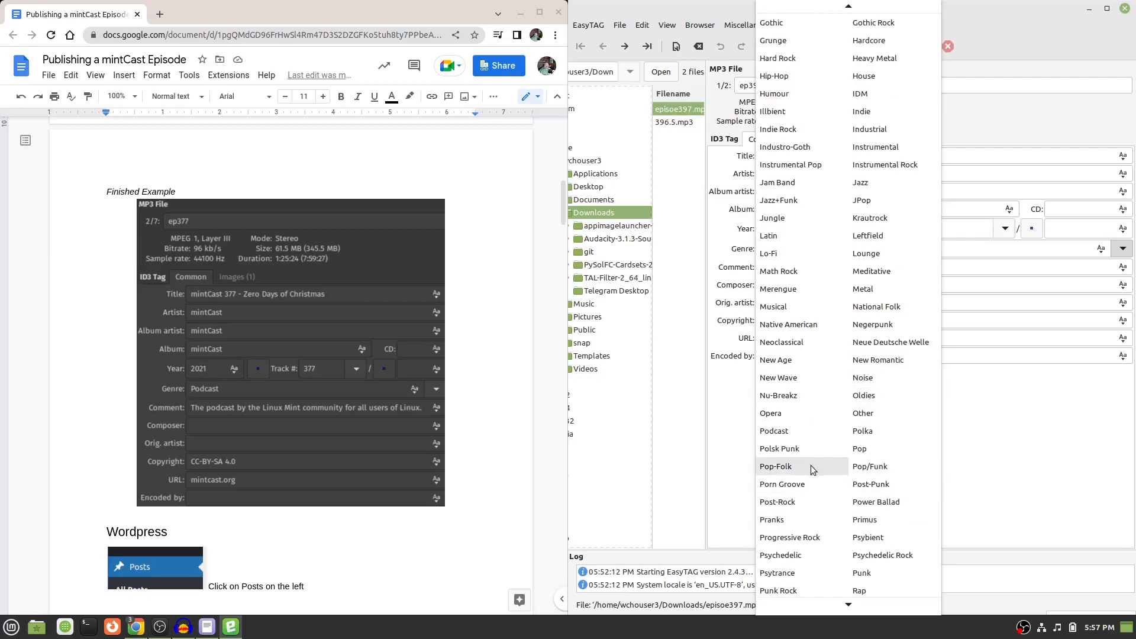
pyautogui.click(781, 431)
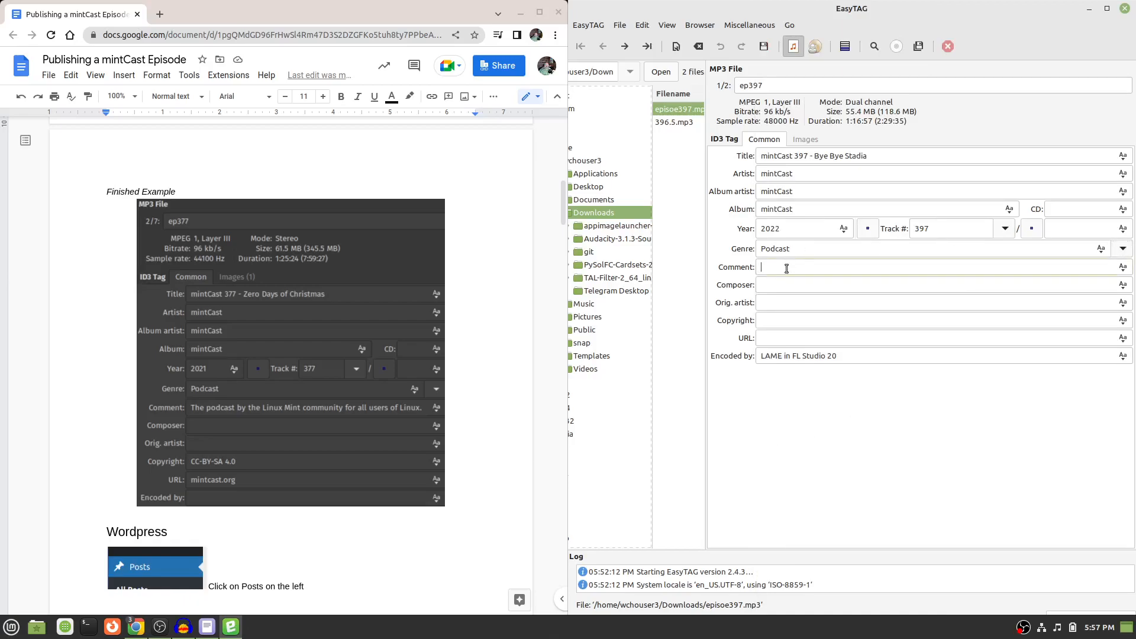
# Enter the comment tag "The Podcast by the Linux Mint Community for all users of Linux".
pyautogui.write('The Podcast by the Linux Mint Commu')
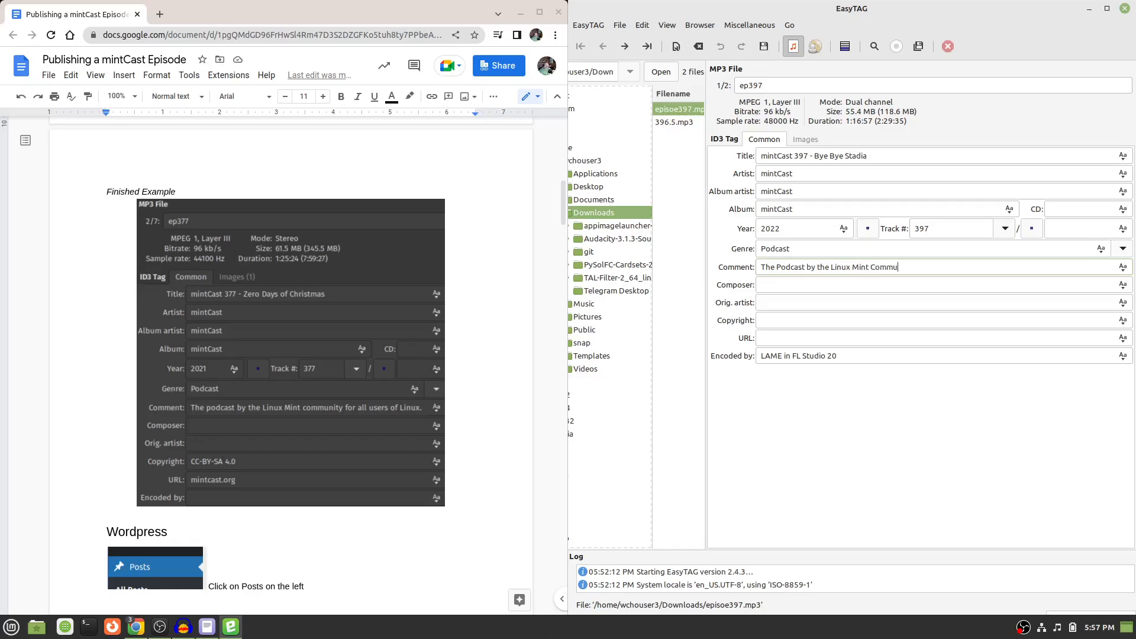
pyautogui.write('nity for all users of L')
pyautogui.write('inux')
pyautogui.press('Tab')
# Set the copyright to CC-BY-SA 4.0 and the URL to mintcast.org, and save the tagged file.
pyautogui.write('CC-BY')
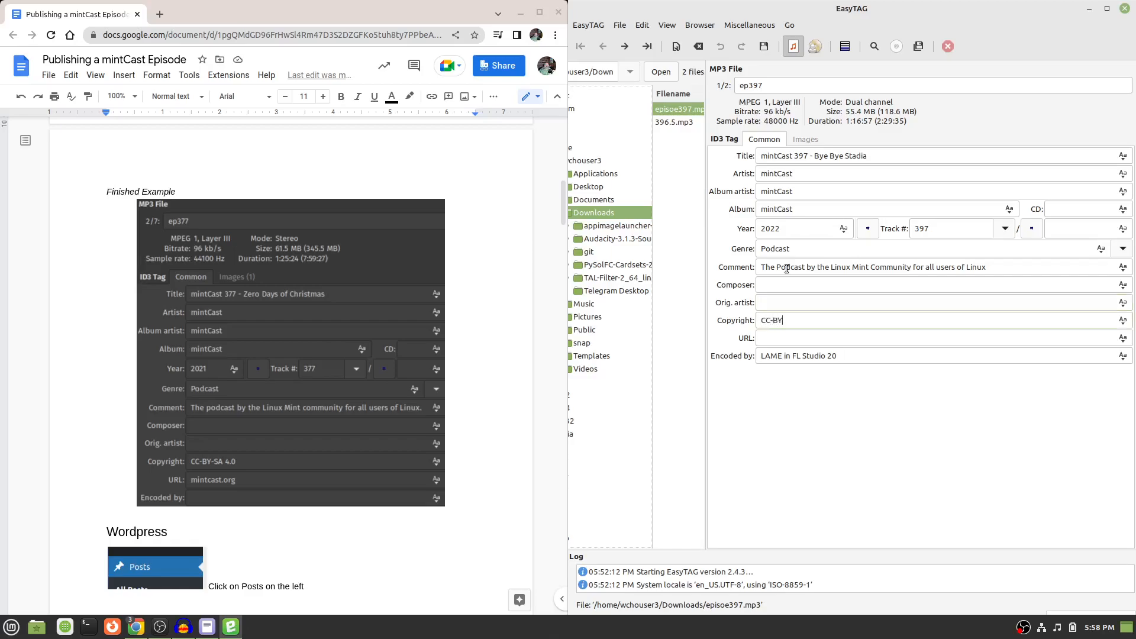
pyautogui.write('-Sa')
pyautogui.write('A')
pyautogui.write(' 4')
pyautogui.write('.0')
pyautogui.write('mintcast.')
pyautogui.write('org')
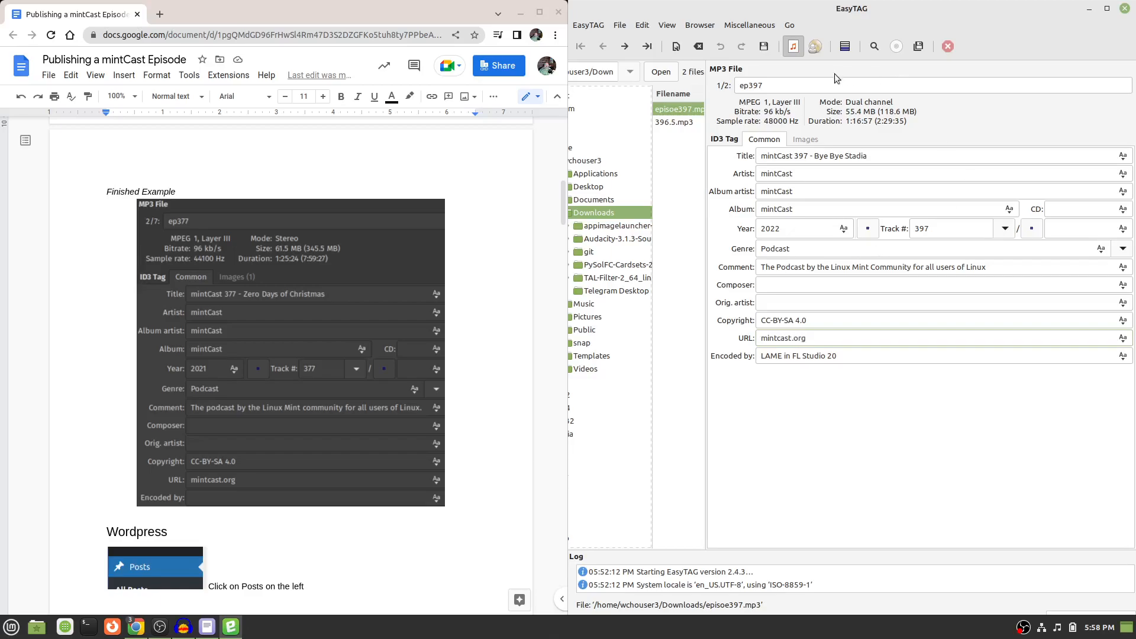
pyautogui.click(766, 47)
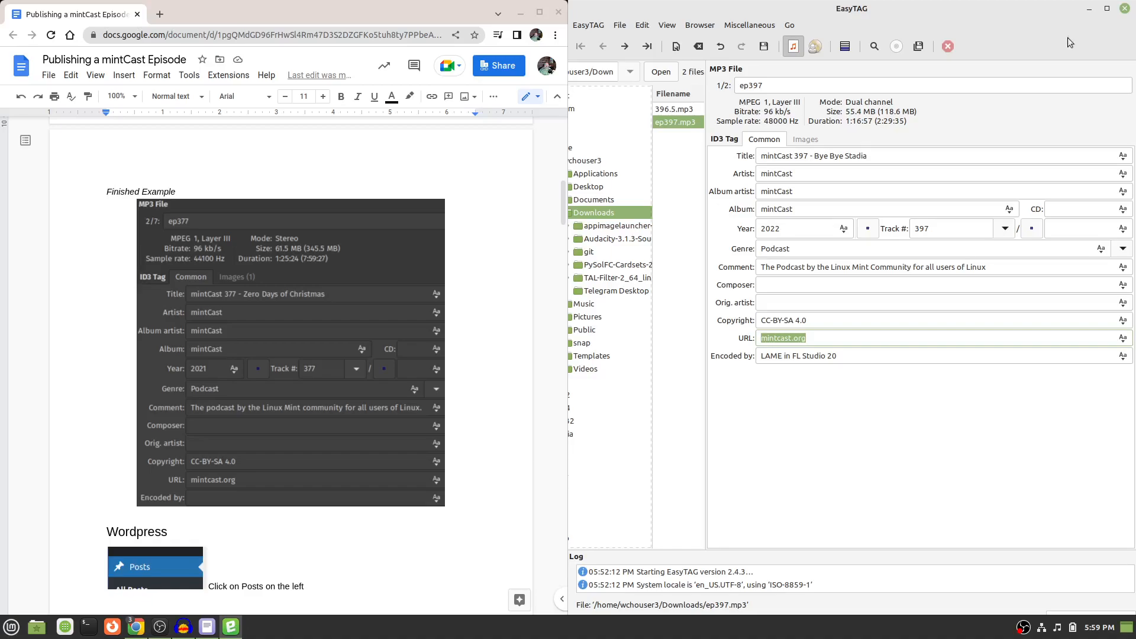
# Minimize EasyTAG, move the publishing guide aside and place the episode 387 post editor side by side with archive.org.
pyautogui.click(1089, 8)
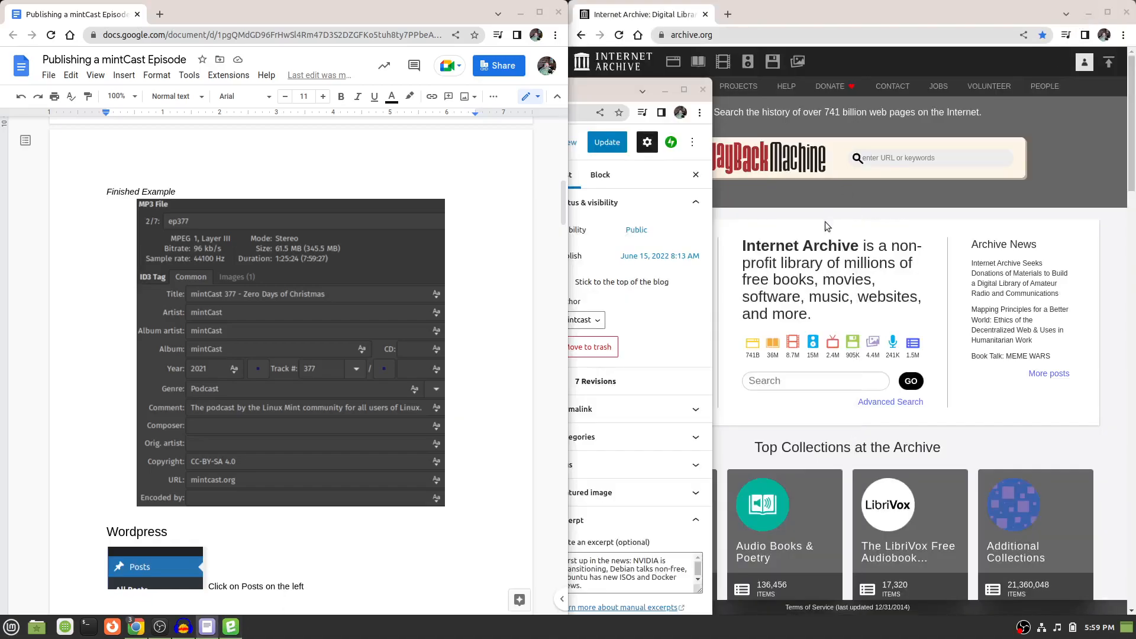
pyautogui.click(344, 17)
pyautogui.moveTo(344, 17); pyautogui.dragTo(1135, 165)
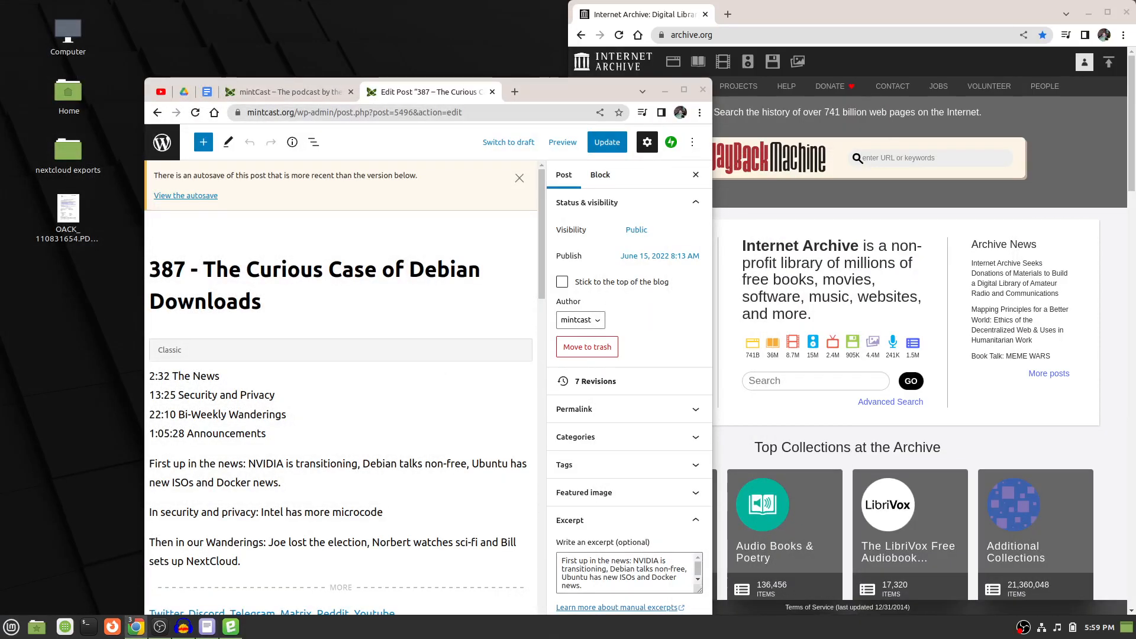
pyautogui.moveTo(562, 90); pyautogui.dragTo(0, 155)
pyautogui.rightClick(6, 150)
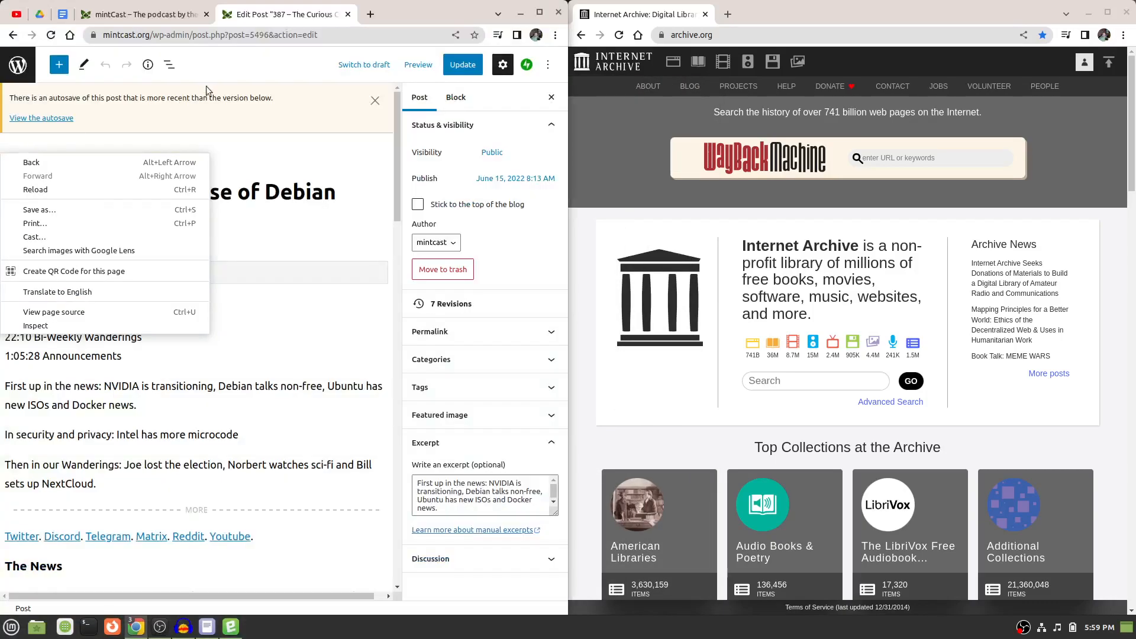
pyautogui.click(275, 129)
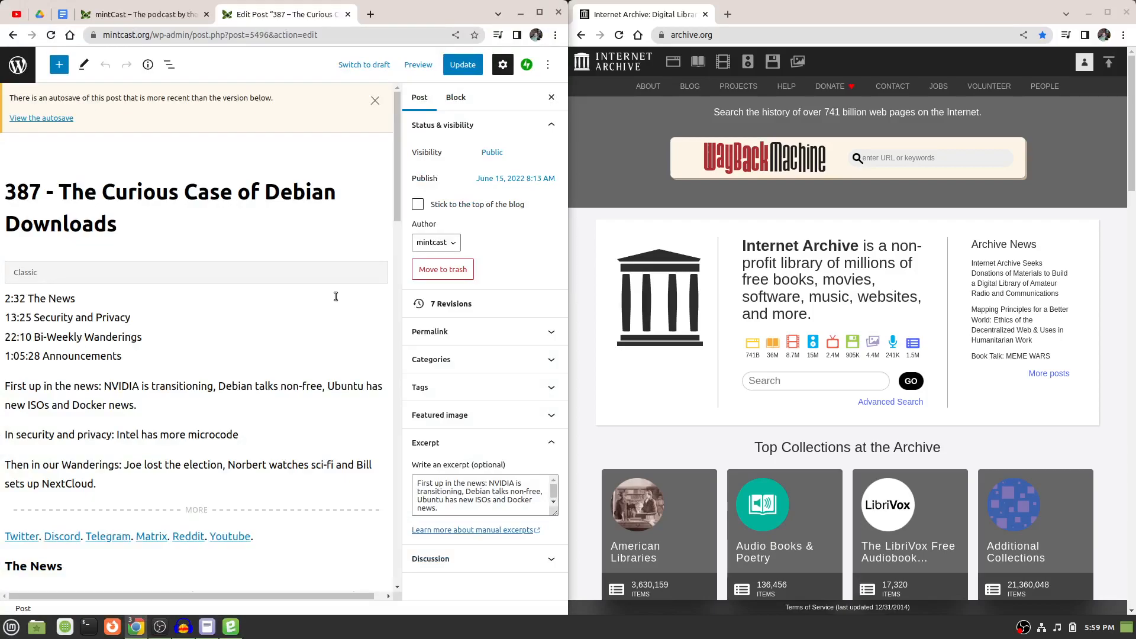
# Look over the timestamps, summary and first news links in the episode 387 post.
pyautogui.scroll(-5, 294, 284)
pyautogui.scroll(4, 294, 284)
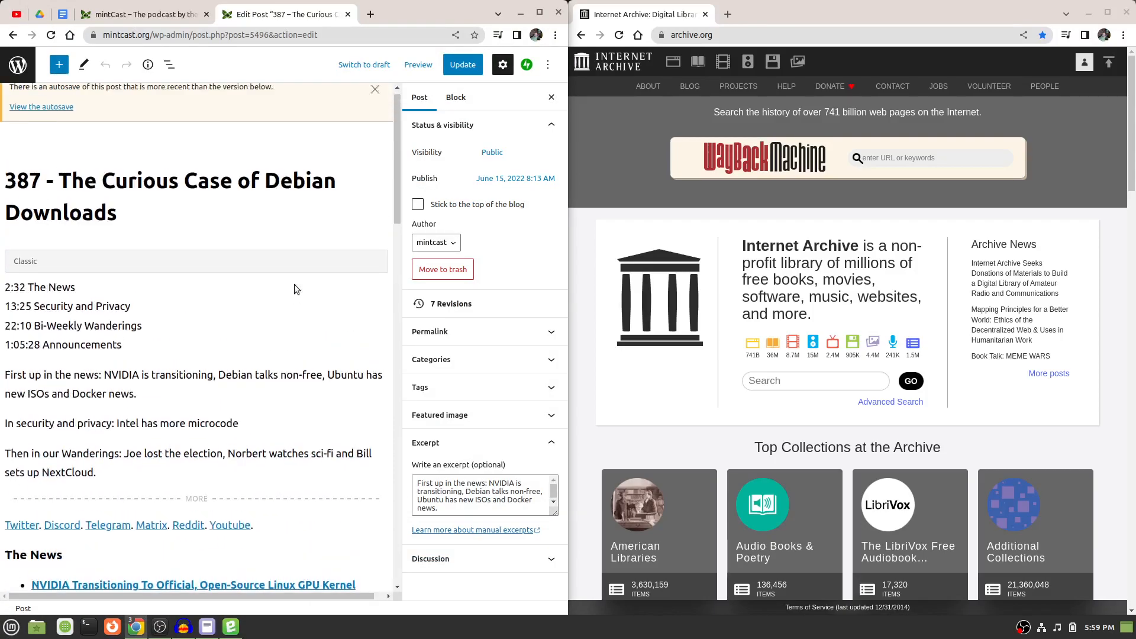
pyautogui.scroll(1, 294, 289)
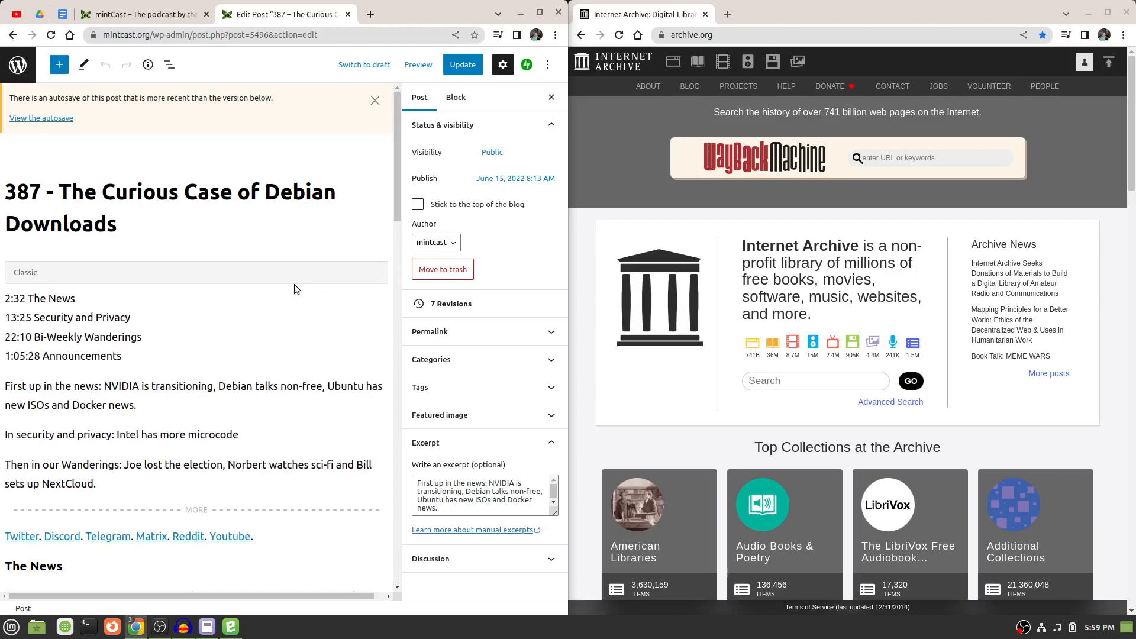
pyautogui.scroll(-10, 294, 289)
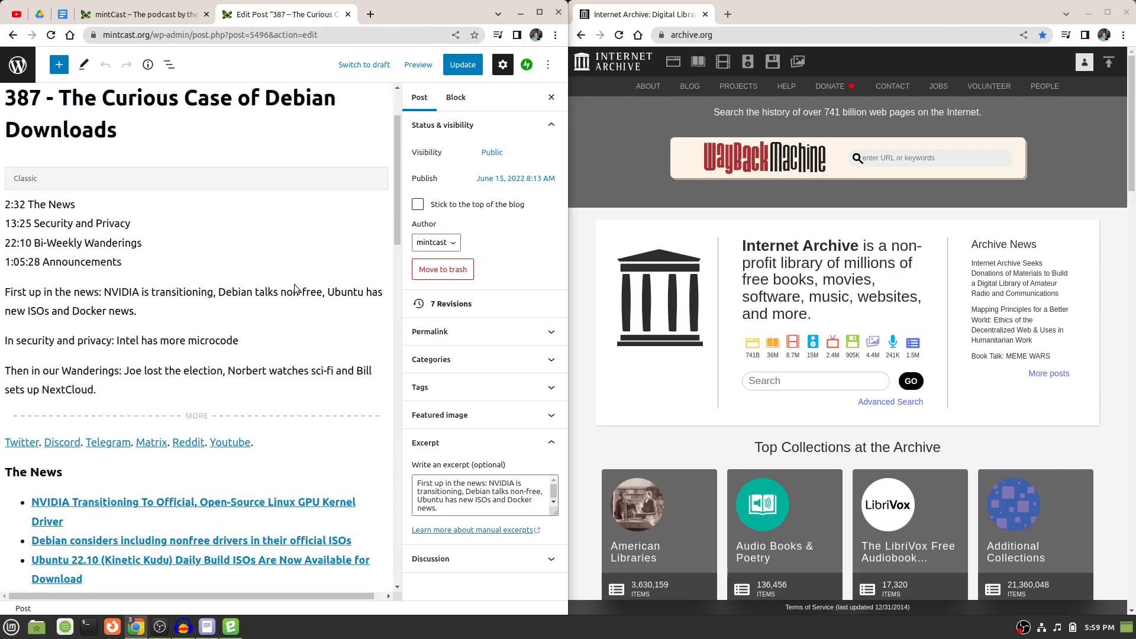
# Look over the closing credits of the episode 387 post and its permalink settings.
pyautogui.scroll(-8, 296, 286)
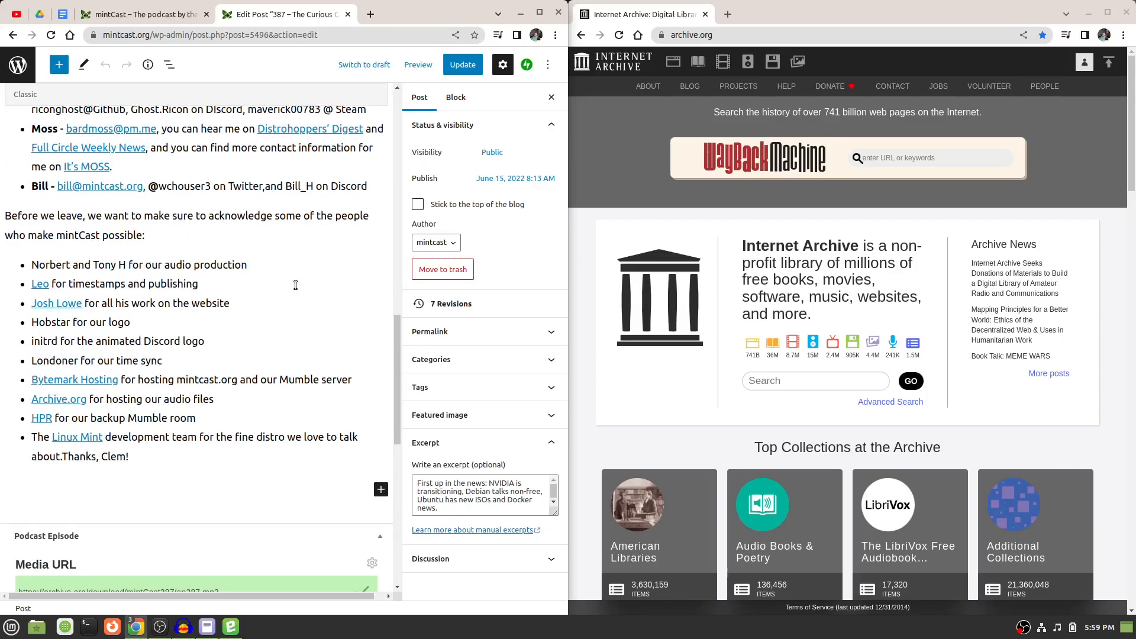
pyautogui.scroll(9, 296, 285)
pyautogui.scroll(8, 295, 286)
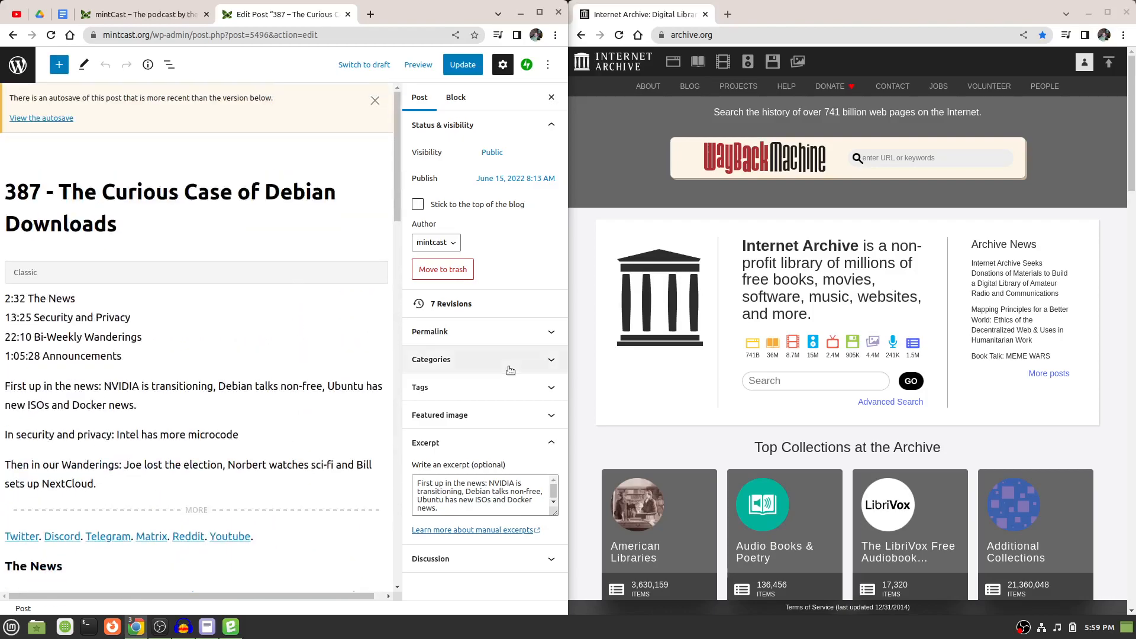
pyautogui.click(554, 333)
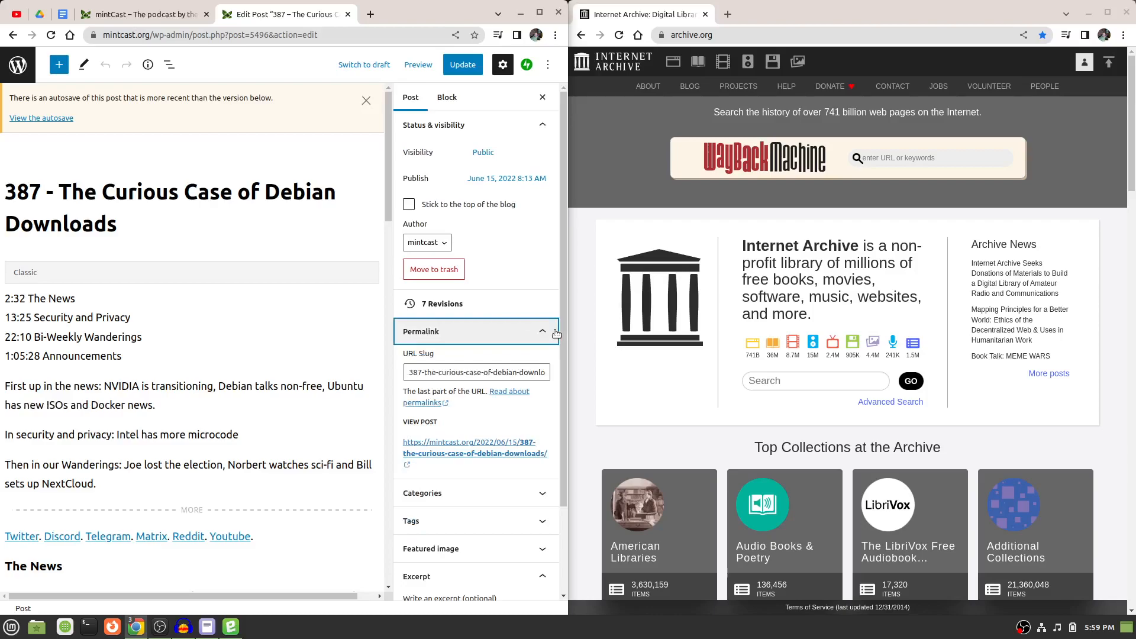
pyautogui.click(555, 333)
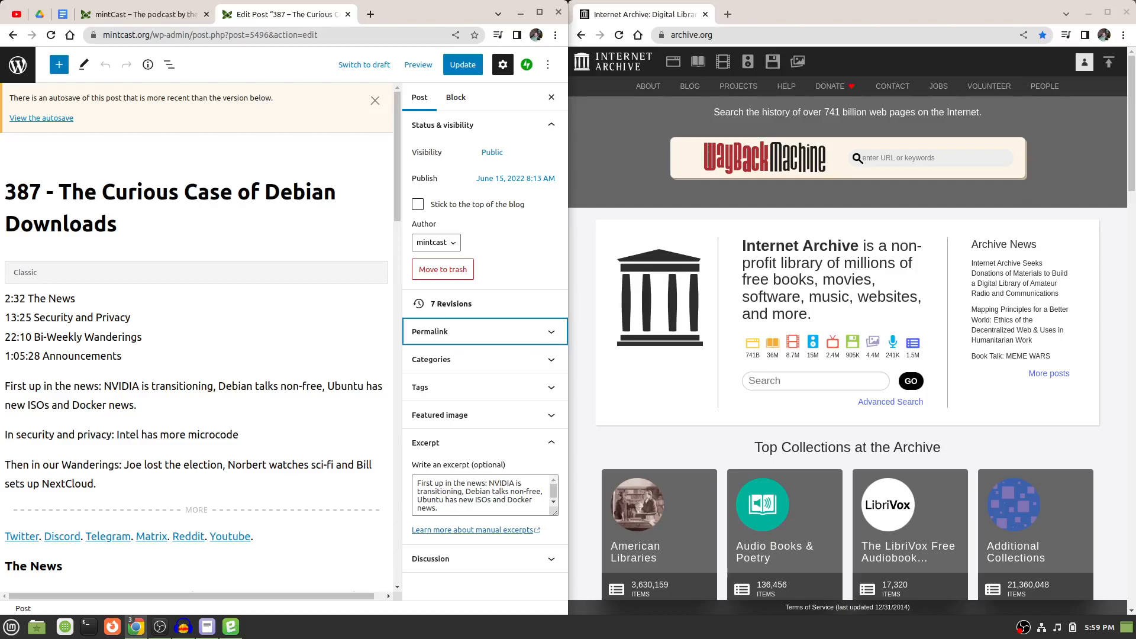
pyautogui.hotkey('alt', 'Tab')
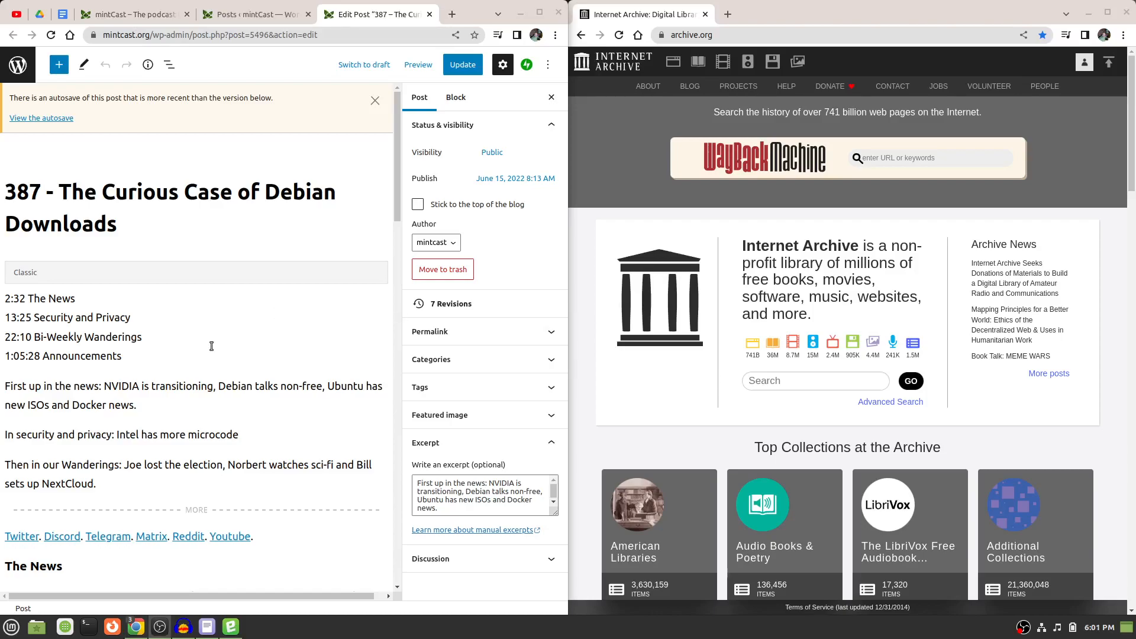
pyautogui.click(240, 14)
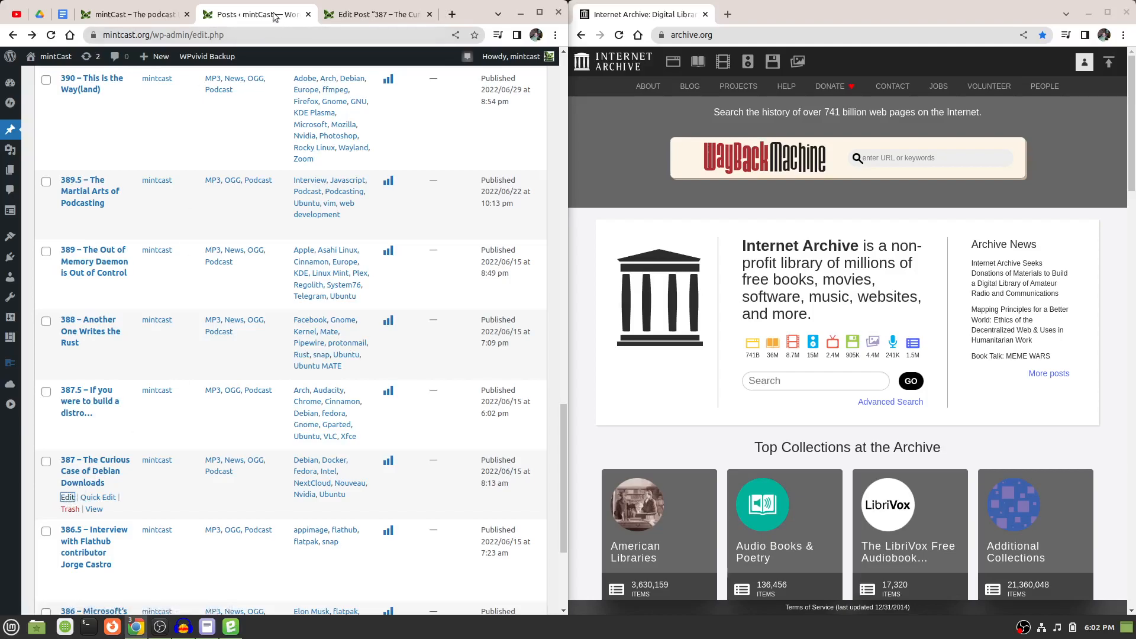
pyautogui.click(371, 15)
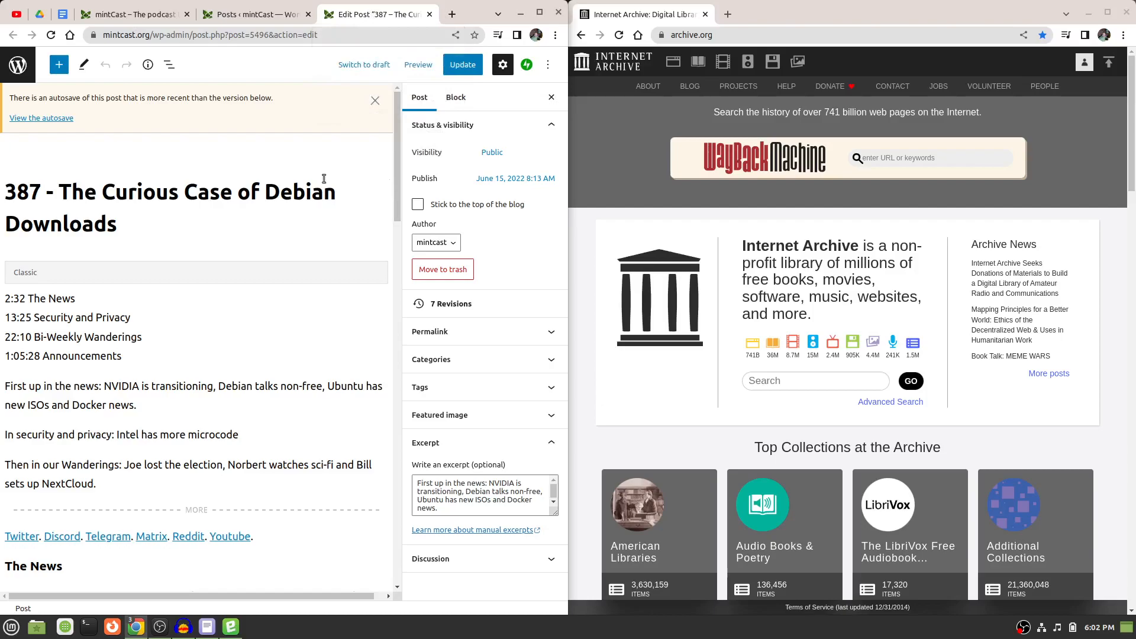
pyautogui.moveTo(379, 14); pyautogui.dragTo(799, 26)
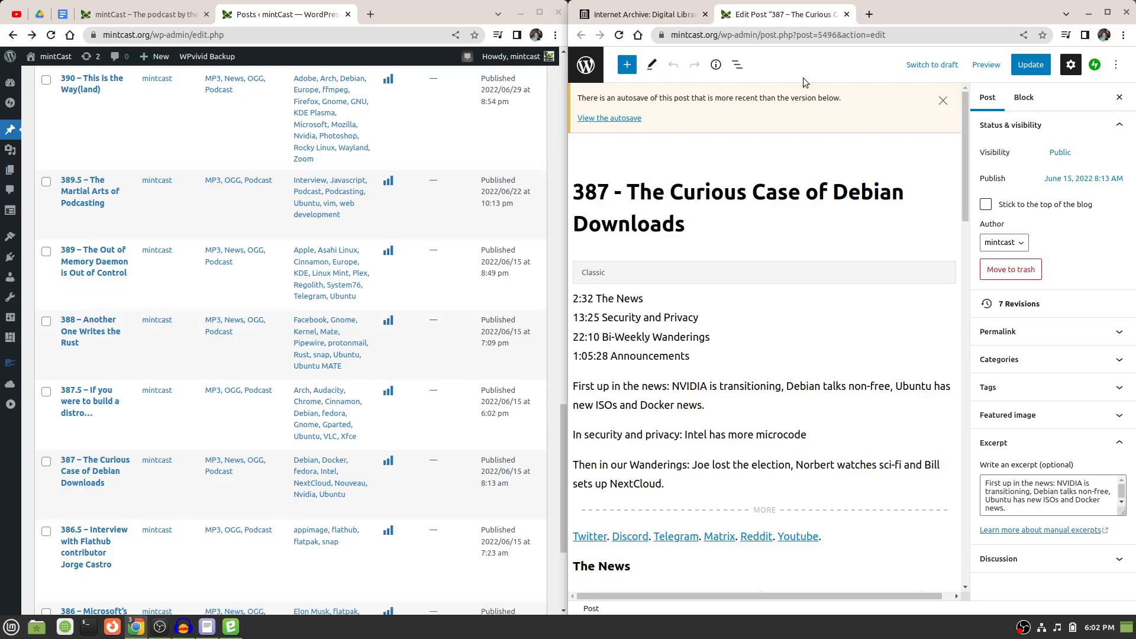
pyautogui.moveTo(784, 14); pyautogui.dragTo(414, 19)
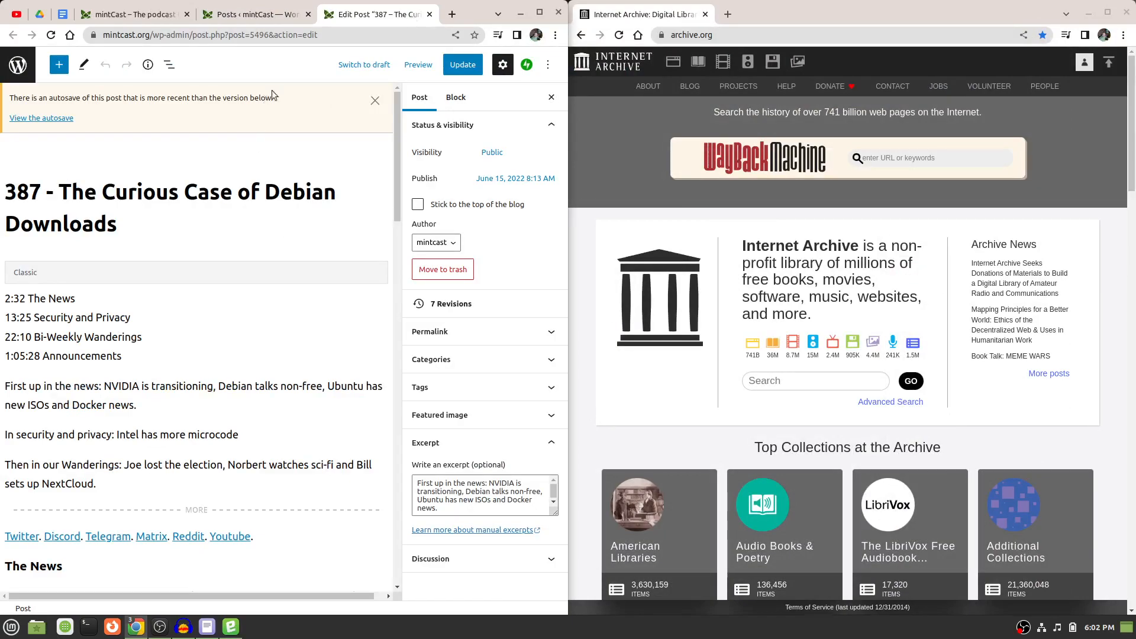
# Open a blank new post side by side with the episode 387 post editor and dismiss the autosave notice.
pyautogui.click(254, 14)
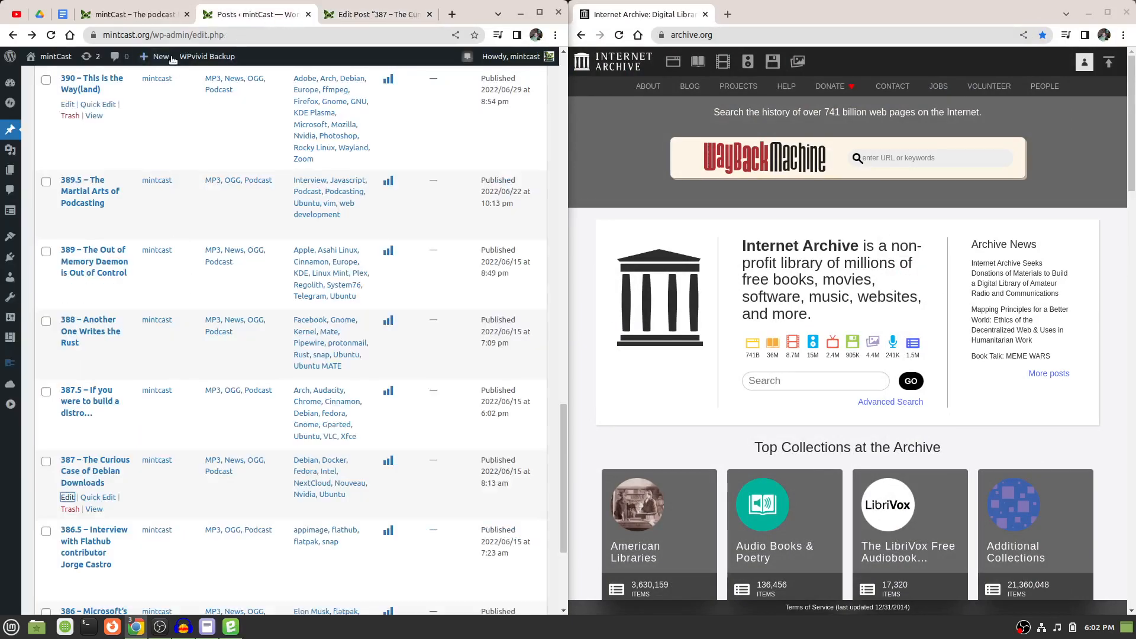
pyautogui.moveTo(155, 58)
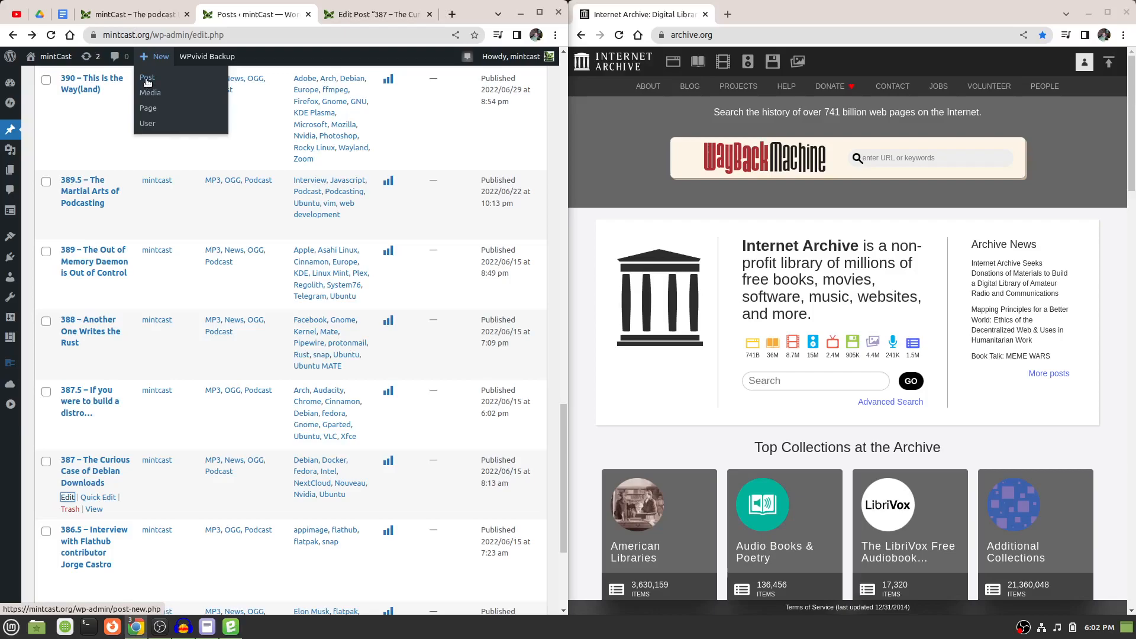
pyautogui.middleClick(148, 82)
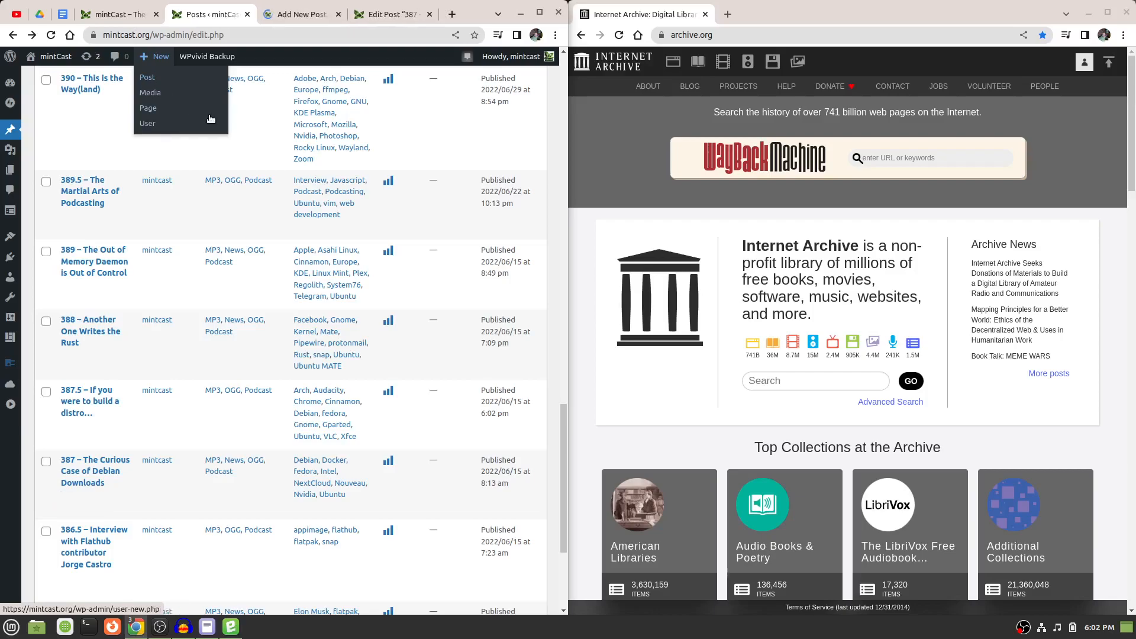
pyautogui.click(290, 18)
pyautogui.moveTo(285, 18); pyautogui.dragTo(826, 24)
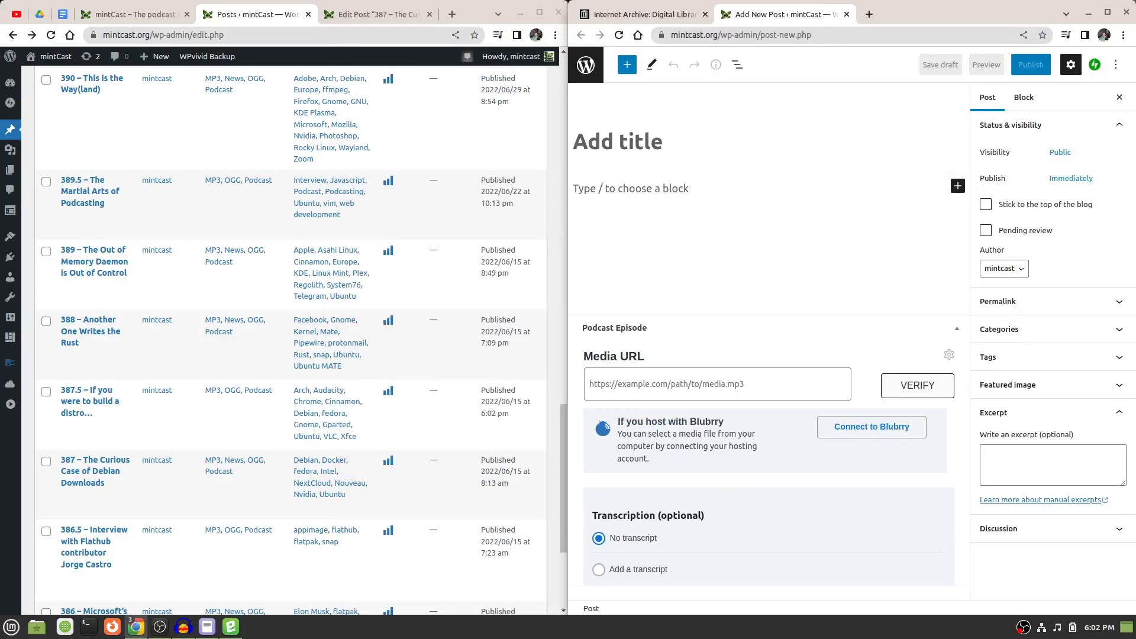
pyautogui.click(366, 17)
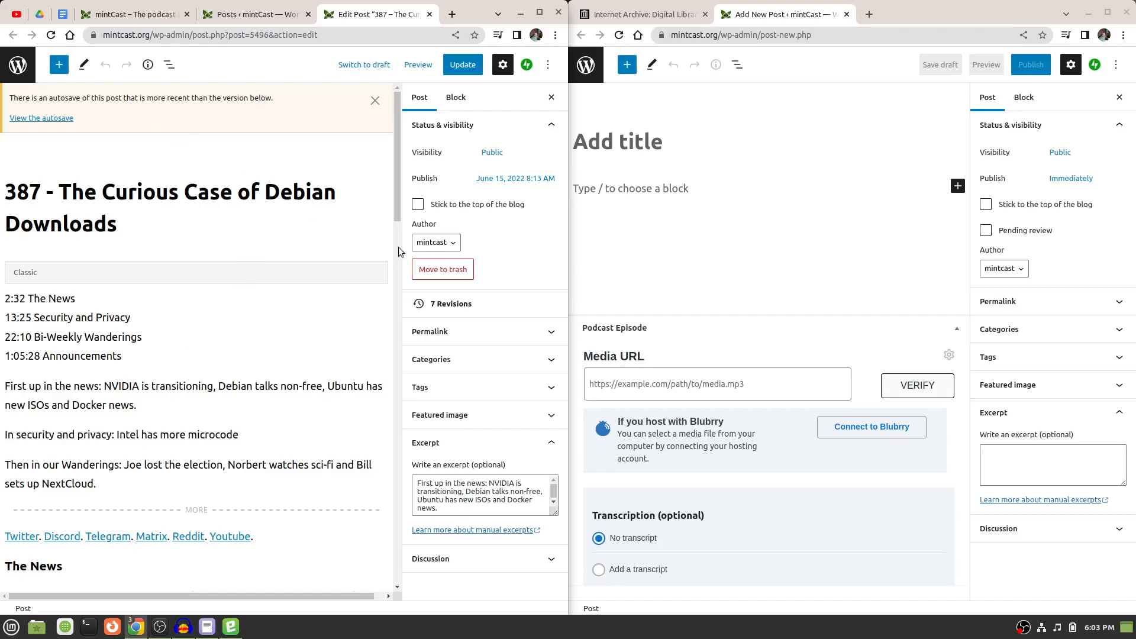
pyautogui.click(375, 100)
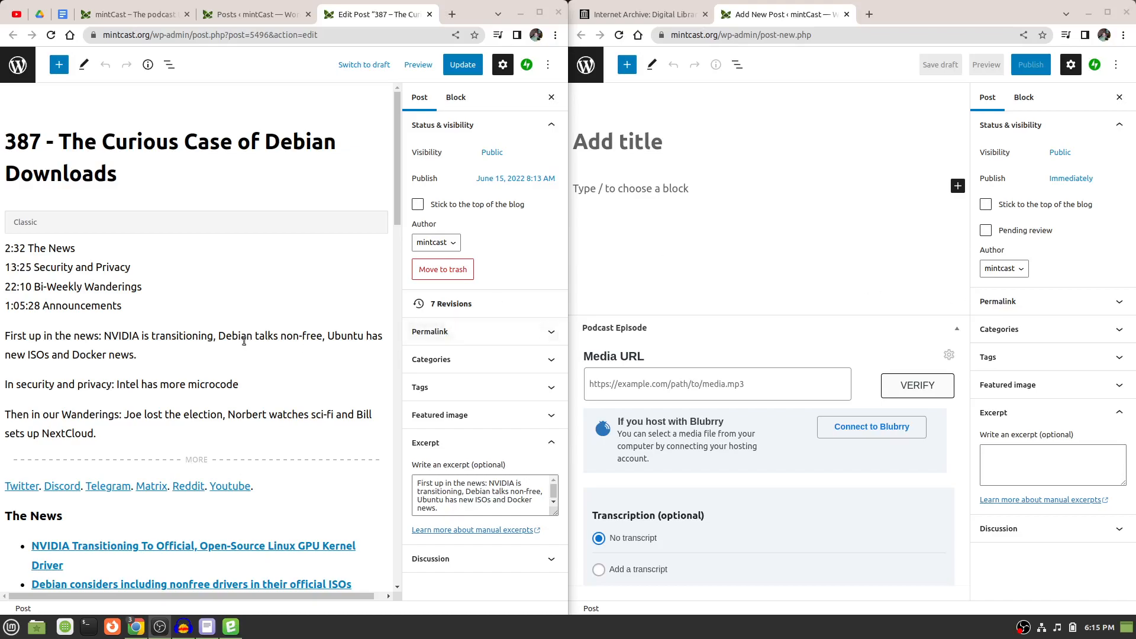
# Show the episode 387 post's Classic block as HTML and select all of its code.
pyautogui.click(205, 342)
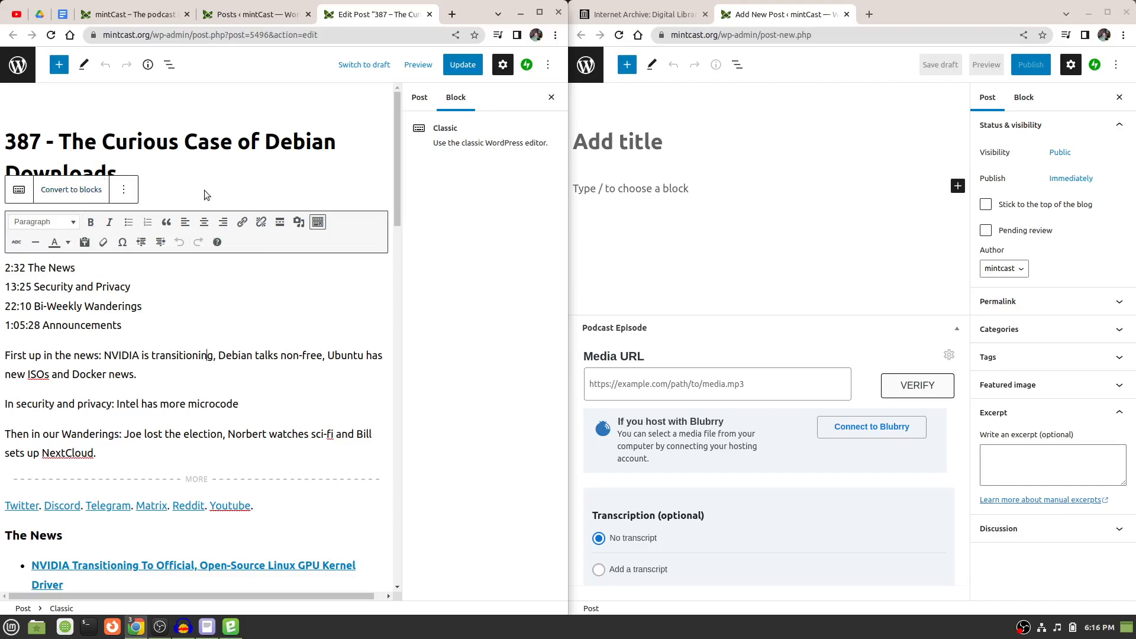
pyautogui.click(123, 193)
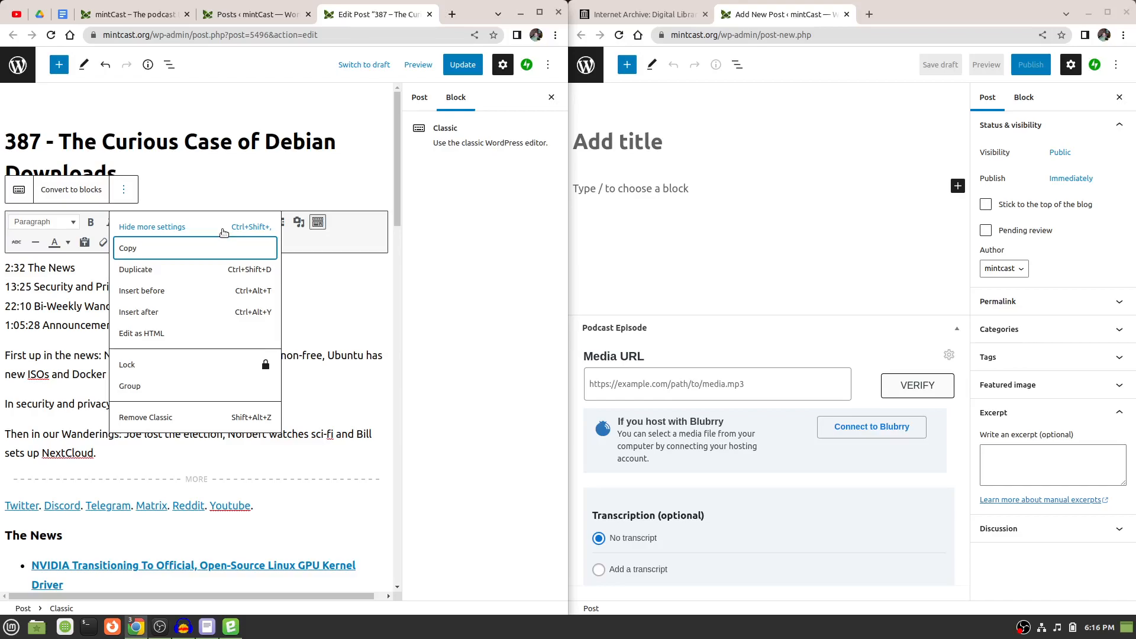
pyautogui.click(147, 335)
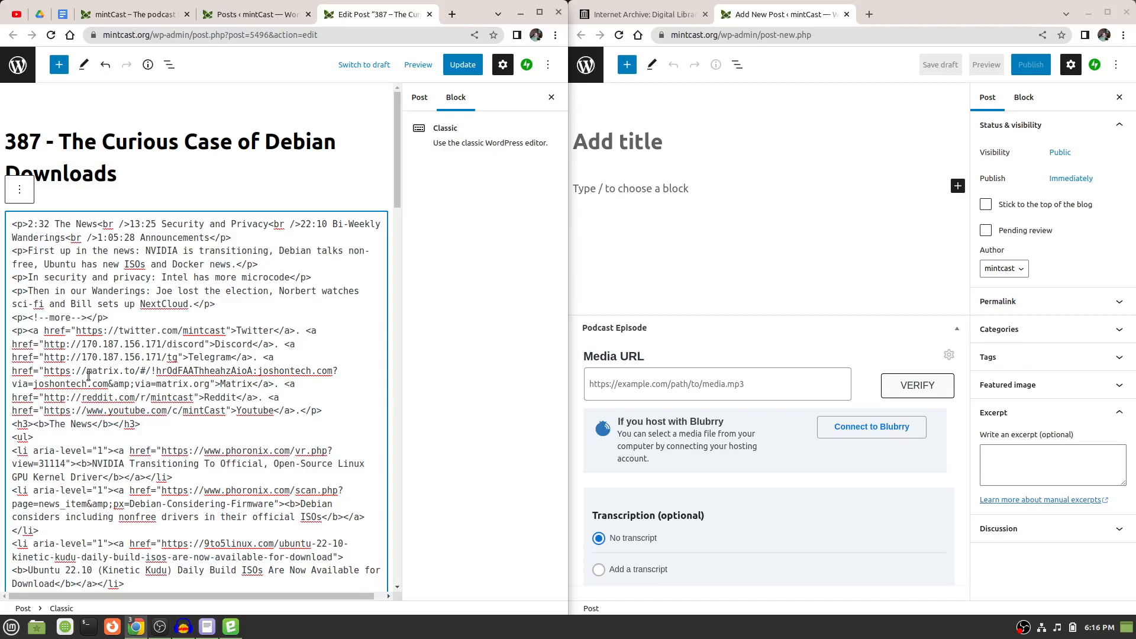
pyautogui.rightClick(135, 365)
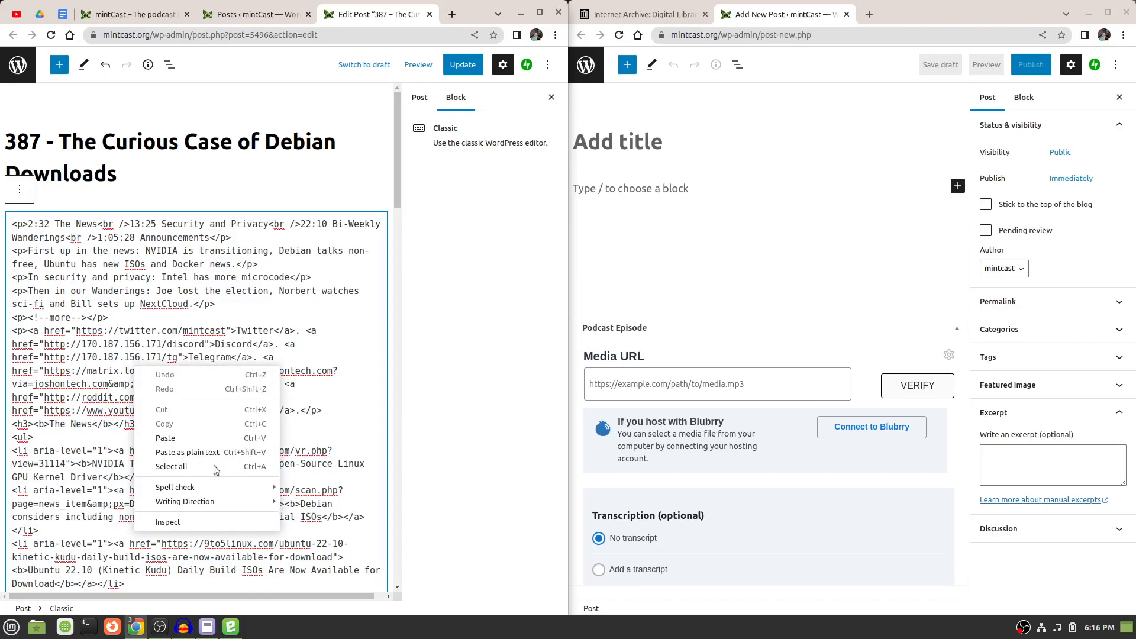
pyautogui.click(205, 468)
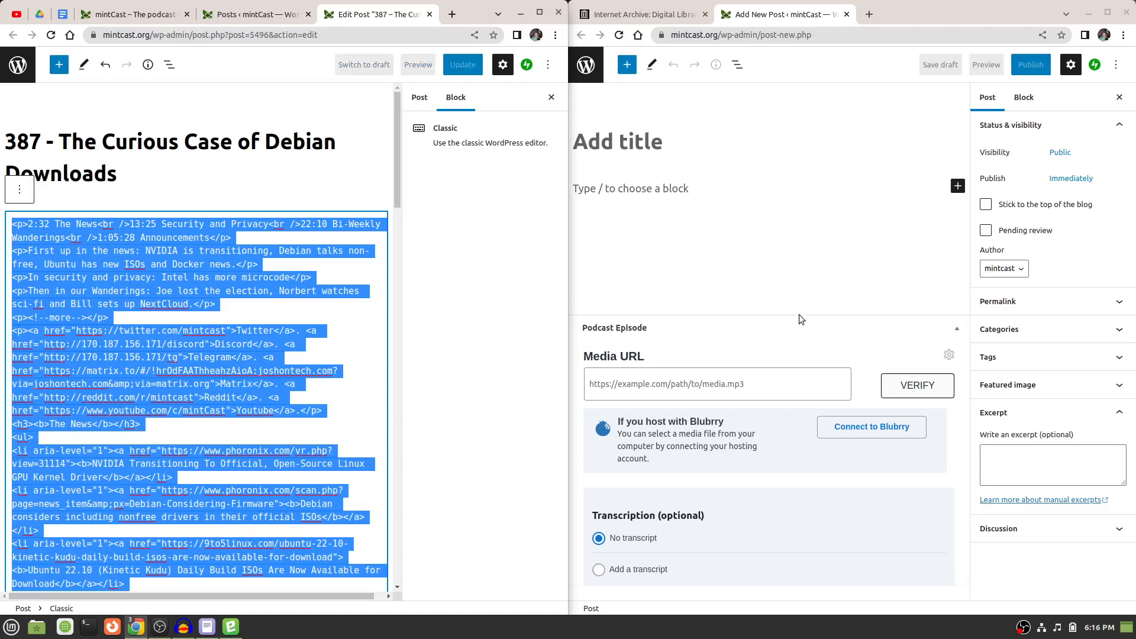
pyautogui.click(701, 205)
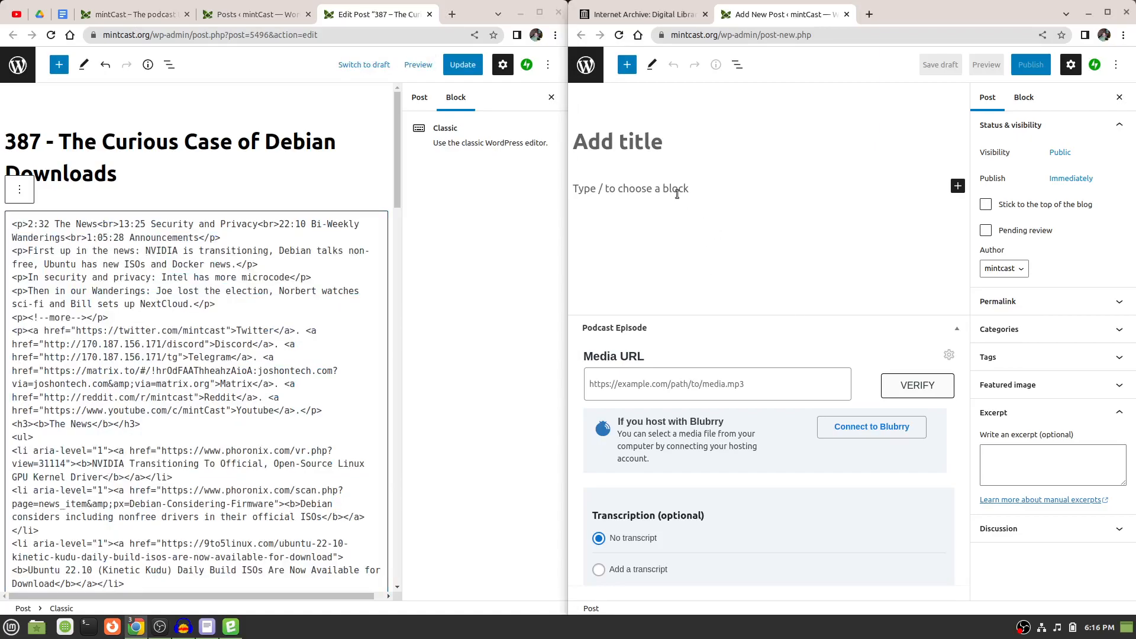
pyautogui.click(677, 193)
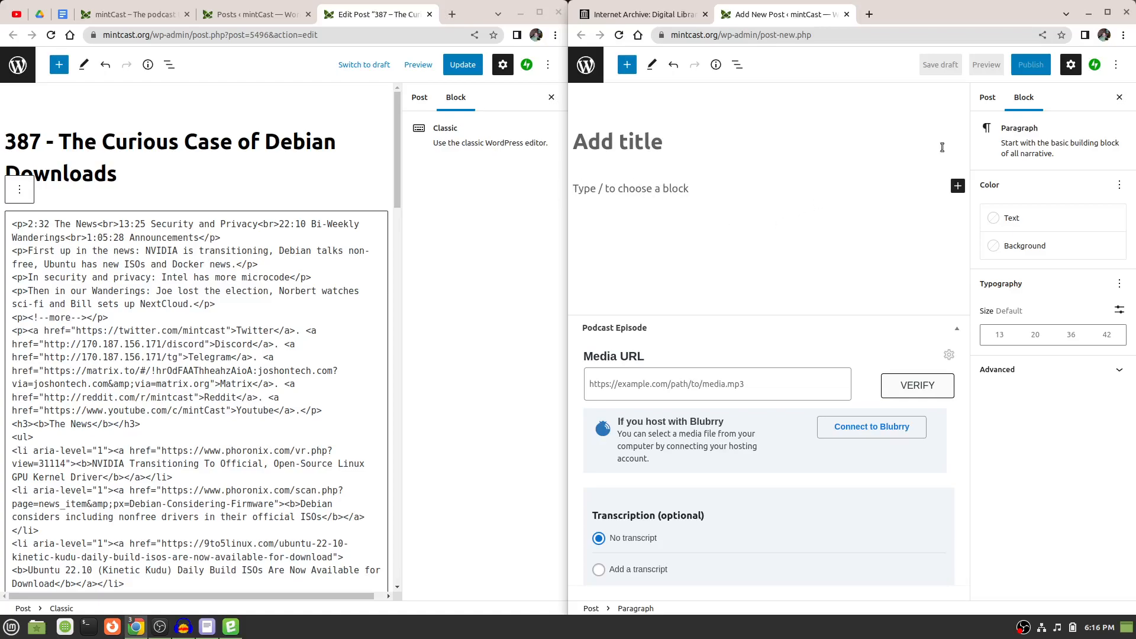
pyautogui.click(987, 105)
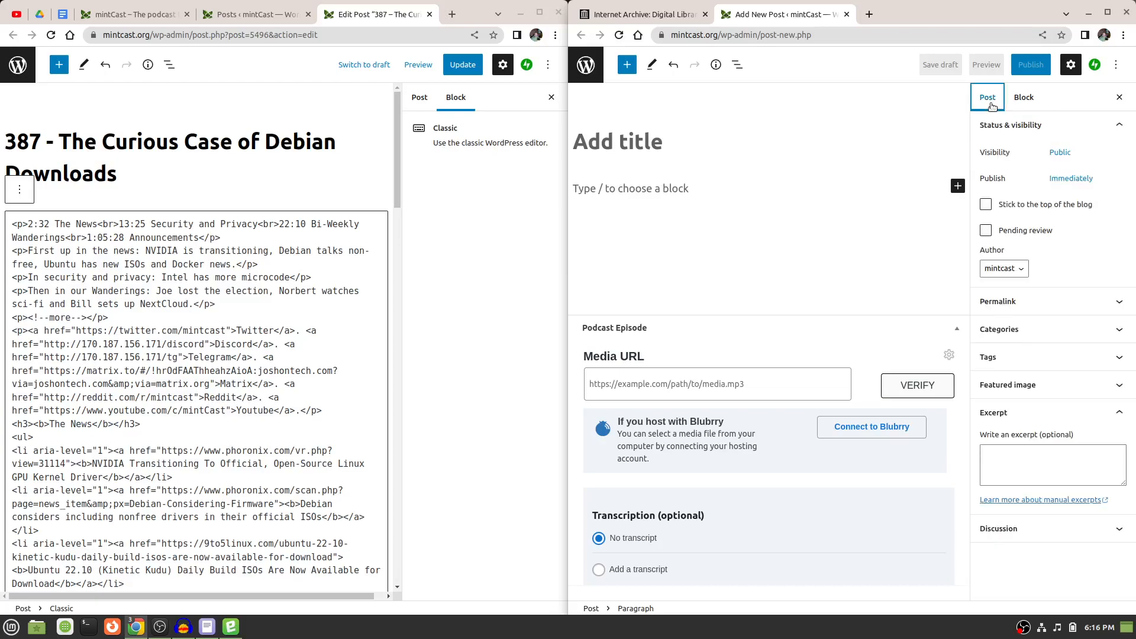
pyautogui.click(1026, 98)
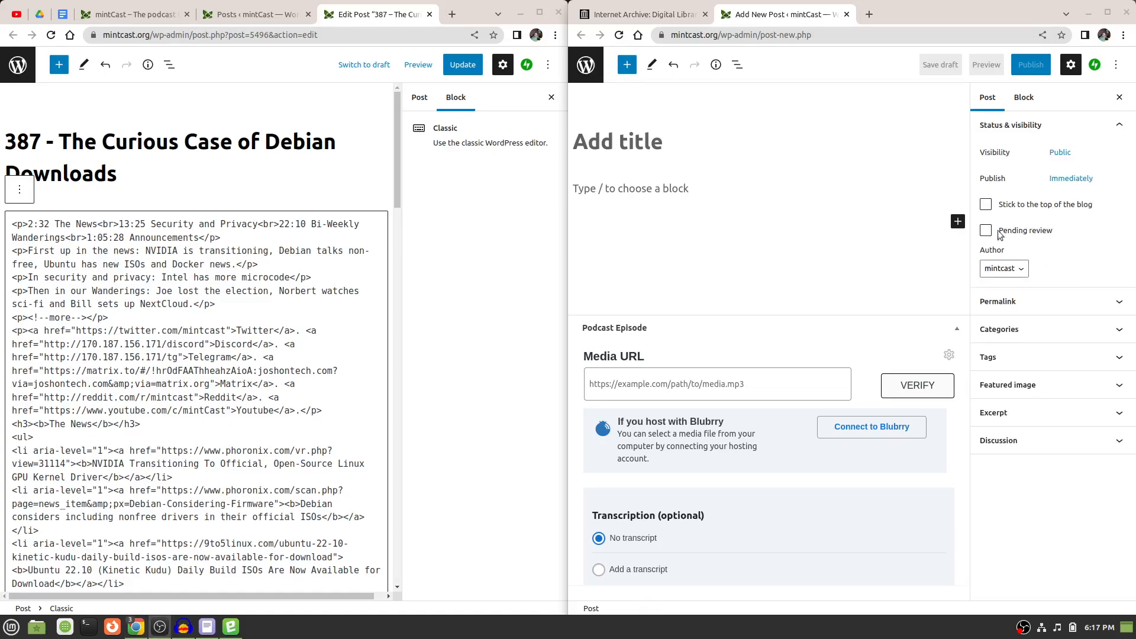
# Title the new post "397 - Bye Bye Stadia".
pyautogui.click(604, 140)
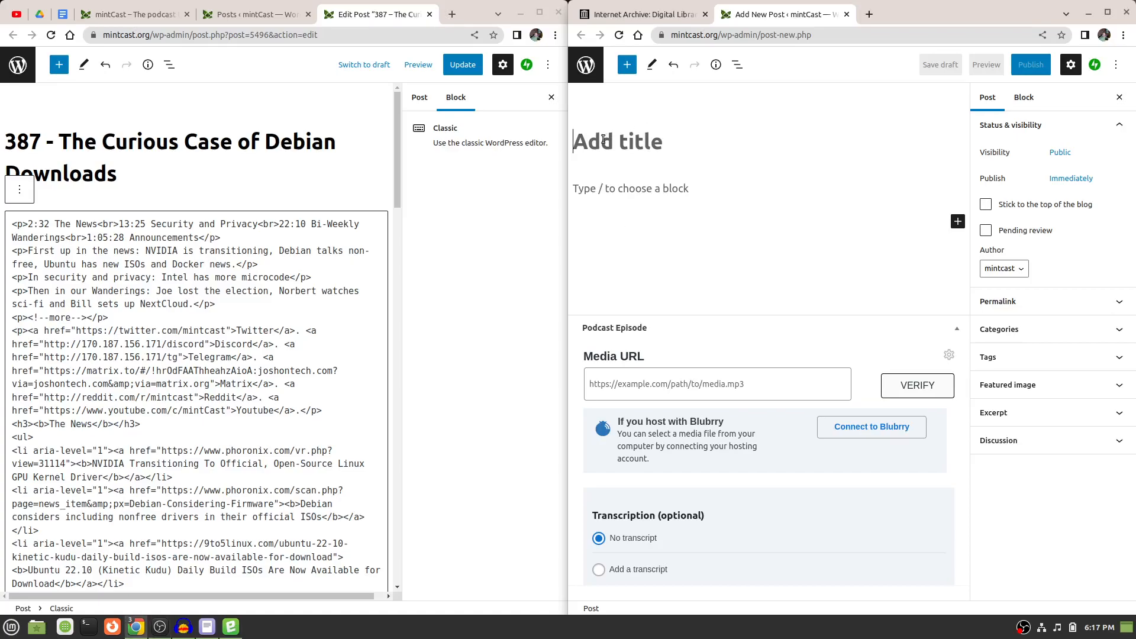
pyautogui.write('397')
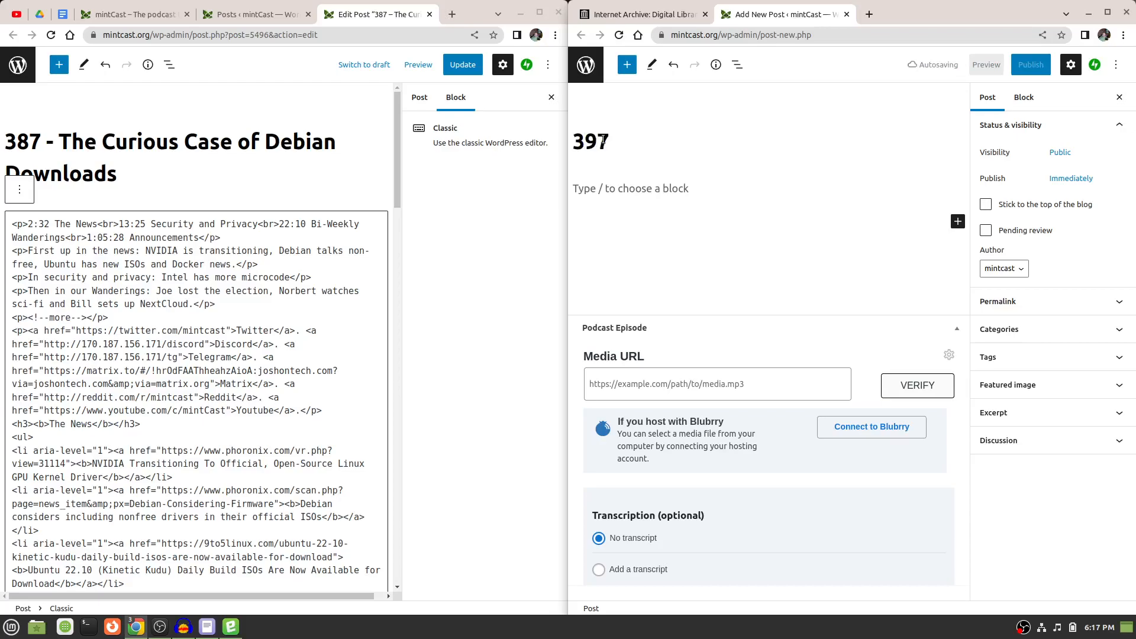
pyautogui.write(' - ')
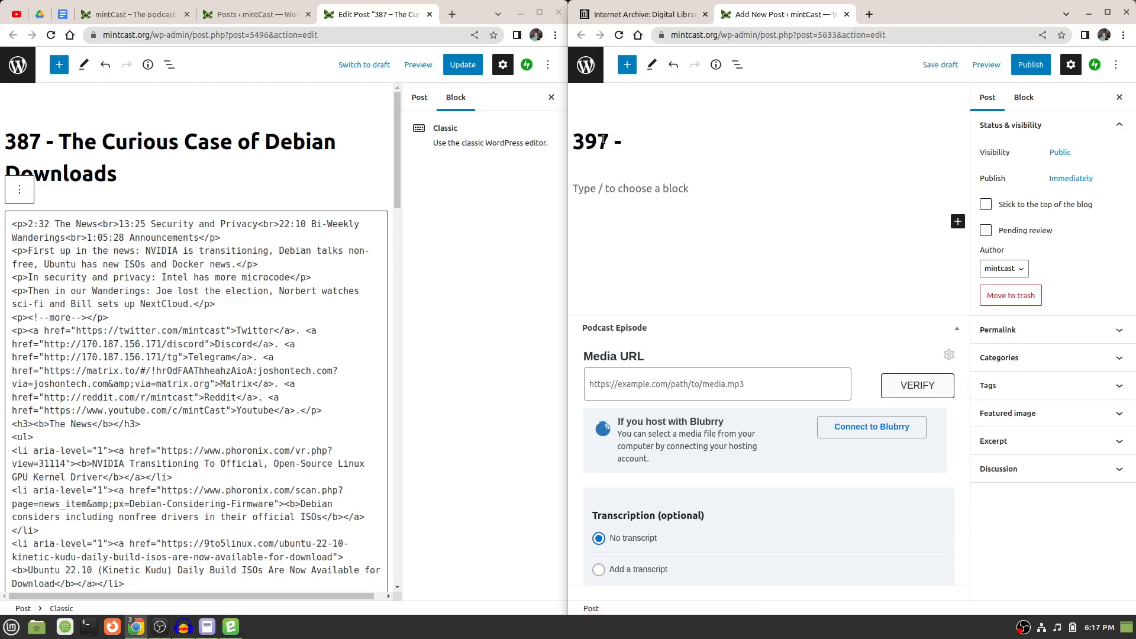
pyautogui.write('Bye Byte')
pyautogui.press('BackSpace')
pyautogui.press('BackSpace')
pyautogui.write('e ')
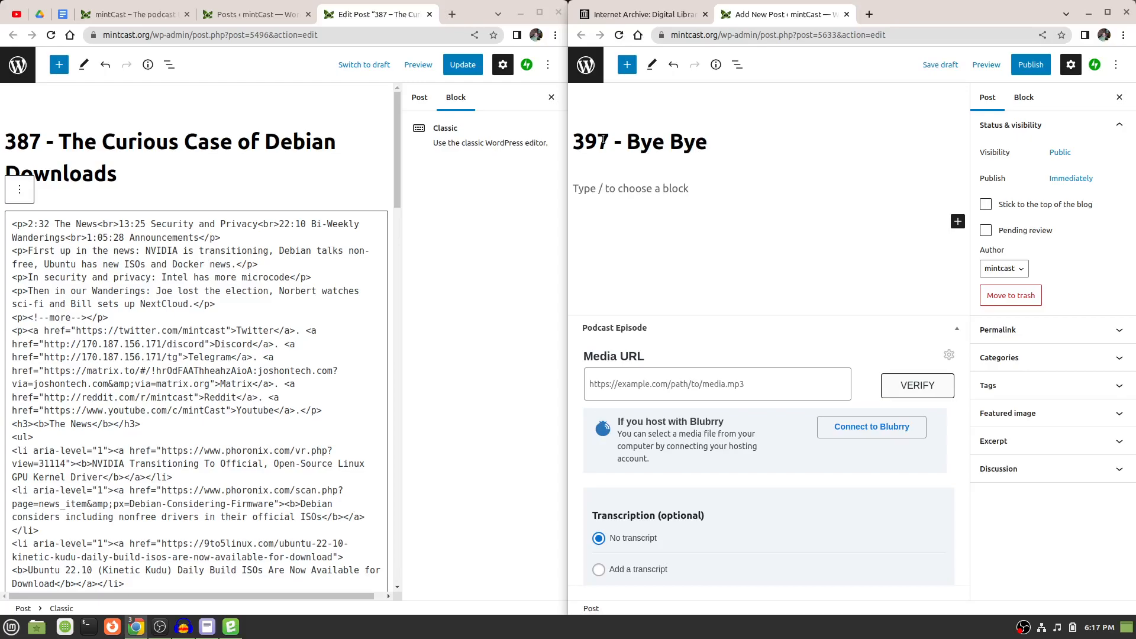
pyautogui.write('Stadia')
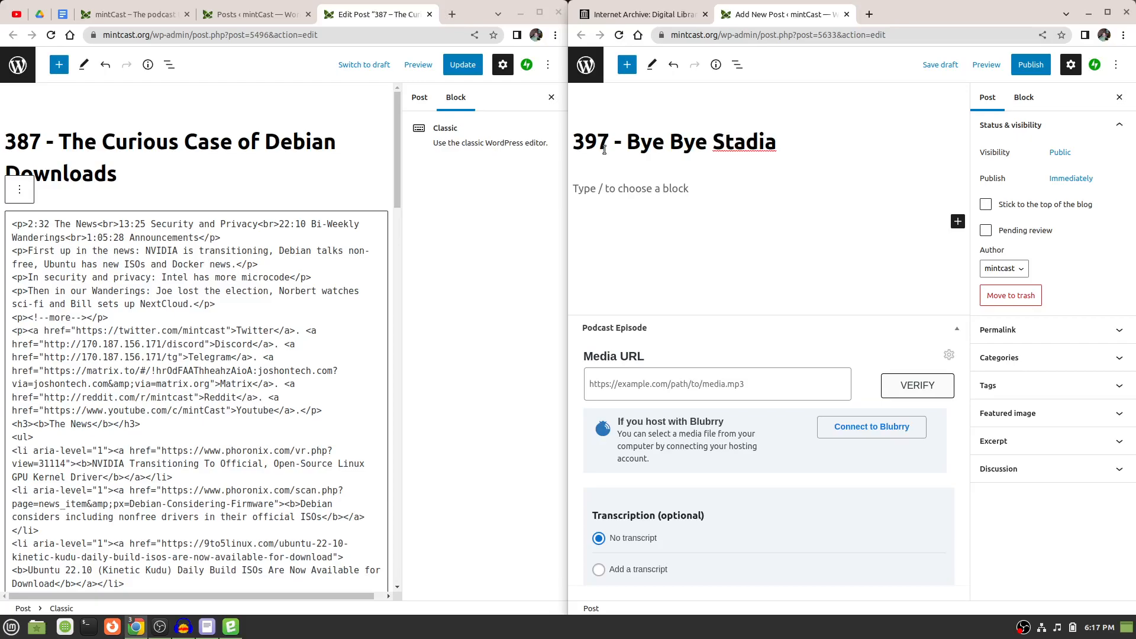
# Add a Classic block to the body of the new episode 397 post and switch it to HTML editing.
pyautogui.rightClick(627, 201)
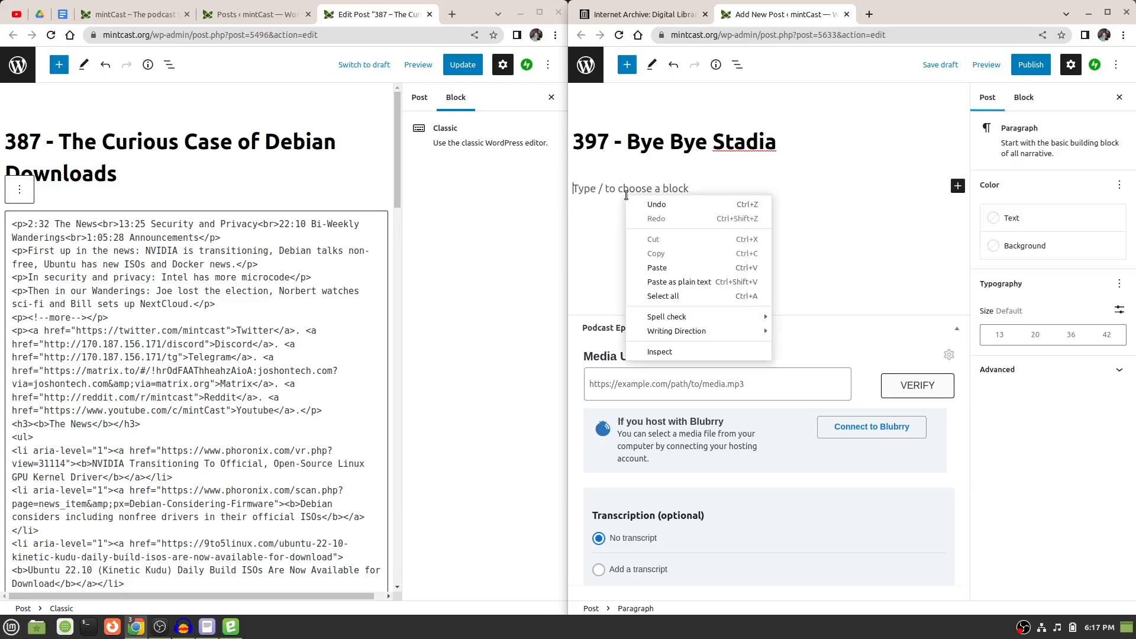
pyautogui.click(596, 192)
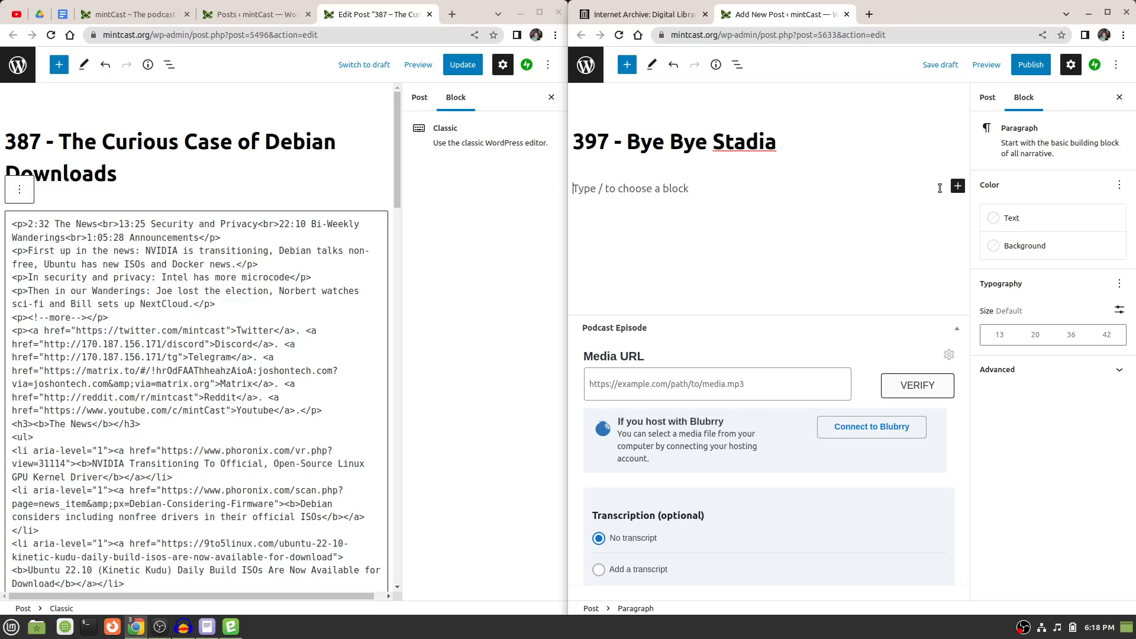
pyautogui.click(958, 187)
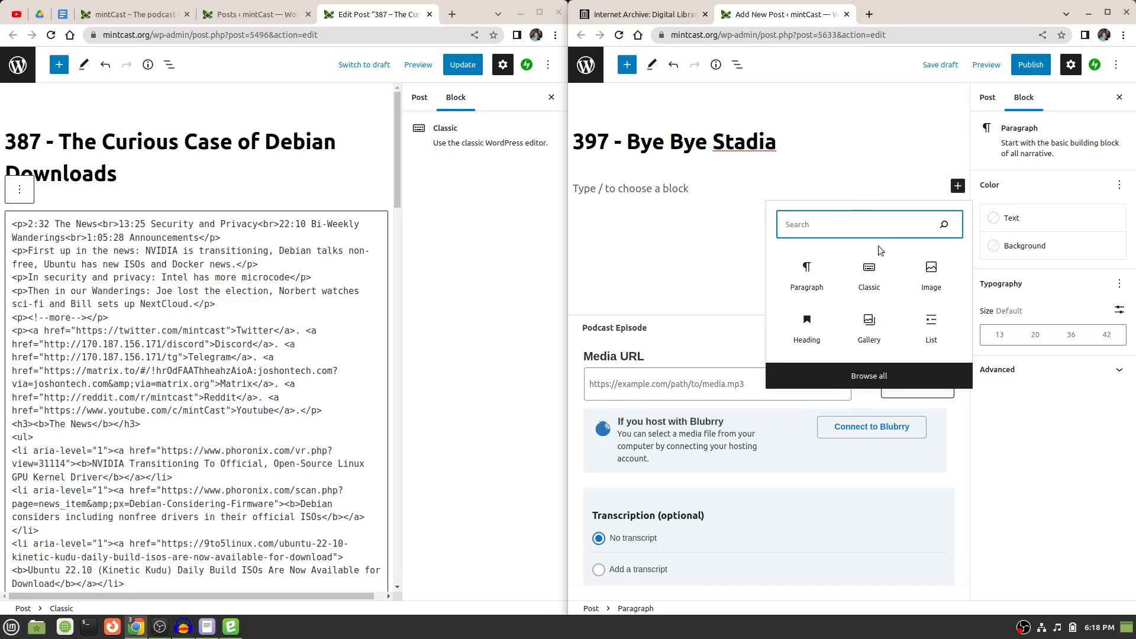
pyautogui.click(869, 276)
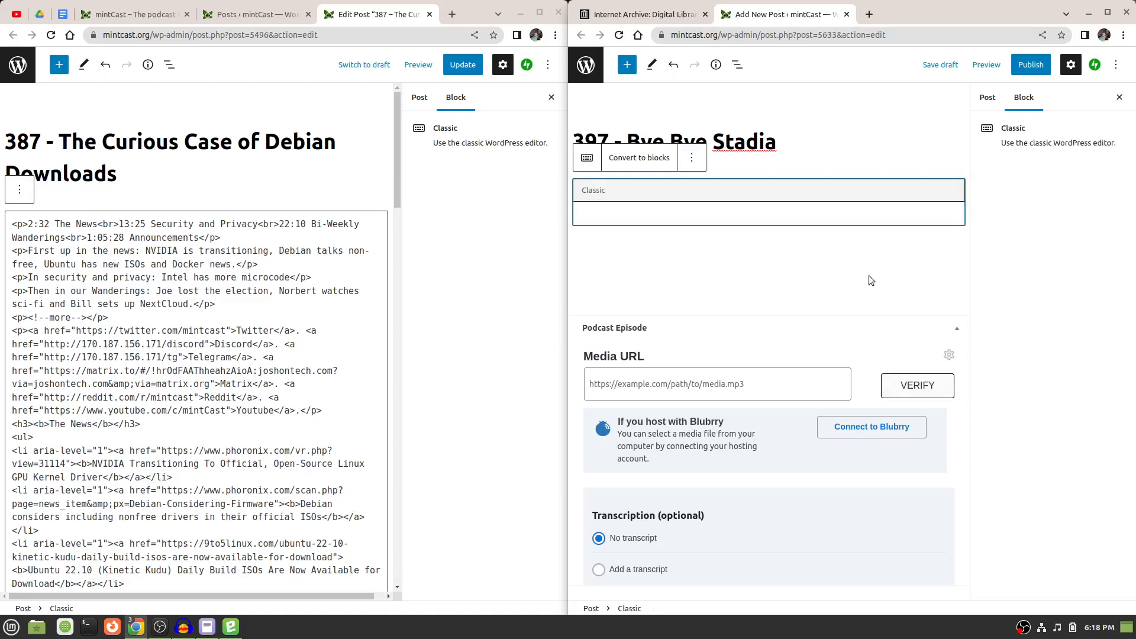
pyautogui.click(691, 158)
pyautogui.click(703, 302)
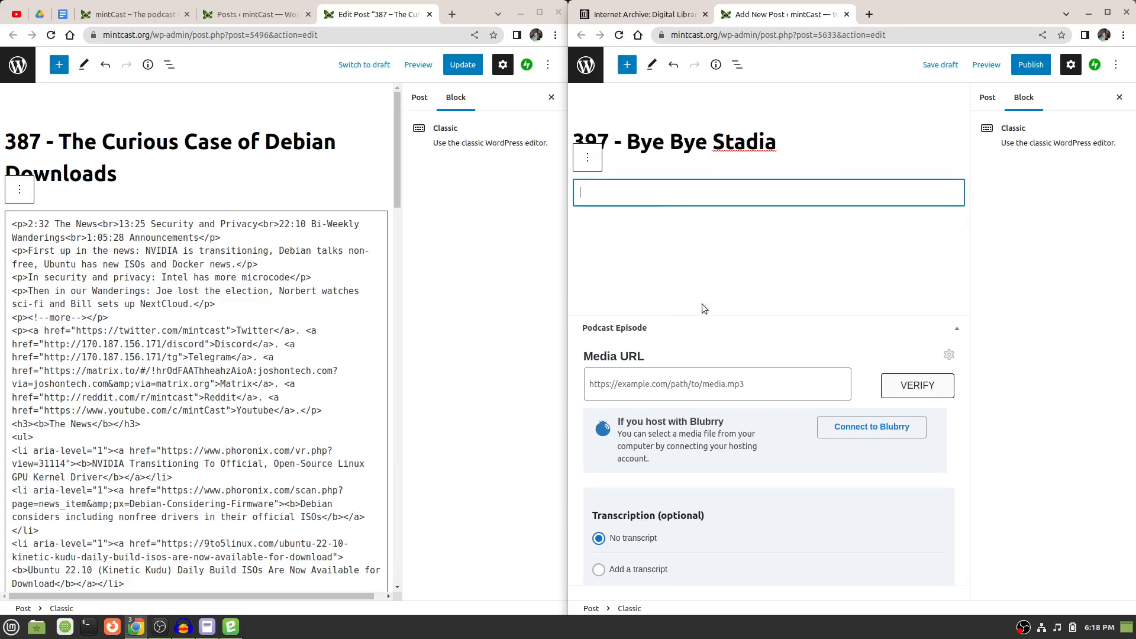
# Paste the episode 387 post's HTML into the new post's Classic block and return the block to visual editing.
pyautogui.rightClick(665, 198)
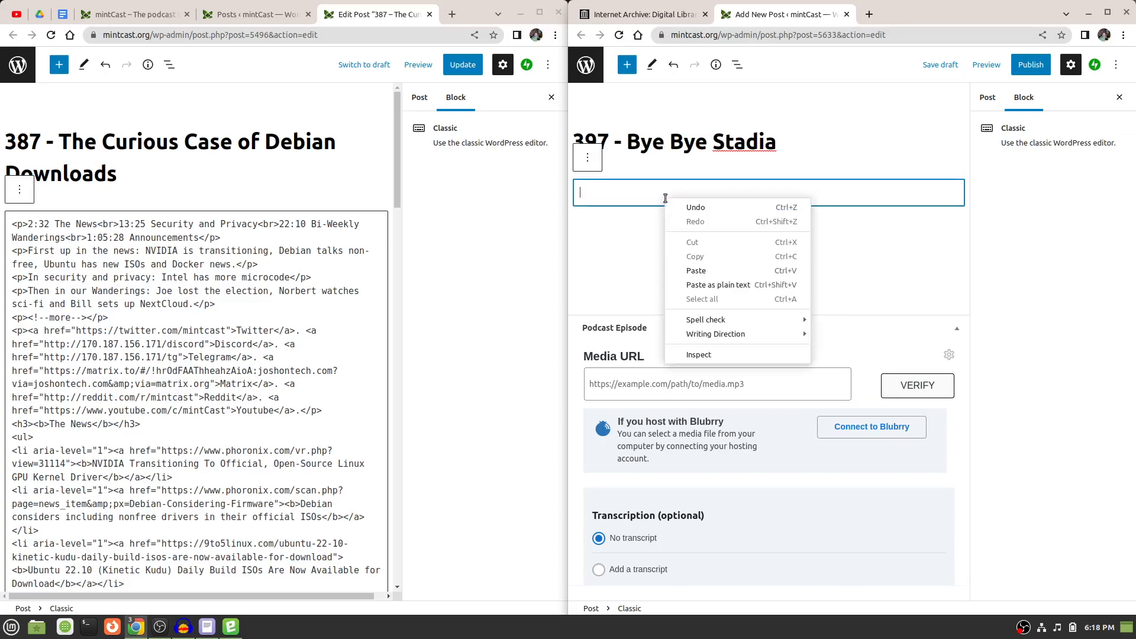
pyautogui.click(697, 271)
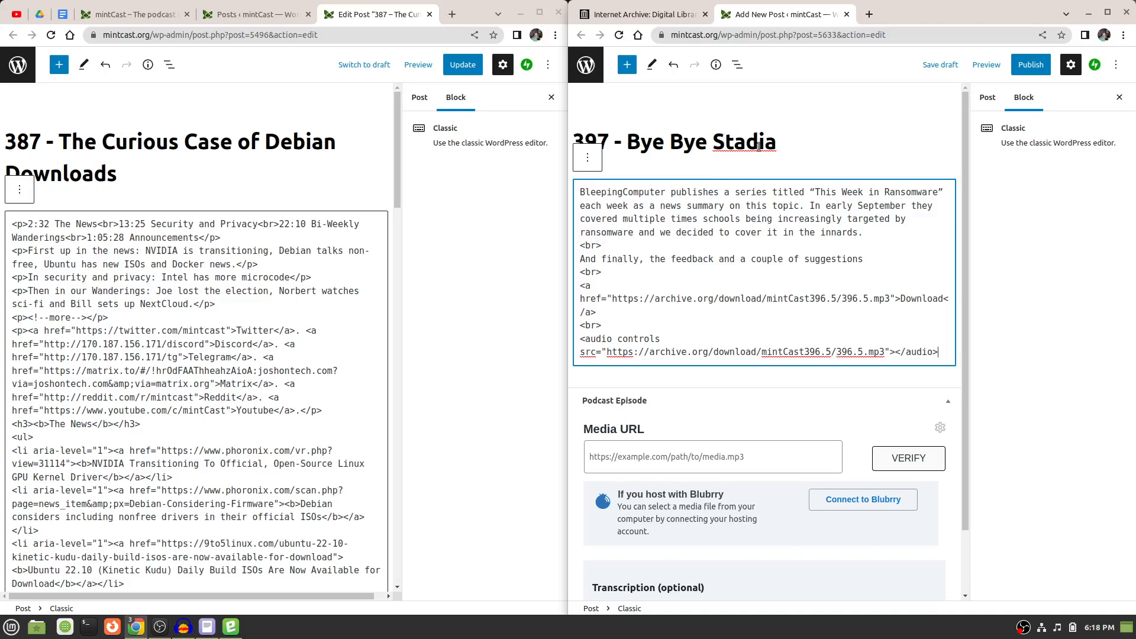
pyautogui.click(247, 282)
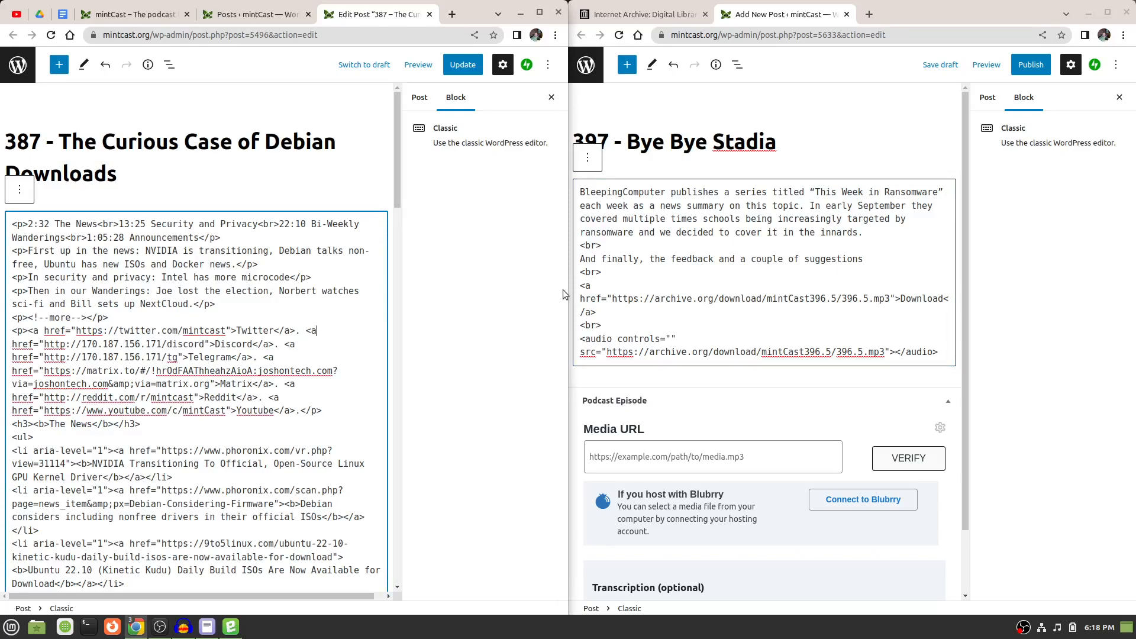
pyautogui.click(678, 290)
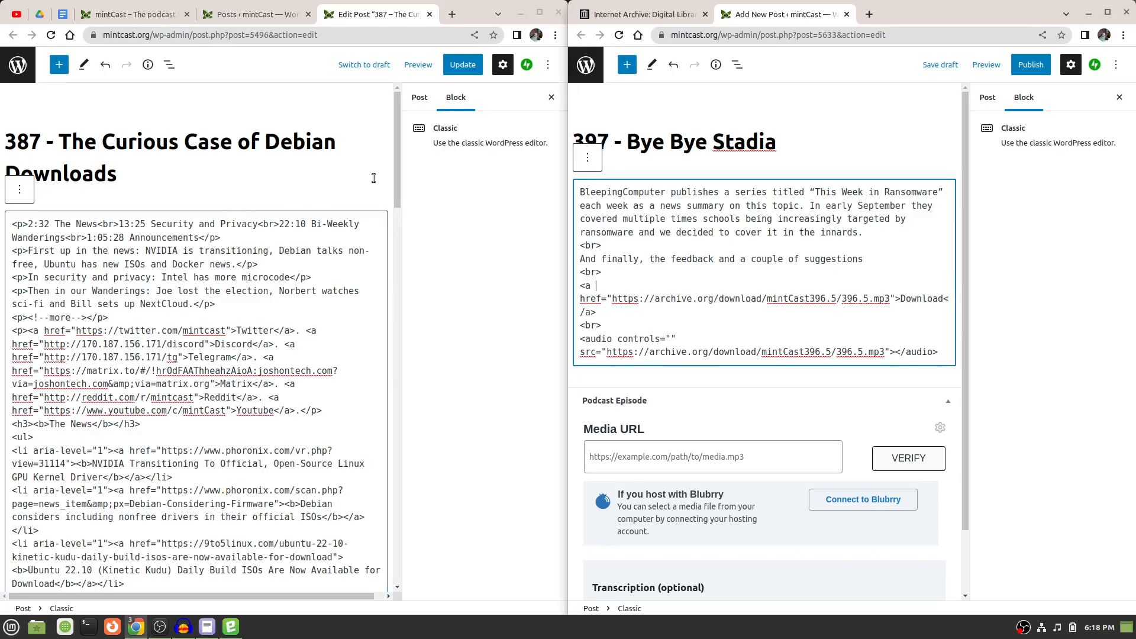
pyautogui.click(588, 160)
pyautogui.click(603, 301)
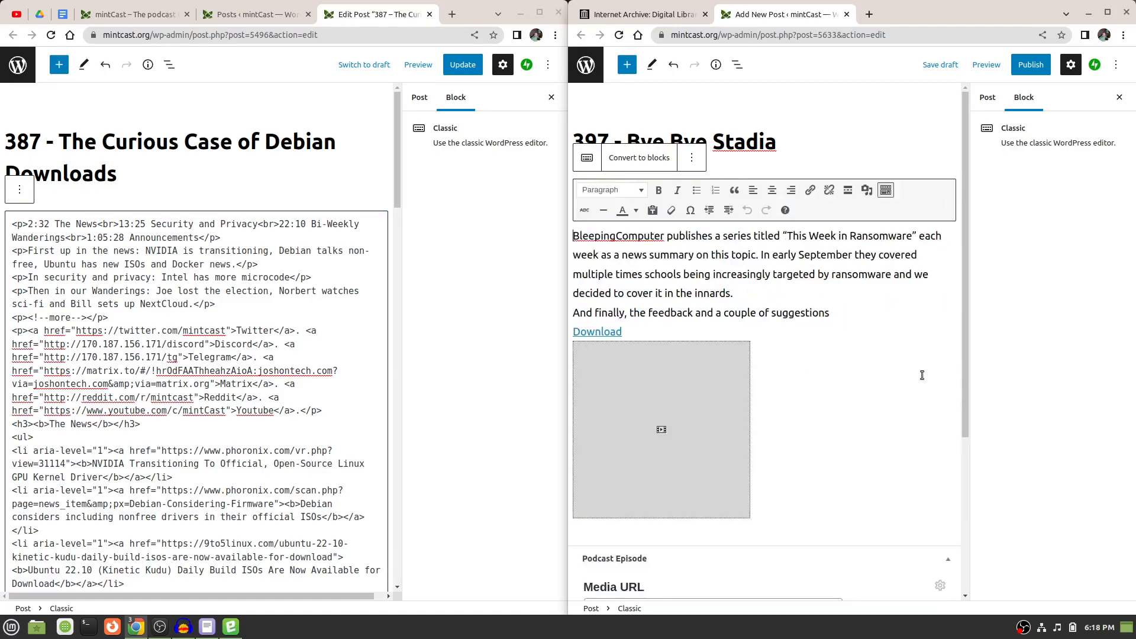
pyautogui.scroll(-3, 922, 375)
pyautogui.scroll(3, 922, 375)
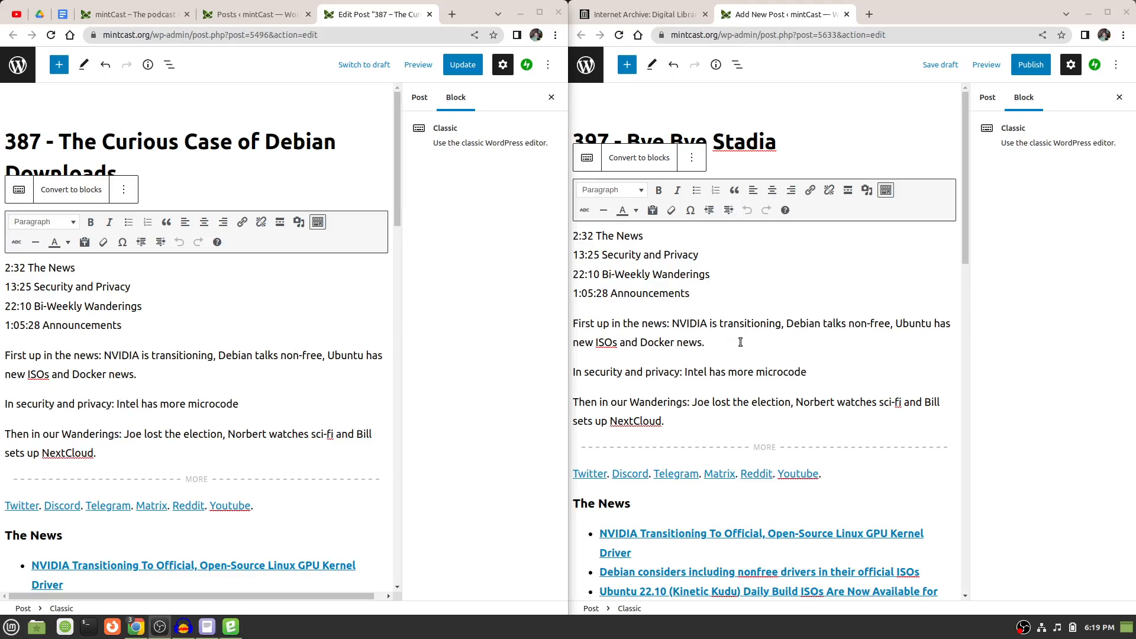
# Review the show notes pasted into the 397 post, from the timestamps down to the closing acknowledgements.
pyautogui.scroll(-2, 741, 342)
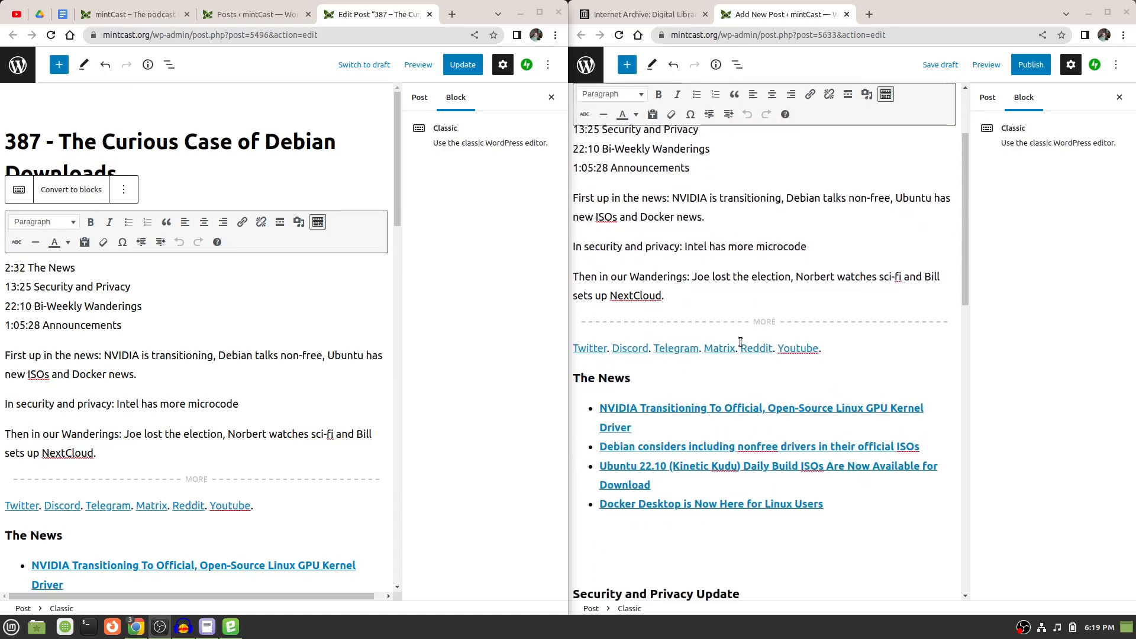
pyautogui.scroll(-8, 740, 342)
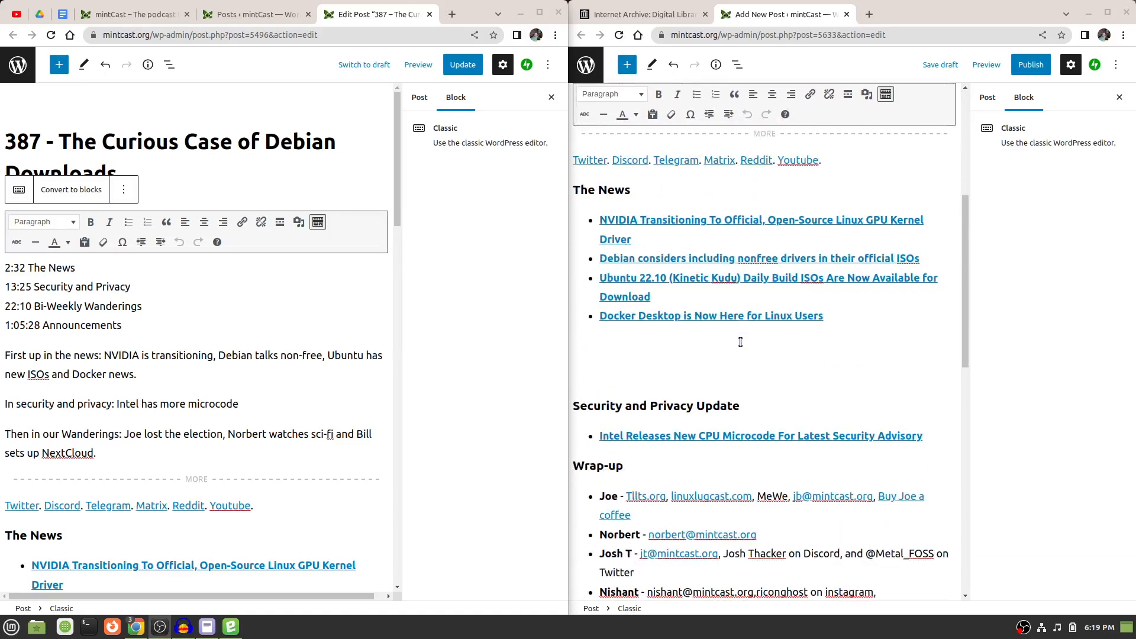
pyautogui.scroll(-4, 741, 342)
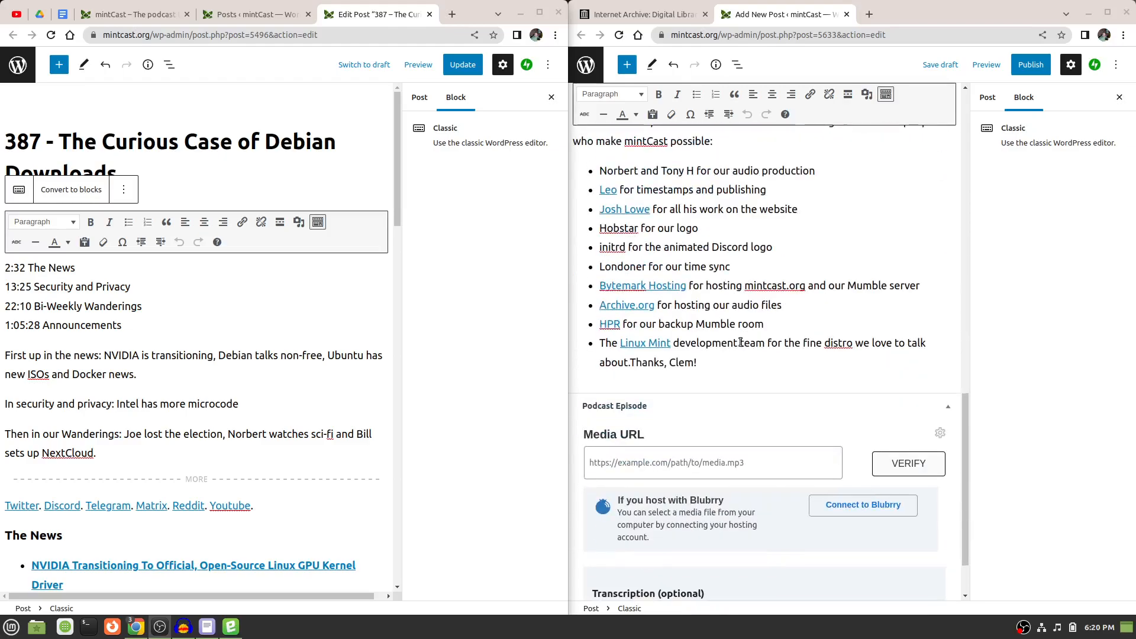
pyautogui.scroll(2, 741, 342)
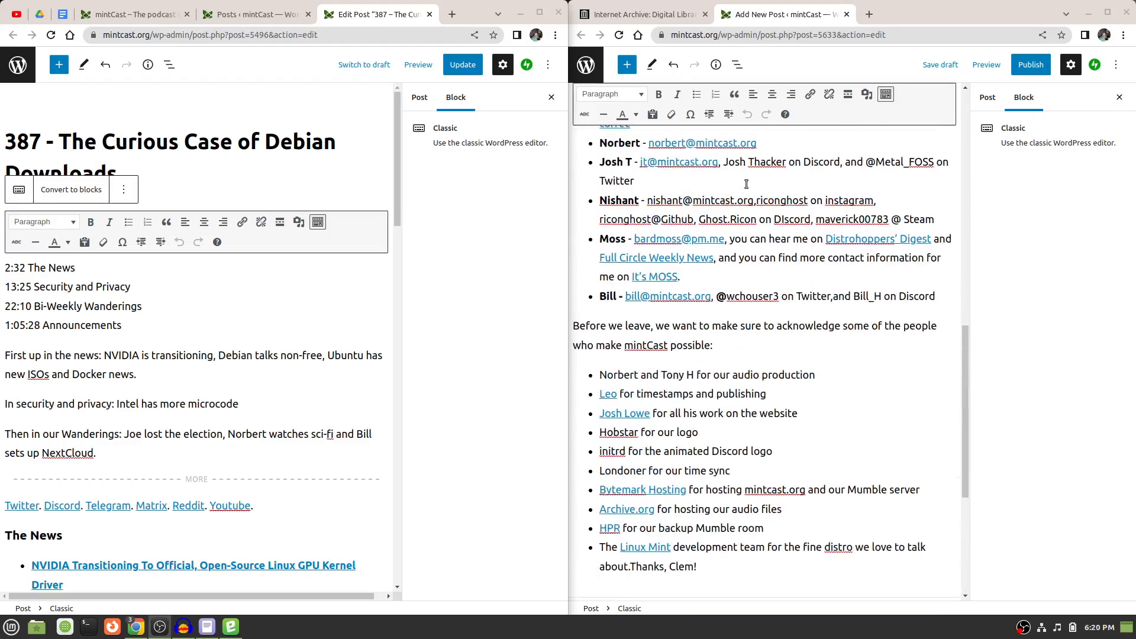
pyautogui.scroll(12, 802, 325)
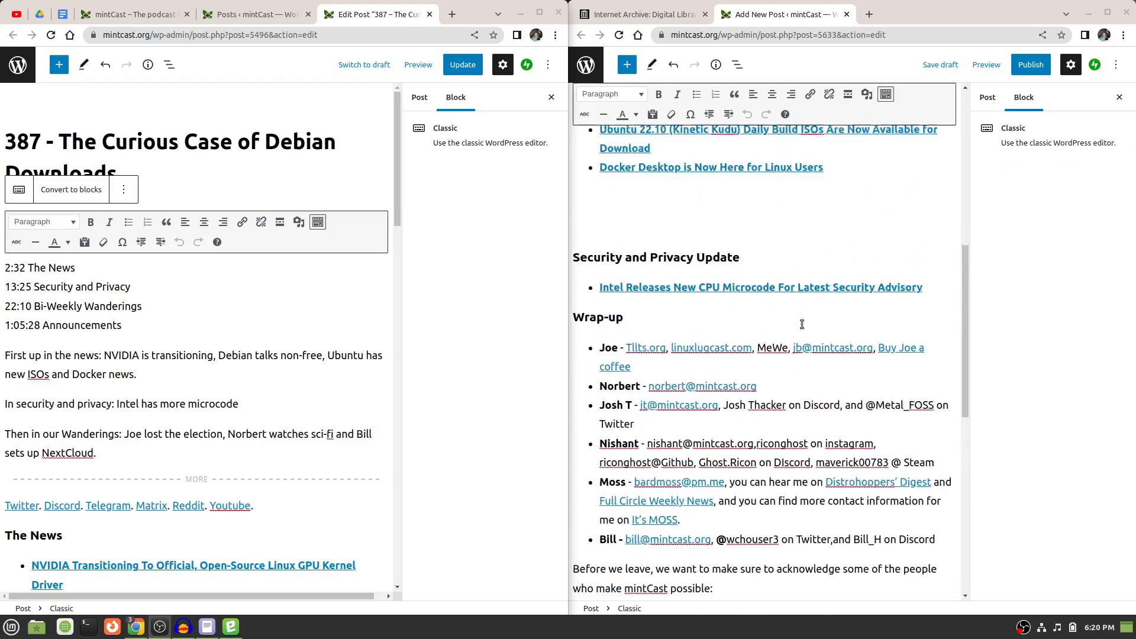
pyautogui.scroll(3, 802, 325)
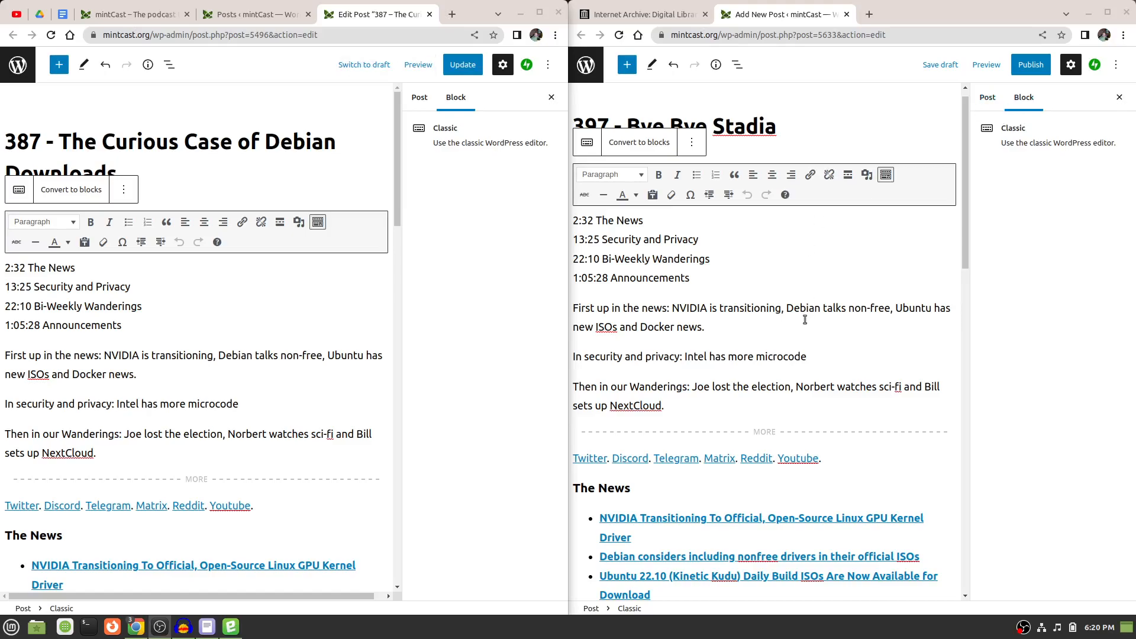
pyautogui.click(743, 242)
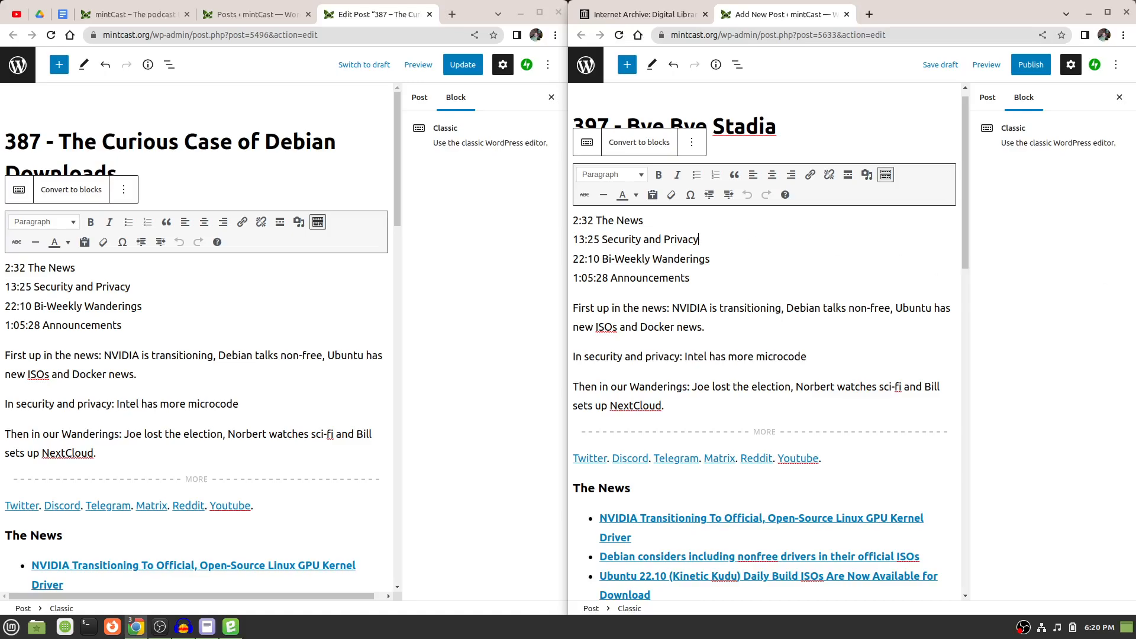
# Show the new post's own settings and look into the Permalink, Categories, Tags and Featured image sections.
pyautogui.click(988, 97)
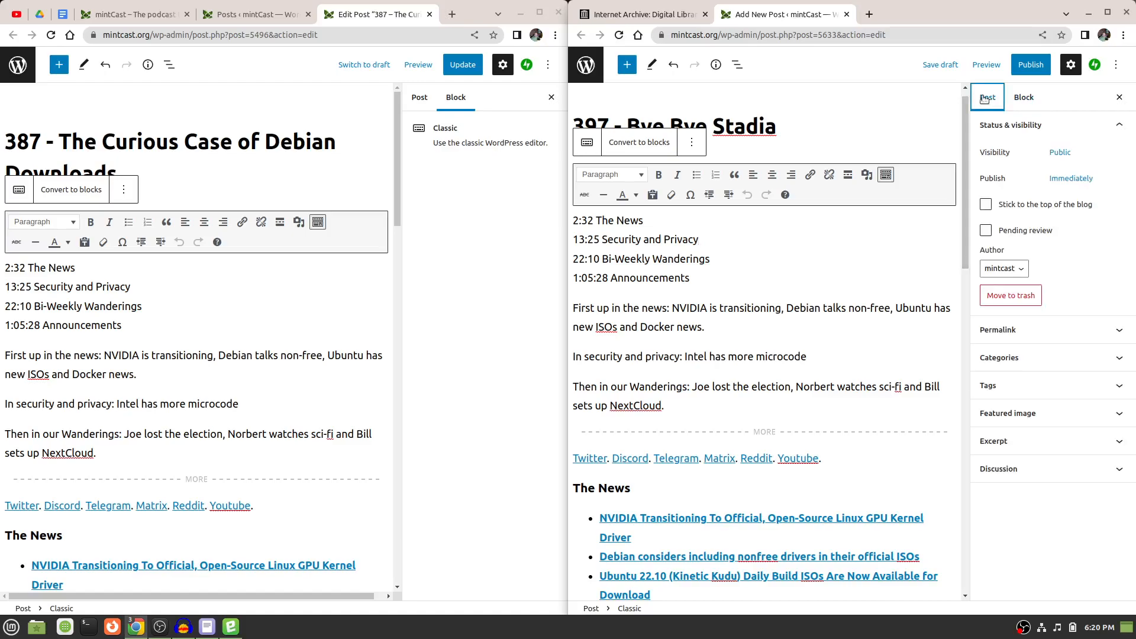
pyautogui.click(1111, 332)
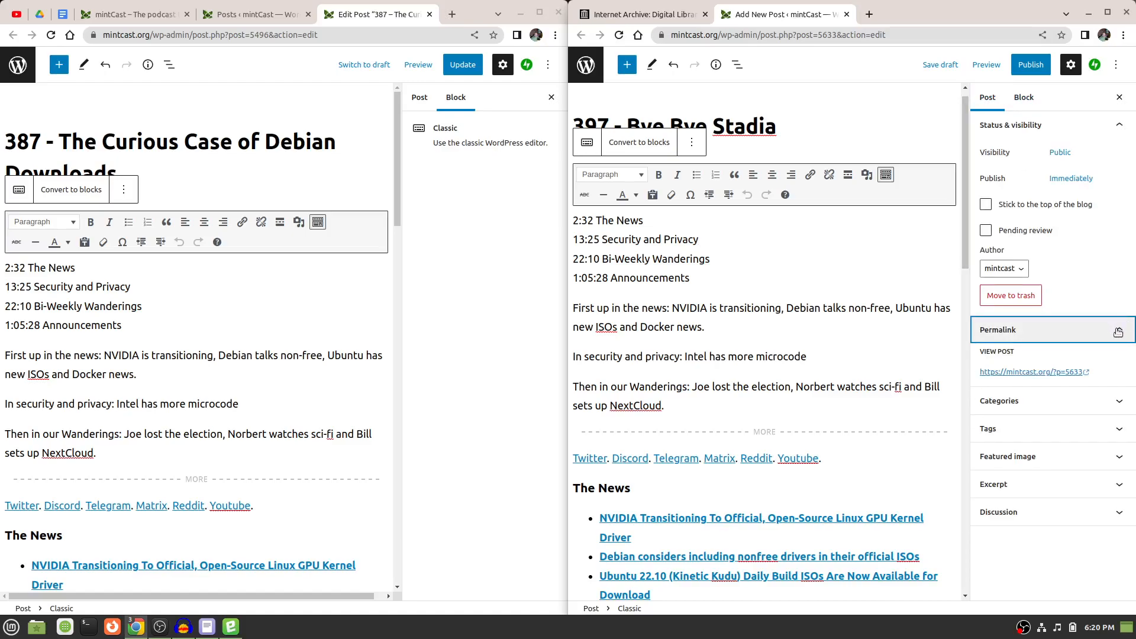
pyautogui.click(1120, 330)
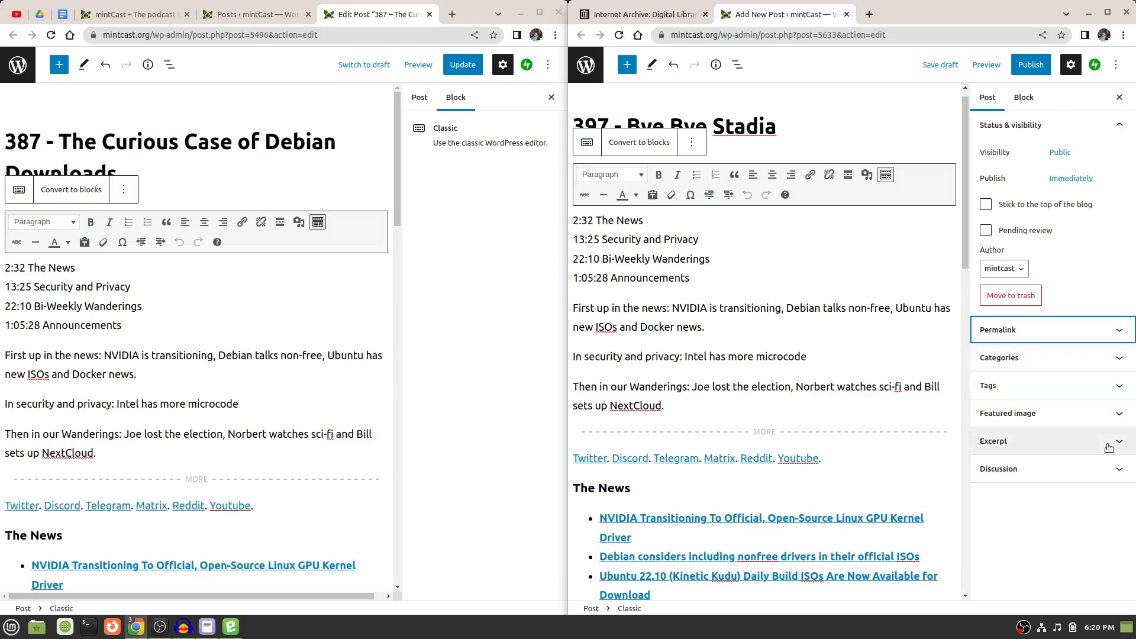
pyautogui.click(1115, 358)
pyautogui.click(1115, 361)
pyautogui.click(1116, 360)
pyautogui.click(1117, 360)
pyautogui.click(1119, 389)
pyautogui.click(1120, 391)
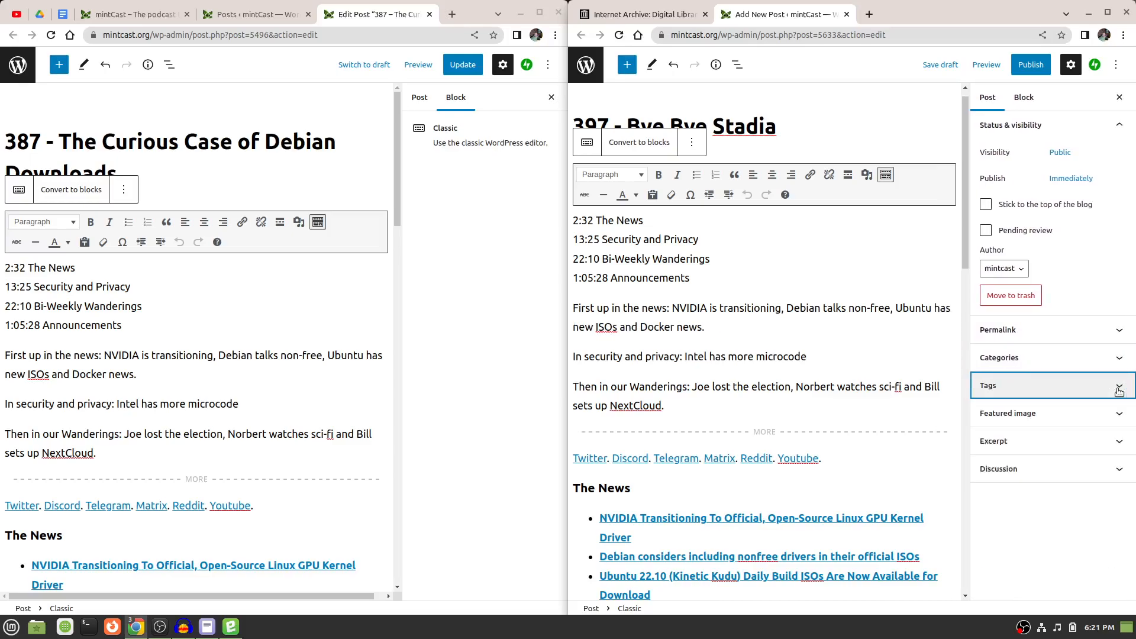
pyautogui.click(1123, 418)
pyautogui.click(1124, 419)
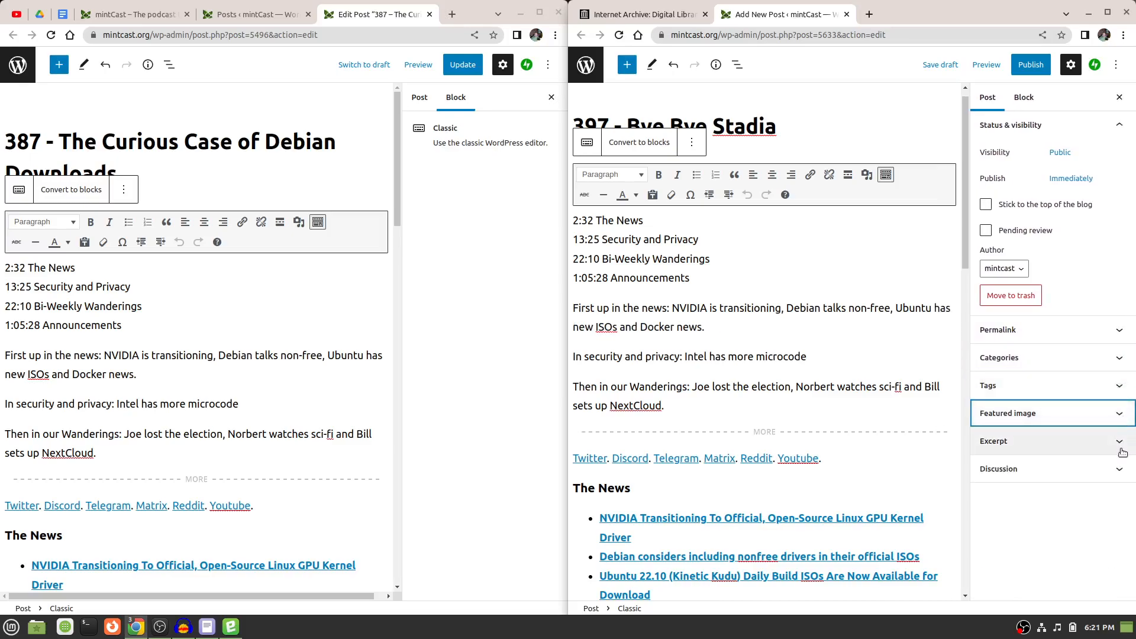
# Save the new episode 397 post as a draft.
pyautogui.click(1116, 329)
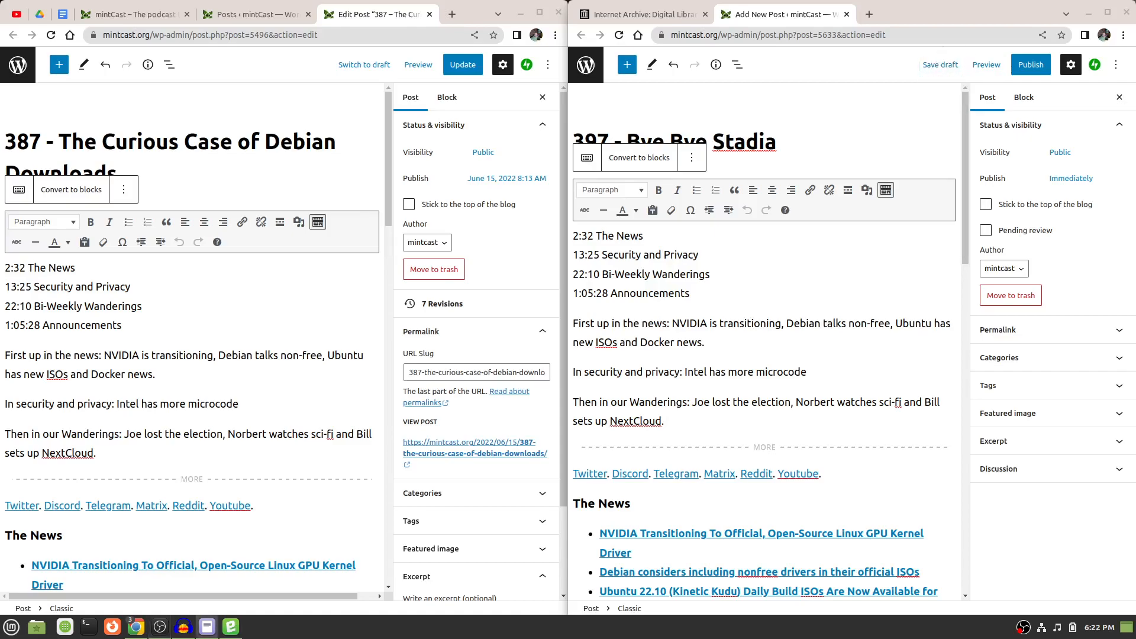
pyautogui.rightClick(938, 53)
pyautogui.click(888, 63)
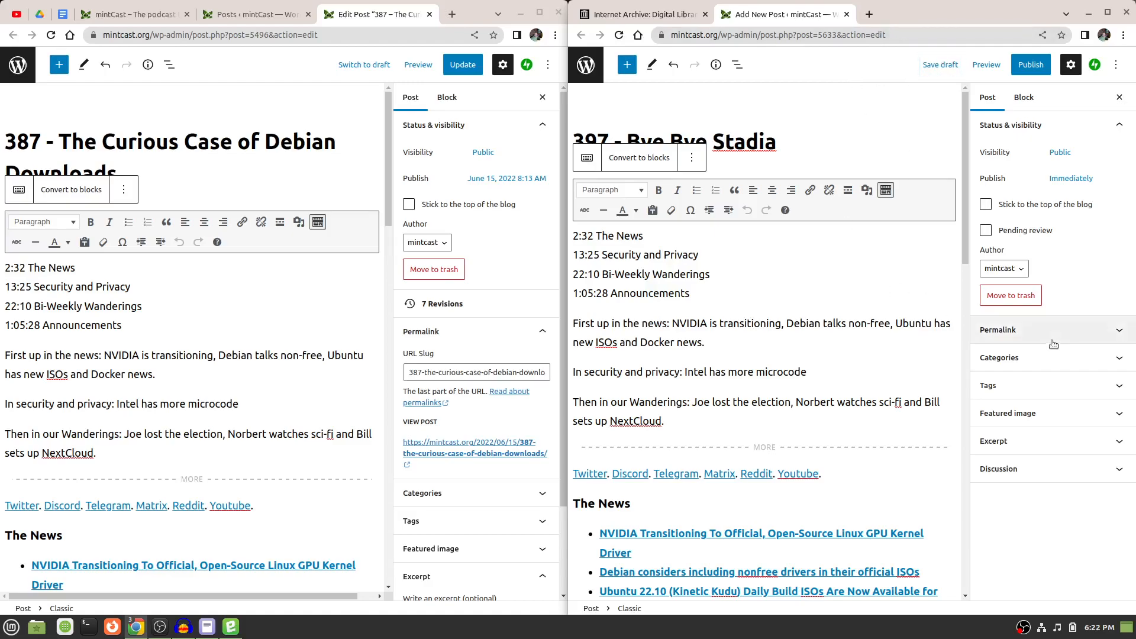
# Try to reduce the run of dashes after 397 in the new post's URL slug to a single dash.
pyautogui.click(1086, 336)
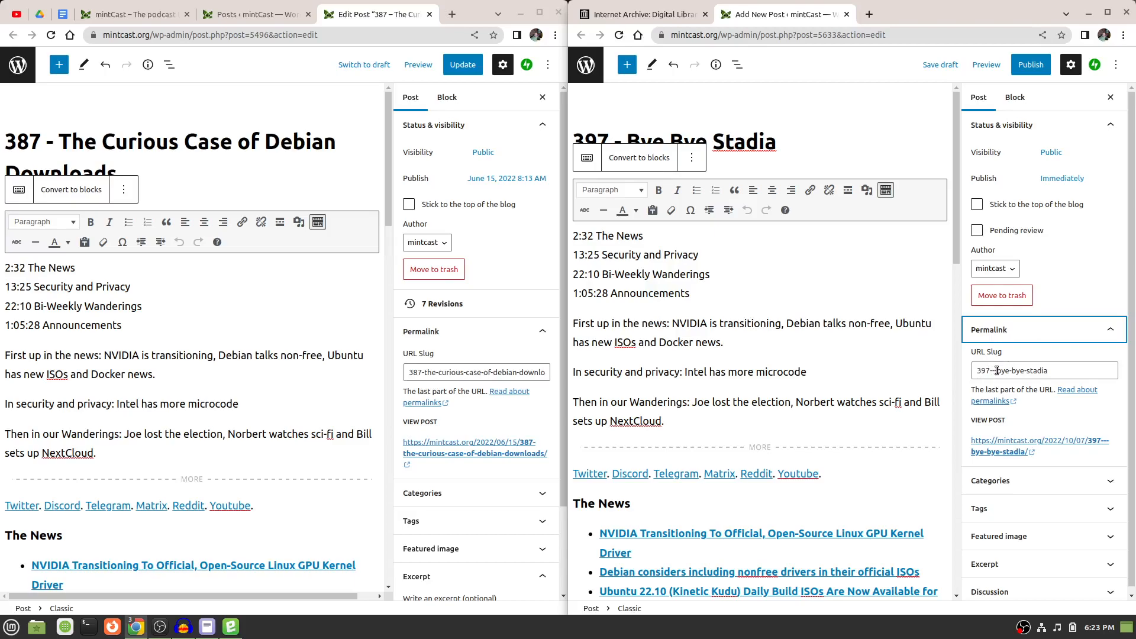
pyautogui.click(1000, 371)
pyautogui.press('BackSpace')
pyautogui.press('BackSpace')
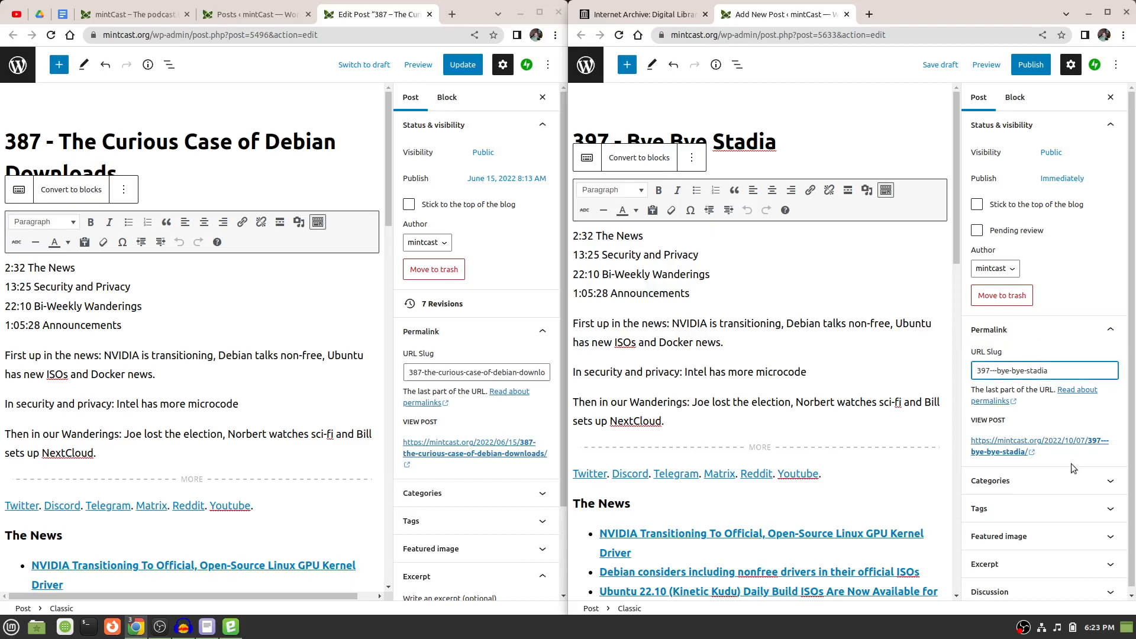
pyautogui.press('BackSpace')
pyautogui.press('BackSpace')
pyautogui.scroll(-1, 1103, 453)
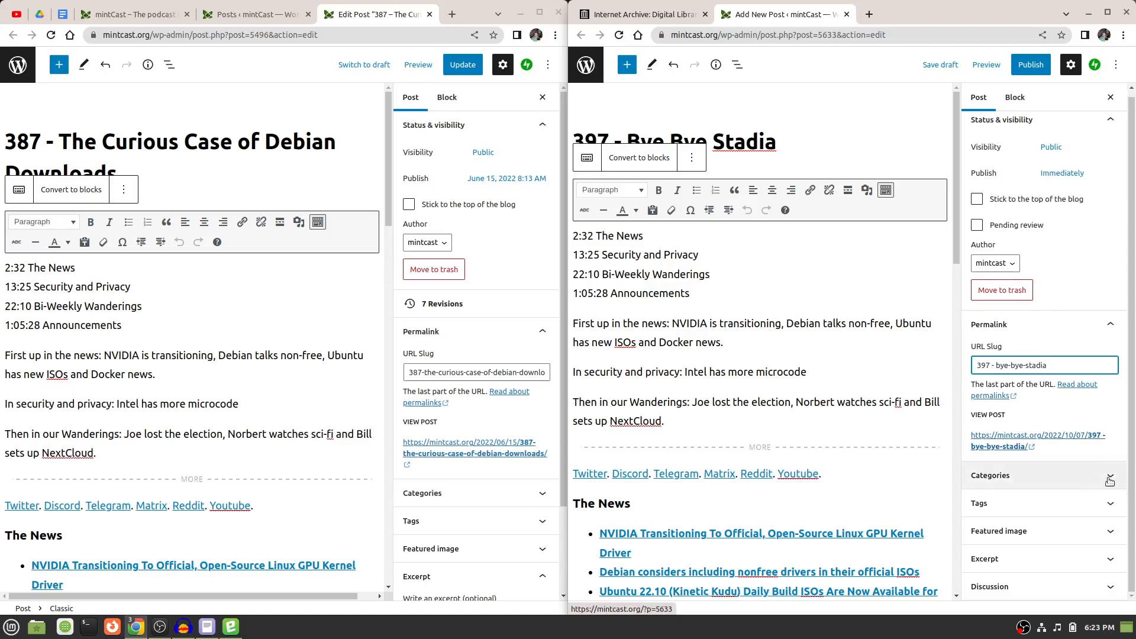
# Expand the new post's Categories section and look through the available categories.
pyautogui.click(1102, 477)
pyautogui.scroll(-3, 1106, 480)
pyautogui.scroll(3, 1110, 483)
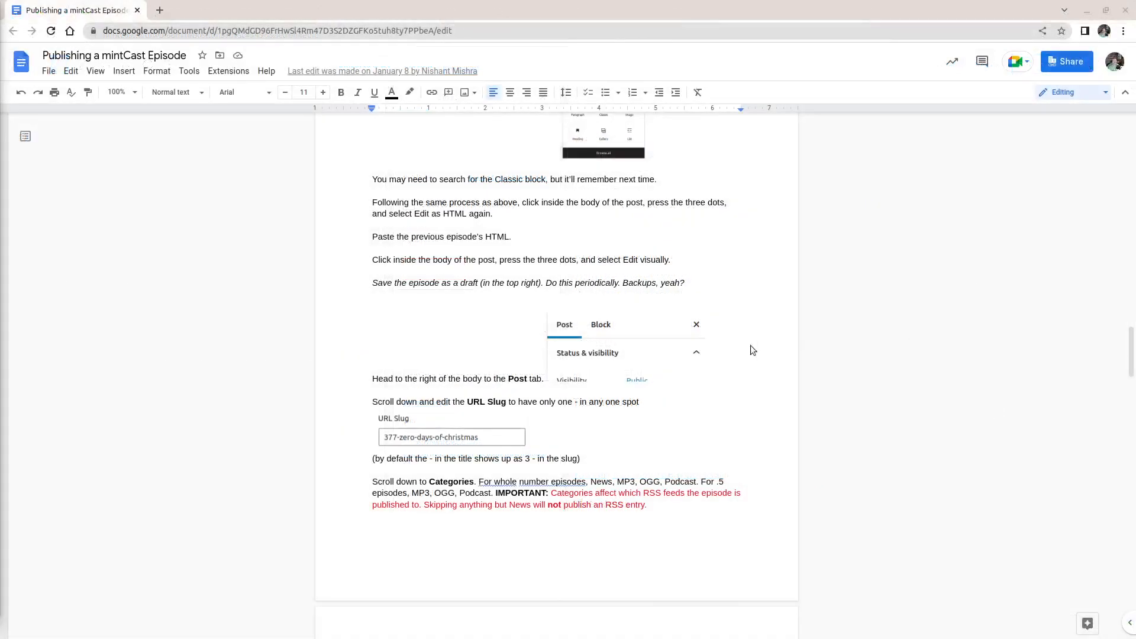
# Switch to the "Publishing a mintCast Episode" guide in Google Docs and check which categories whole-number episodes need.
pyautogui.scroll(3, 733, 348)
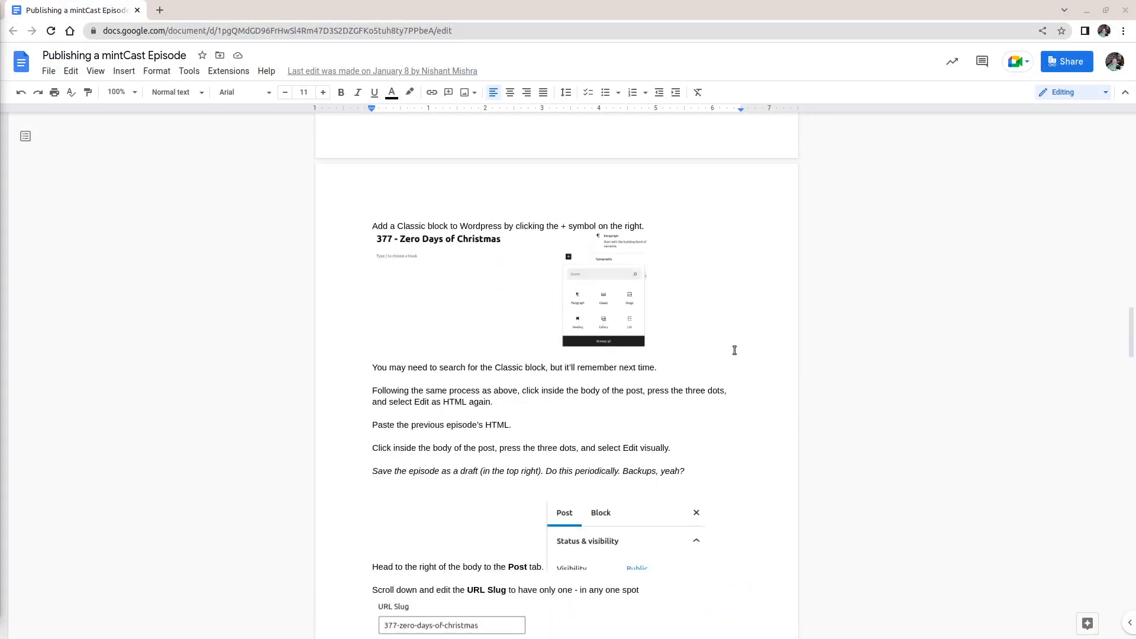
pyautogui.scroll(5, 735, 351)
pyautogui.scroll(-6, 735, 351)
pyautogui.scroll(-4, 735, 350)
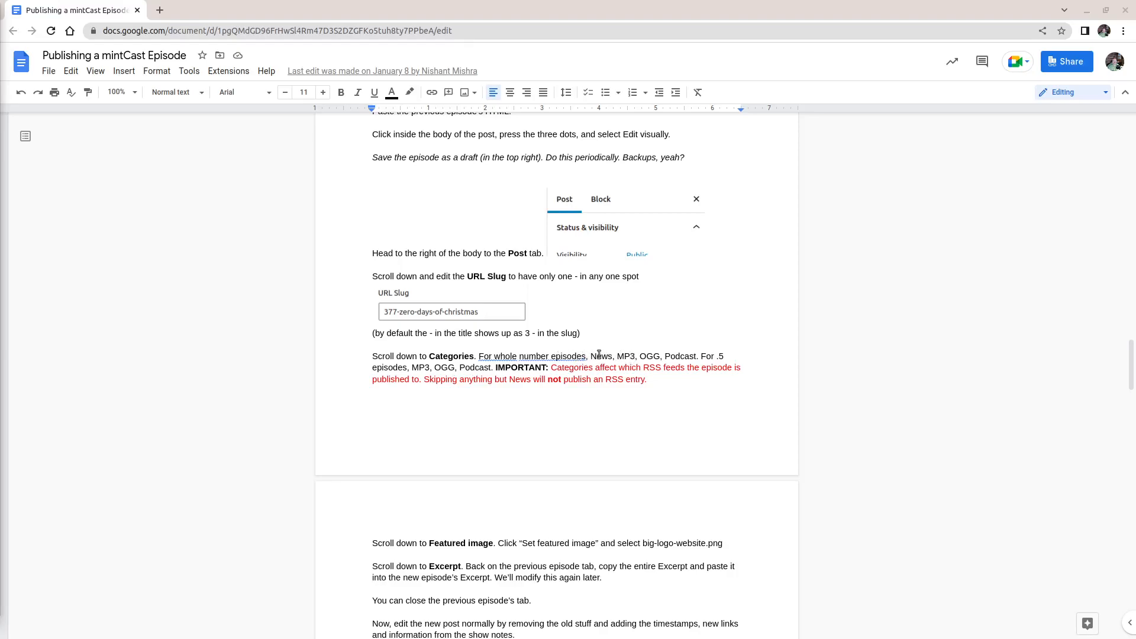
pyautogui.tripleClick(649, 357)
pyautogui.click(649, 357)
pyautogui.doubleClick(649, 356)
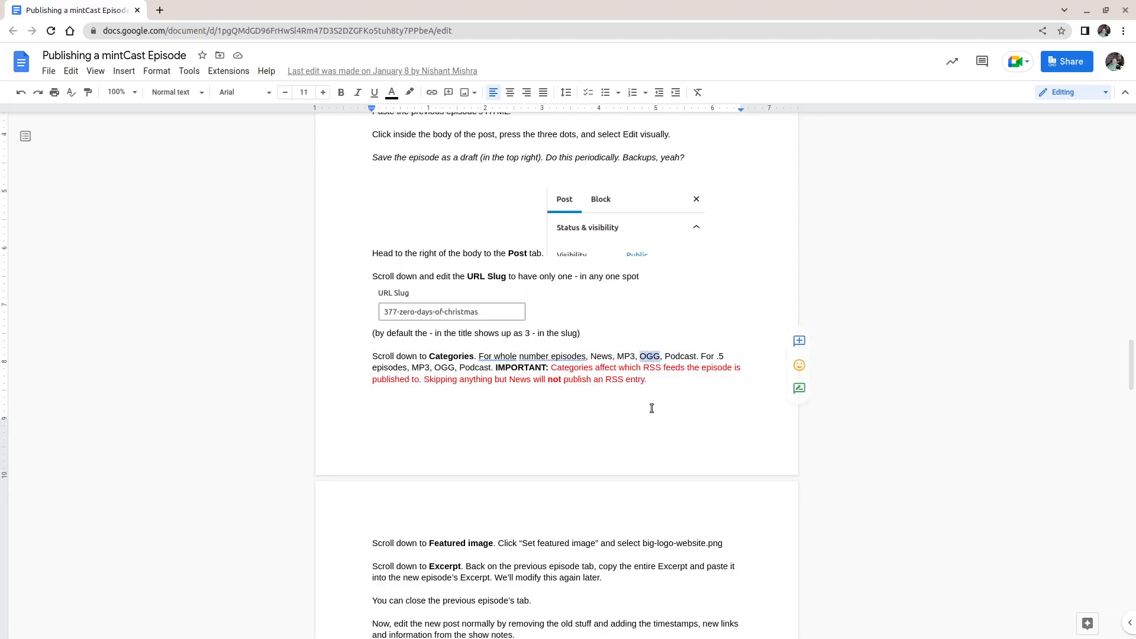
pyautogui.click(651, 408)
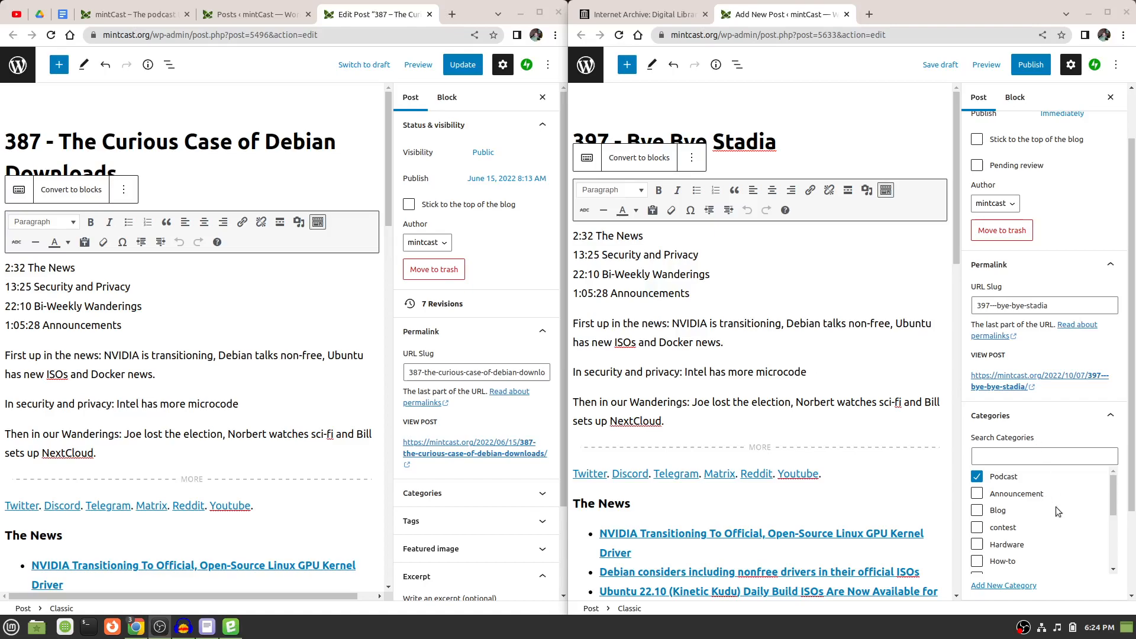
# In the 397 post in WordPress, add the MP3, News and OGG categories alongside Podcast, and collapse the Categories section.
pyautogui.scroll(-1, 1032, 526)
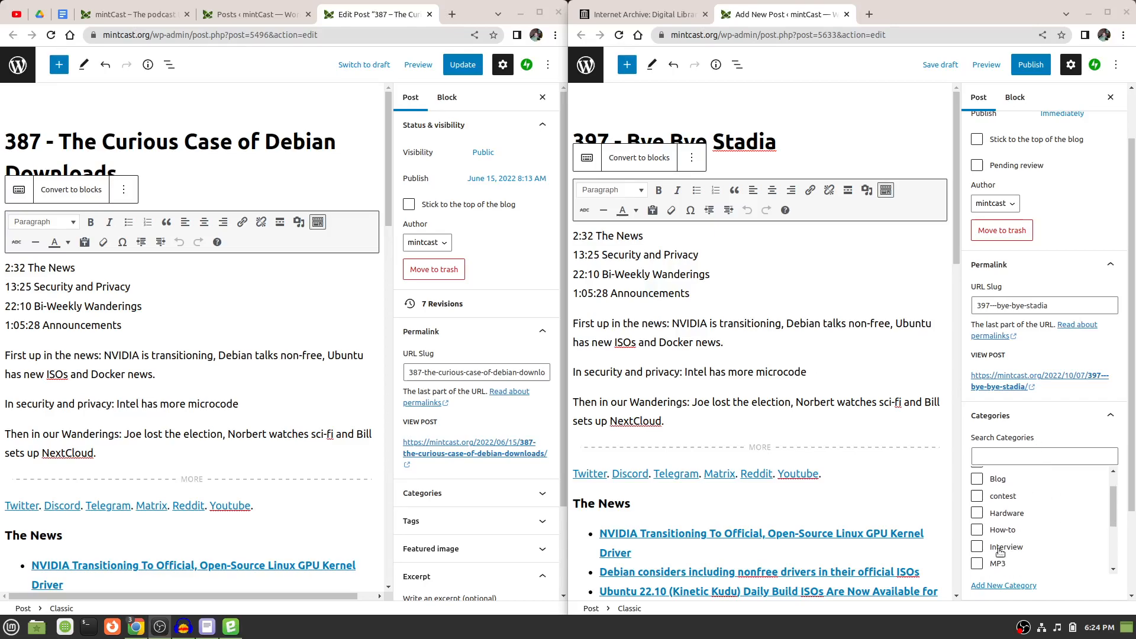
pyautogui.click(977, 564)
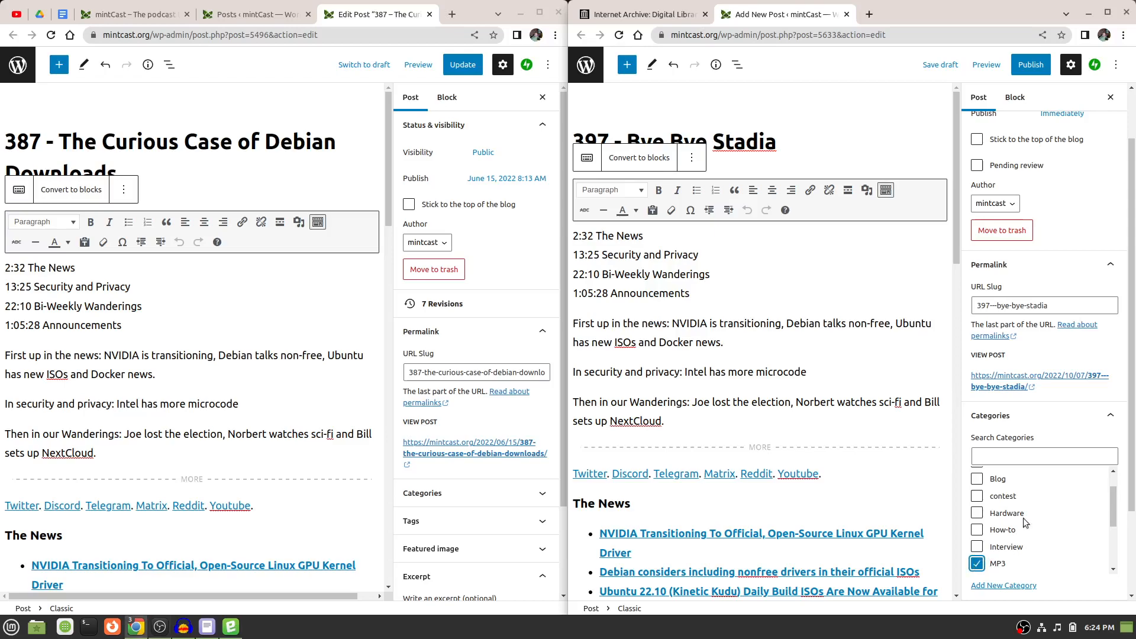
pyautogui.scroll(-2, 1024, 517)
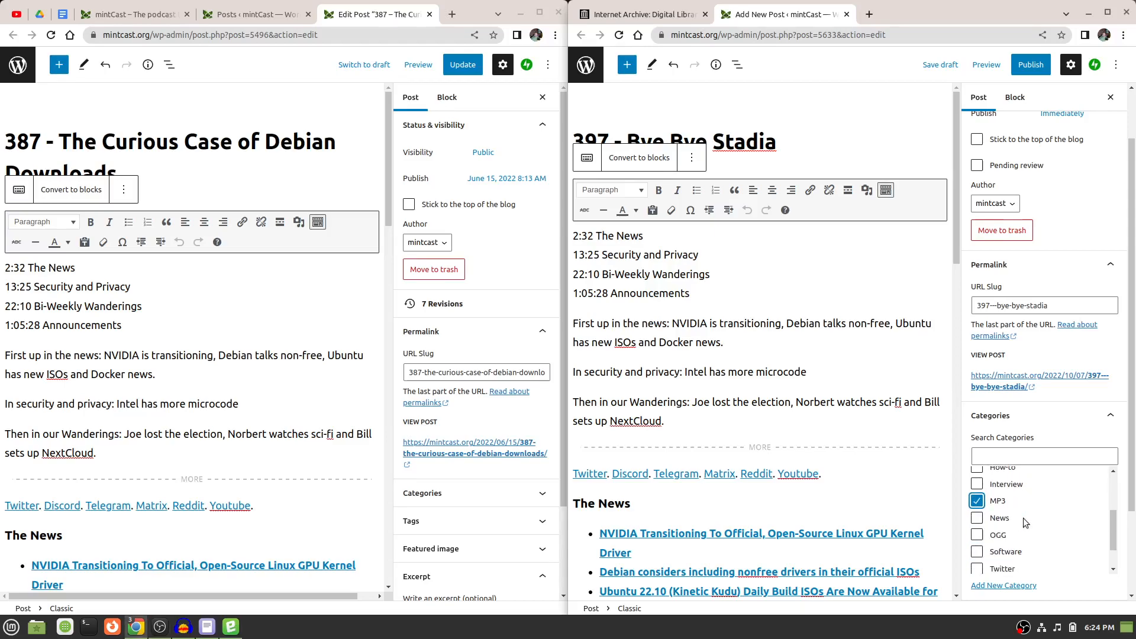
pyautogui.click(977, 518)
pyautogui.click(977, 535)
pyautogui.scroll(-1, 1046, 538)
pyautogui.scroll(3, 1047, 538)
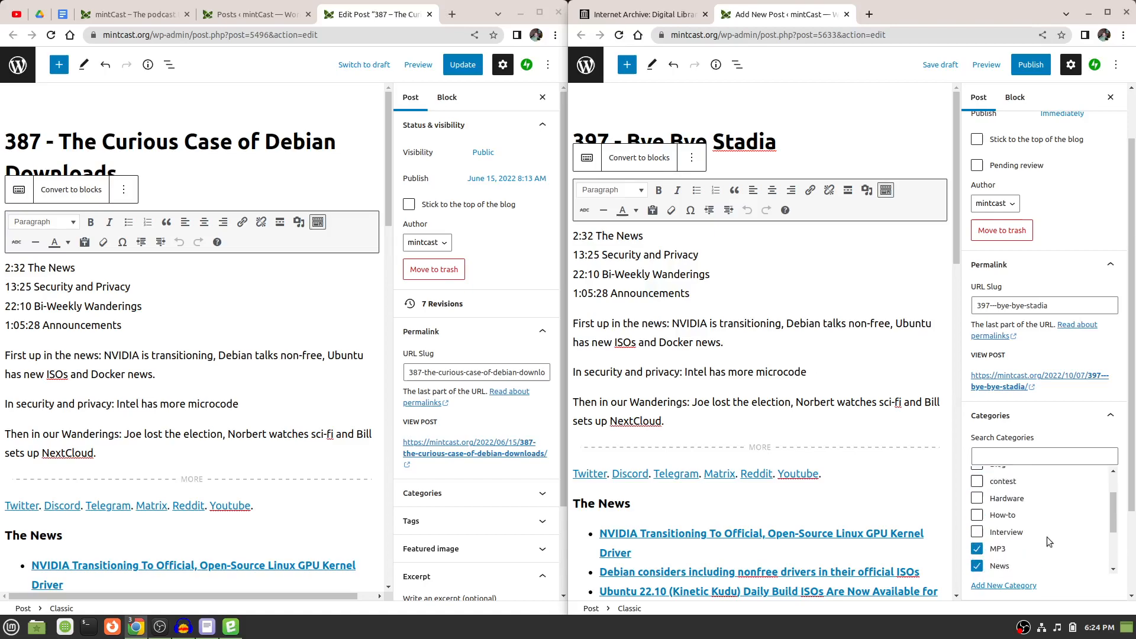
pyautogui.scroll(-3, 1047, 537)
pyautogui.scroll(4, 1046, 538)
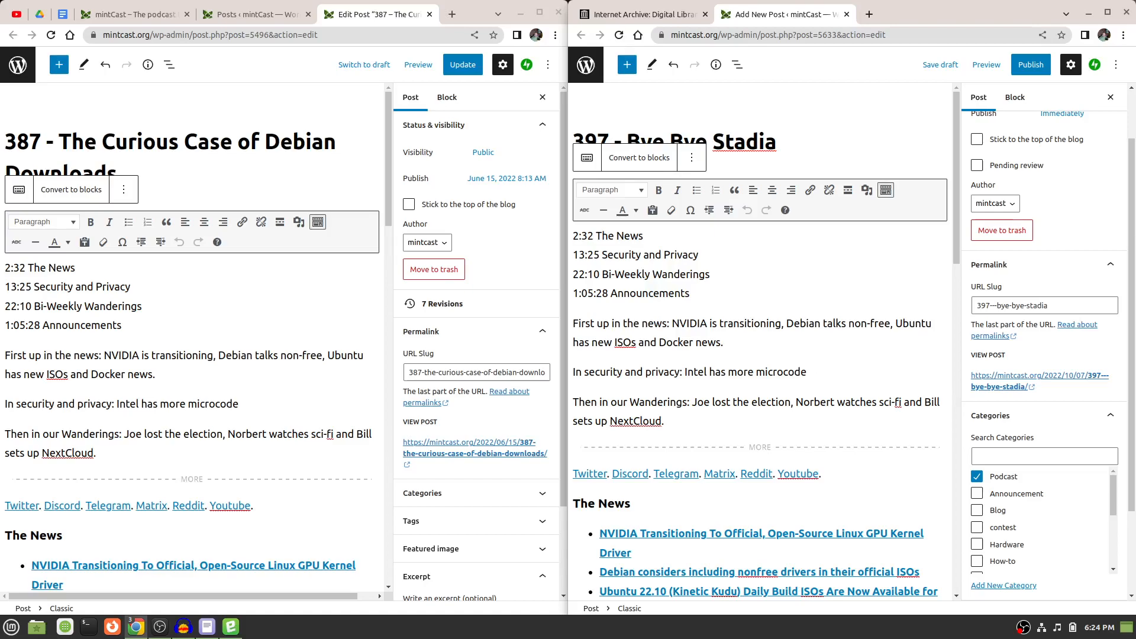
pyautogui.scroll(-4, 1060, 443)
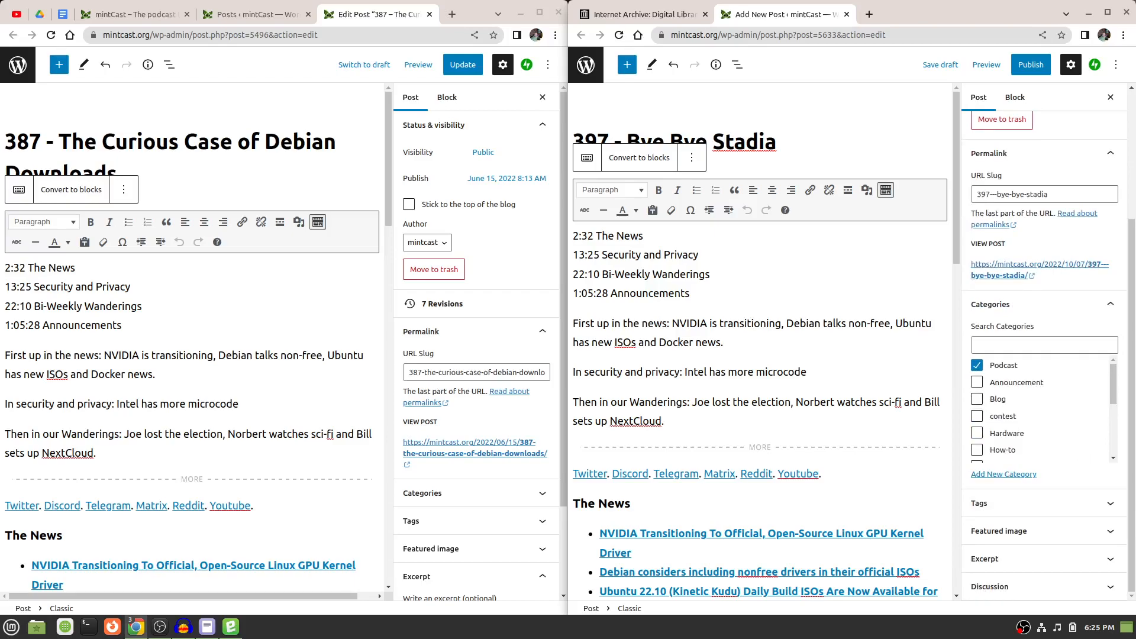
pyautogui.click(1111, 305)
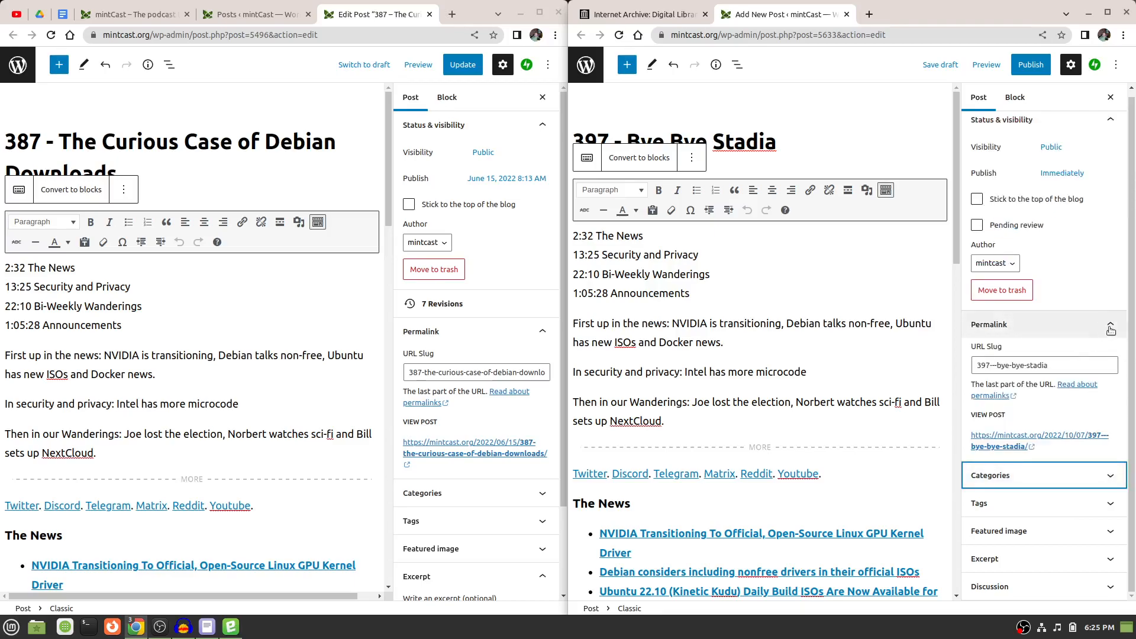
# Collapse the 397 post's Permalink and Categories sections and expand its Featured image section.
pyautogui.click(1110, 324)
pyautogui.click(1117, 358)
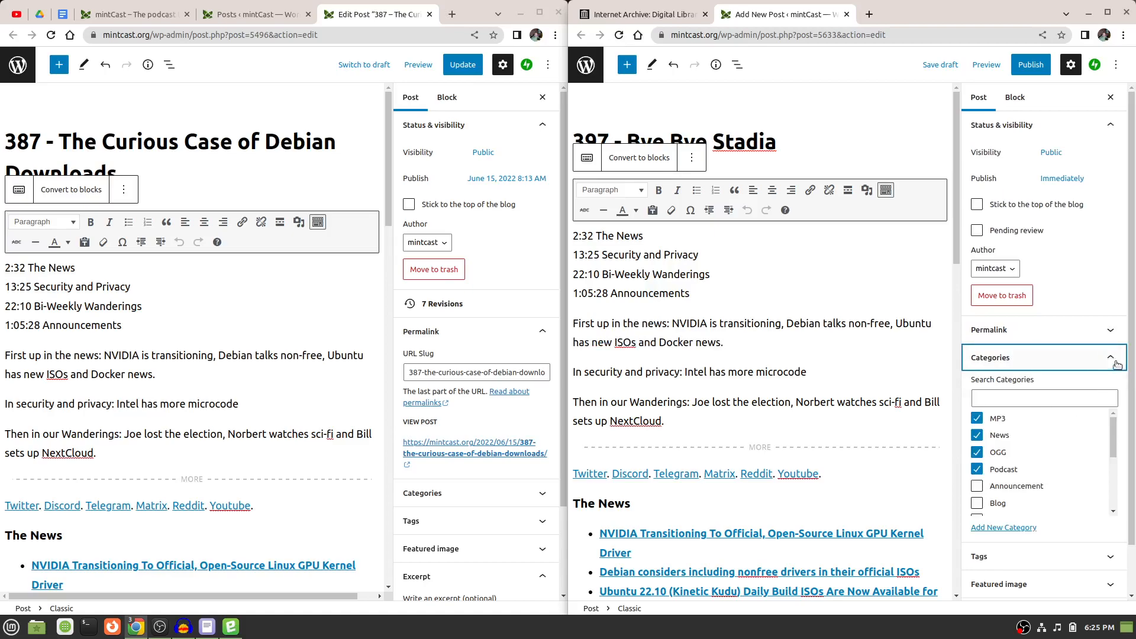
pyautogui.click(1111, 358)
pyautogui.click(1113, 419)
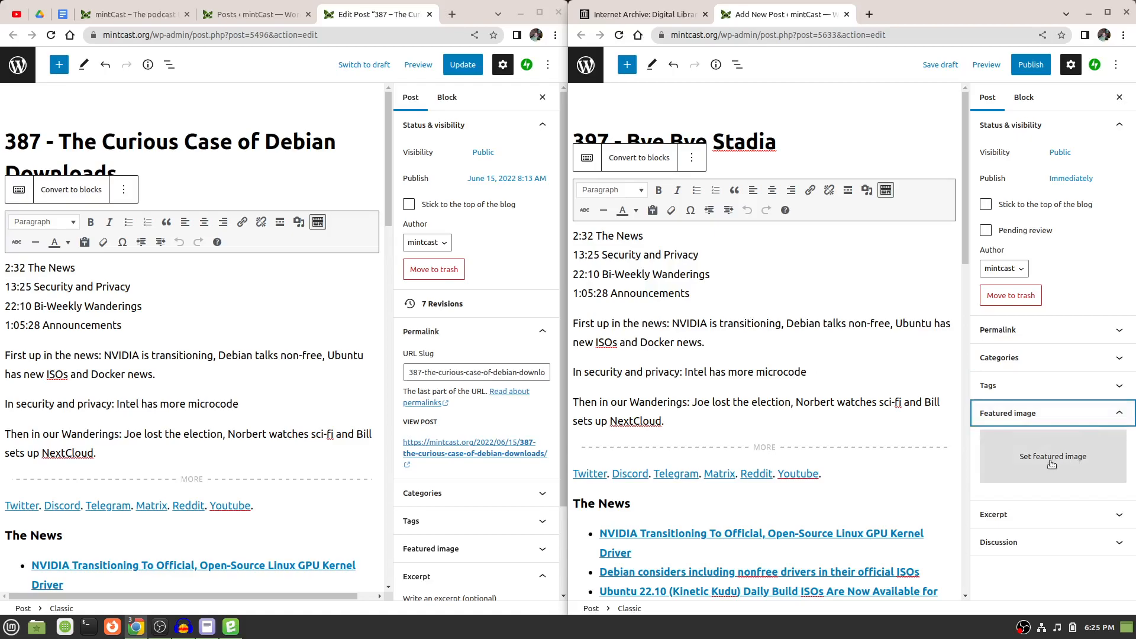
# Check on the mintcast.org homepage how featured images appear beside recent posts, and return to the 387 post's editor.
pyautogui.click(131, 15)
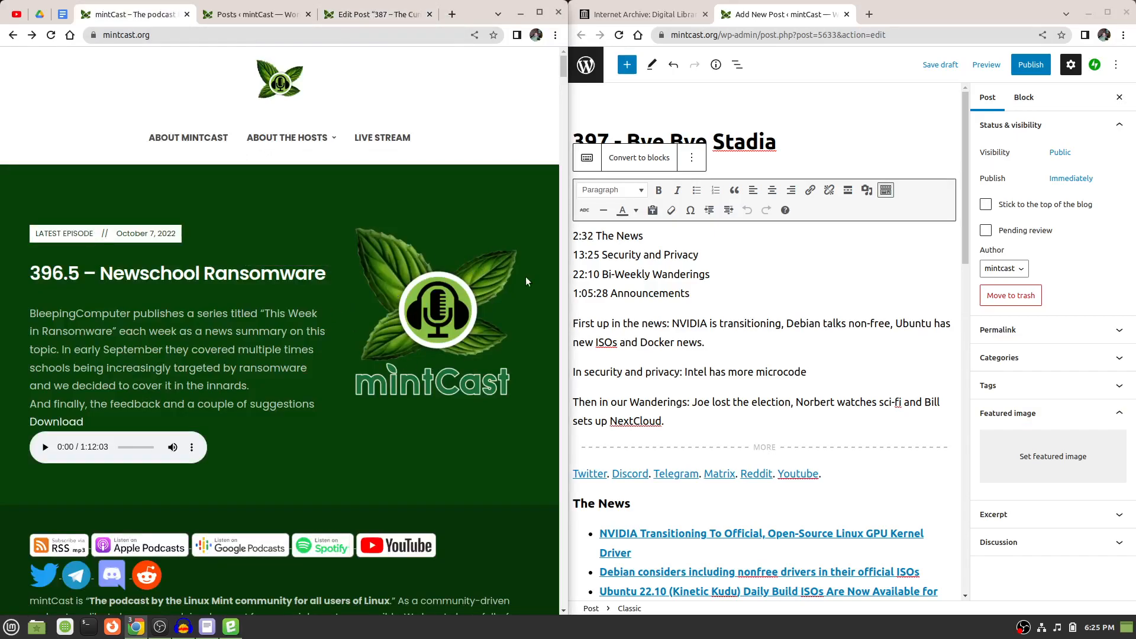
pyautogui.scroll(-10, 528, 420)
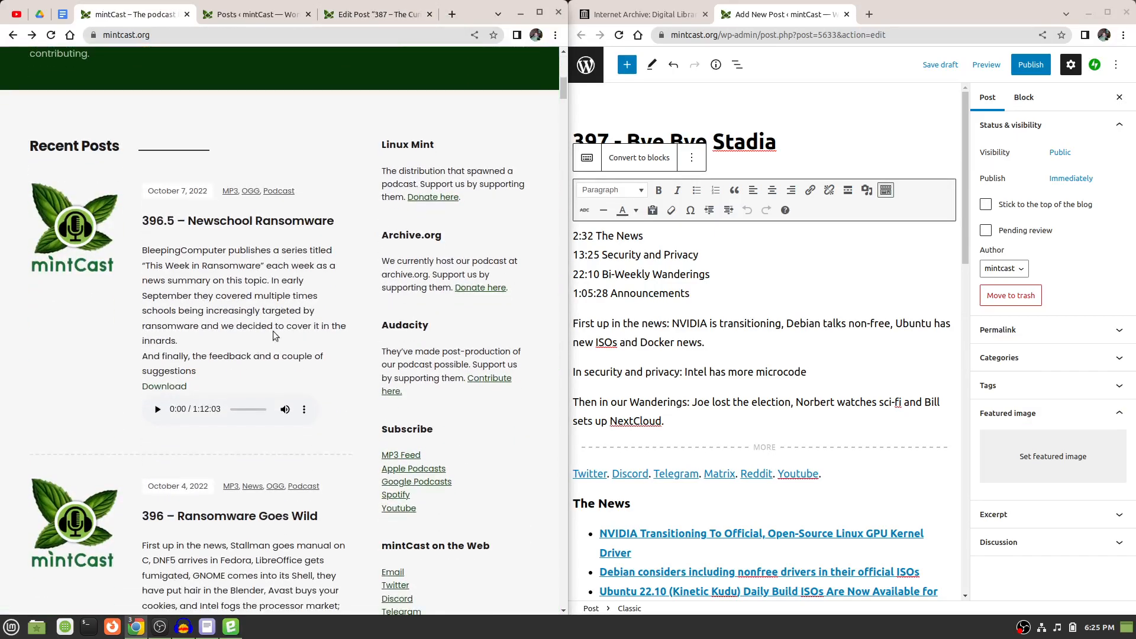
pyautogui.scroll(-3, 89, 234)
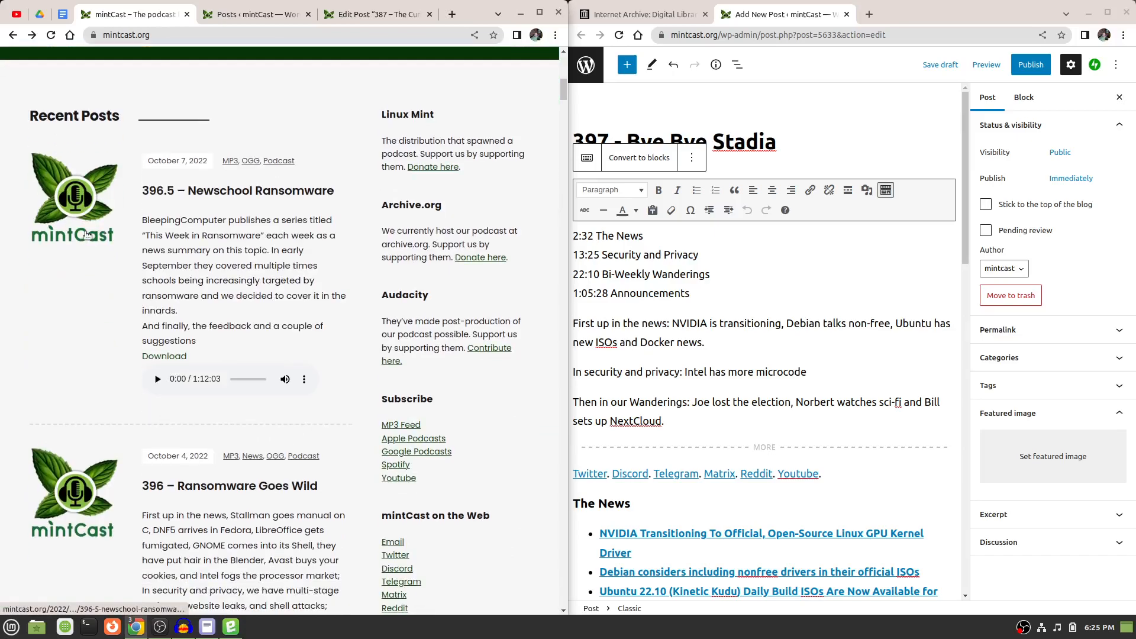
pyautogui.scroll(2, 87, 236)
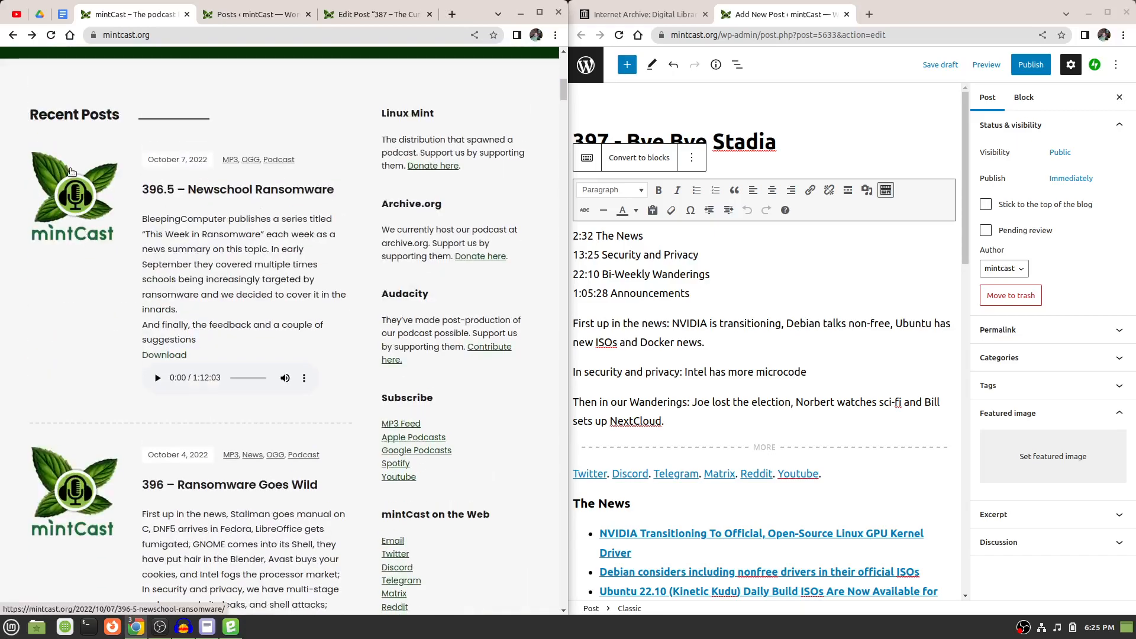
pyautogui.scroll(-14, 71, 172)
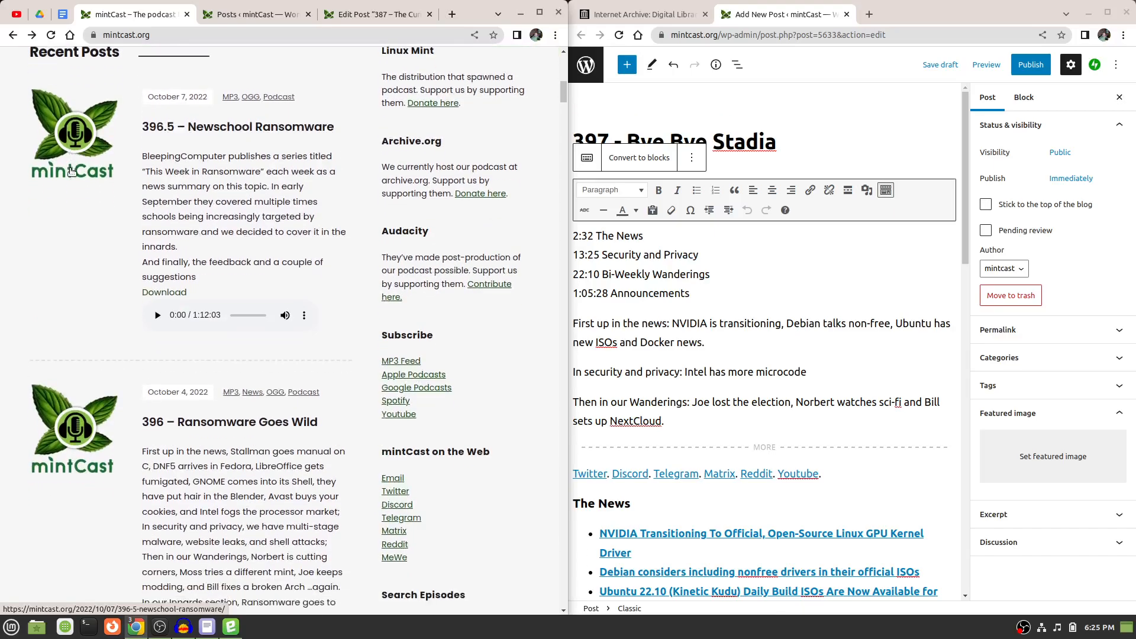
pyautogui.scroll(-8, 72, 172)
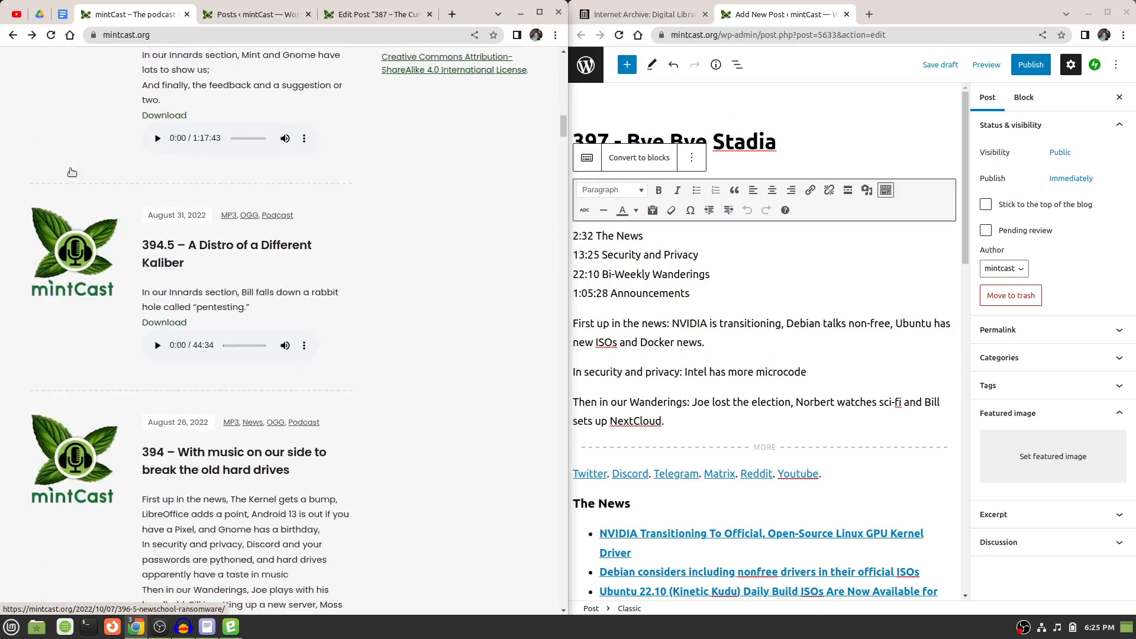
pyautogui.scroll(16, 71, 171)
pyautogui.scroll(10, 72, 172)
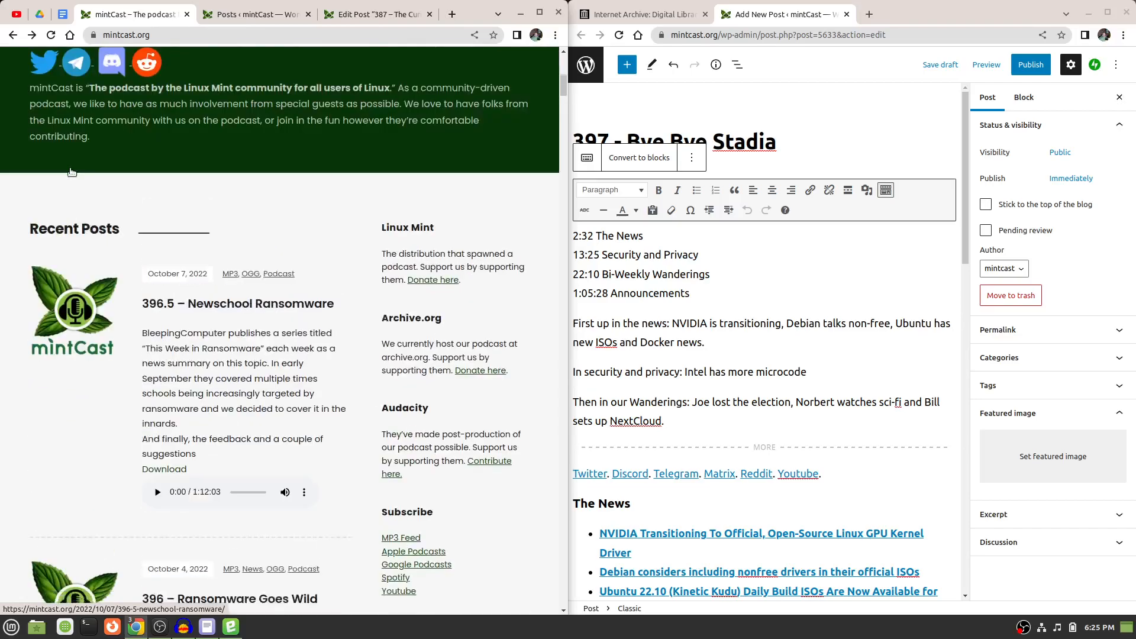
pyautogui.click(365, 15)
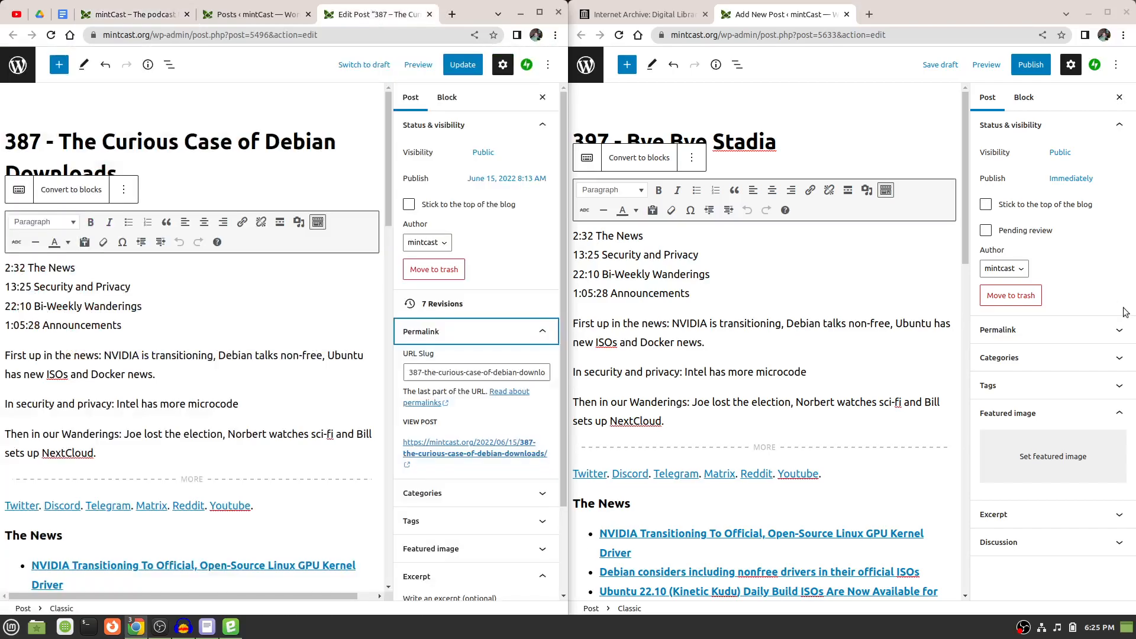
# Open the Media Library for the 397 post's featured image and search it for big-logo-website.png.
pyautogui.click(1054, 462)
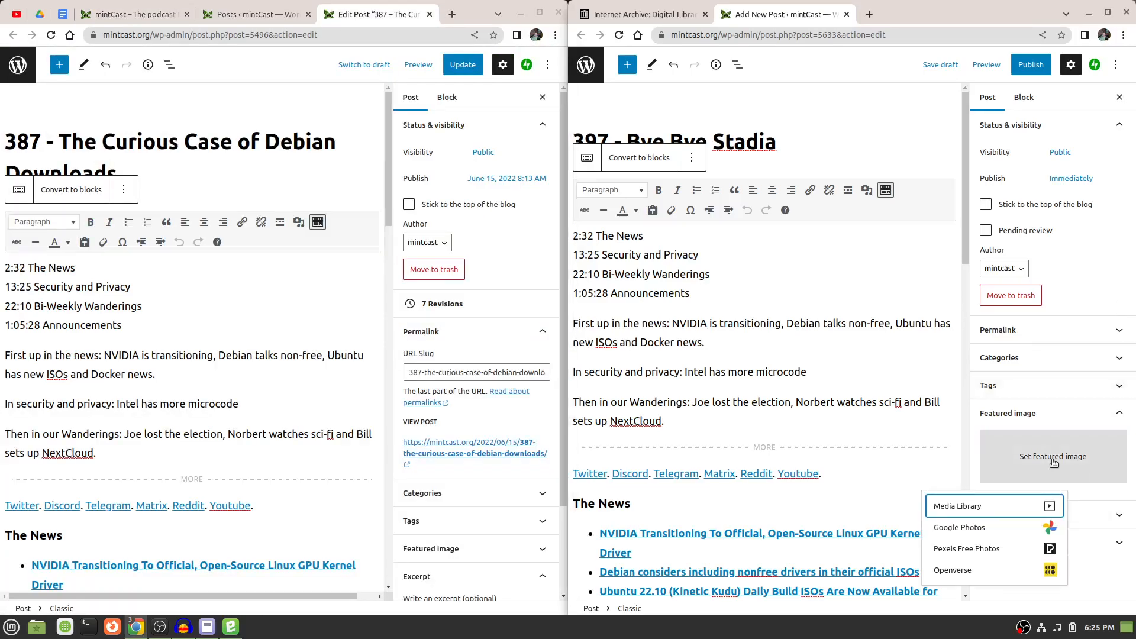
pyautogui.click(997, 508)
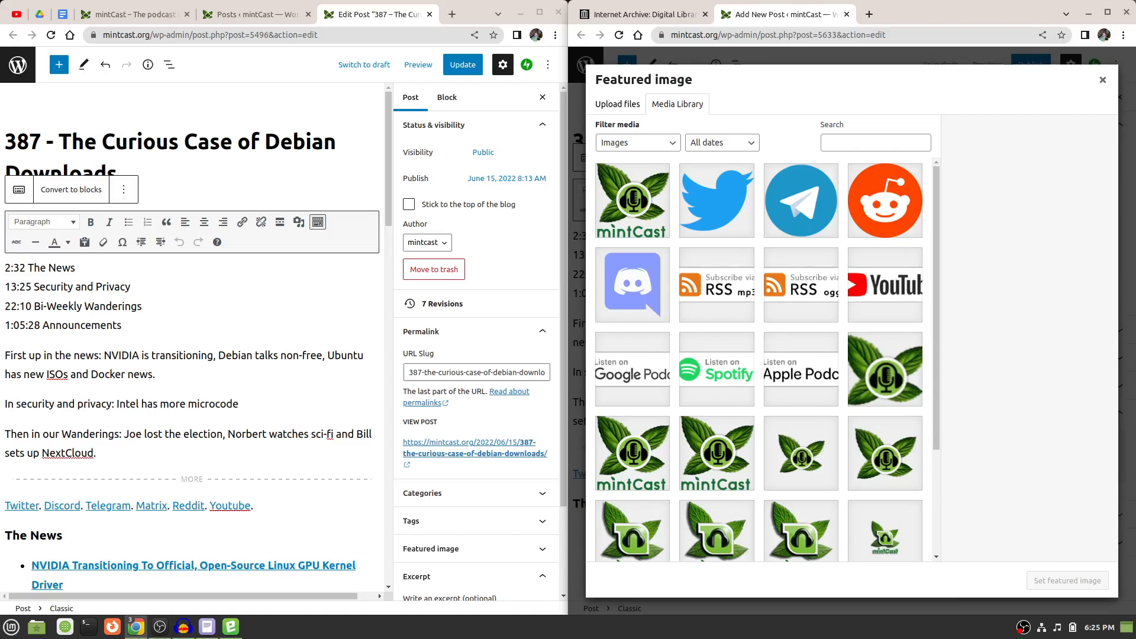
pyautogui.click(878, 146)
pyautogui.write('big-logo-website.png')
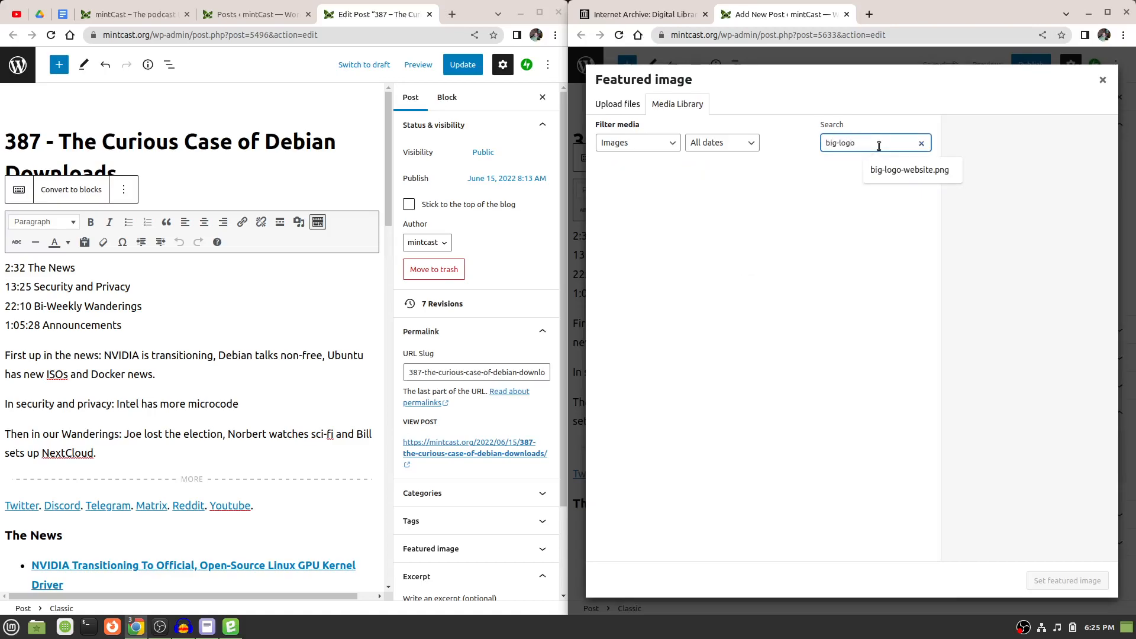
pyautogui.click(912, 171)
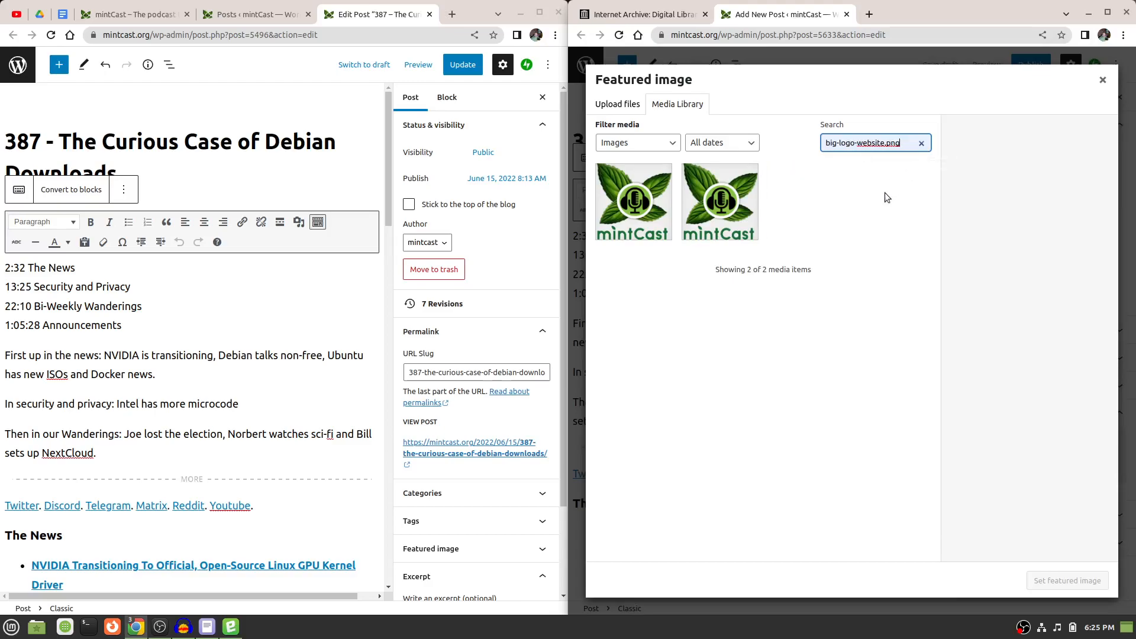
# Set the July 26, 2022 copy of big-logo-website.png as the 397 post's featured image and expand the Excerpt section.
pyautogui.click(727, 205)
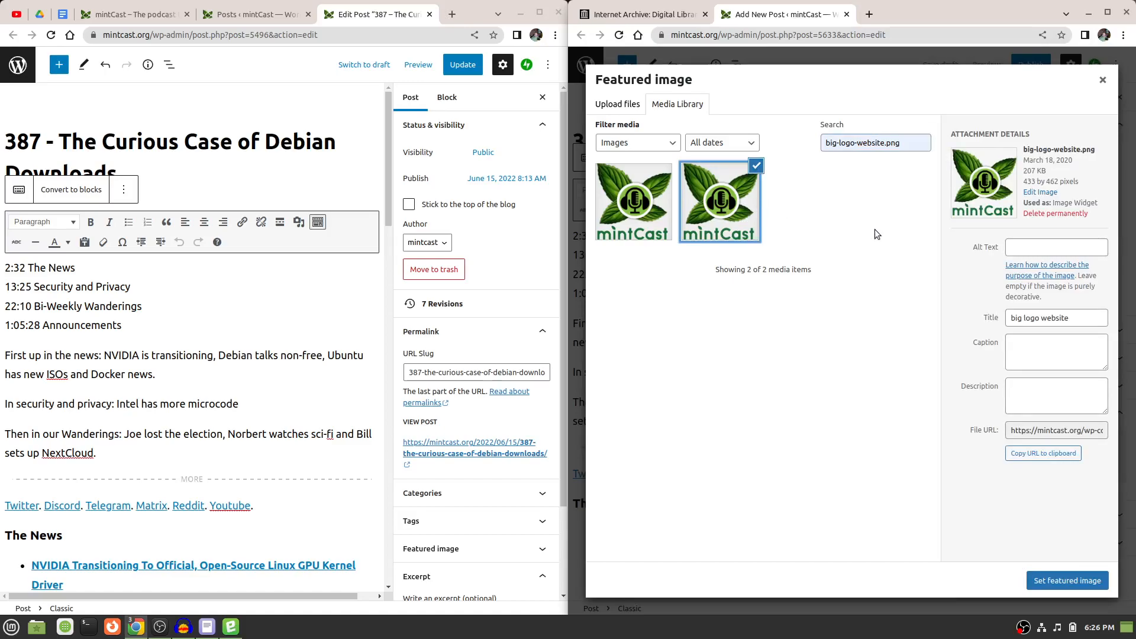
pyautogui.click(656, 216)
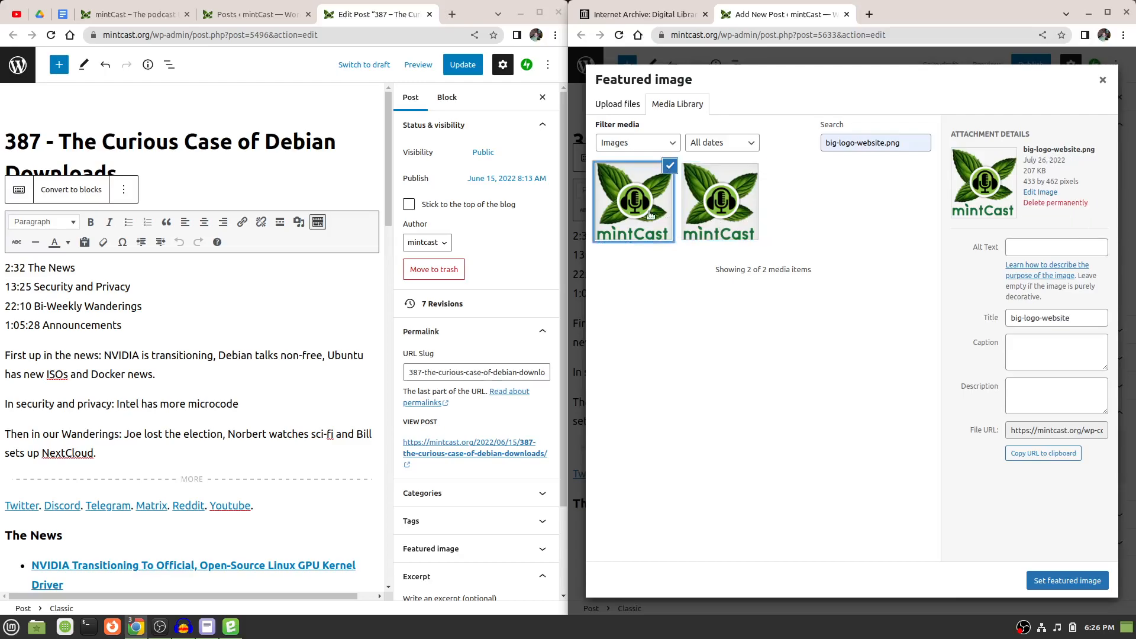
pyautogui.click(723, 207)
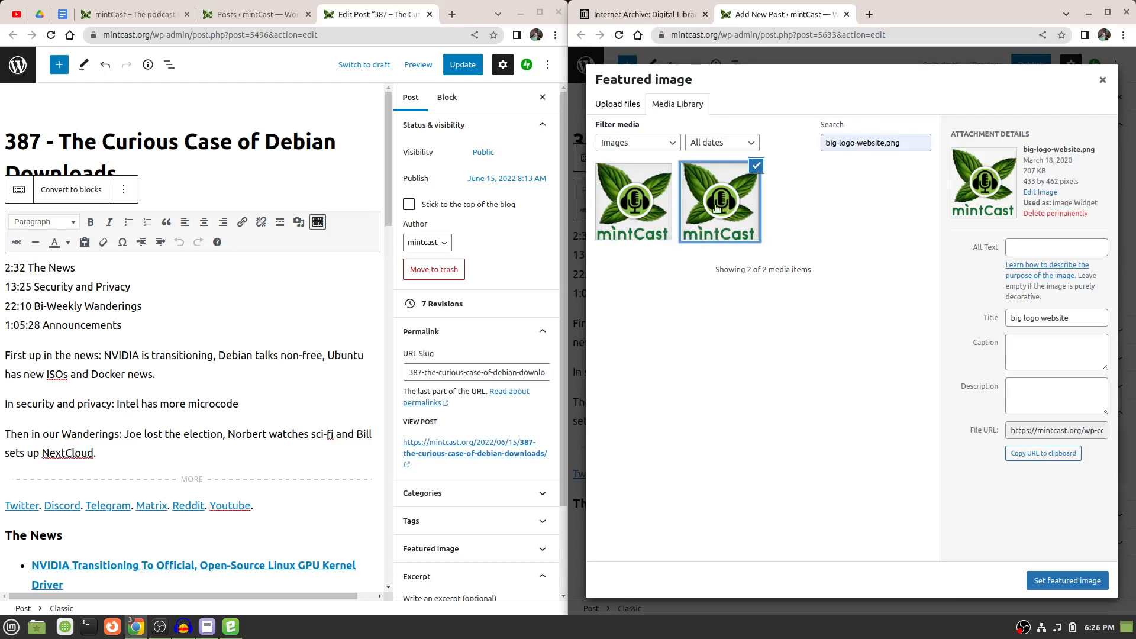
pyautogui.click(625, 204)
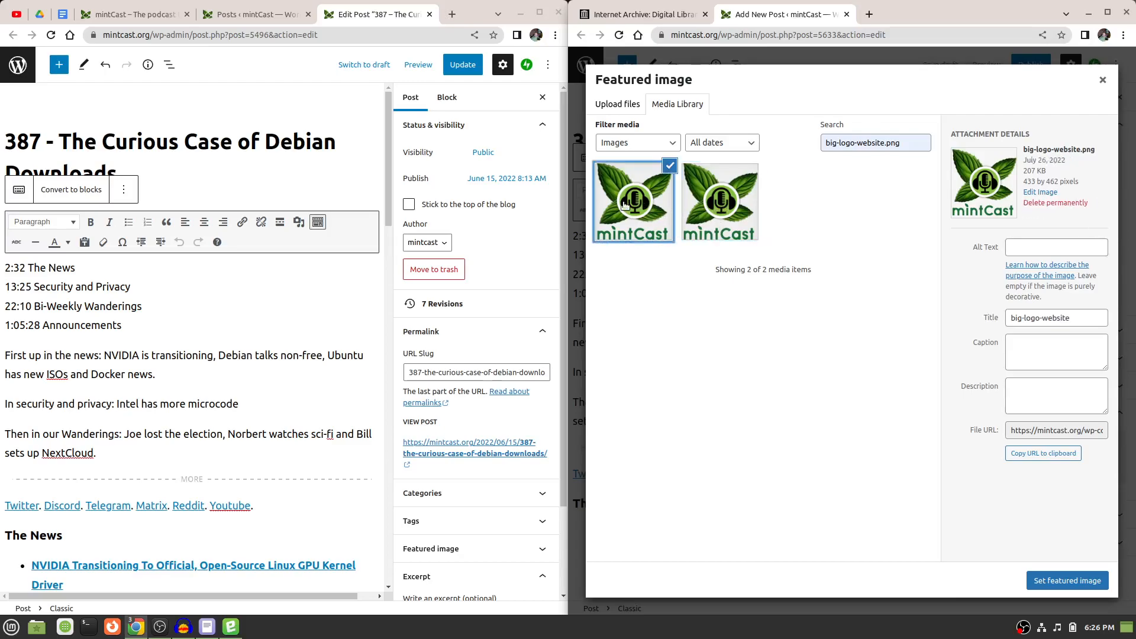
pyautogui.click(722, 200)
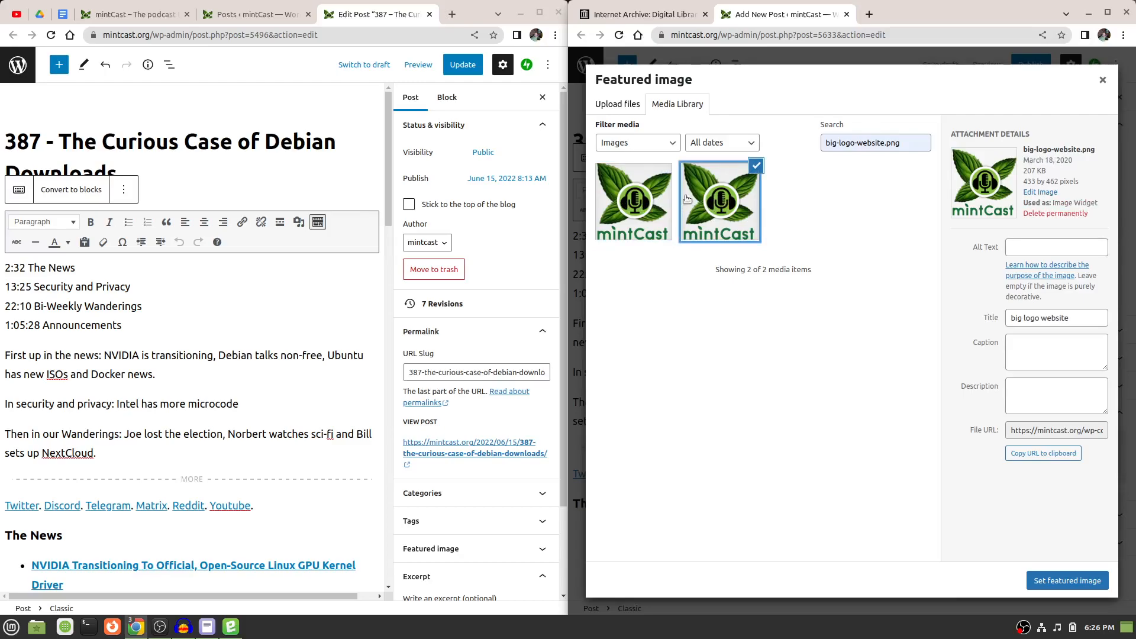
pyautogui.click(639, 197)
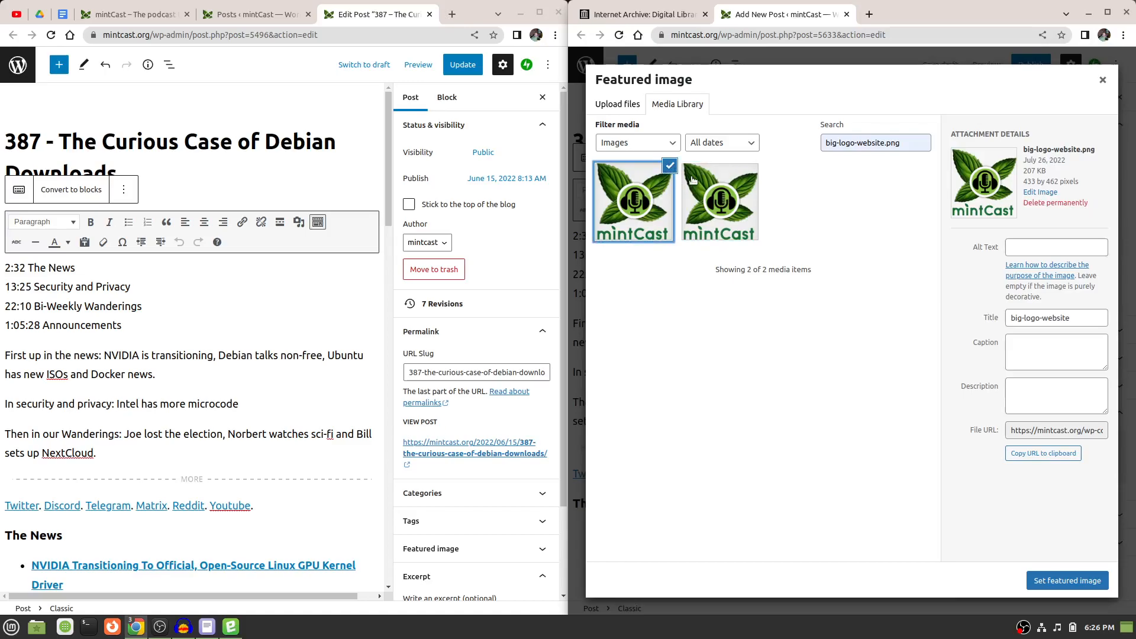
pyautogui.click(1053, 583)
pyautogui.scroll(-1, 1077, 355)
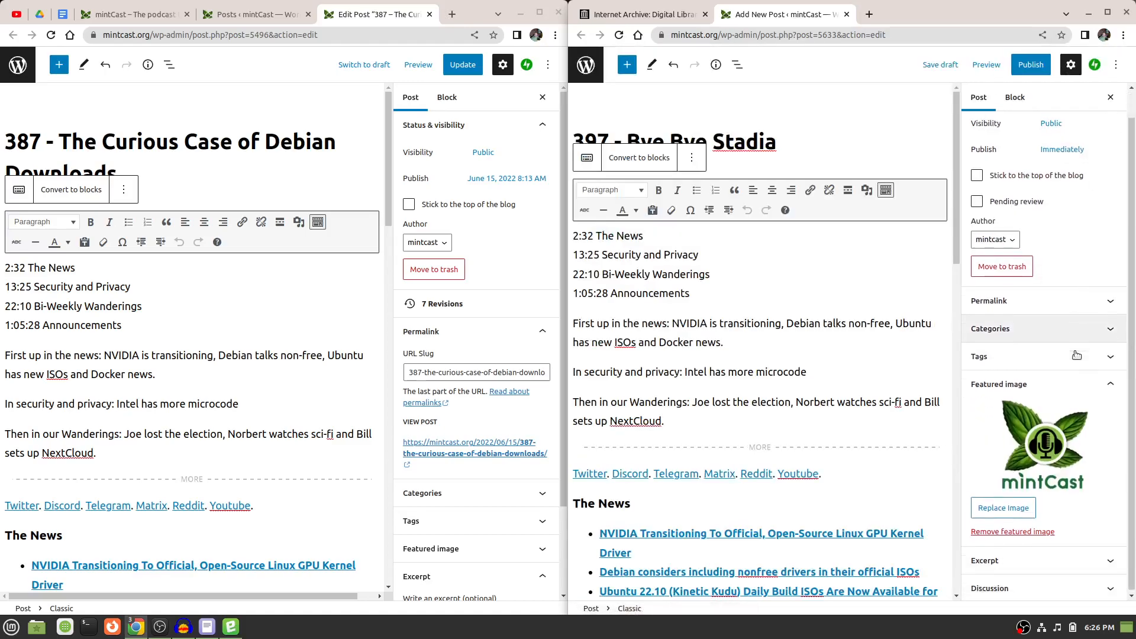
pyautogui.click(1106, 562)
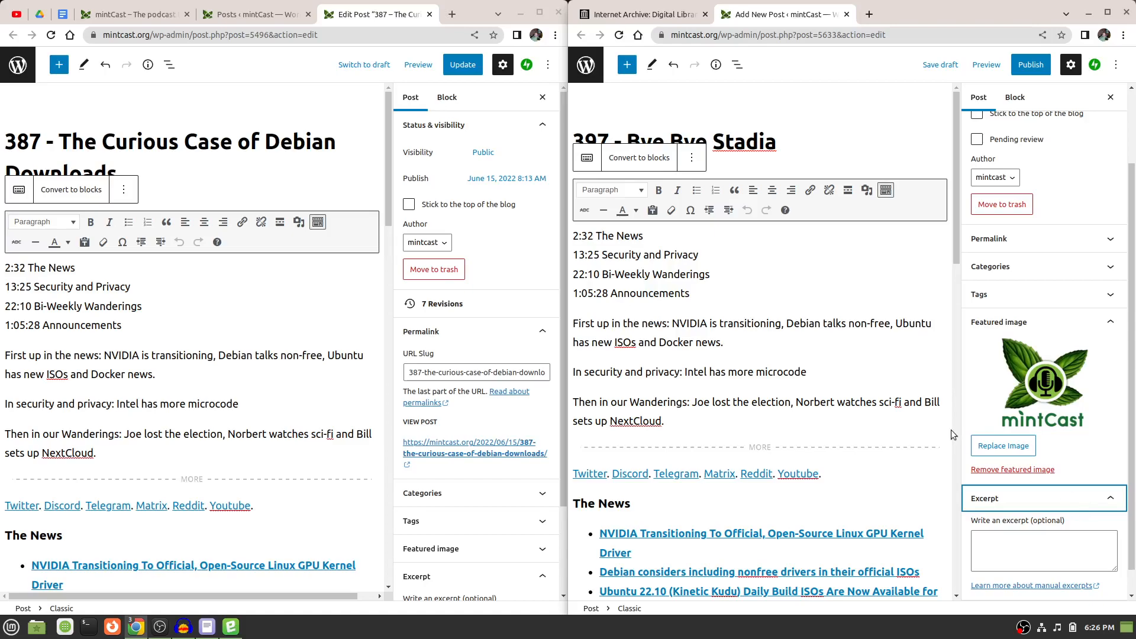
# Examine on the mintcast.org homepage where post excerpts are shown, in the latest episode banner and under Recent Posts.
pyautogui.click(100, 7)
pyautogui.click(102, 8)
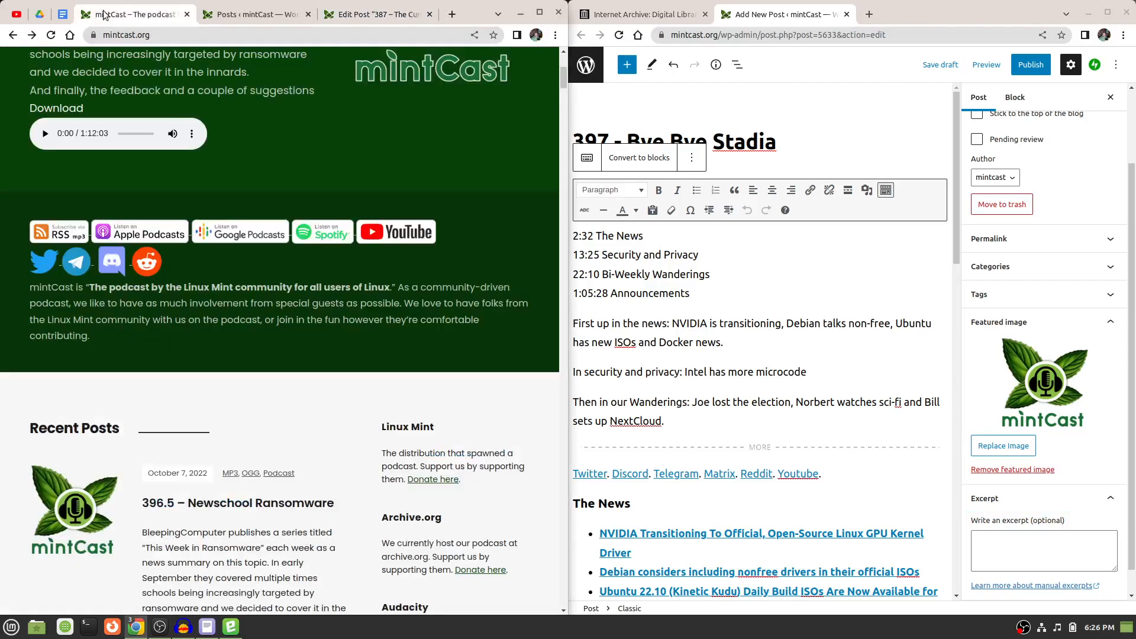
pyautogui.scroll(-3, 352, 108)
pyautogui.scroll(5, 353, 108)
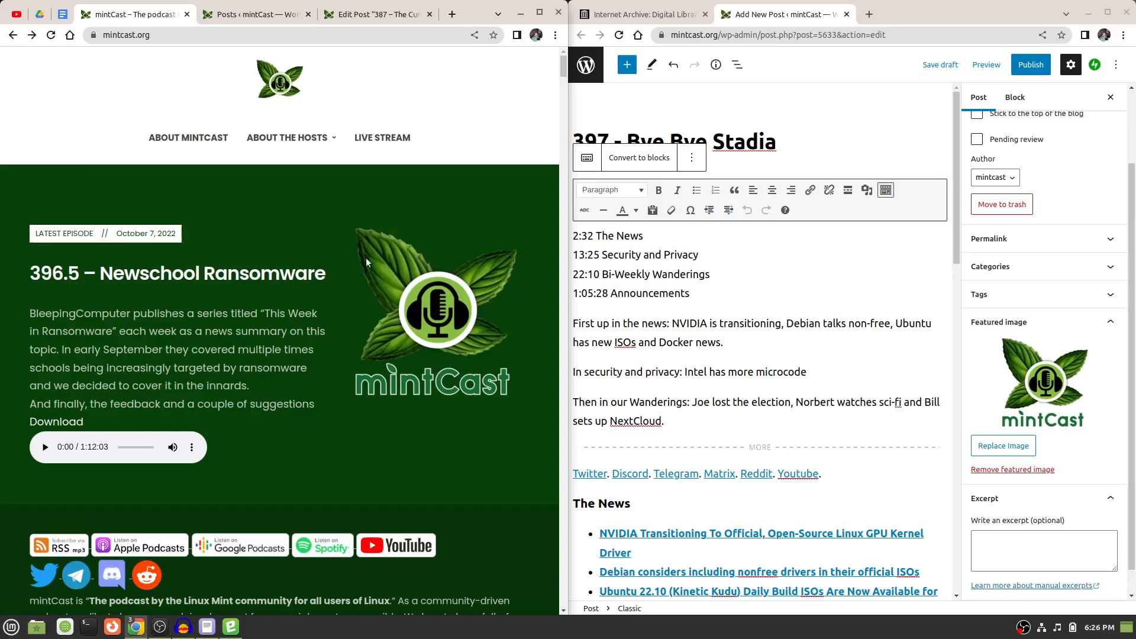
pyautogui.scroll(-3, 6, 385)
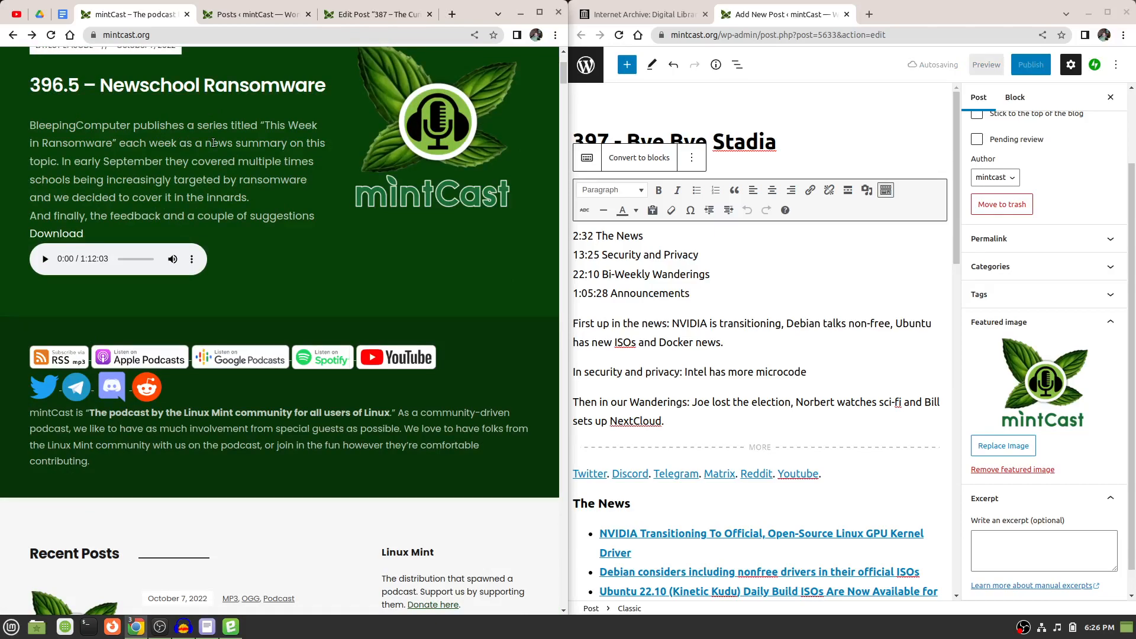
pyautogui.scroll(-5, 213, 143)
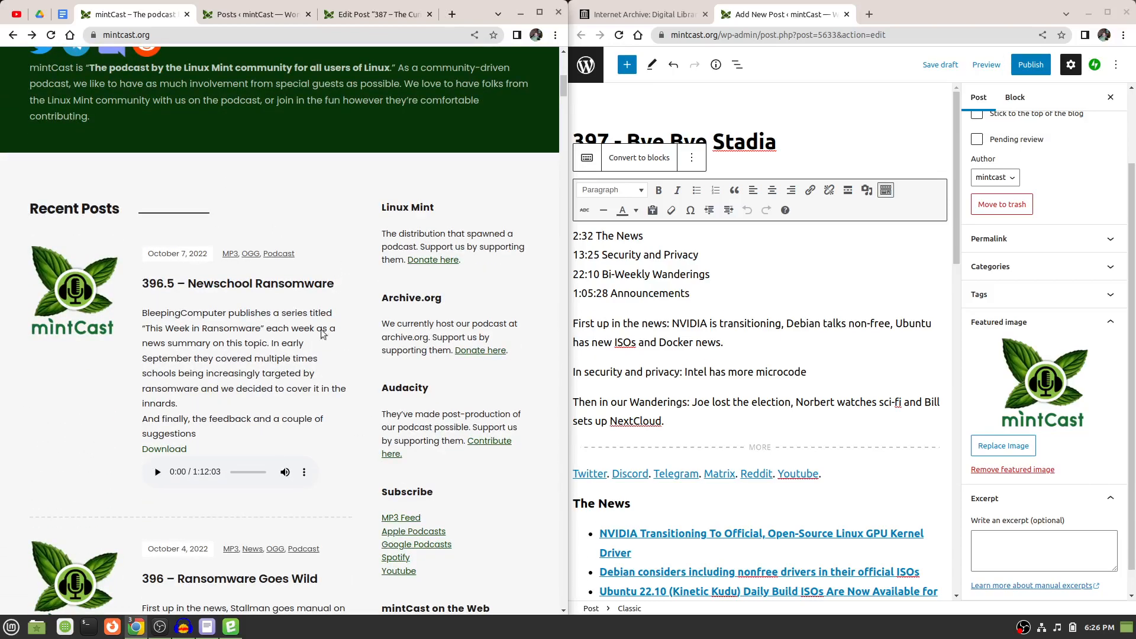
pyautogui.scroll(6, 461, 367)
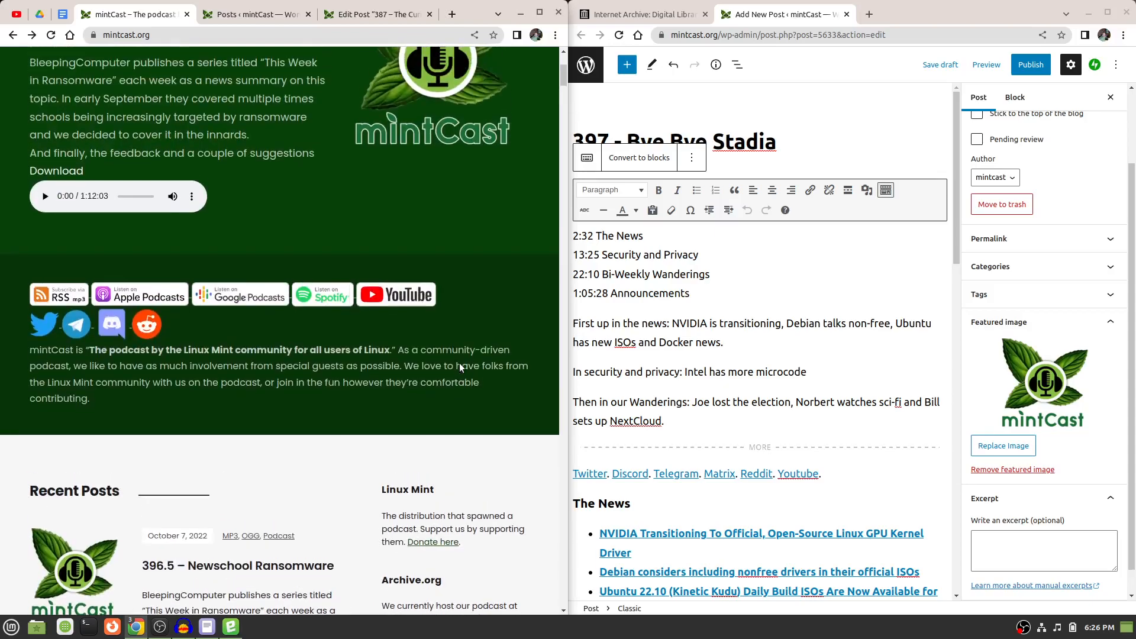
pyautogui.scroll(2, 459, 364)
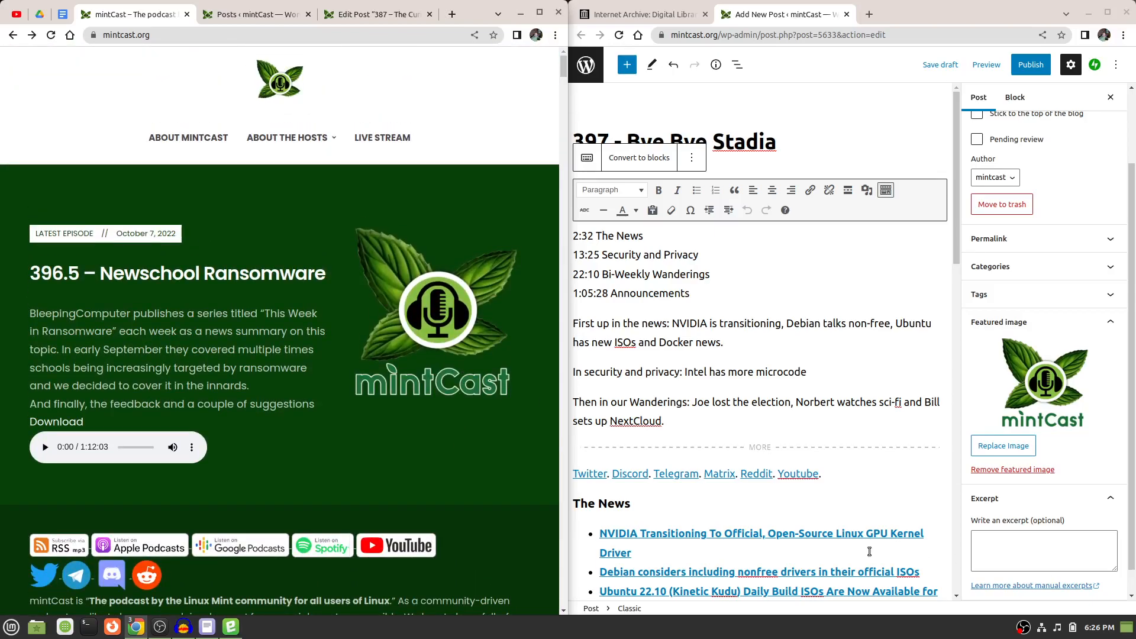
# Copy the full excerpt text from episode 387's Excerpt section.
pyautogui.click(350, 12)
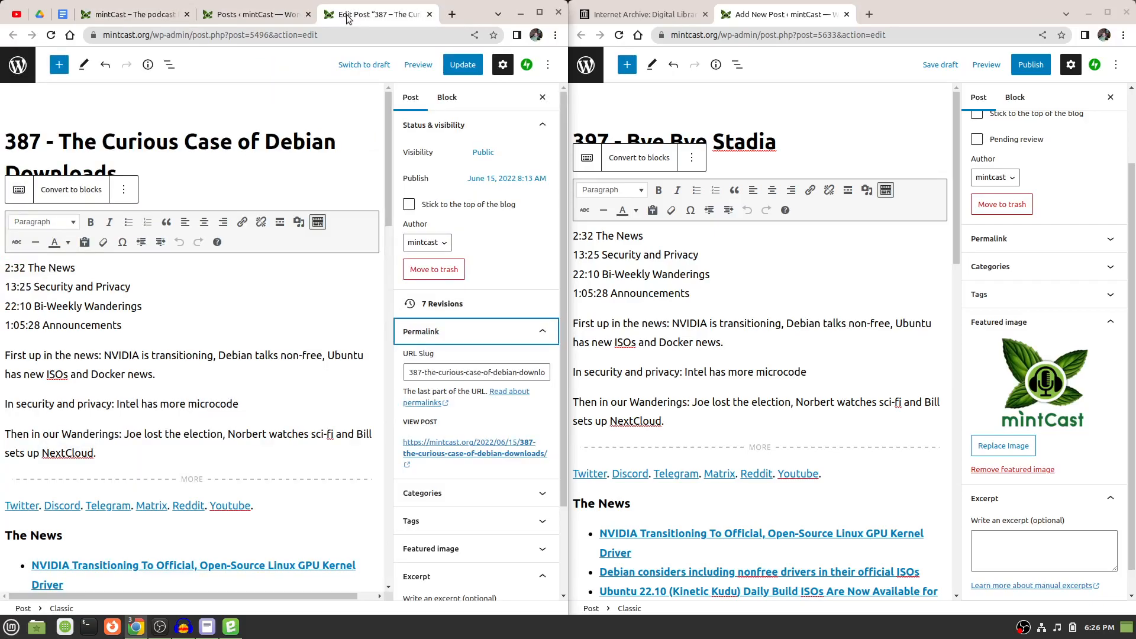
pyautogui.scroll(-3, 470, 527)
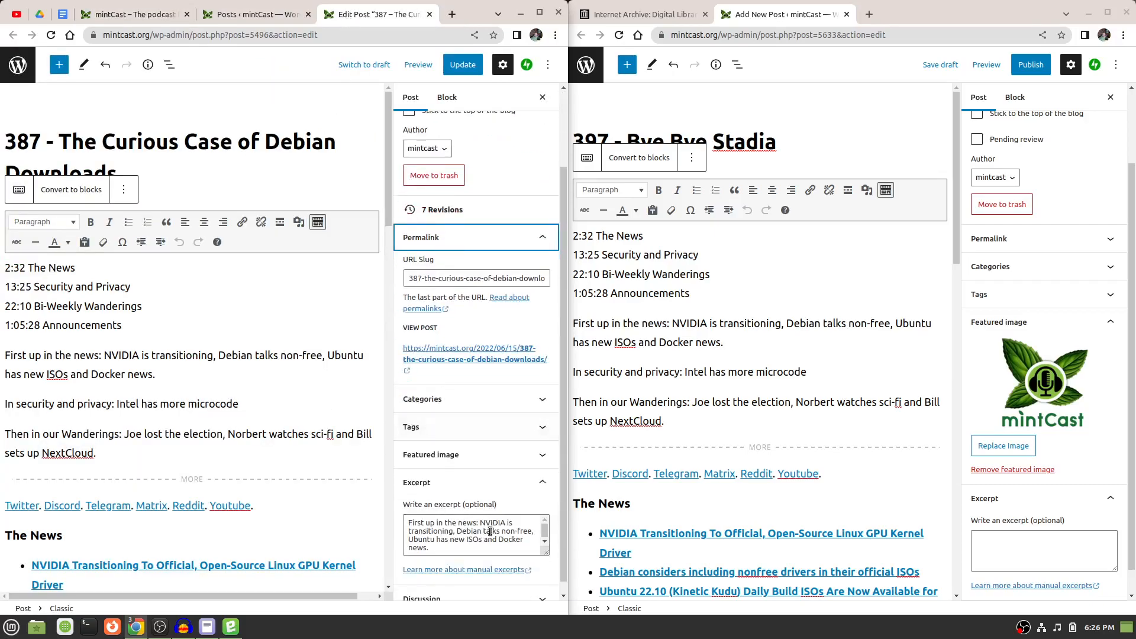
pyautogui.click(446, 537)
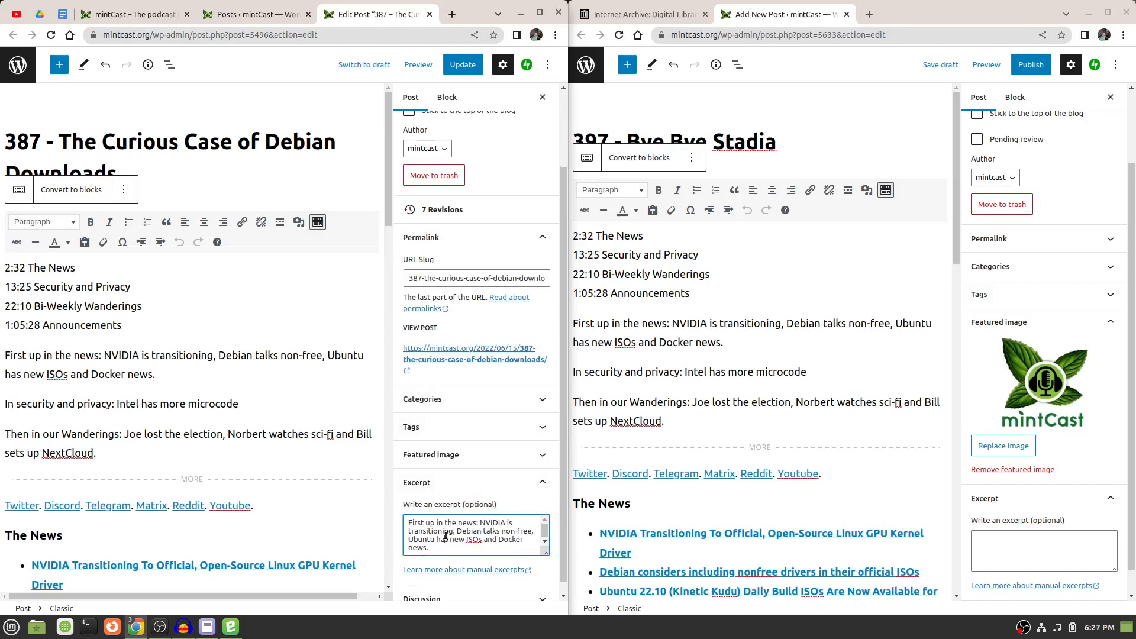
pyautogui.rightClick(446, 537)
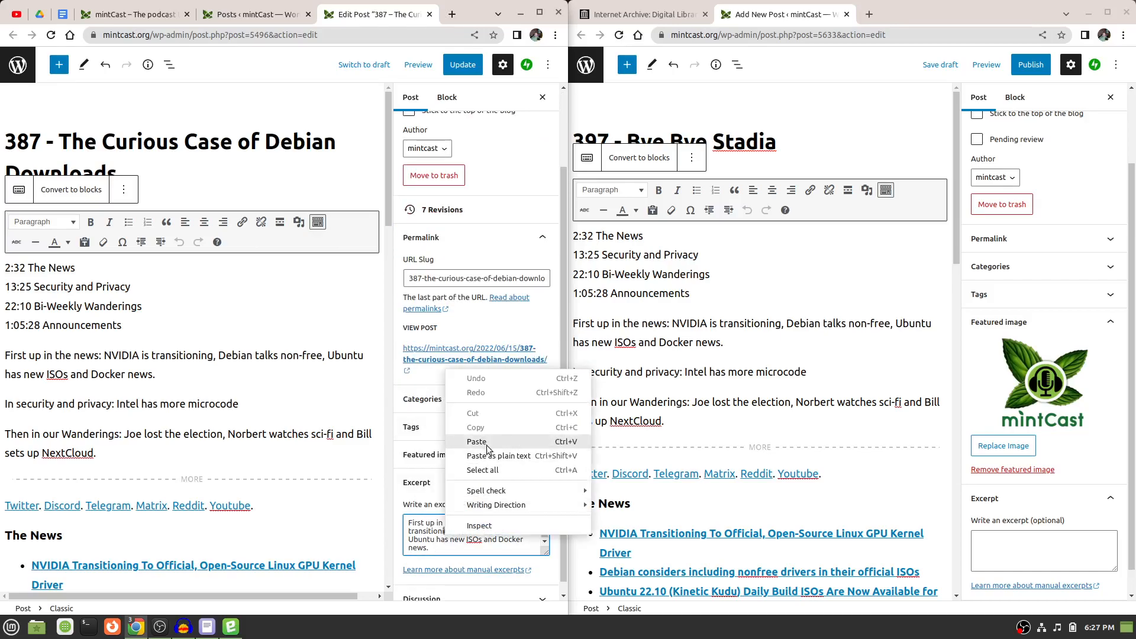
pyautogui.click(497, 471)
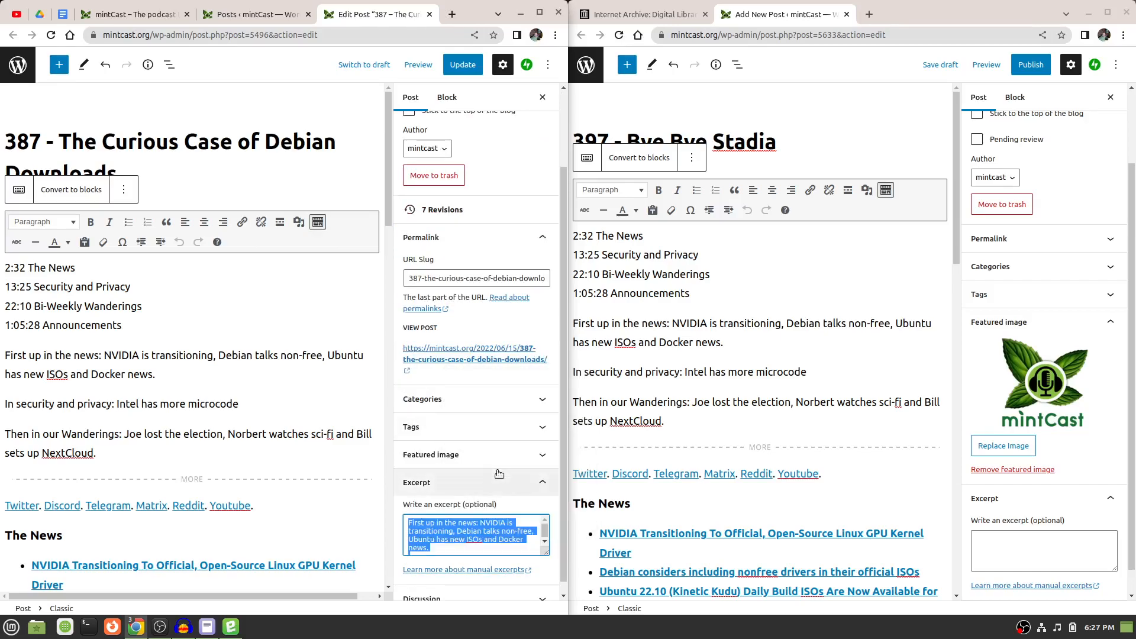
pyautogui.rightClick(469, 528)
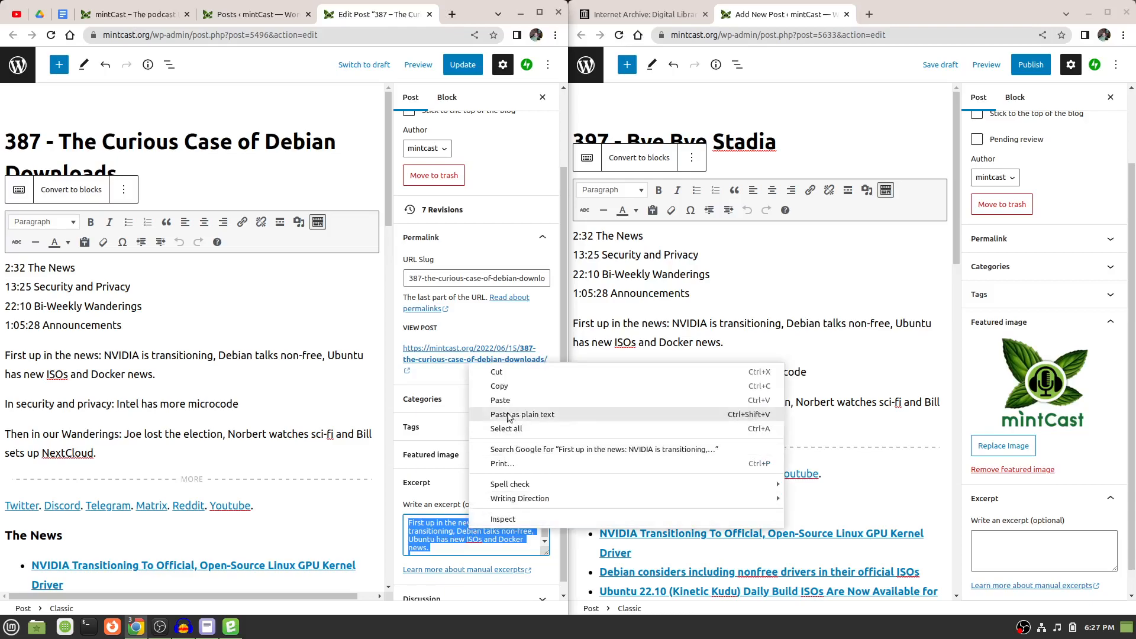
pyautogui.click(549, 387)
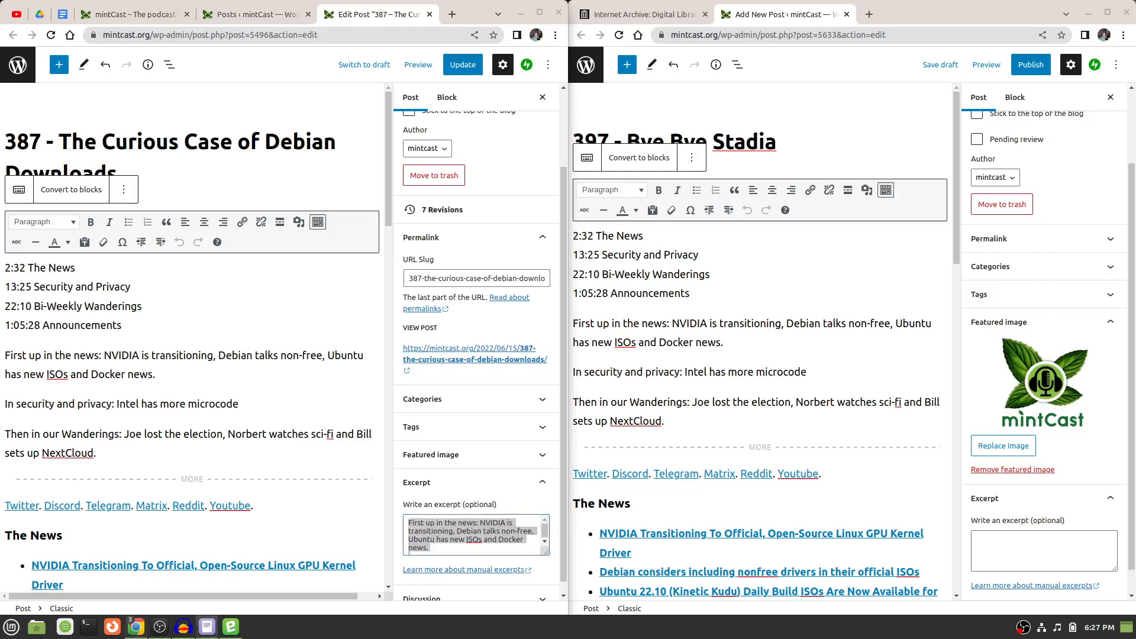
# Paste the copied 387 excerpt into the blank text editor document and place its window between the two browser windows.
pyautogui.moveTo(1135, 146); pyautogui.dragTo(629, 175)
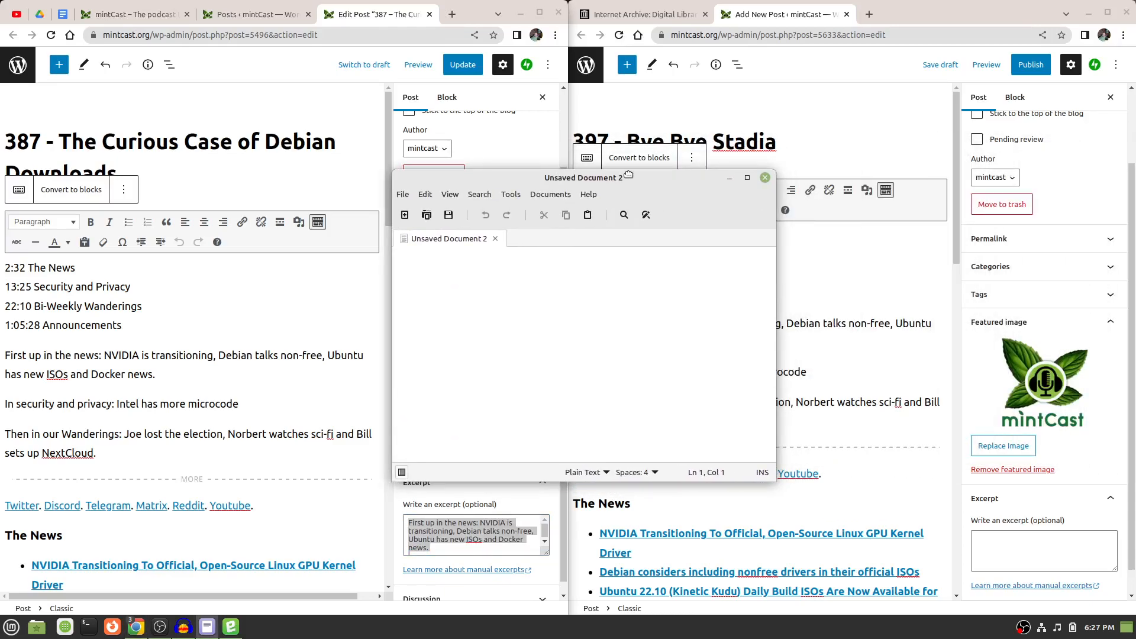
pyautogui.rightClick(989, 544)
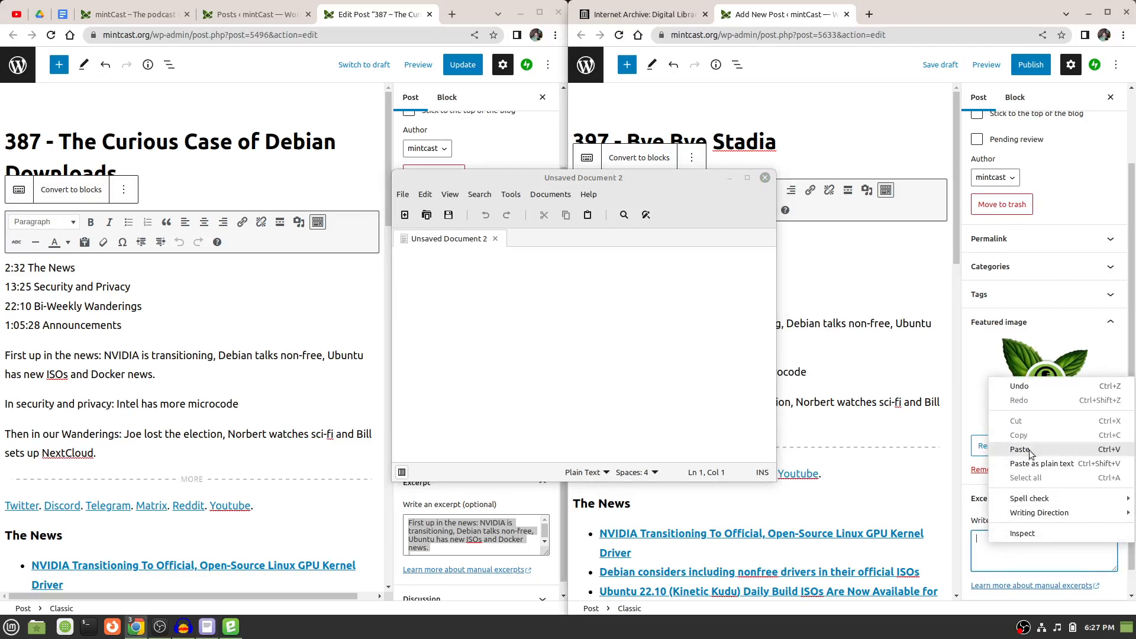
pyautogui.click(542, 318)
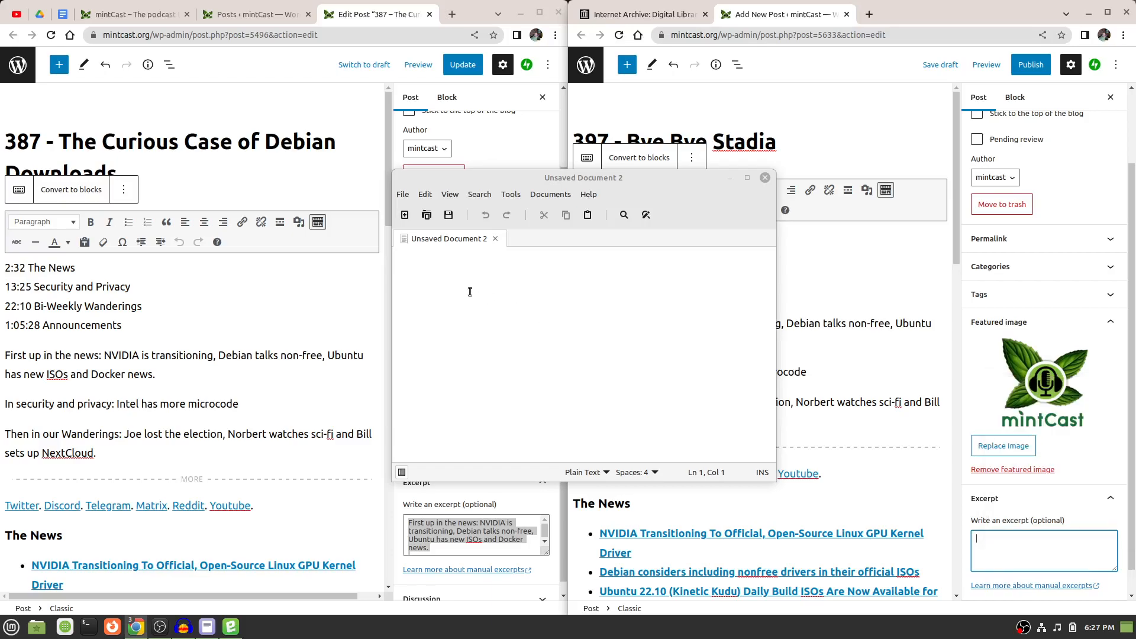
pyautogui.moveTo(616, 178); pyautogui.dragTo(556, 172)
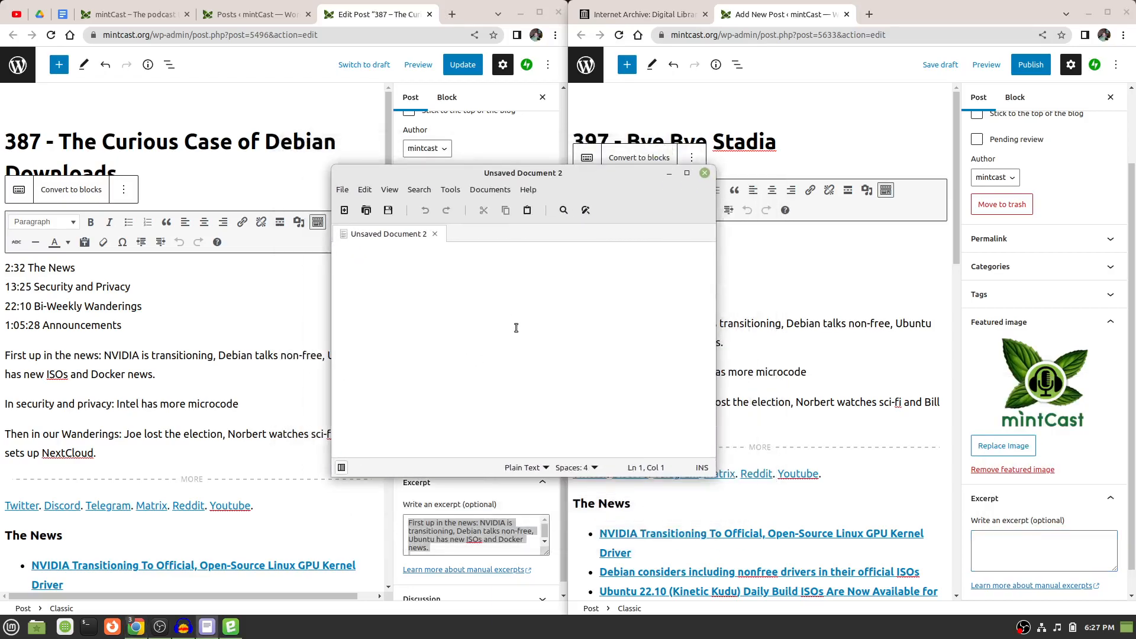
pyautogui.rightClick(390, 287)
pyautogui.click(440, 362)
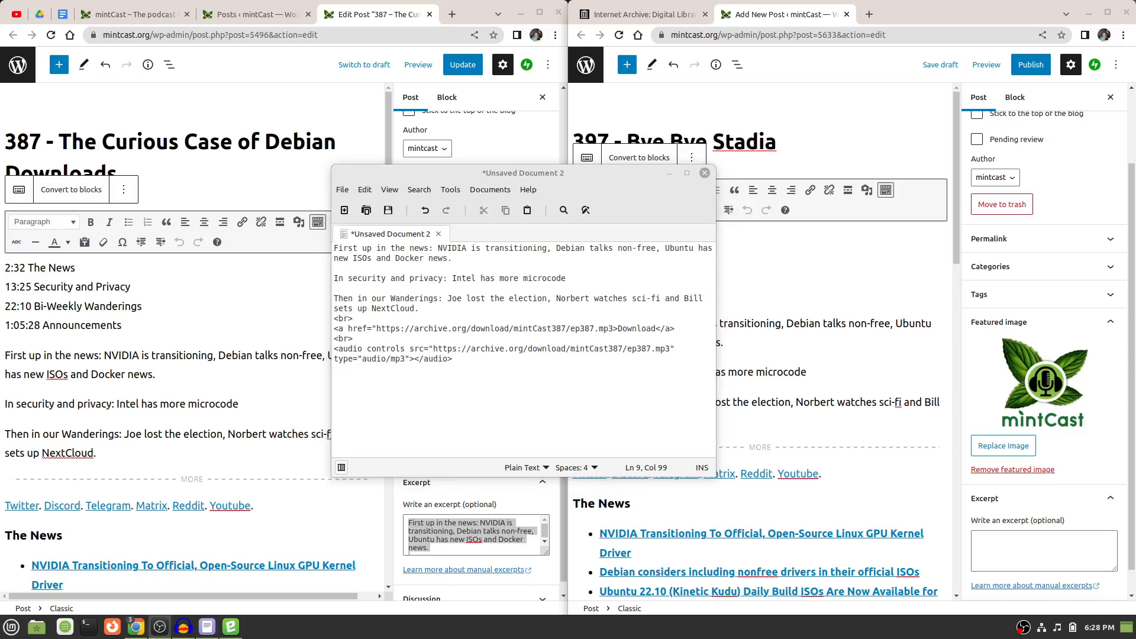
pyautogui.click(455, 175)
pyautogui.moveTo(456, 175); pyautogui.dragTo(516, 191)
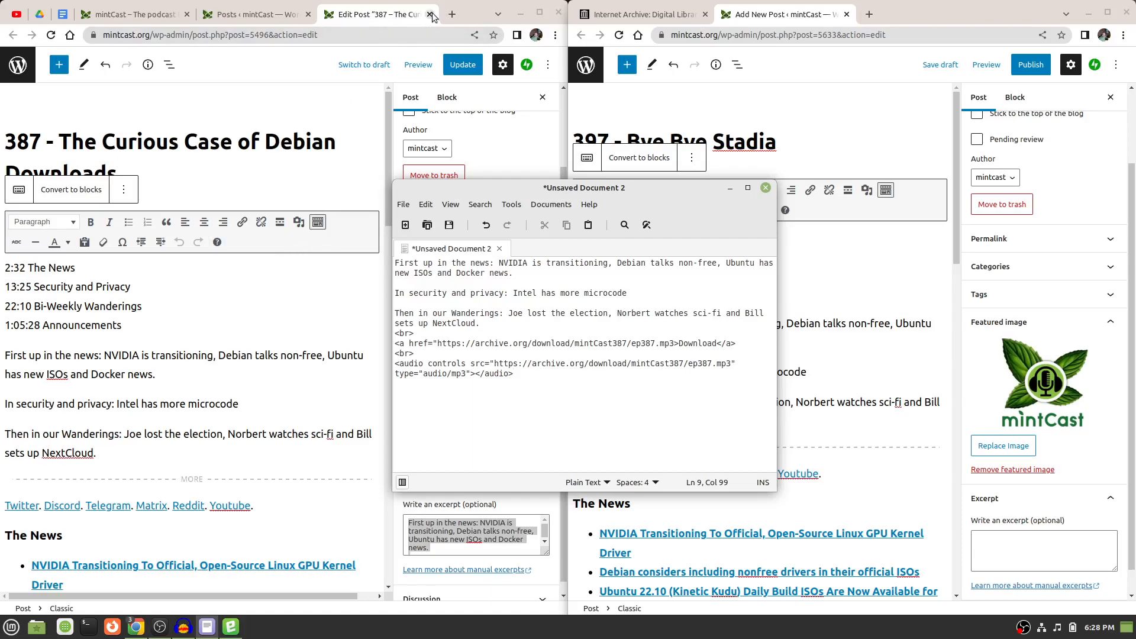
# Switch to the 397 Show Notes document in Google Docs to get the episode's introductory text.
pyautogui.click(242, 18)
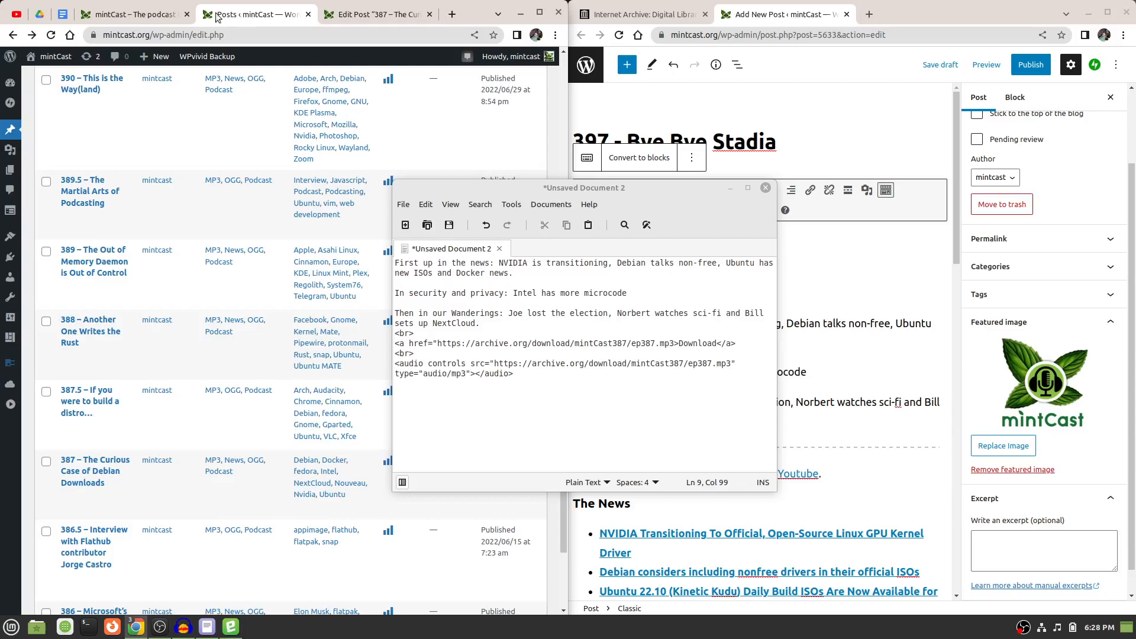
pyautogui.click(62, 19)
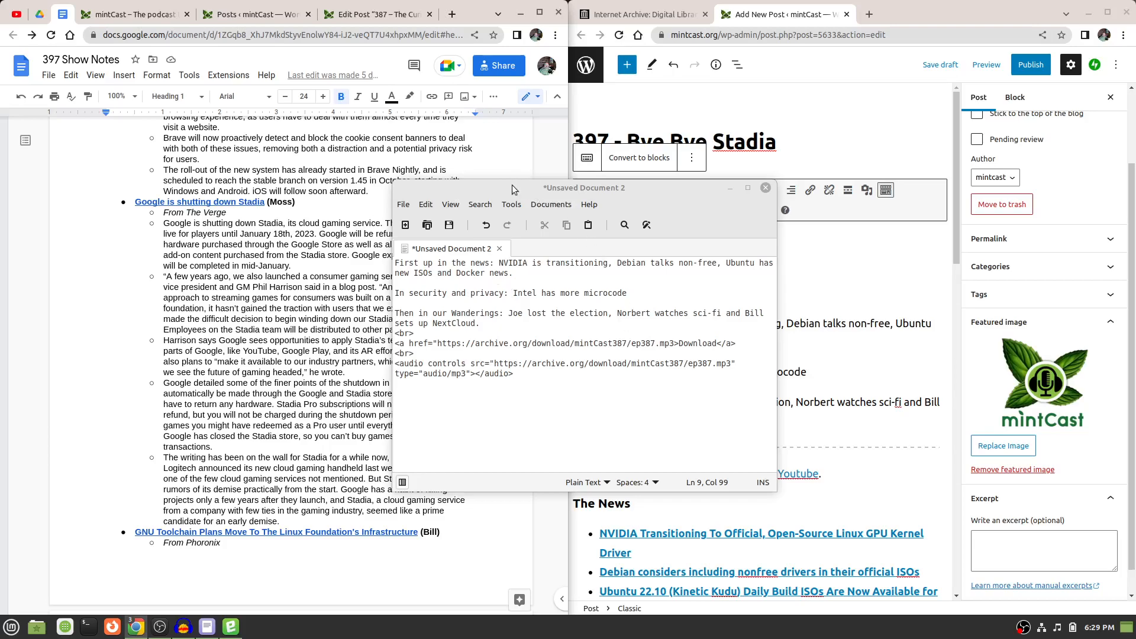
# Move the text editor window off the post editor and collapse the post's Status & visibility and Featured image settings.
pyautogui.moveTo(512, 185); pyautogui.dragTo(1135, 219)
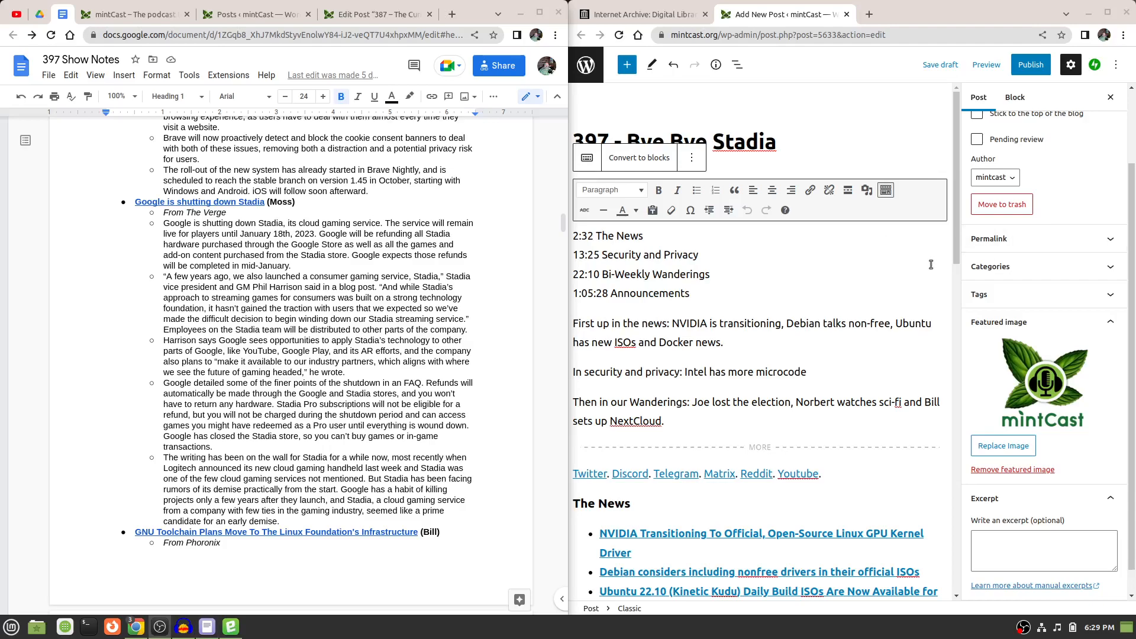
pyautogui.scroll(3, 1102, 247)
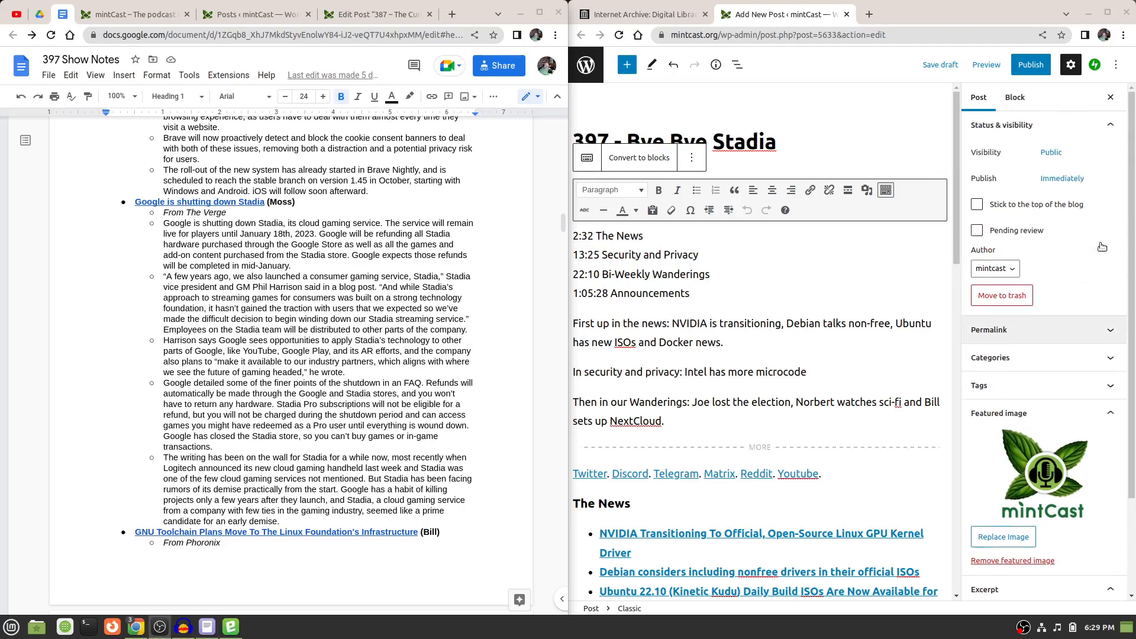
pyautogui.click(1115, 127)
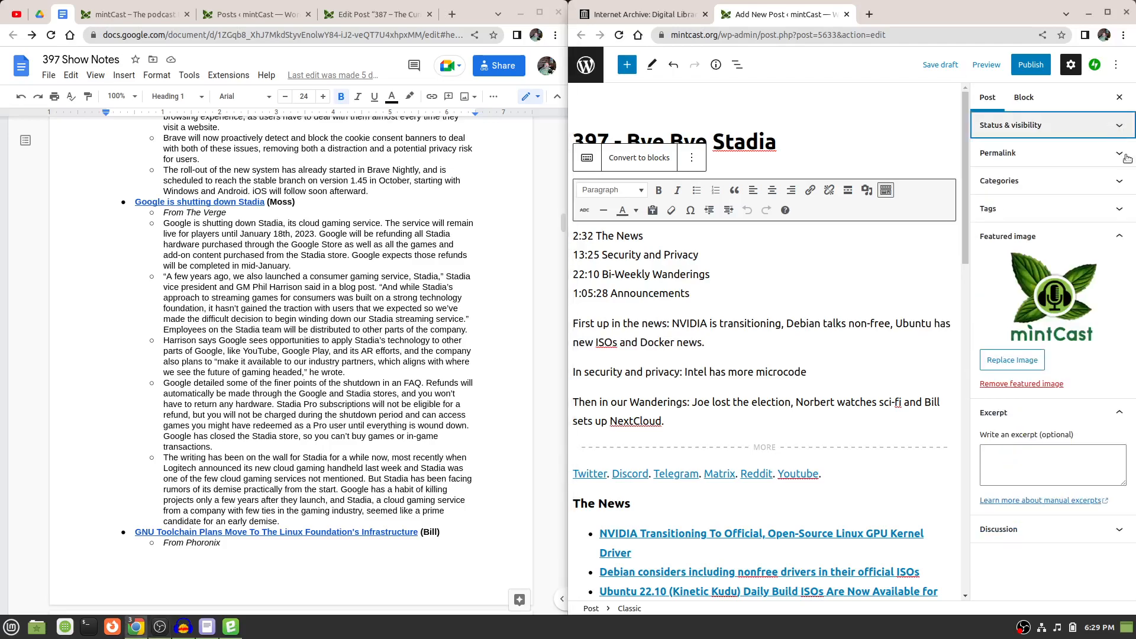
pyautogui.click(1125, 240)
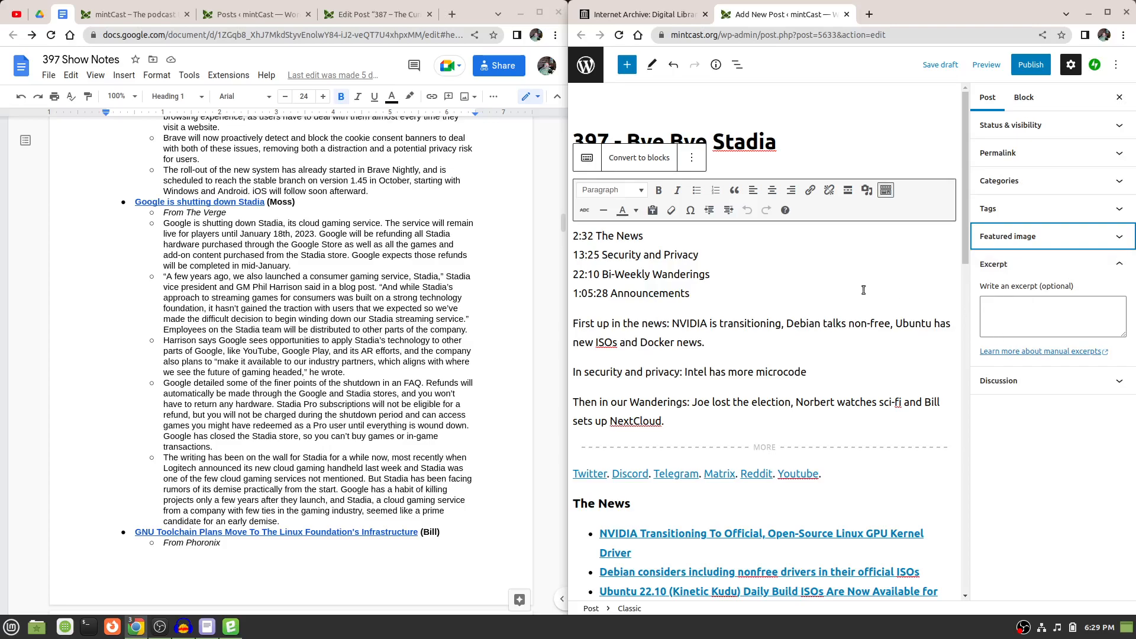
# Delete the four timestamp lines, from The News to Announcements, above the introductory text in the 397 post body.
pyautogui.scroll(8, 469, 249)
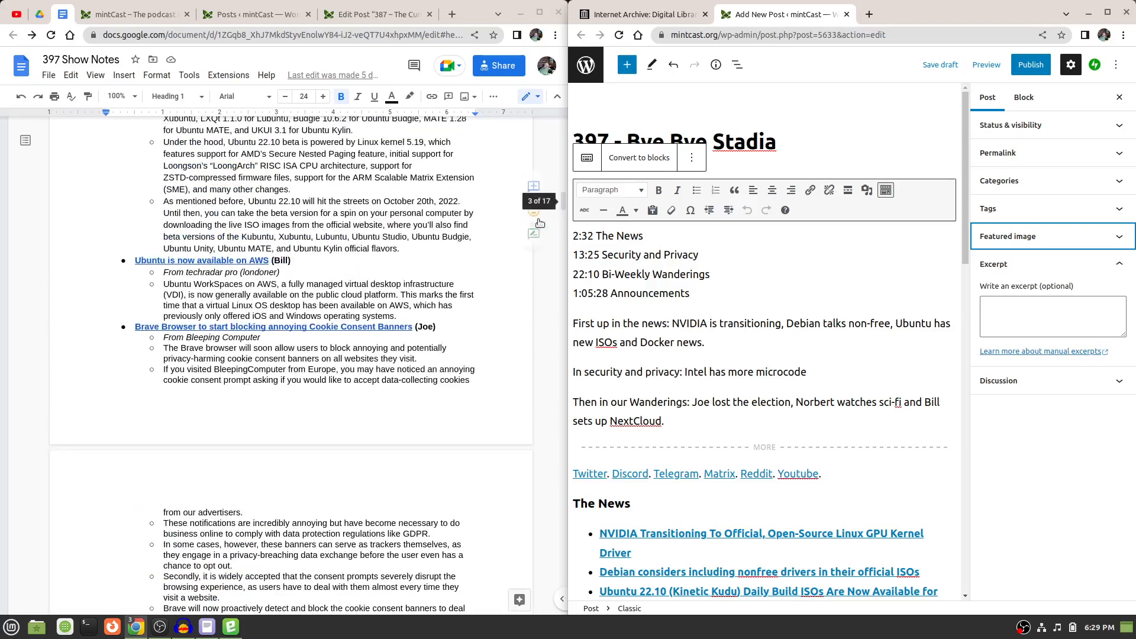
pyautogui.moveTo(564, 187); pyautogui.dragTo(565, 187)
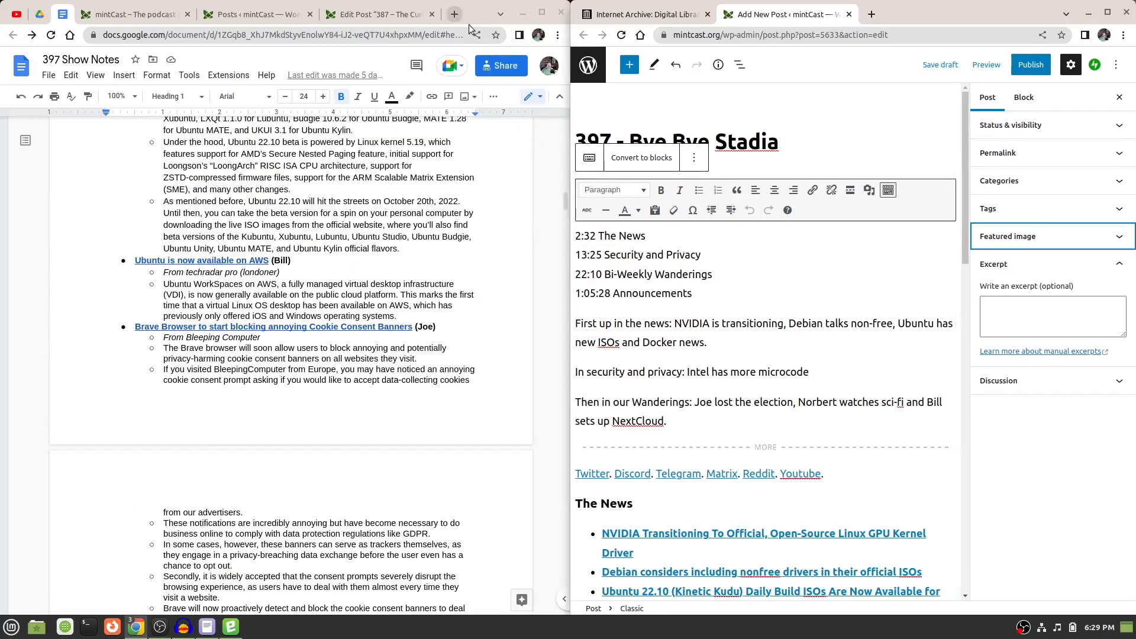
pyautogui.moveTo(565, 201); pyautogui.dragTo(559, 134)
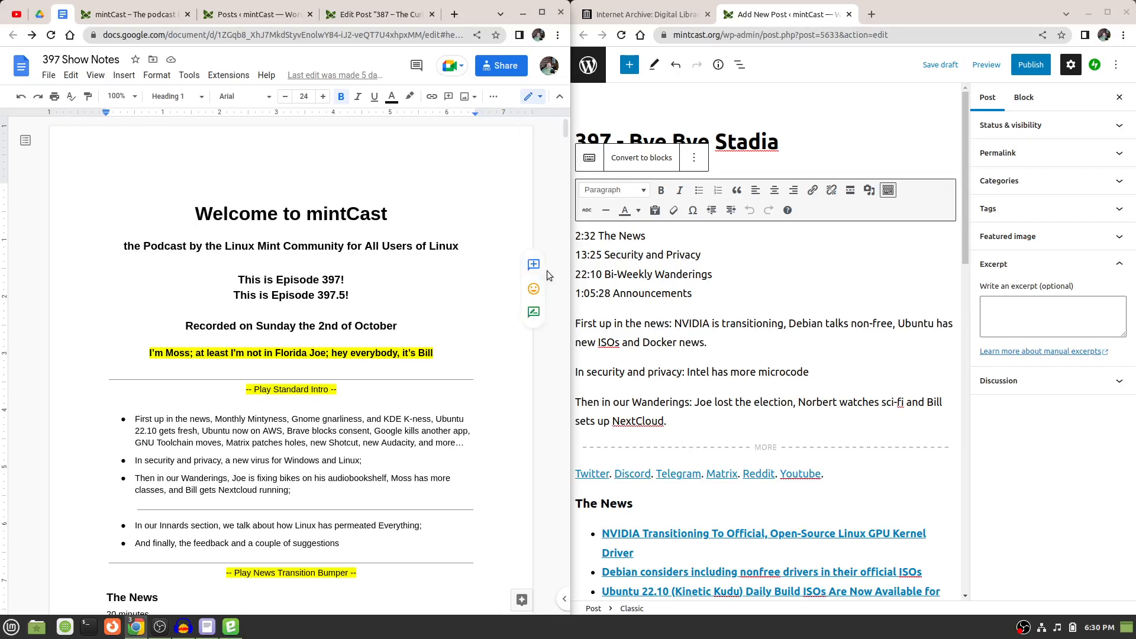
pyautogui.scroll(-1, 547, 271)
pyautogui.scroll(-2, 752, 341)
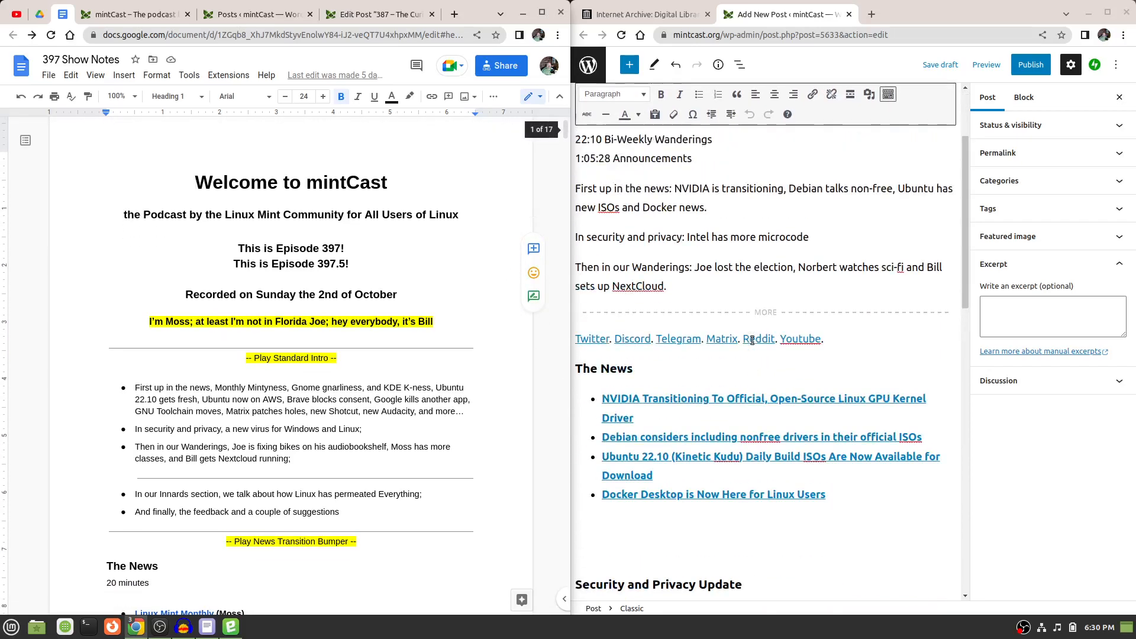
pyautogui.scroll(2, 751, 340)
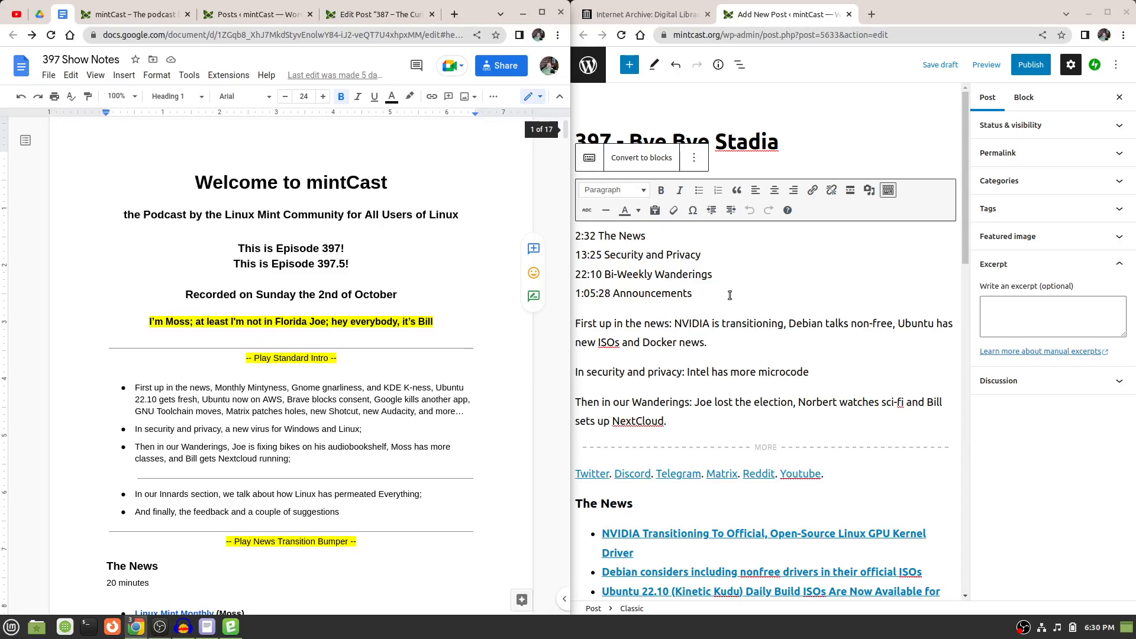
pyautogui.moveTo(704, 294); pyautogui.dragTo(577, 244)
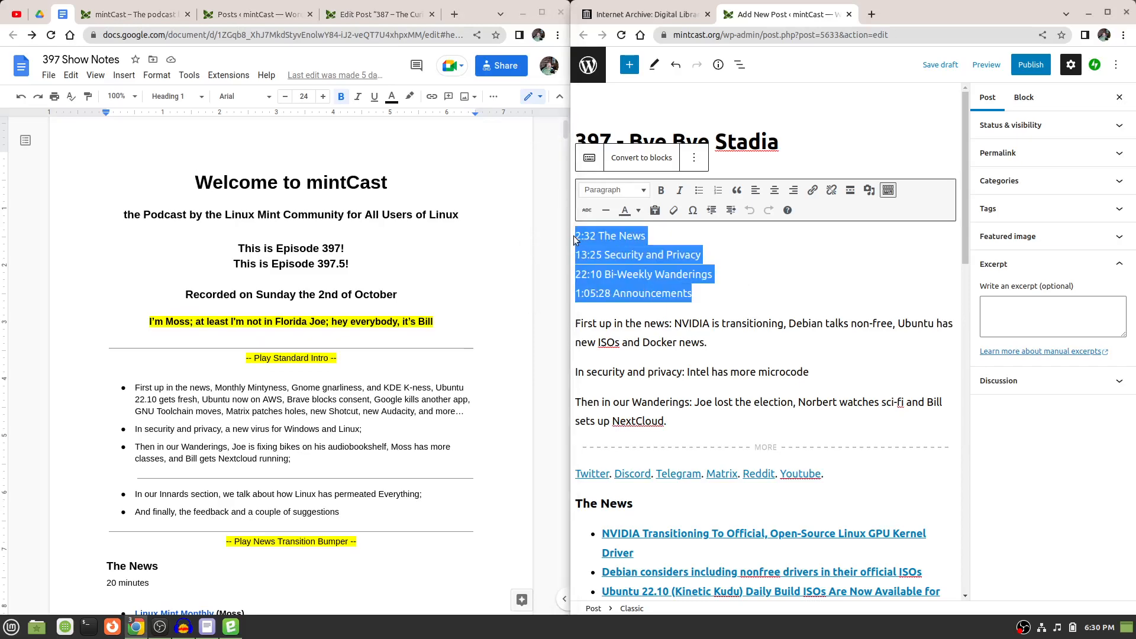
pyautogui.press('BackSpace')
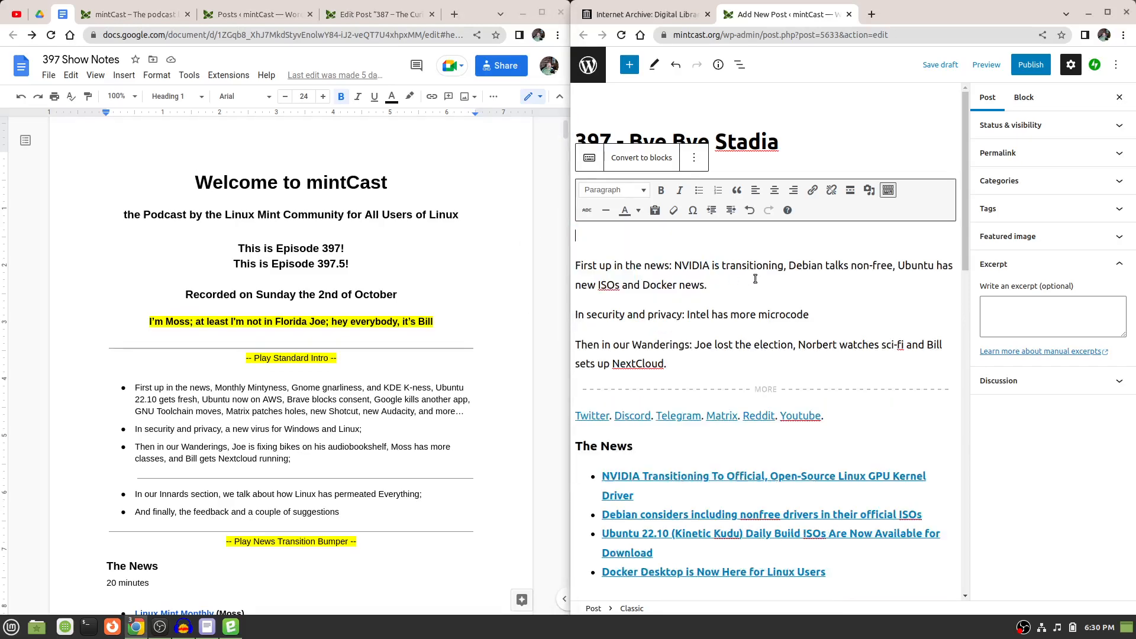
pyautogui.press('Delete')
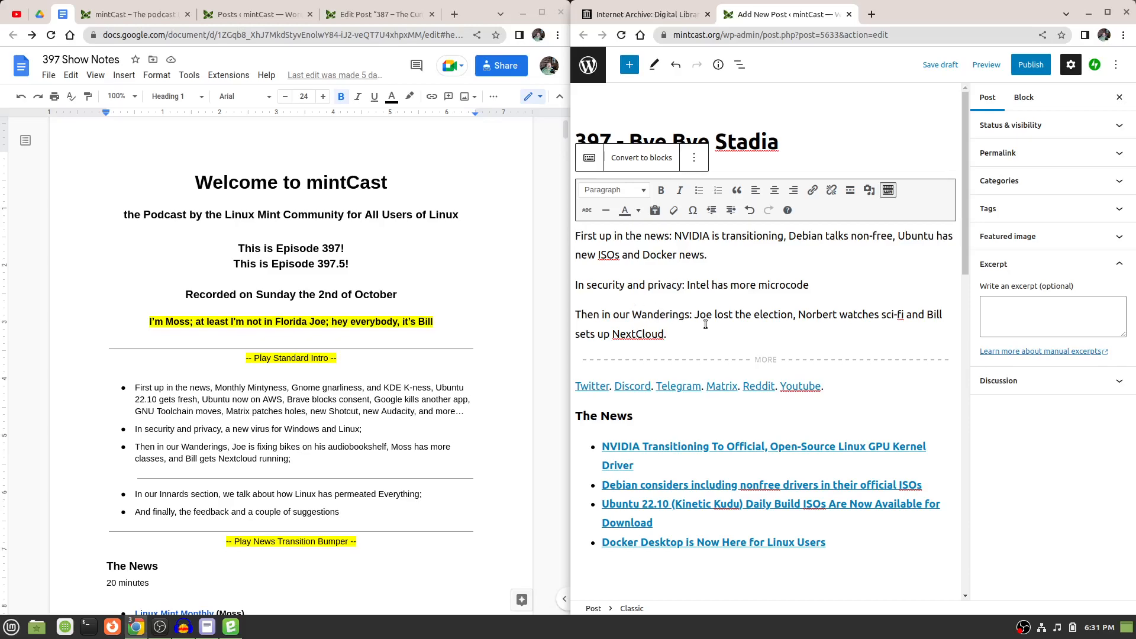
# Compare the News and Security and Privacy stories in the 397 show notes with the linked headline lists in the post body.
pyautogui.scroll(-12, 396, 336)
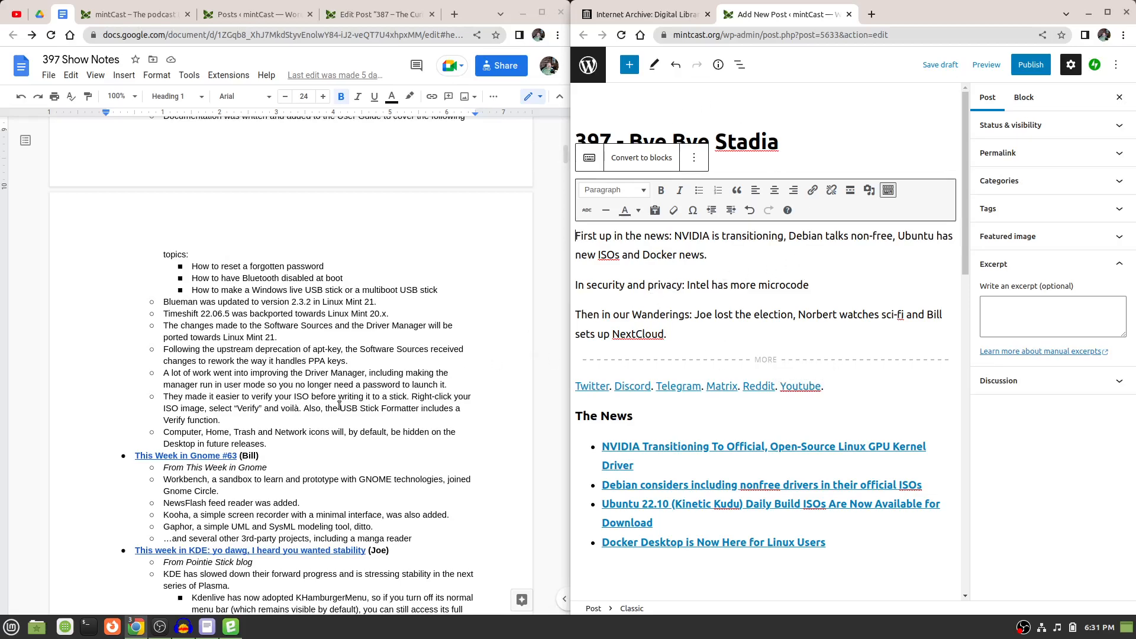
pyautogui.scroll(-5, 438, 371)
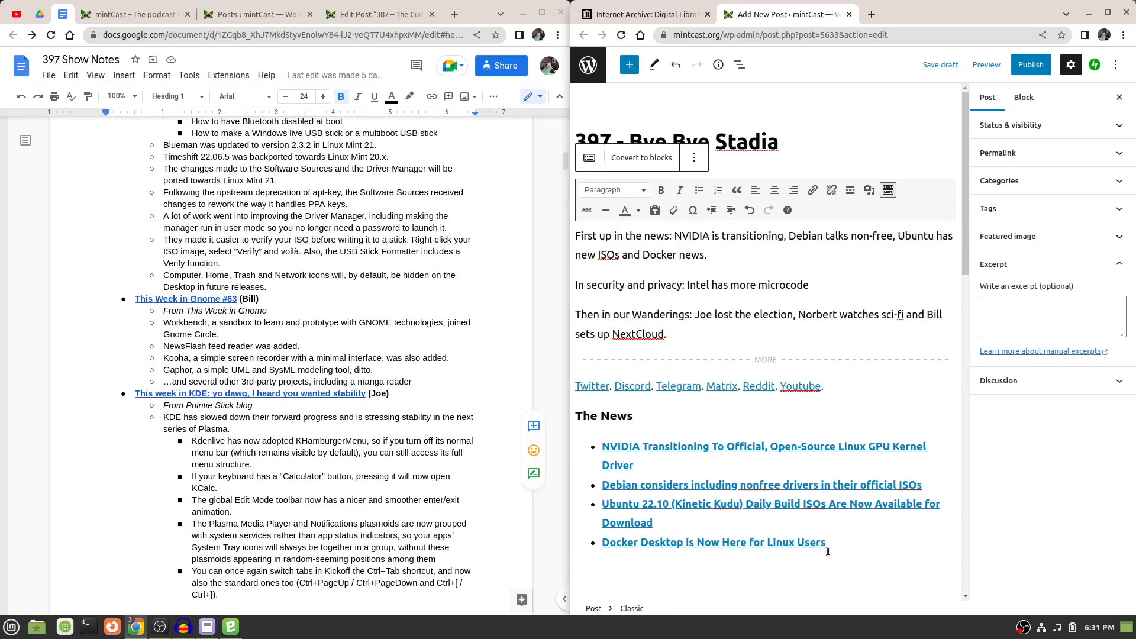
pyautogui.scroll(-2, 792, 507)
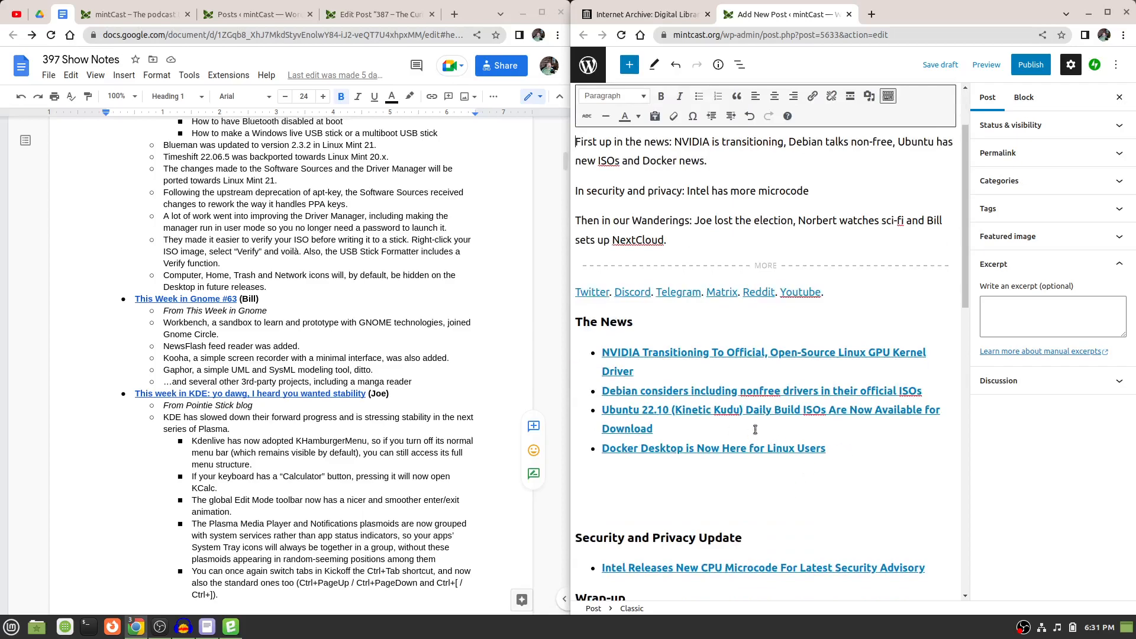
pyautogui.moveTo(832, 453); pyautogui.dragTo(600, 343)
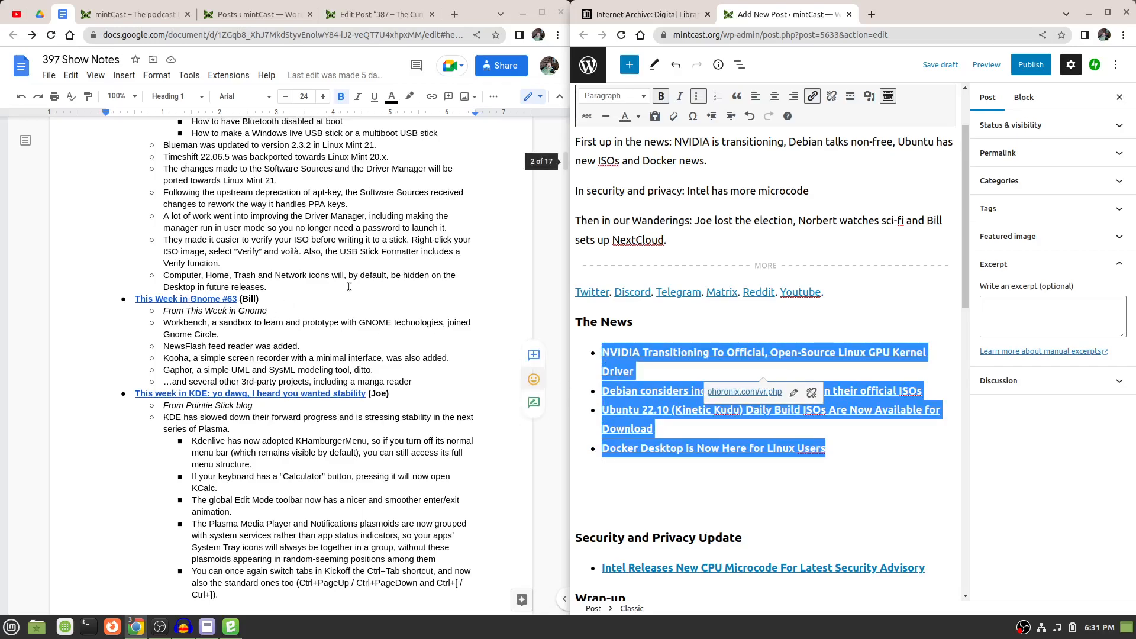
pyautogui.click(883, 323)
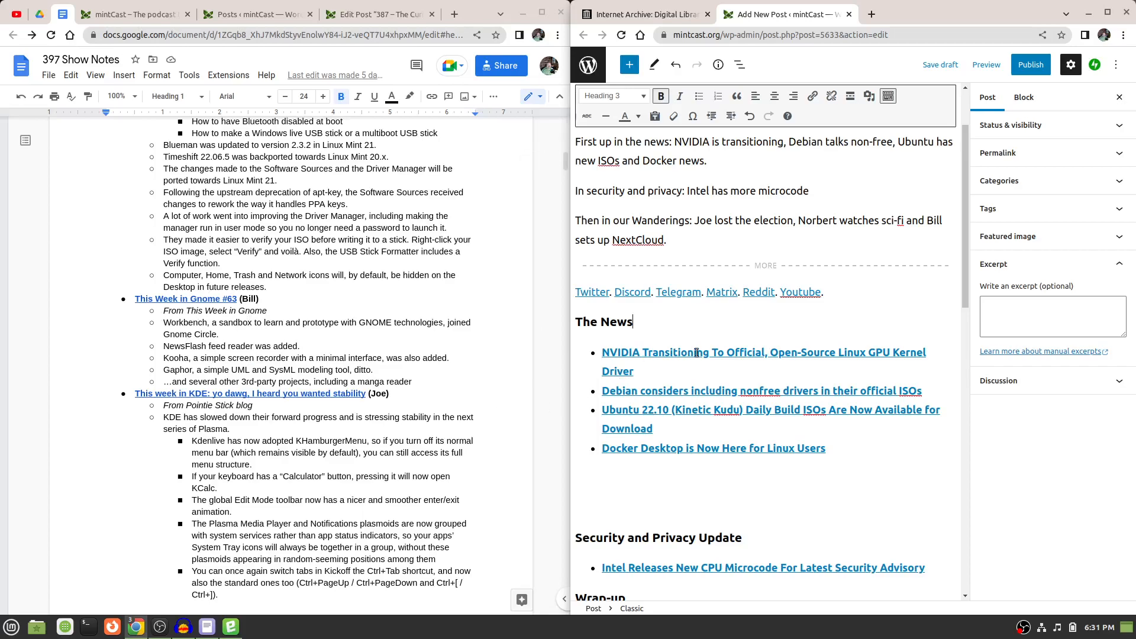
pyautogui.scroll(-12, 297, 341)
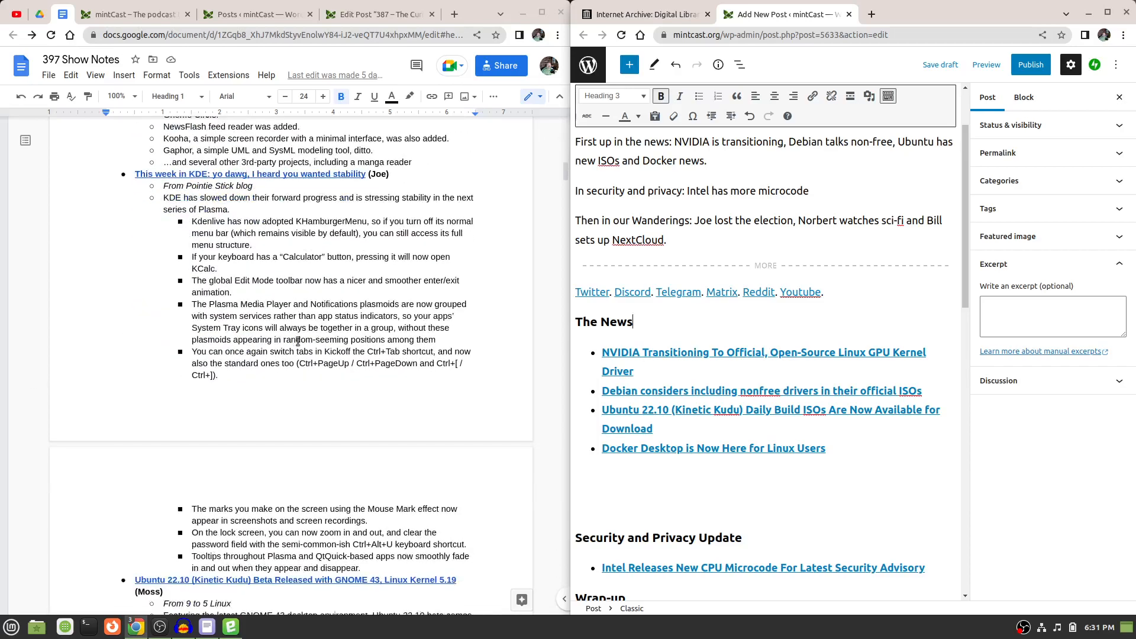
pyautogui.scroll(-15, 298, 342)
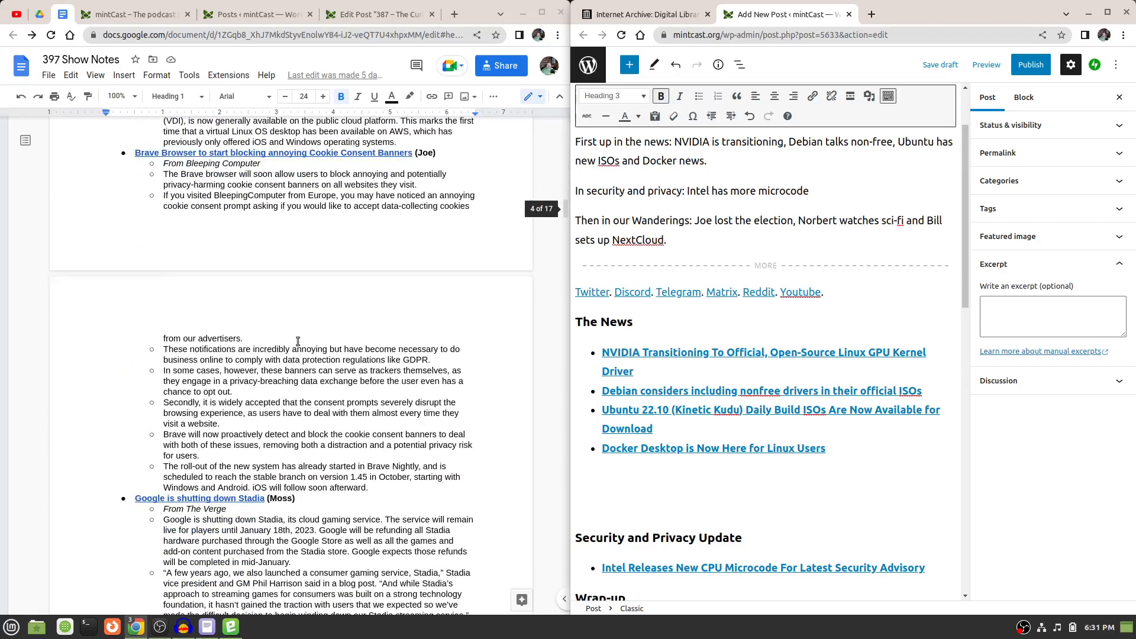
pyautogui.scroll(-15, 297, 341)
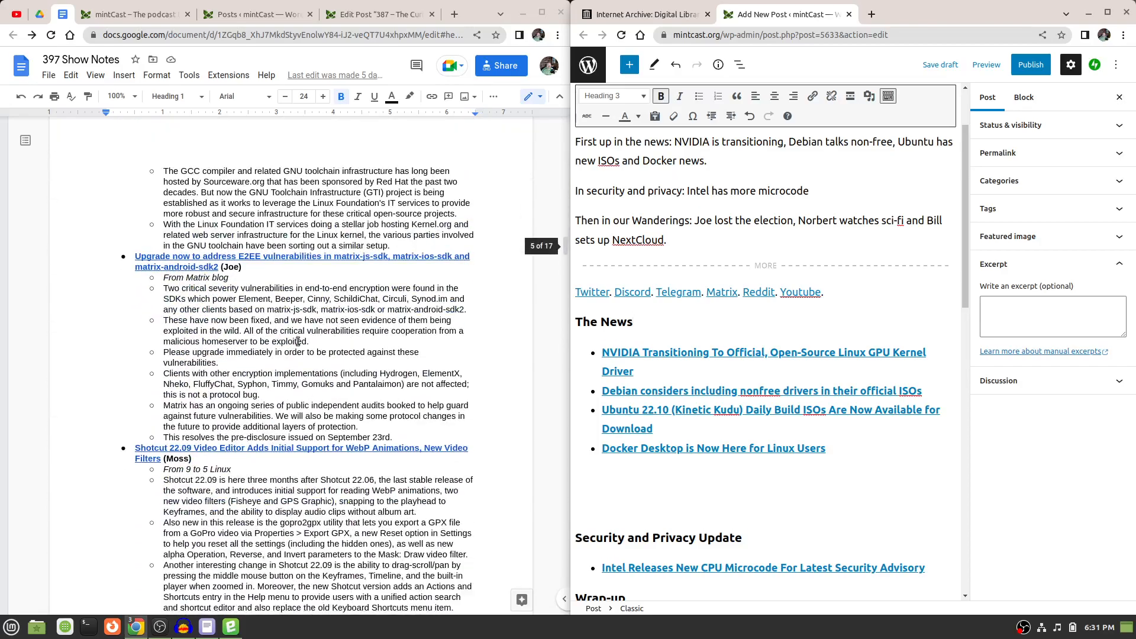
pyautogui.scroll(-15, 298, 341)
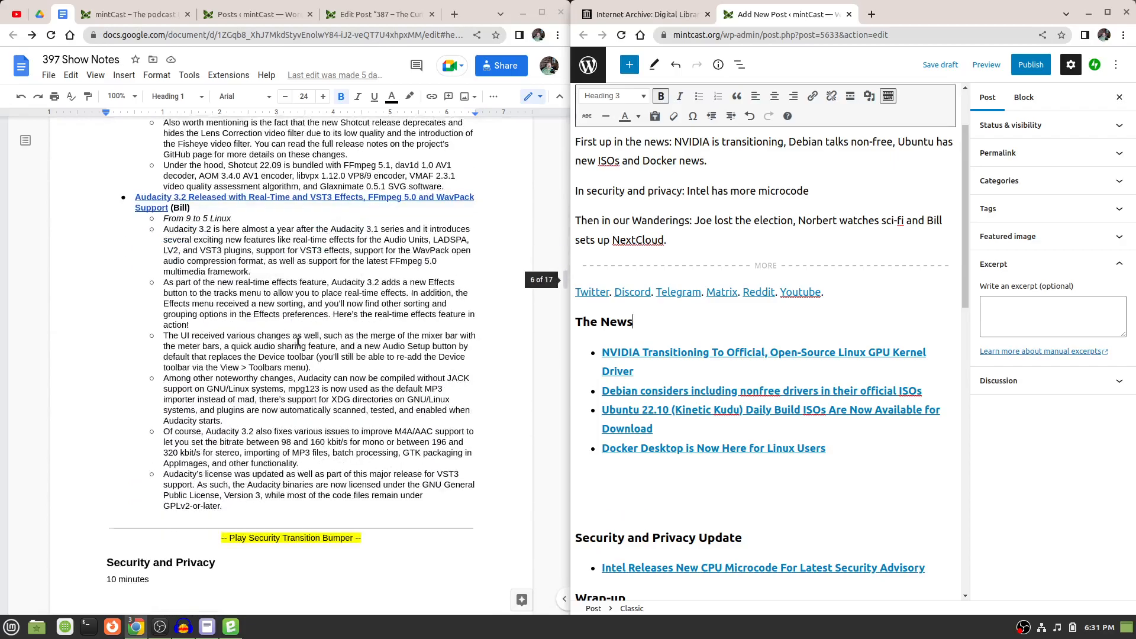
pyautogui.scroll(-5, 298, 342)
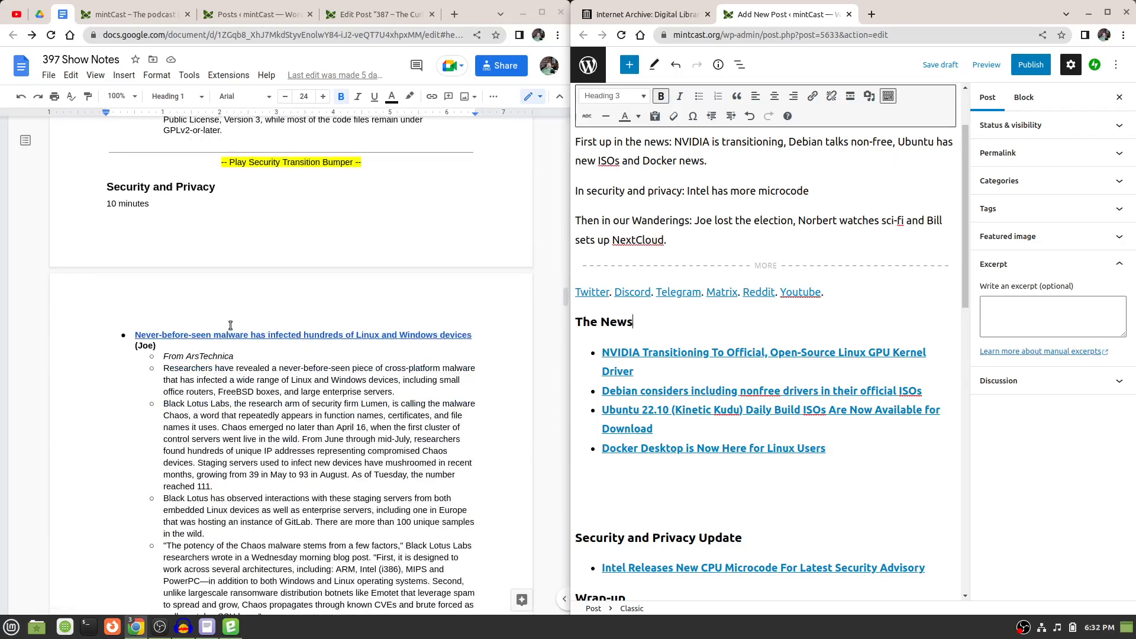
pyautogui.click(712, 391)
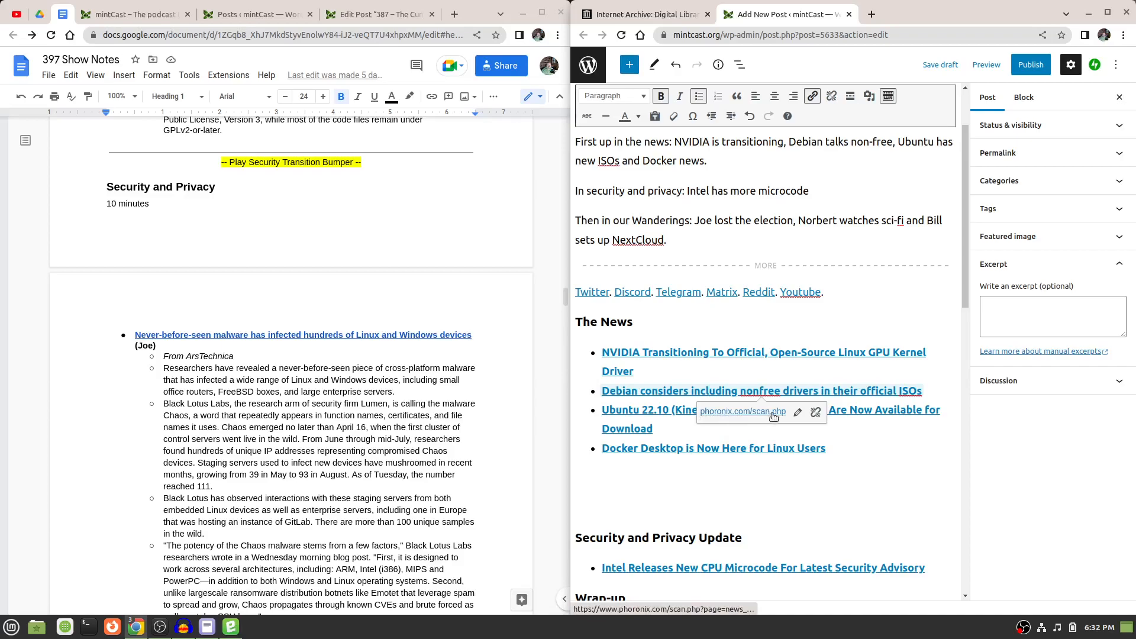
pyautogui.click(740, 436)
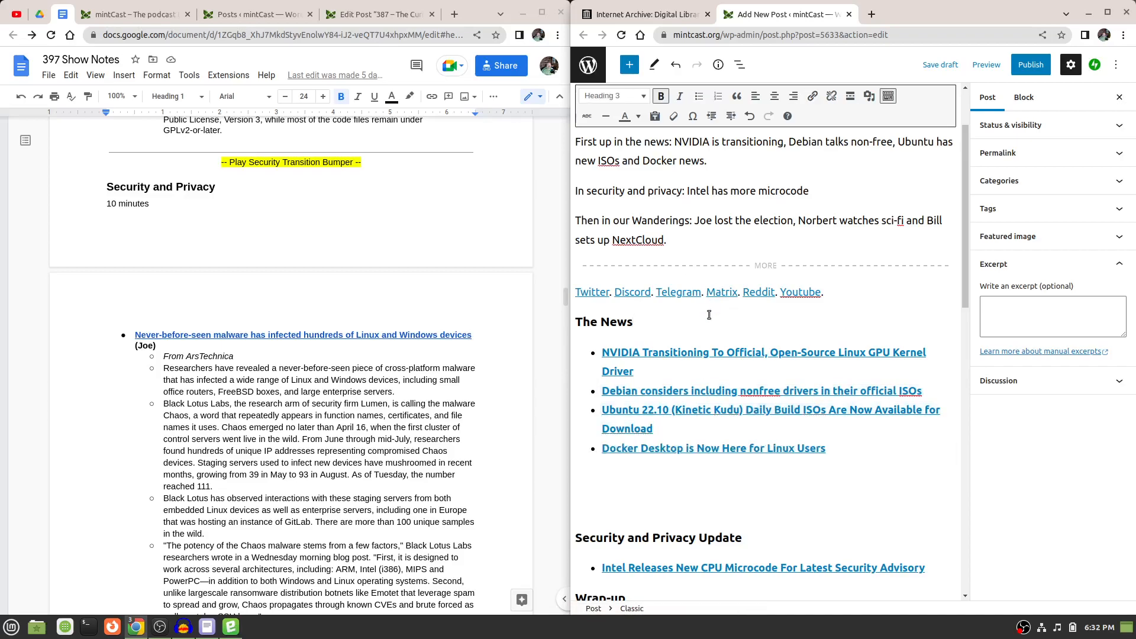
pyautogui.scroll(-1, 359, 421)
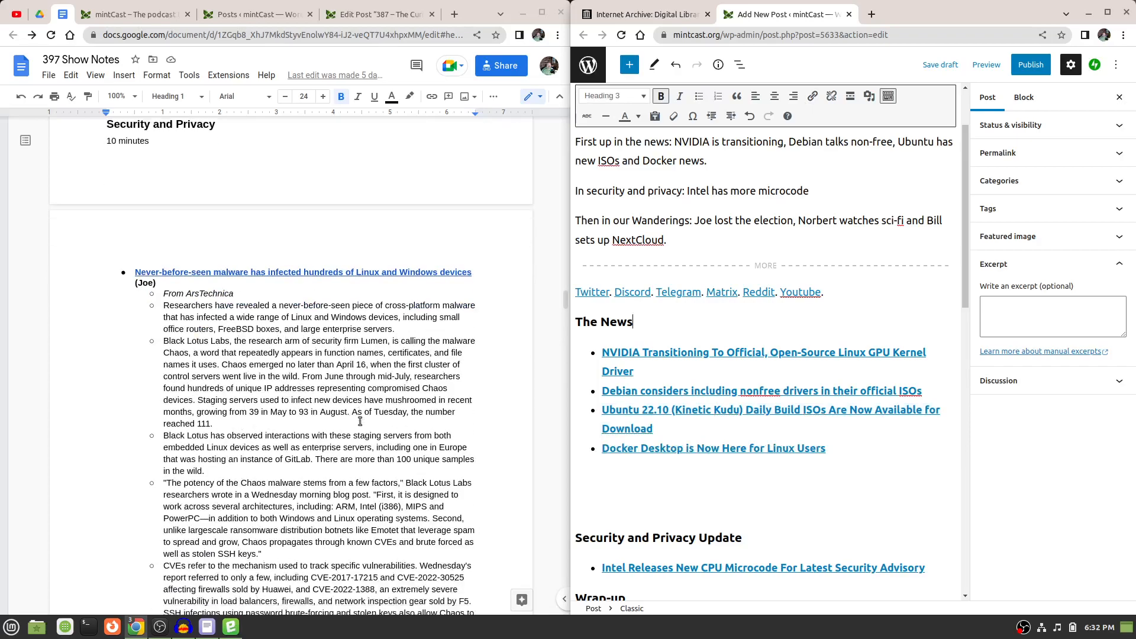
pyautogui.scroll(-2, 360, 422)
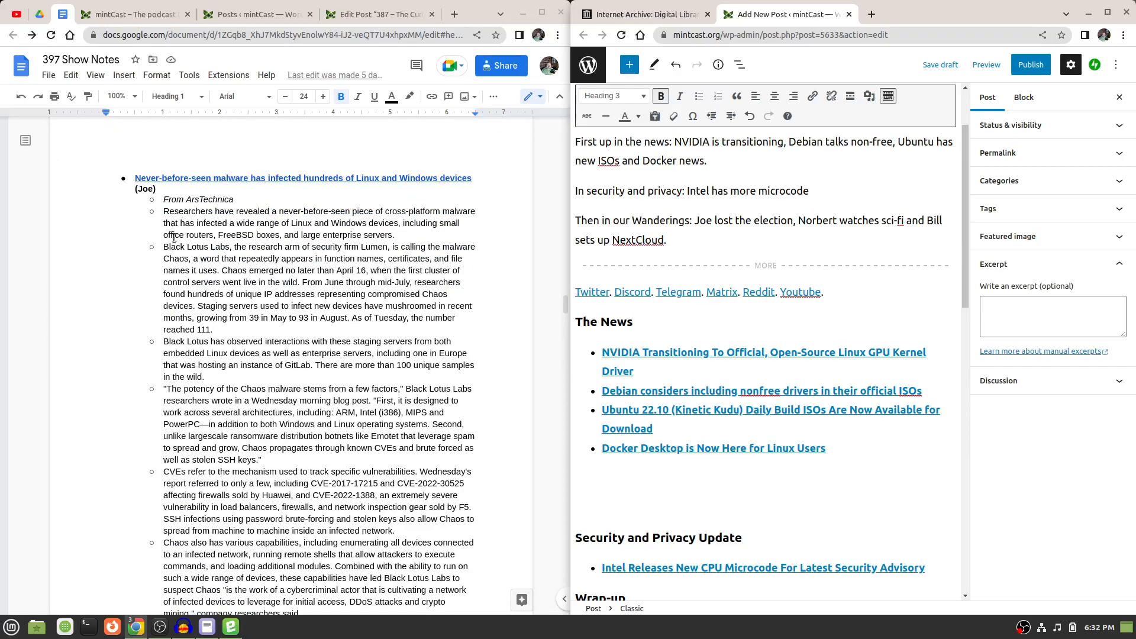
pyautogui.scroll(-10, 87, 431)
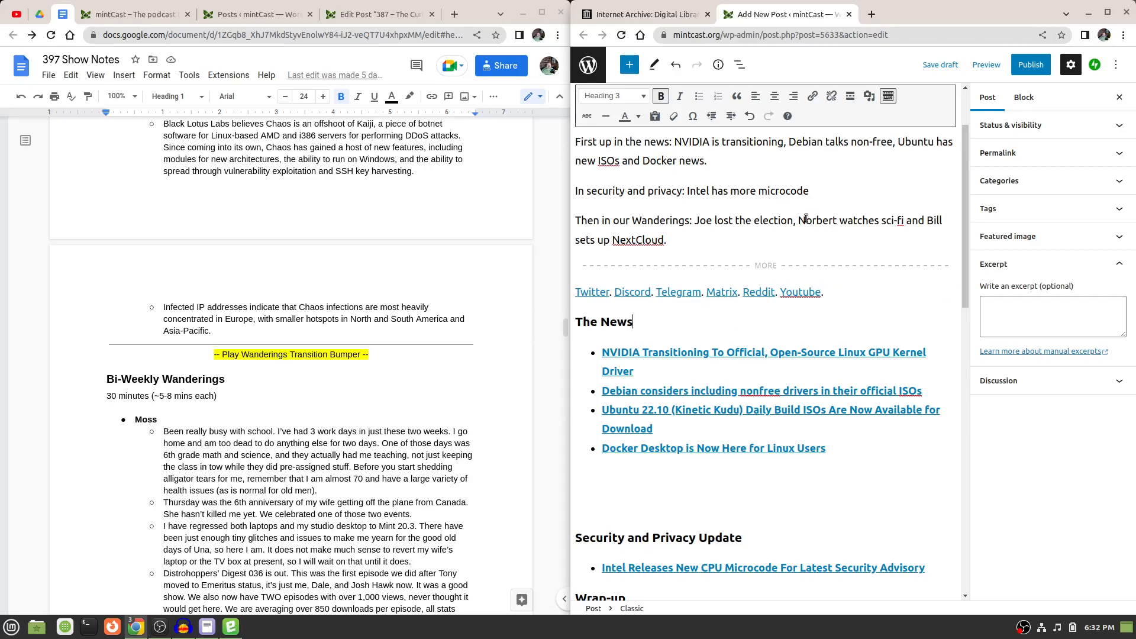
# Review the rest of the post body, from Security and Privacy Update through Wrap-up and the acknowledgements, down to the Podcast Episode section.
pyautogui.scroll(-2, 806, 219)
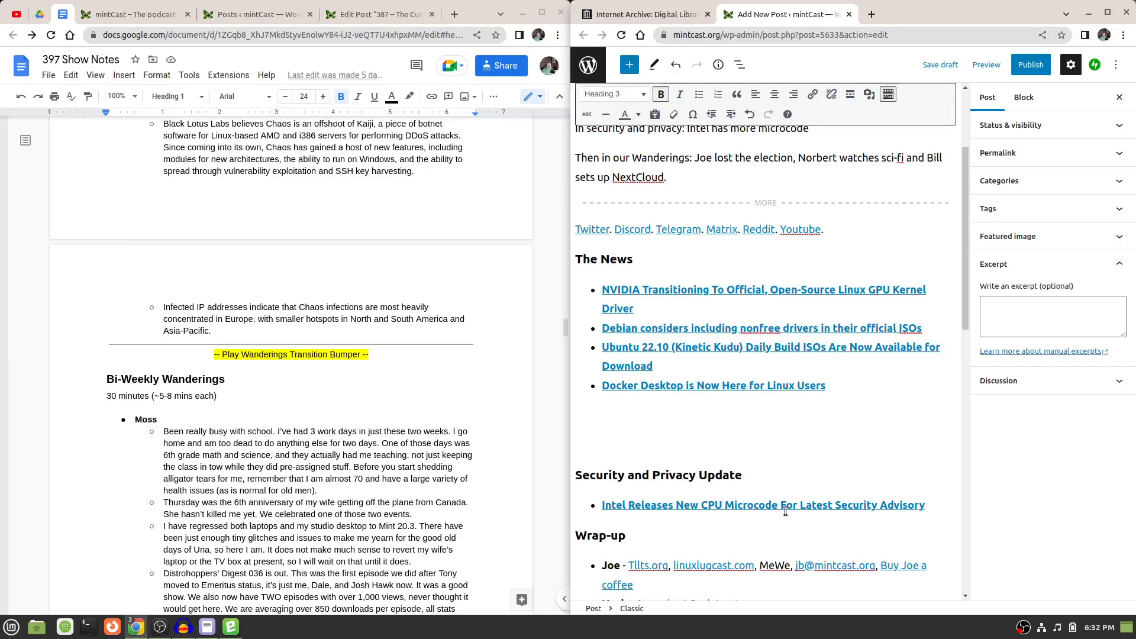
pyautogui.scroll(-7, 785, 511)
pyautogui.scroll(-1, 786, 510)
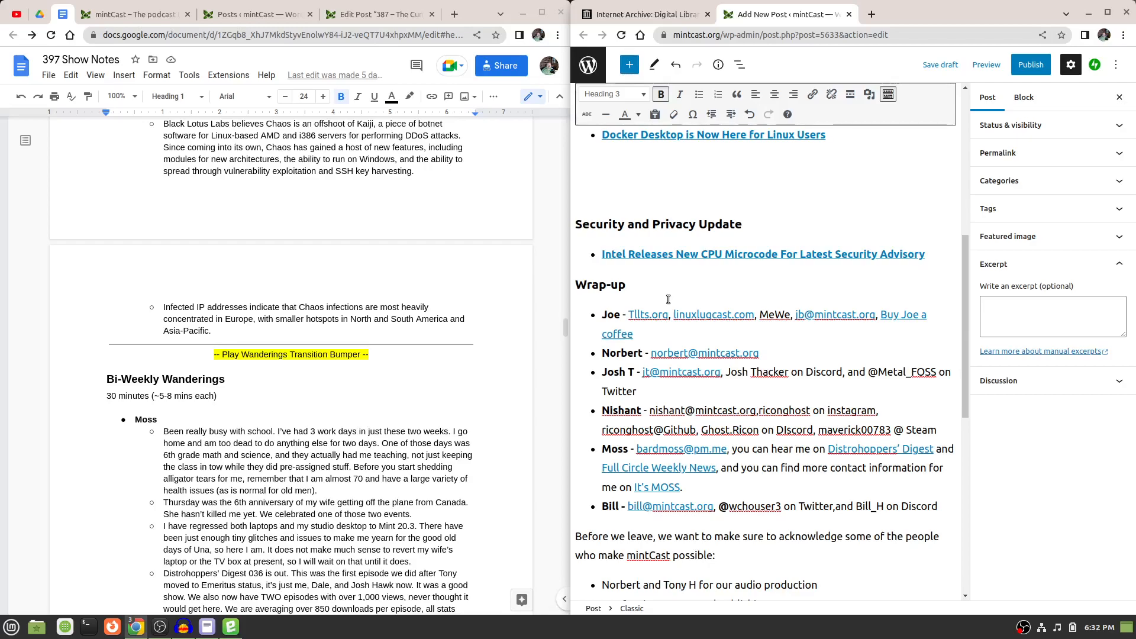
pyautogui.scroll(-6, 668, 299)
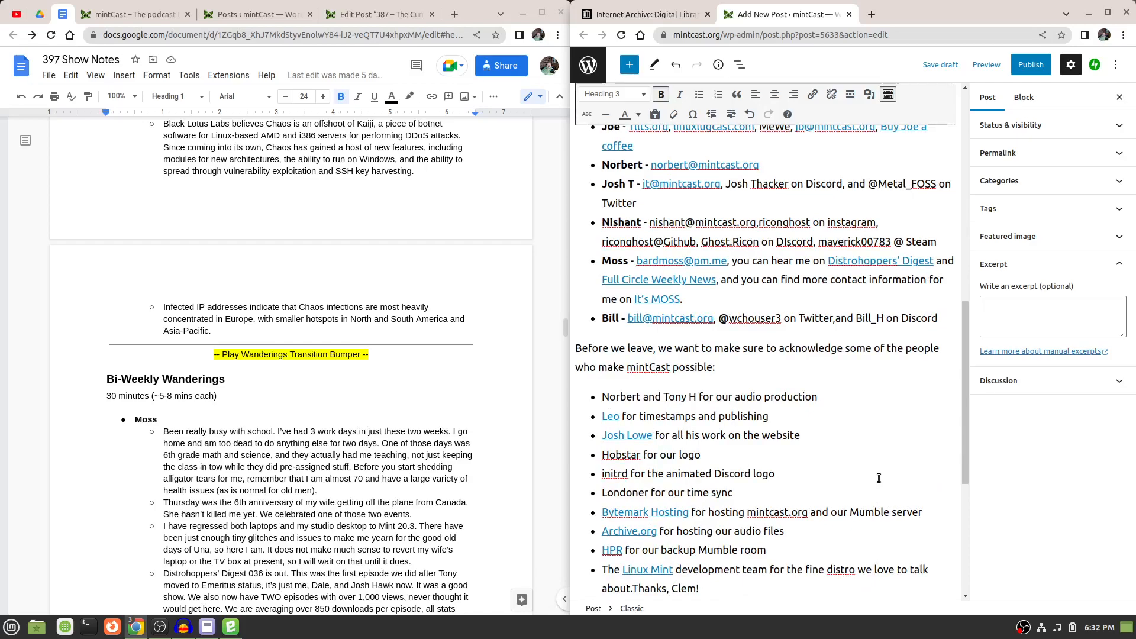
pyautogui.scroll(-3, 879, 478)
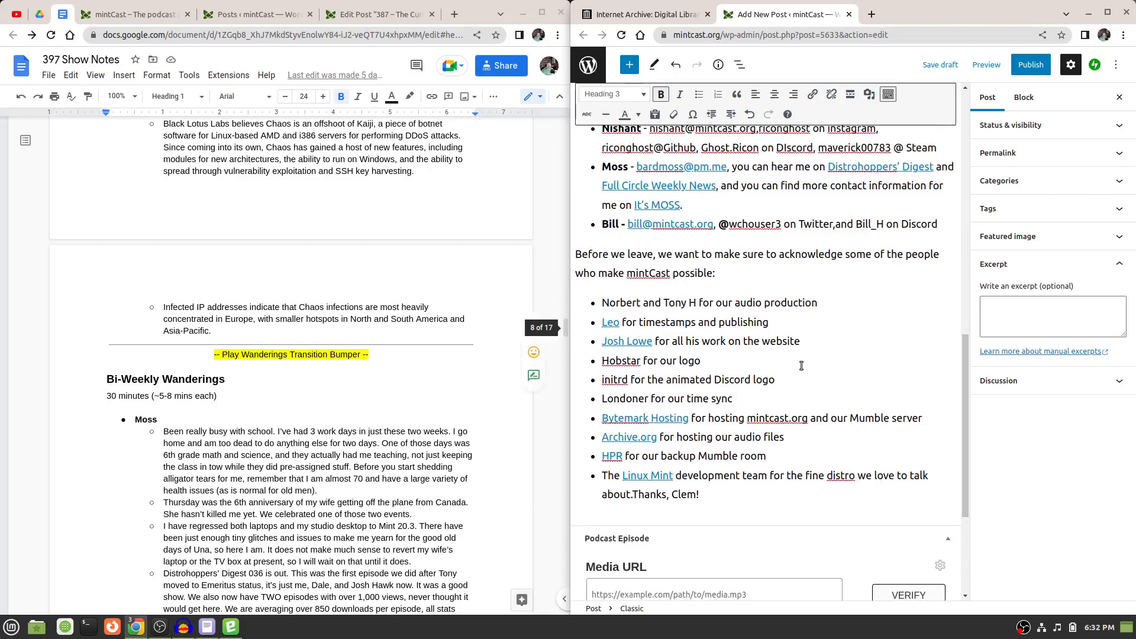
pyautogui.click(729, 427)
pyautogui.tripleClick(729, 424)
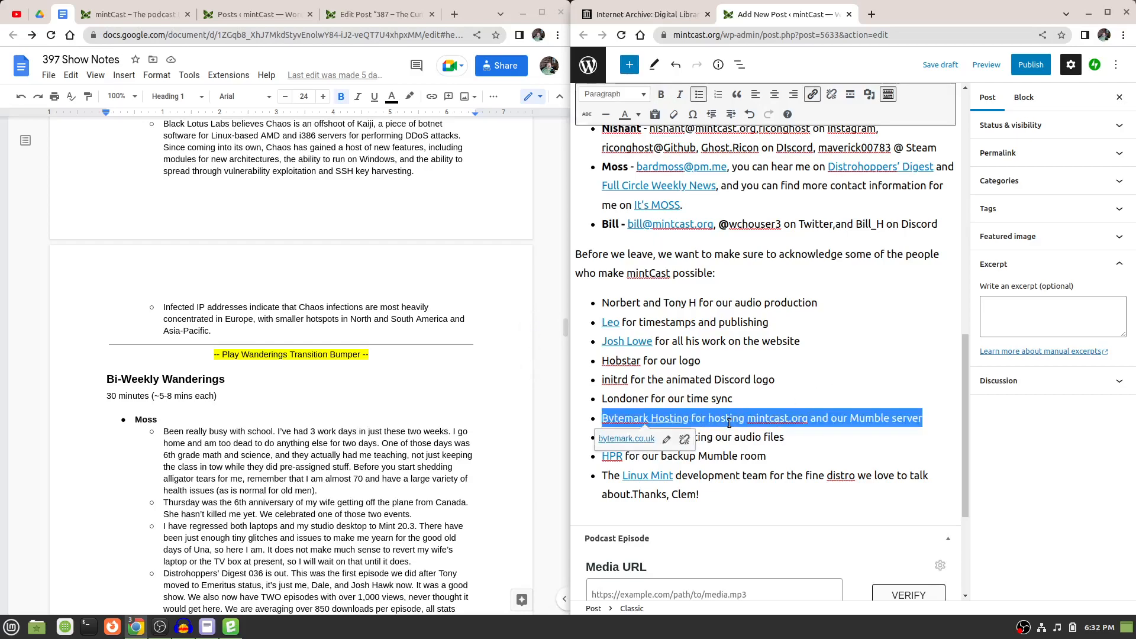
pyautogui.click(841, 392)
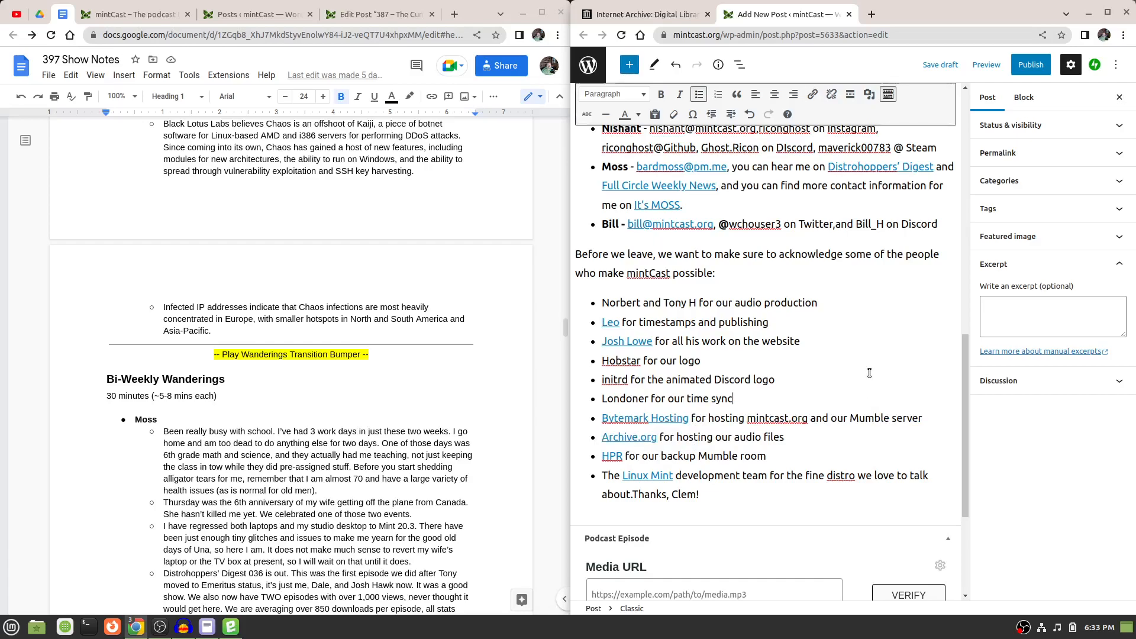
pyautogui.scroll(-3, 870, 373)
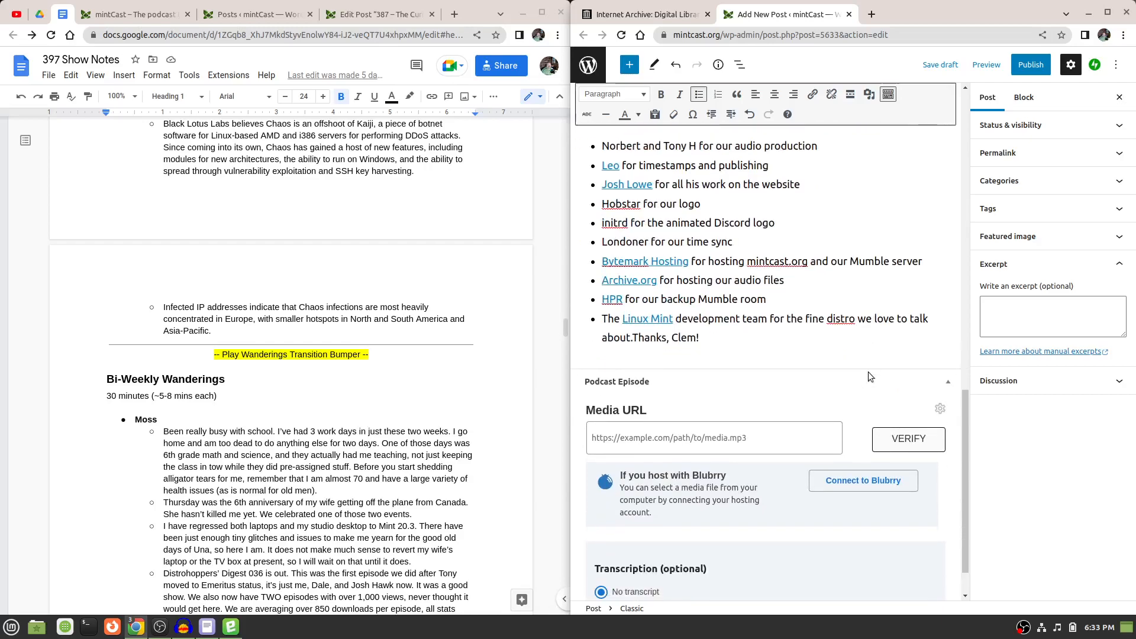
pyautogui.scroll(3, 868, 372)
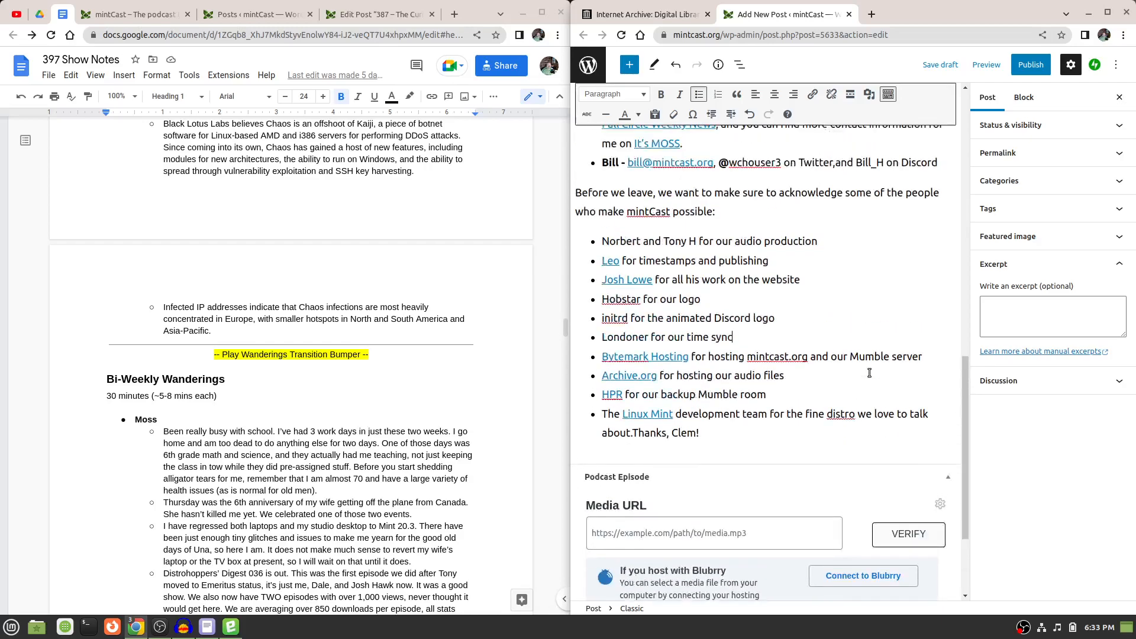
# Compare the introductory text at the start of the 397 show notes with the opening paragraphs of the post body.
pyautogui.scroll(10, 870, 373)
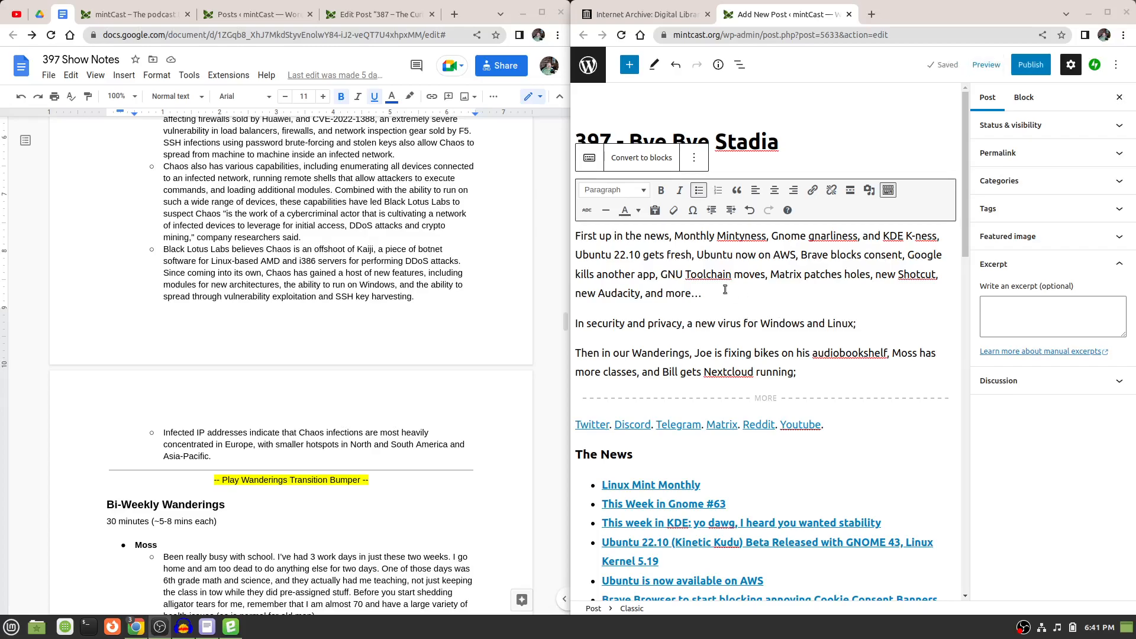
pyautogui.scroll(4, 389, 296)
pyautogui.scroll(5, 563, 303)
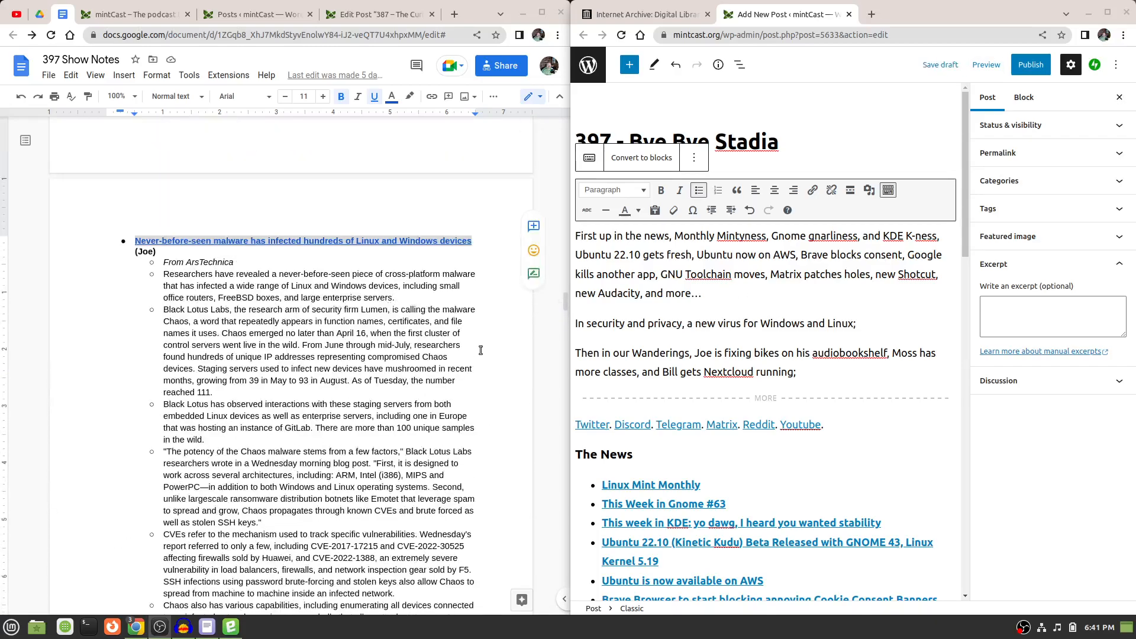
pyautogui.moveTo(564, 303); pyautogui.dragTo(564, 132)
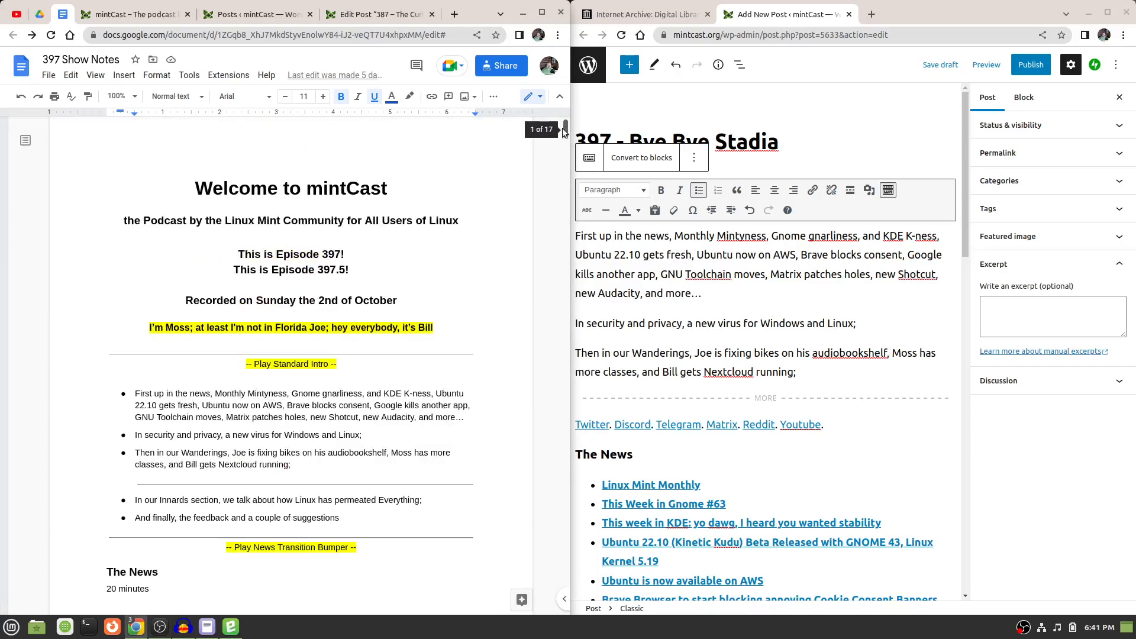
pyautogui.scroll(-3, 564, 136)
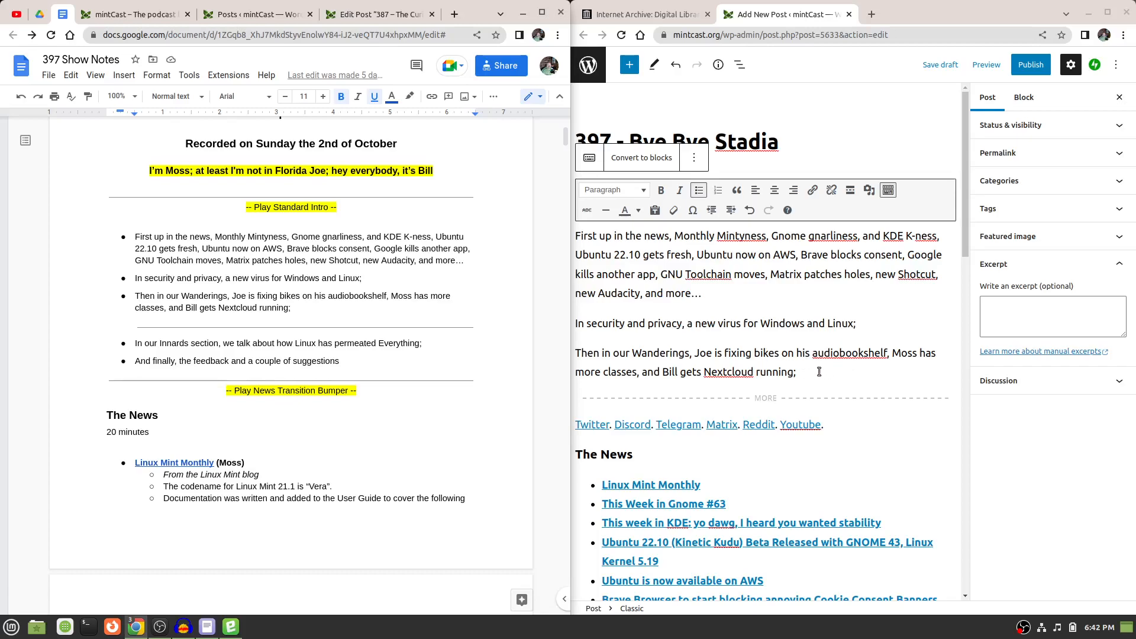
pyautogui.scroll(-4, 819, 372)
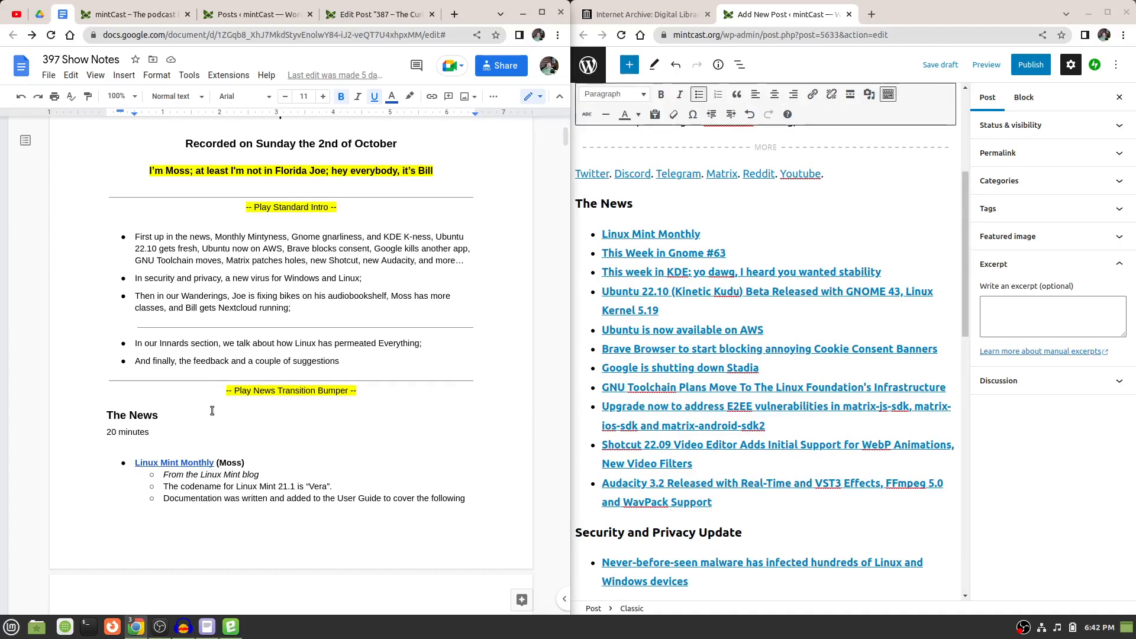
pyautogui.scroll(-5, 274, 387)
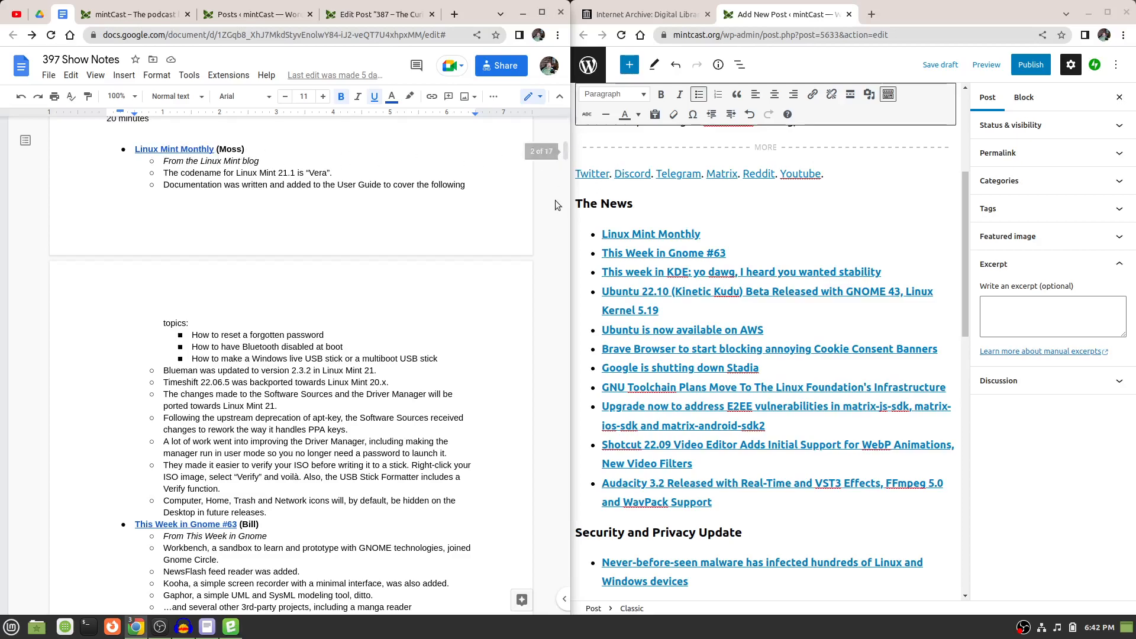
# Inspect the link target of the Linux Mint Monthly headline in the post's The News list.
pyautogui.click(668, 233)
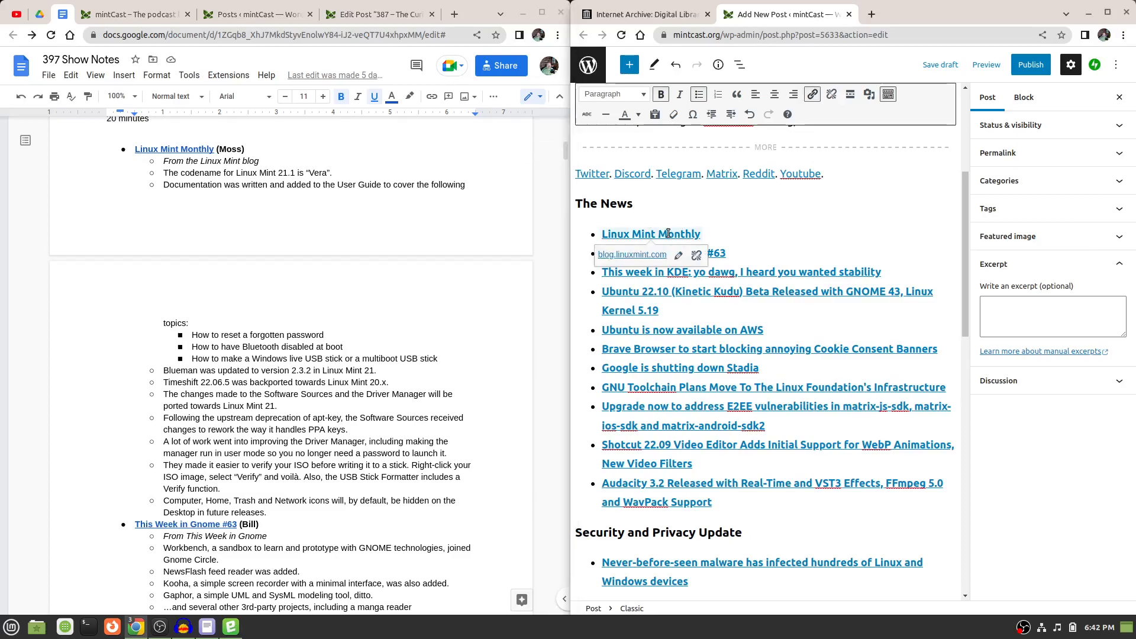
pyautogui.click(771, 229)
pyautogui.press('Home')
pyautogui.scroll(5, 906, 304)
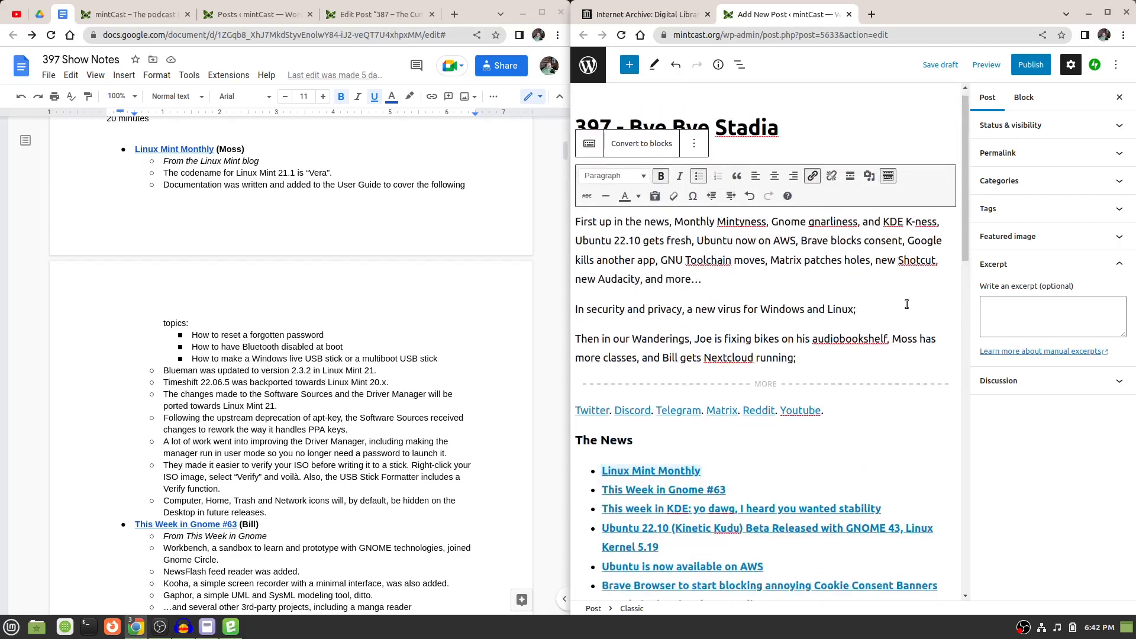
# Compare the stories in the show notes, from This Week in Gnome #63 through Security and Privacy, with the post's linked headlines.
pyautogui.scroll(-4, 907, 304)
pyautogui.scroll(-5, 907, 304)
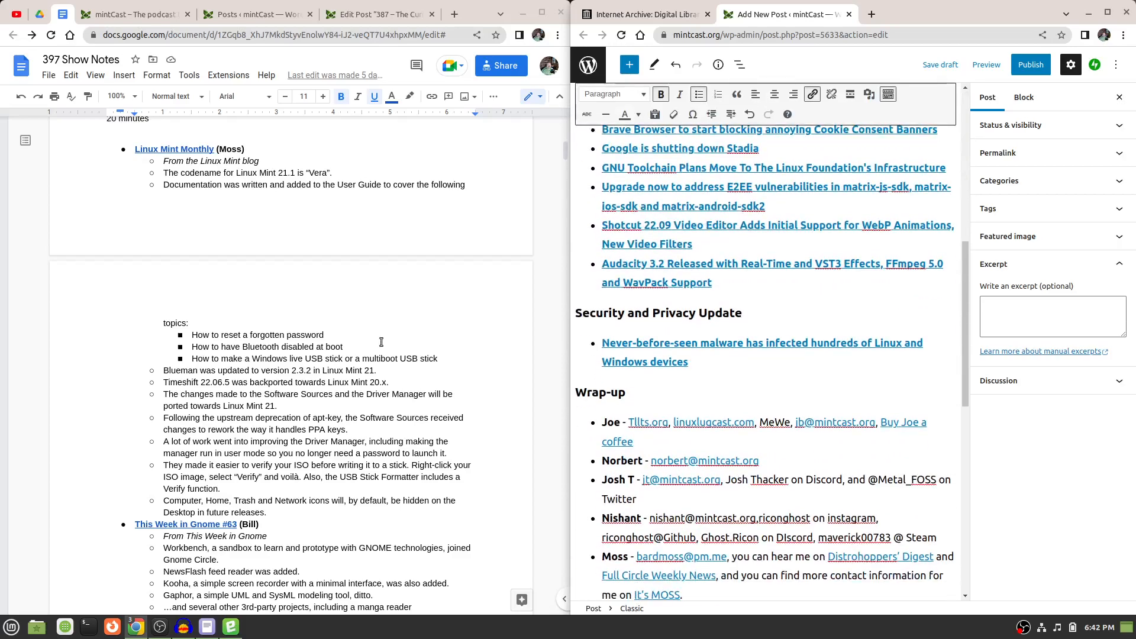
pyautogui.scroll(-2, 381, 342)
pyautogui.scroll(-5, 381, 342)
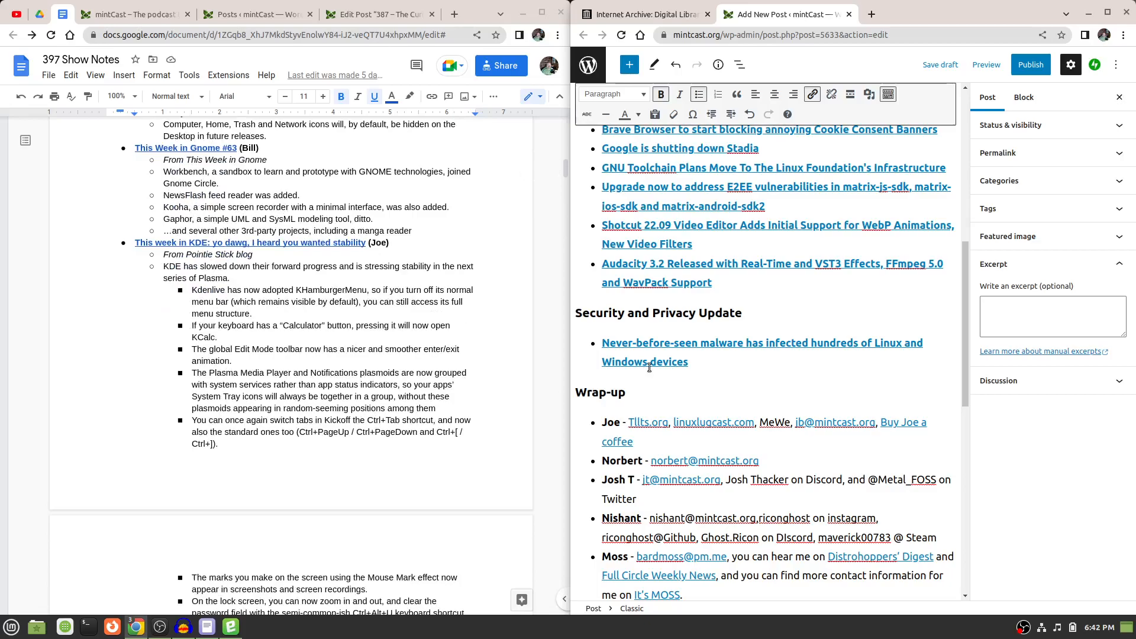
pyautogui.scroll(-5, 325, 329)
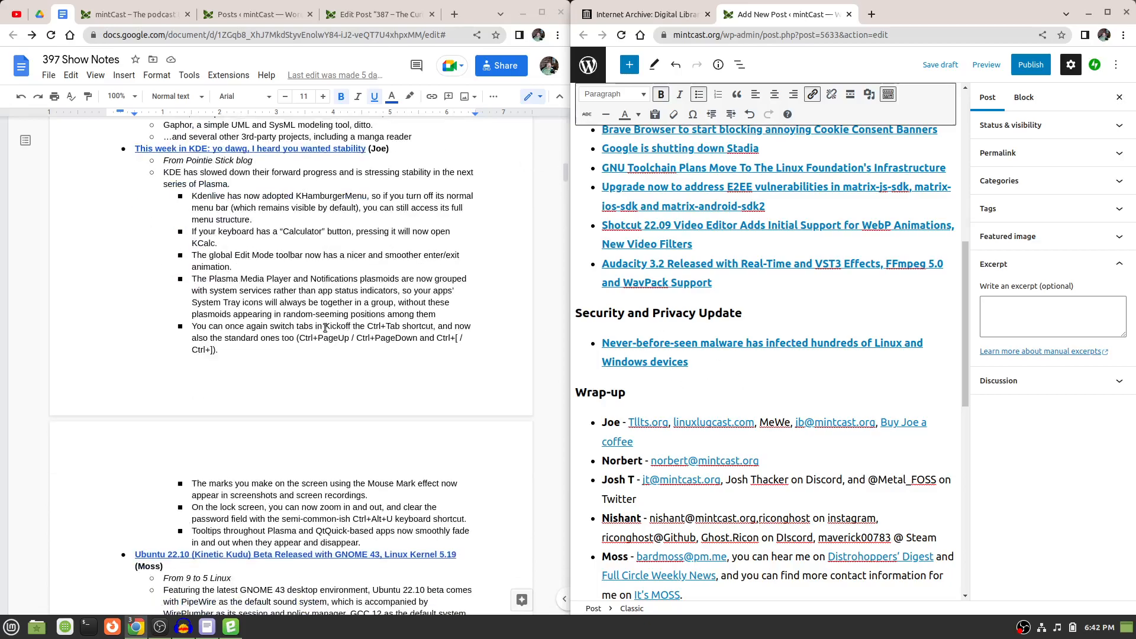
pyautogui.scroll(-12, 325, 328)
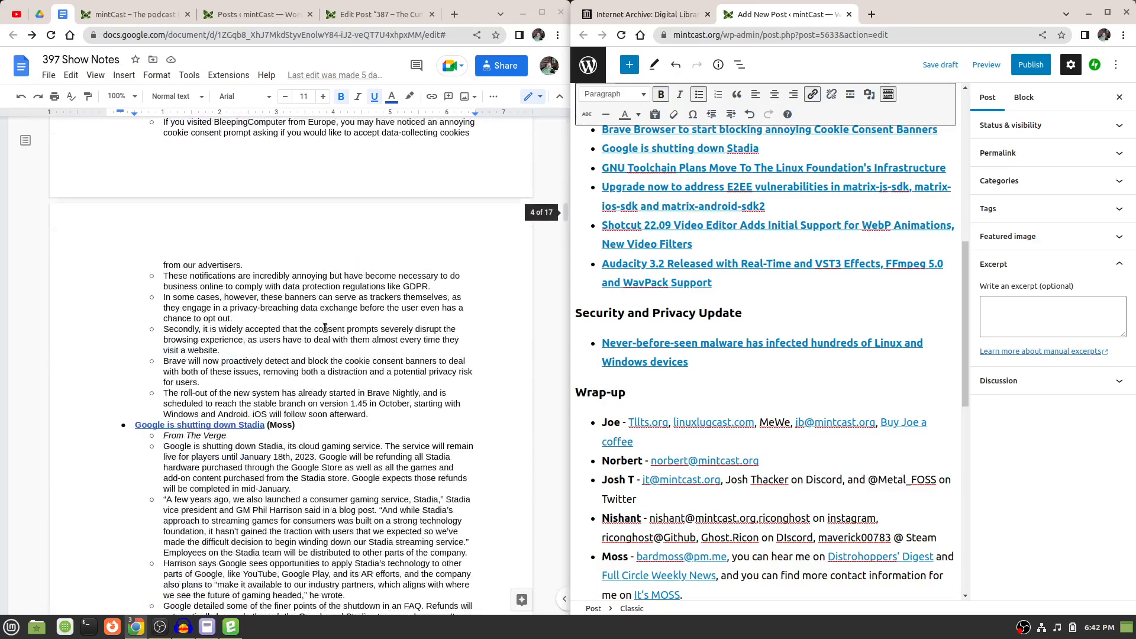
pyautogui.scroll(-20, 325, 328)
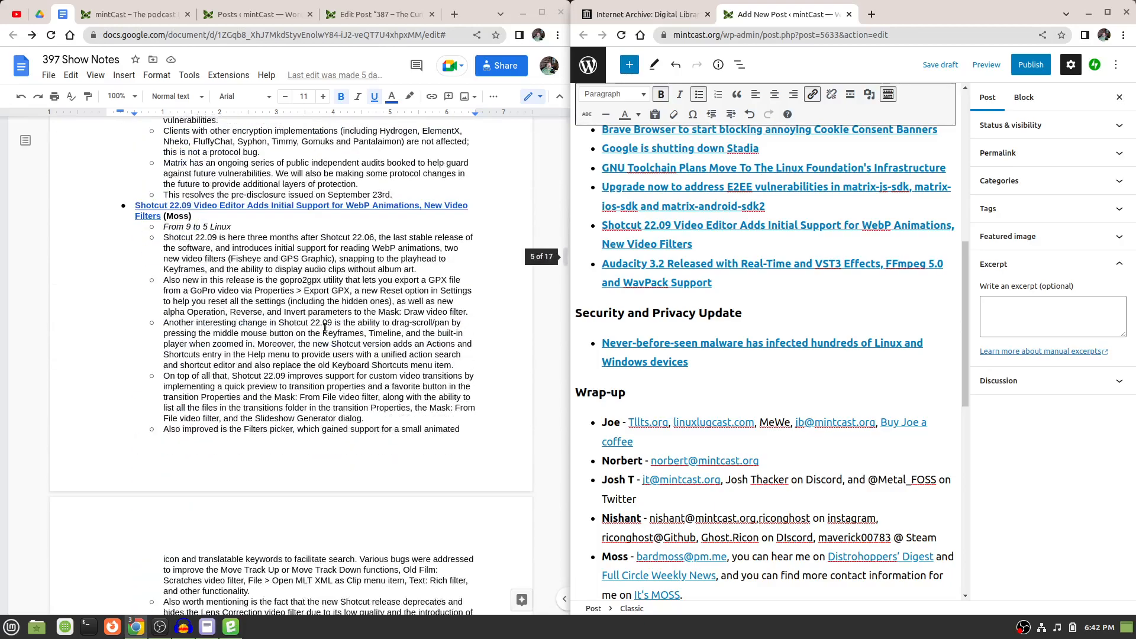
pyautogui.scroll(-15, 325, 329)
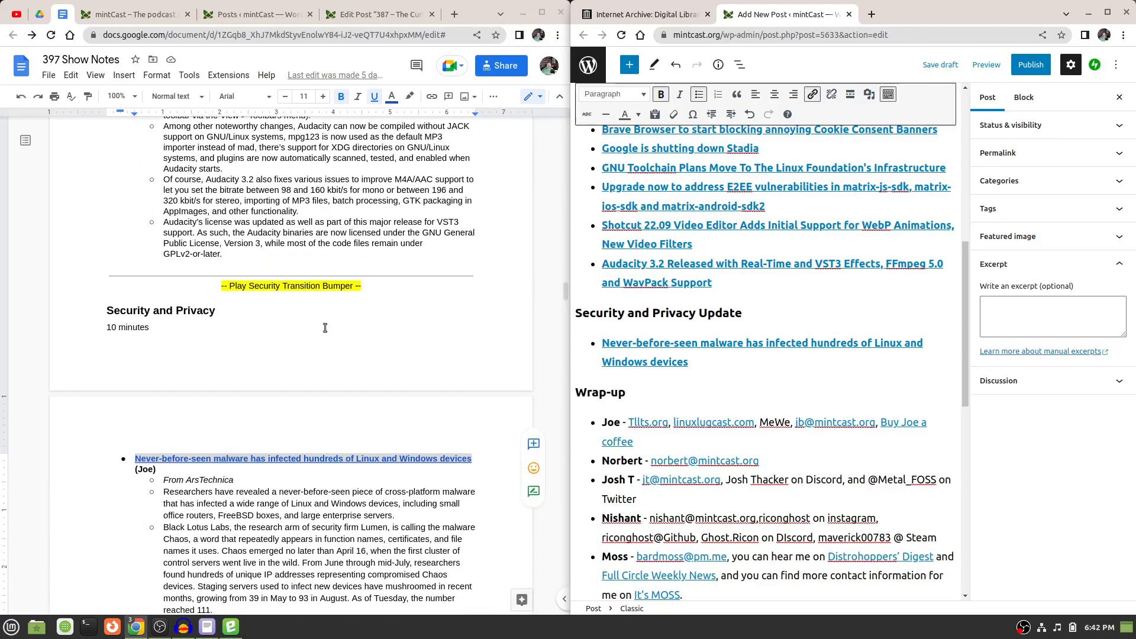
pyautogui.scroll(-5, 241, 311)
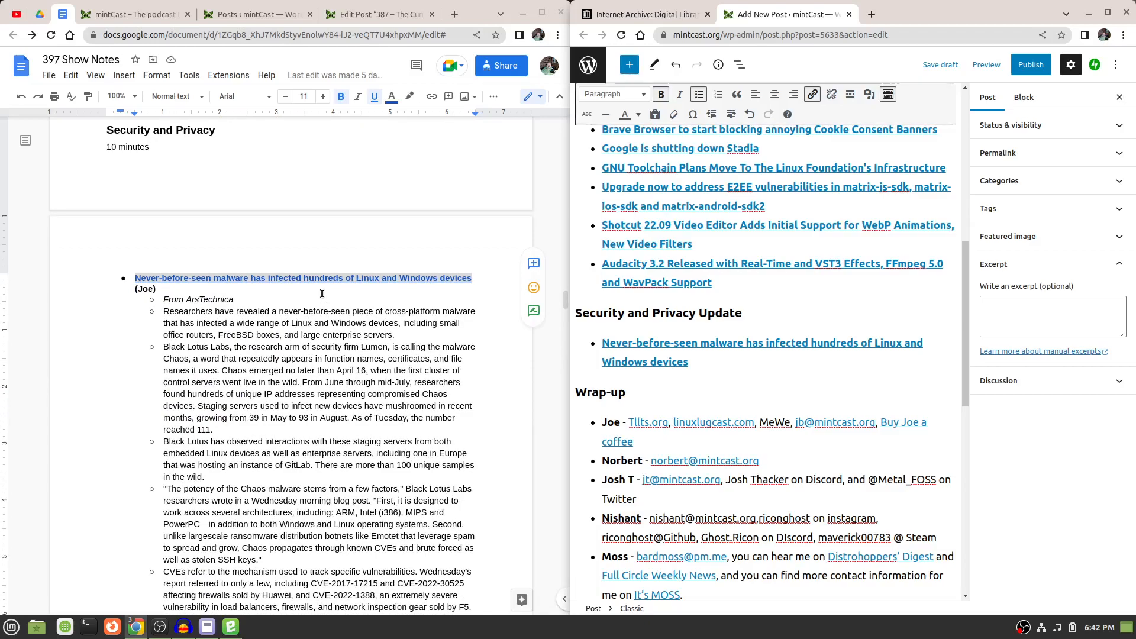
pyautogui.scroll(-2, 299, 282)
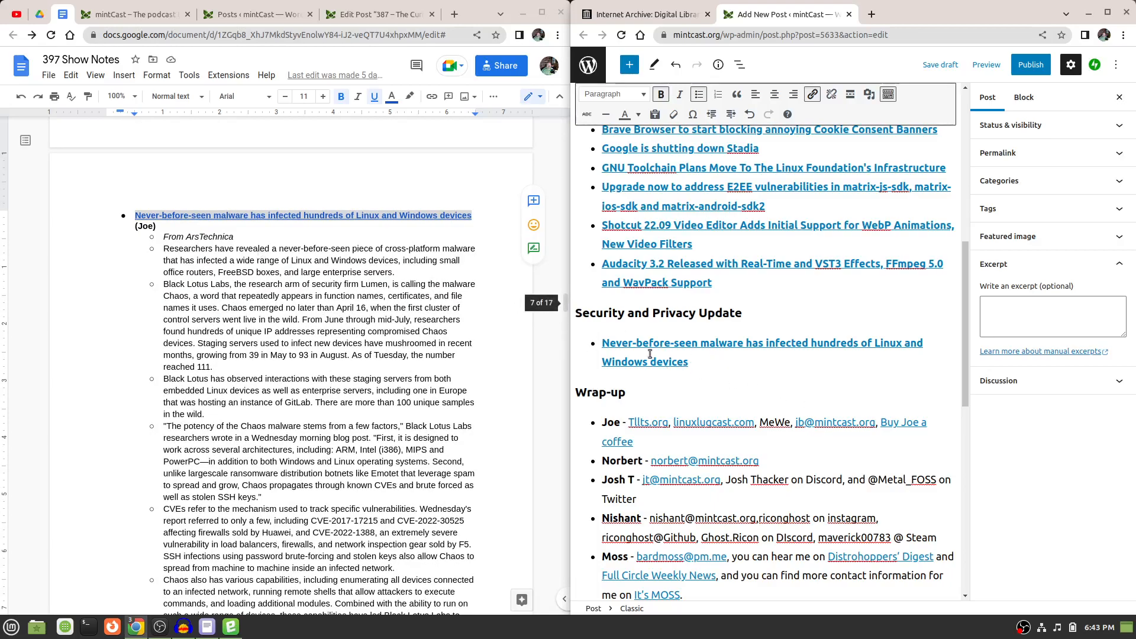
# Delete the fourth host's contact entry from the Wrap-up list in the post body.
pyautogui.scroll(-1, 646, 344)
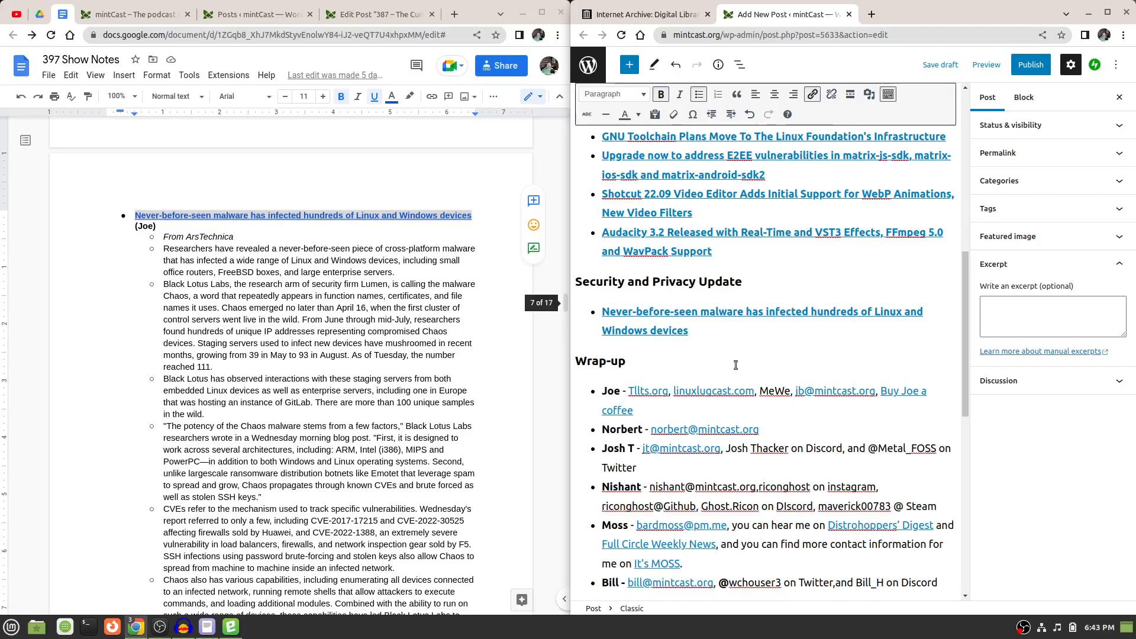
pyautogui.scroll(-4, 736, 365)
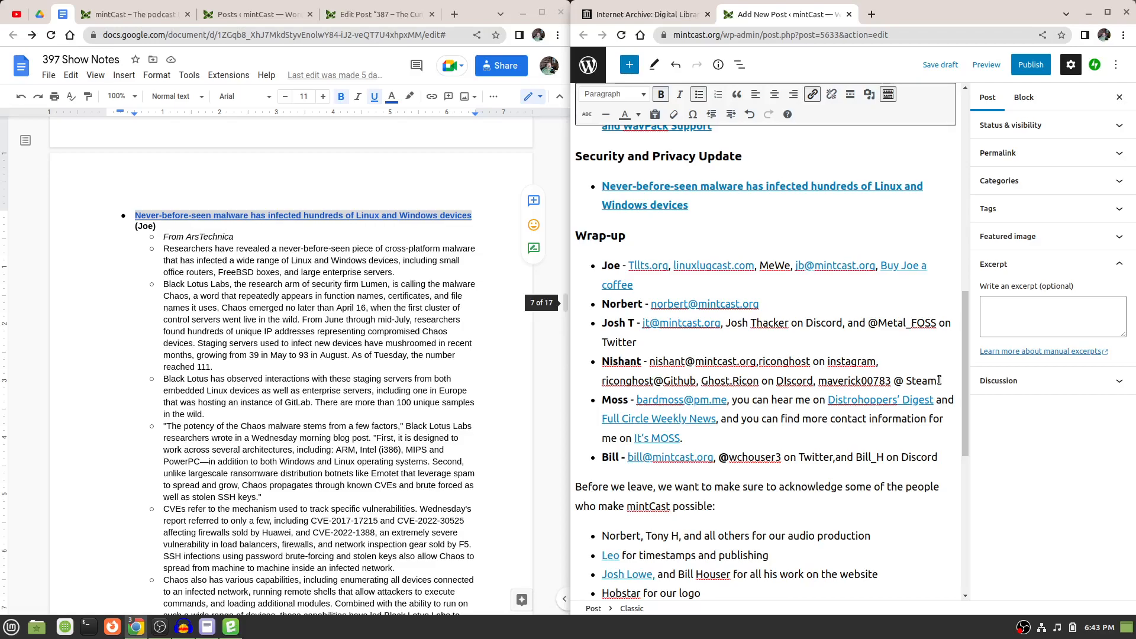
pyautogui.moveTo(939, 379); pyautogui.dragTo(588, 358)
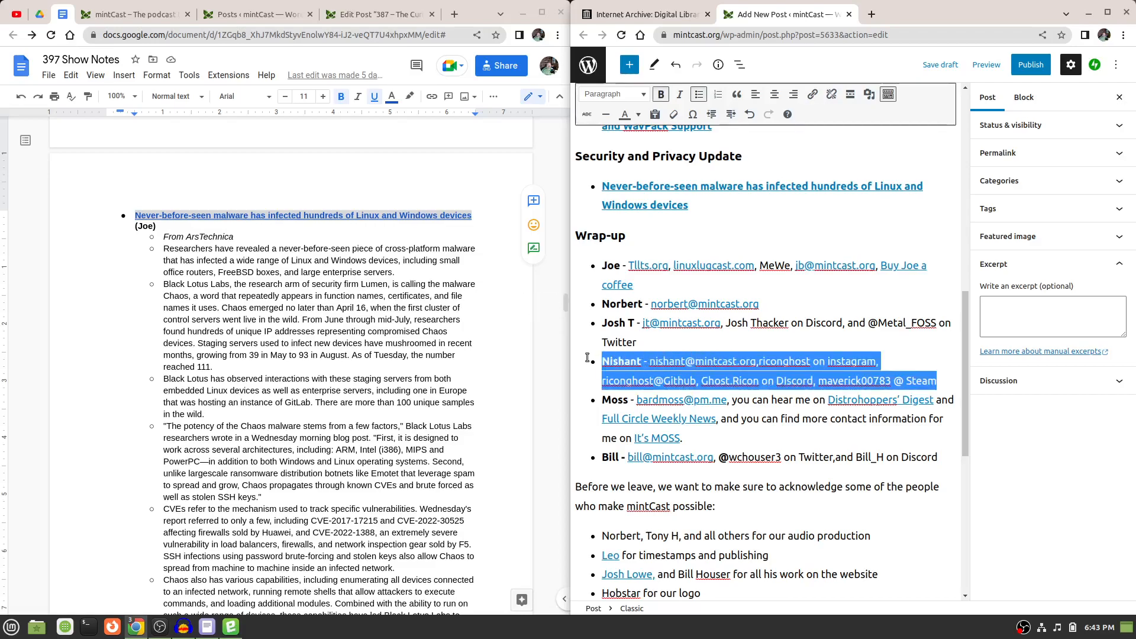
pyautogui.press('Delete')
pyautogui.press('Delete')
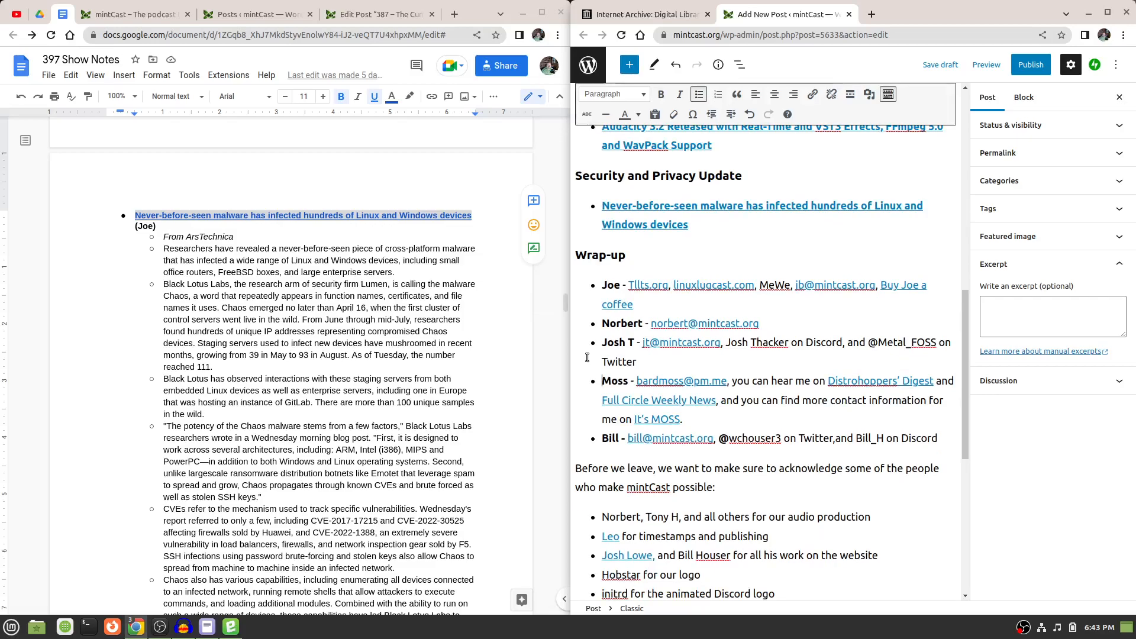
# Check the post's Wrap-up and acknowledgements against the end of the 397 show notes and save the post as a draft.
pyautogui.scroll(-3, 792, 394)
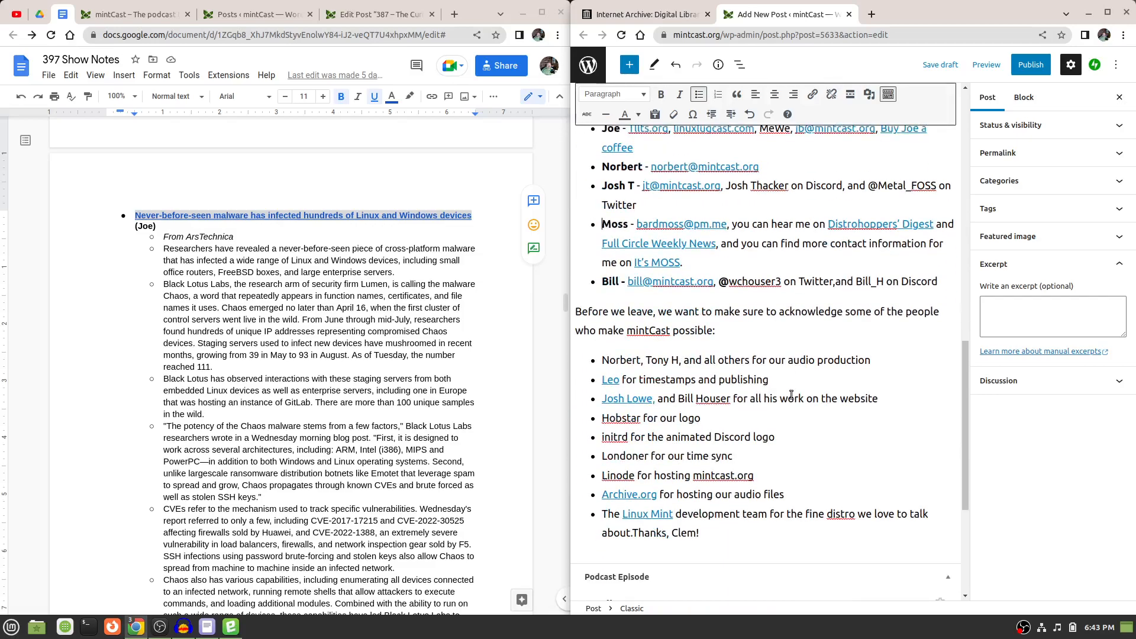
pyautogui.scroll(-1, 791, 395)
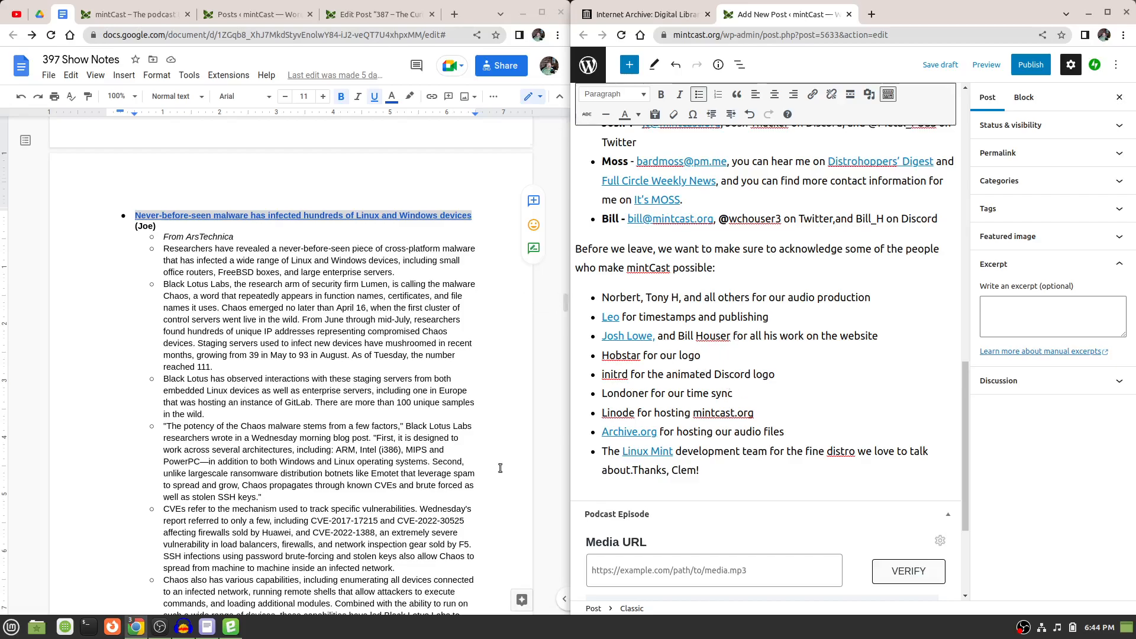
pyautogui.scroll(-10, 500, 468)
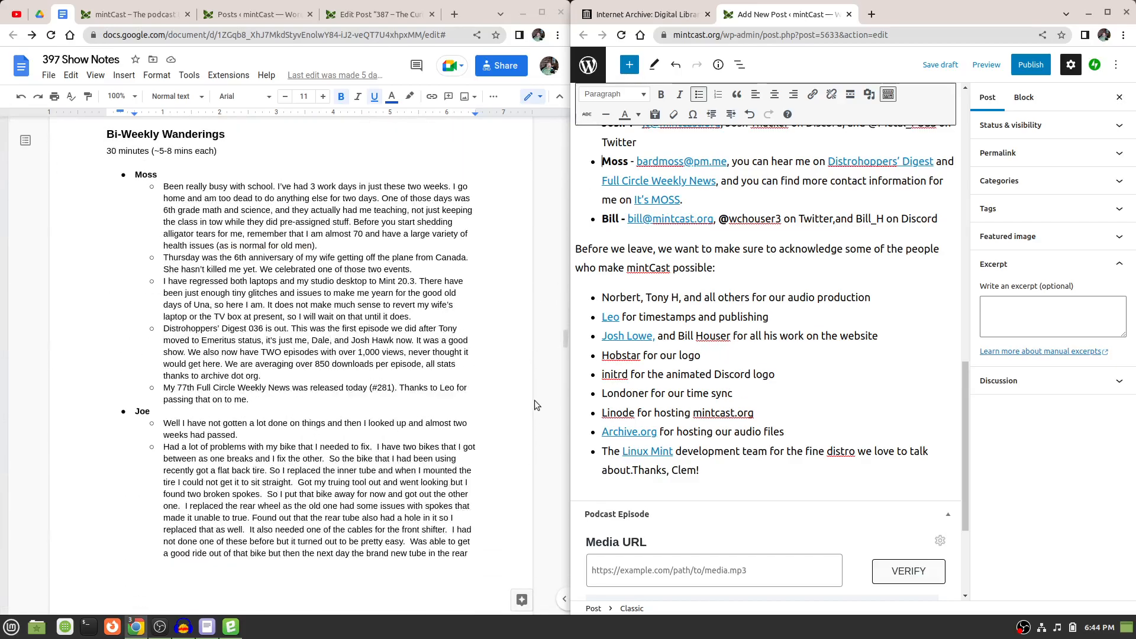
pyautogui.moveTo(562, 335); pyautogui.dragTo(536, 581)
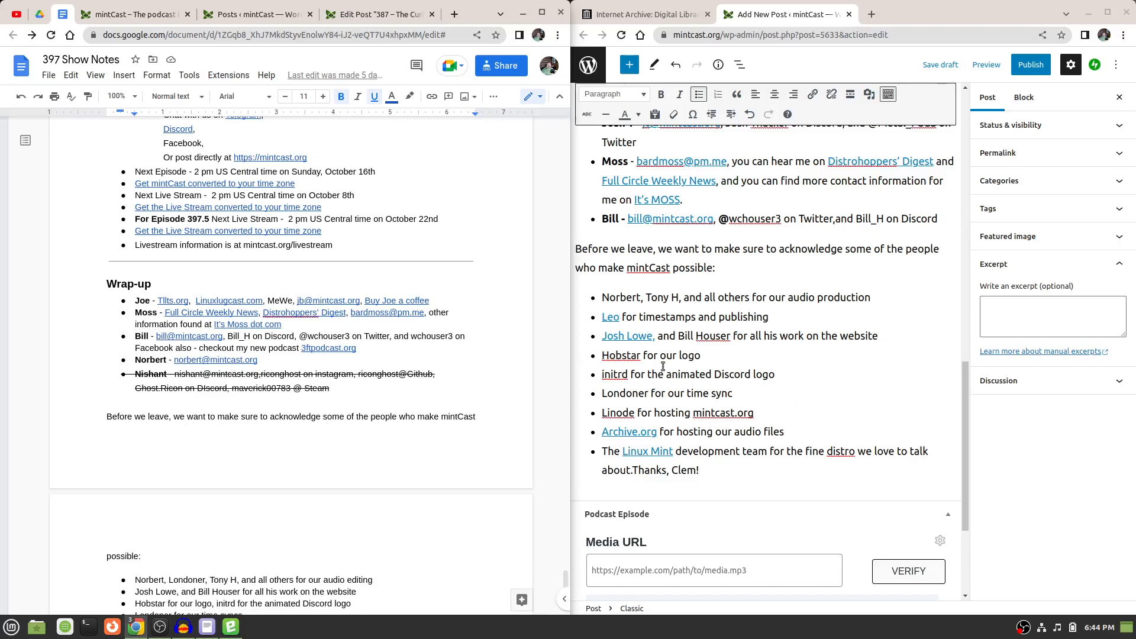
pyautogui.scroll(-5, 420, 367)
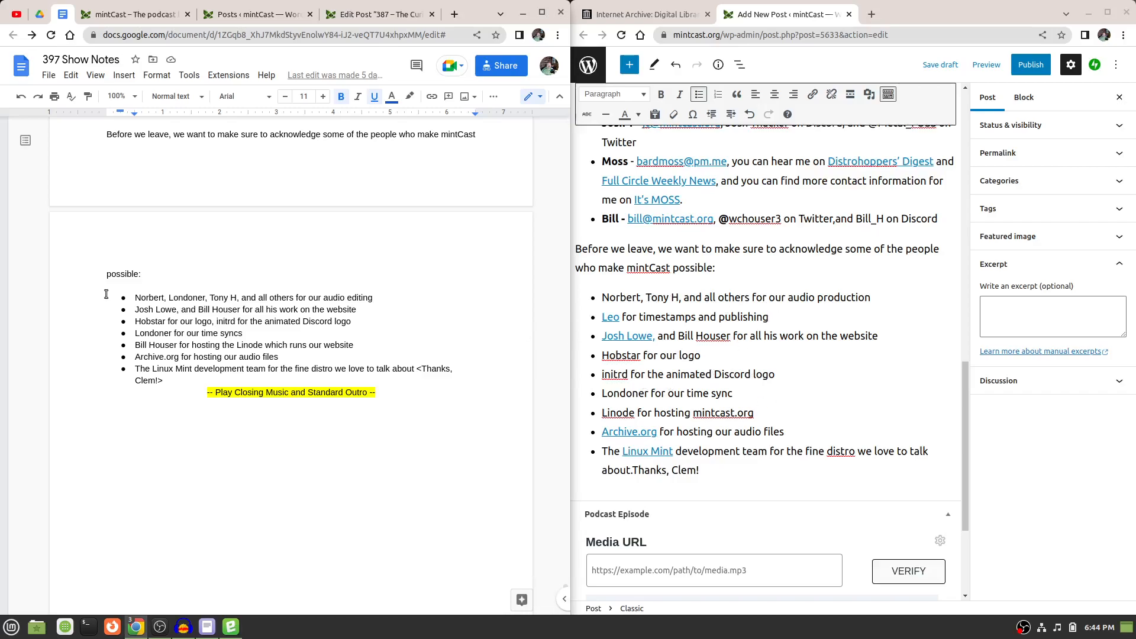
pyautogui.scroll(-2, 726, 464)
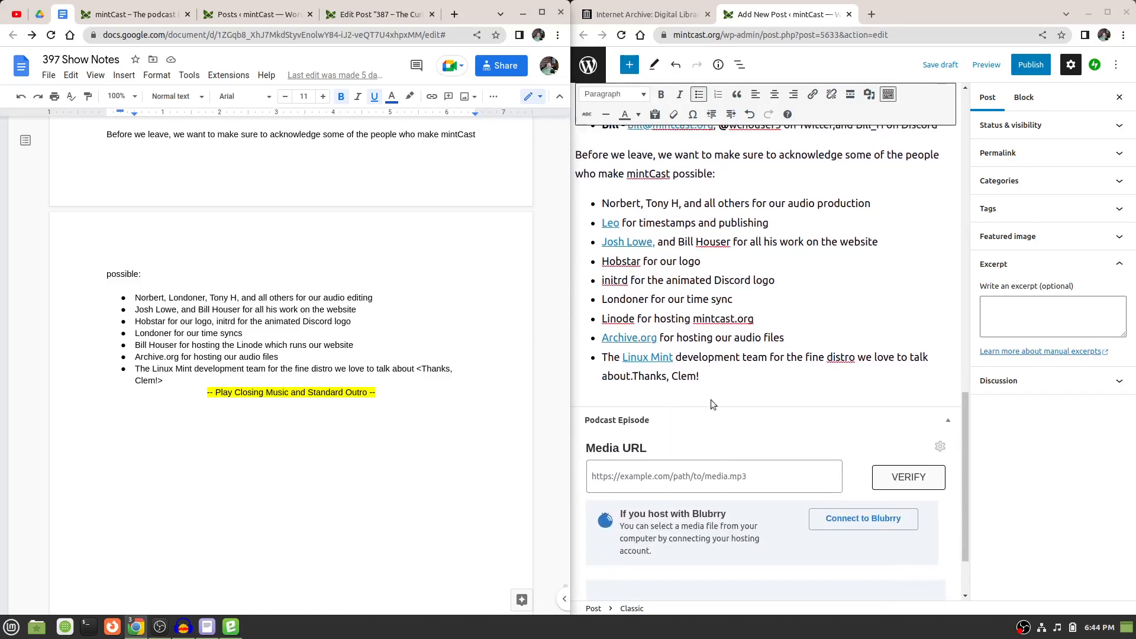
pyautogui.click(942, 64)
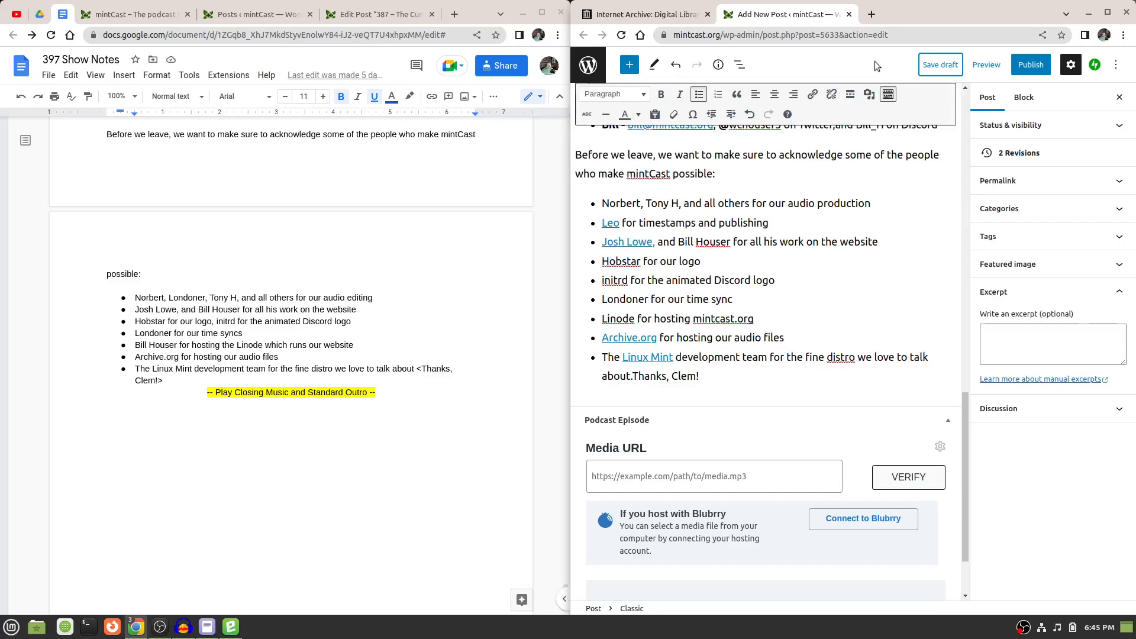
# Switch to archive.org and start a new file upload with ep397.mp3 from the Downloads folder.
pyautogui.click(643, 17)
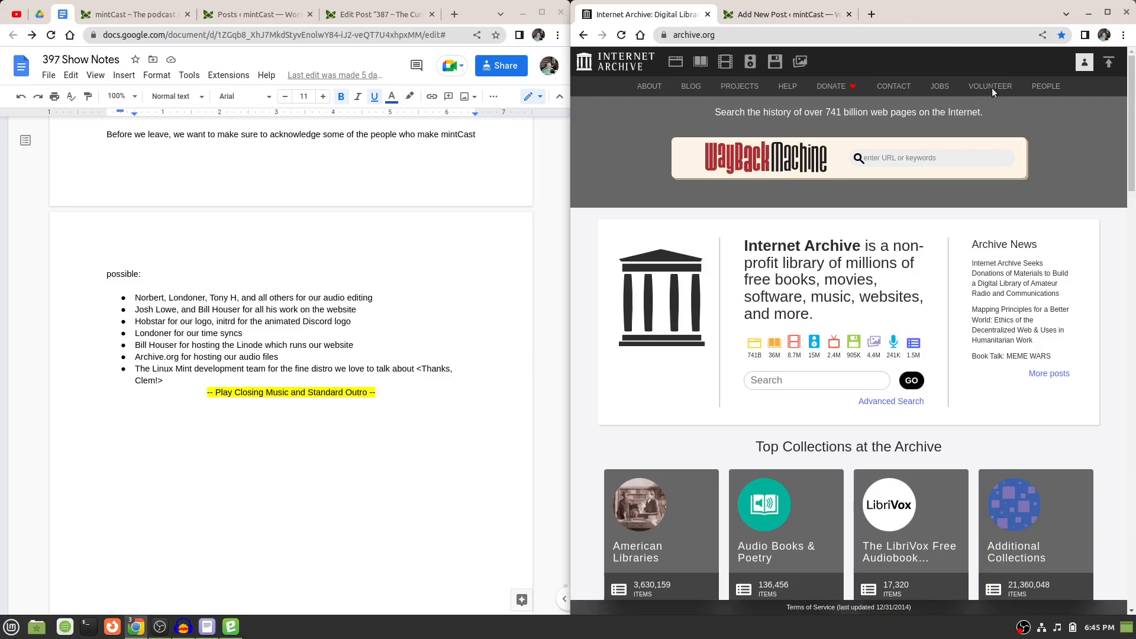
pyautogui.click(1110, 64)
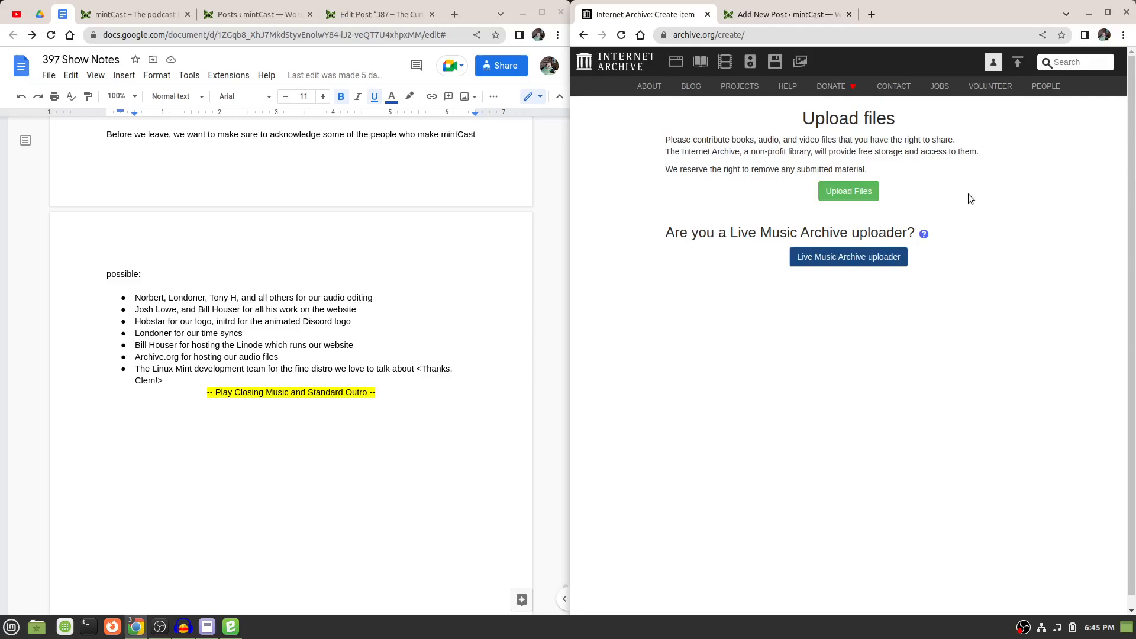
pyautogui.click(861, 193)
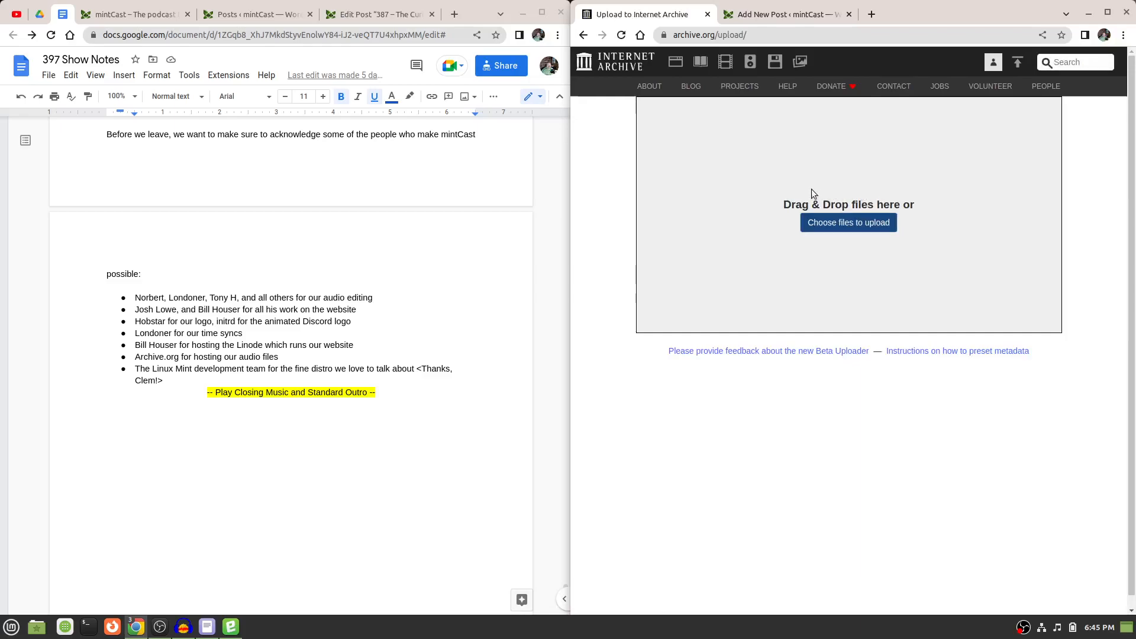
pyautogui.click(837, 225)
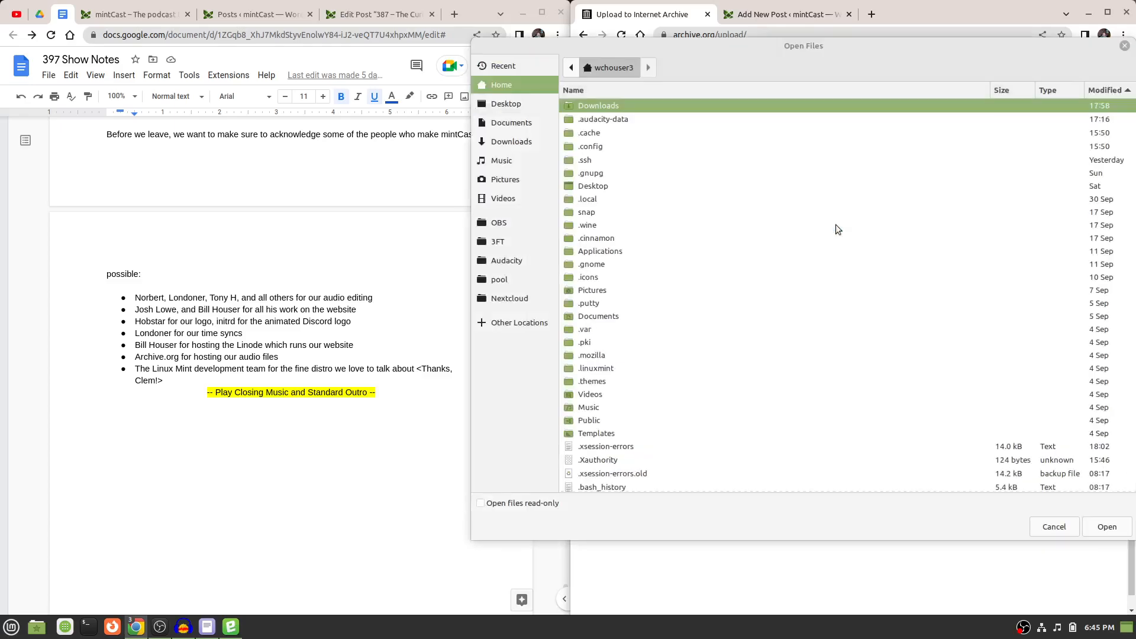
pyautogui.click(524, 144)
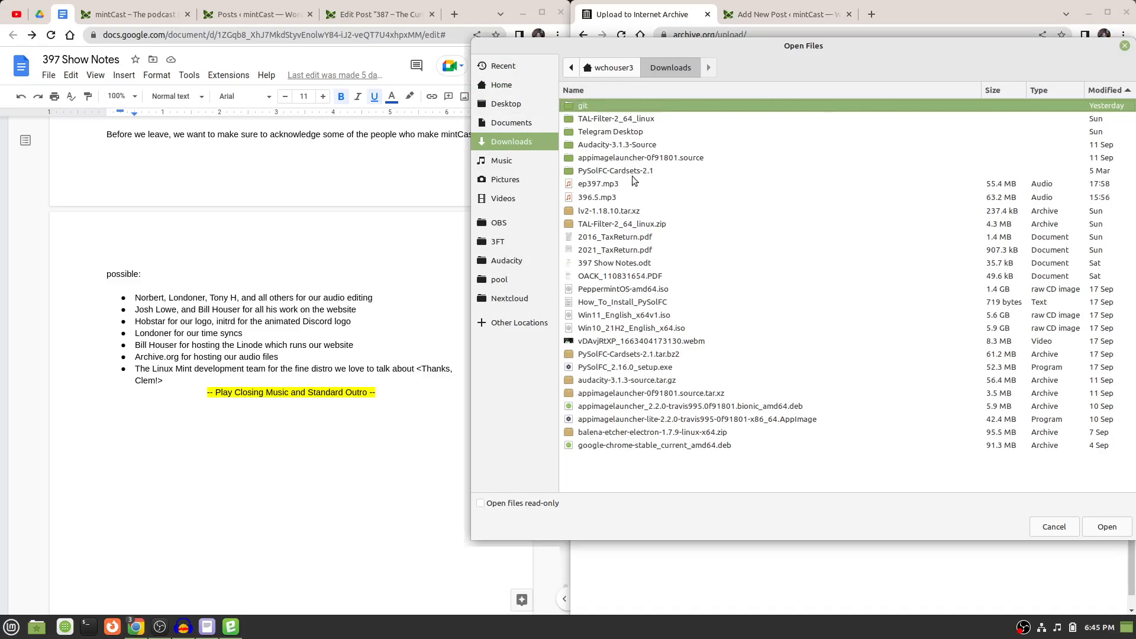
pyautogui.doubleClick(599, 184)
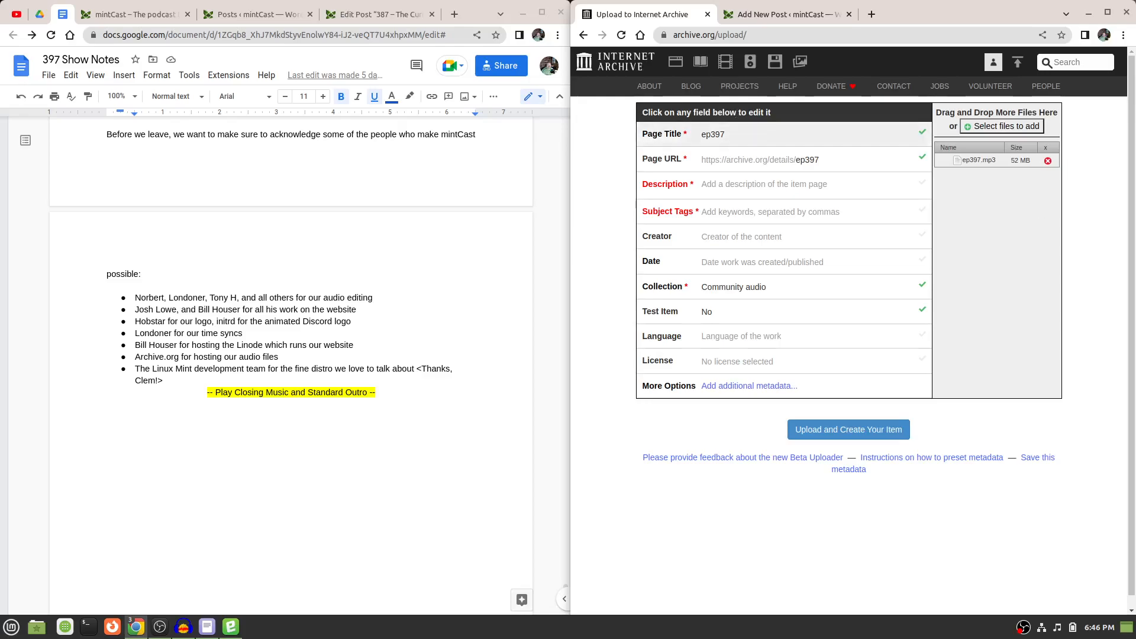
# Set the upload's page title to "mintCast Episode 397".
pyautogui.click(703, 139)
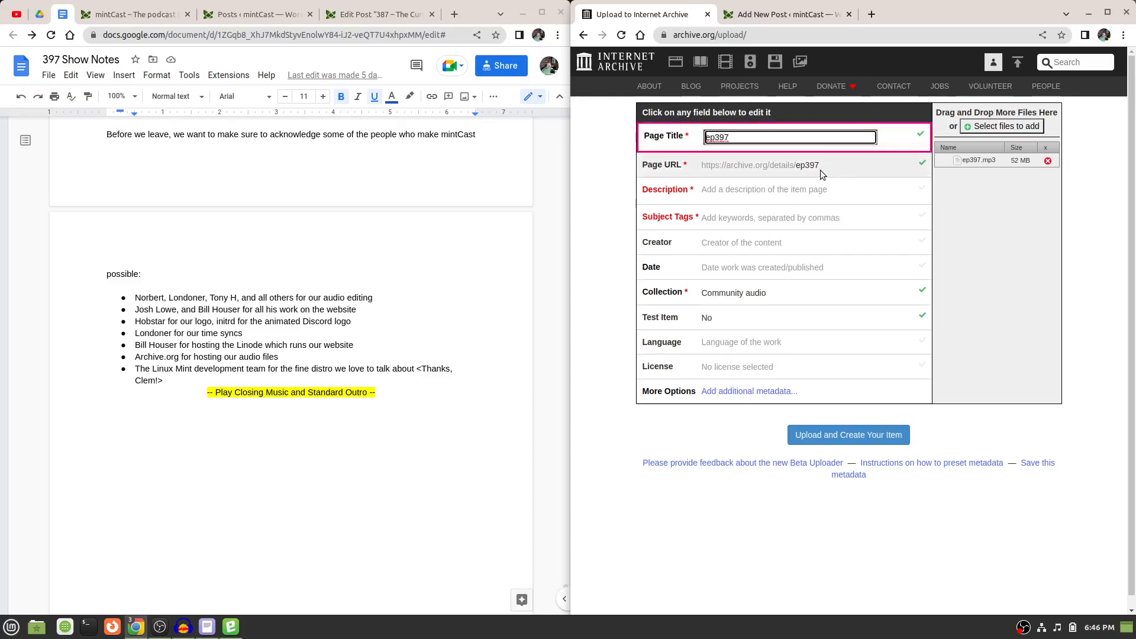
pyautogui.write('mintCast Episode')
pyautogui.press('Delete')
pyautogui.press('Delete')
# Set the ending of the upload's page URL to "mintCast397".
pyautogui.click(801, 167)
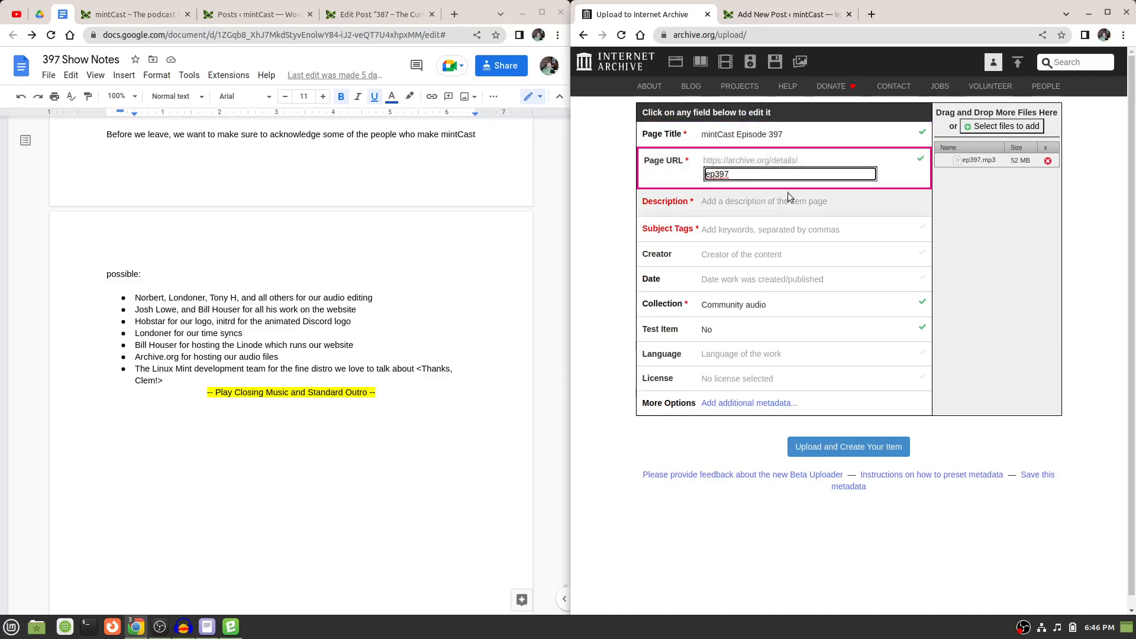
pyautogui.press('BackSpace')
pyautogui.press('BackSpace')
pyautogui.write('mintC')
pyautogui.write('ast')
# Open the upload's description for editing and select the three intro paragraphs at the start of the WordPress post.
pyautogui.click(766, 204)
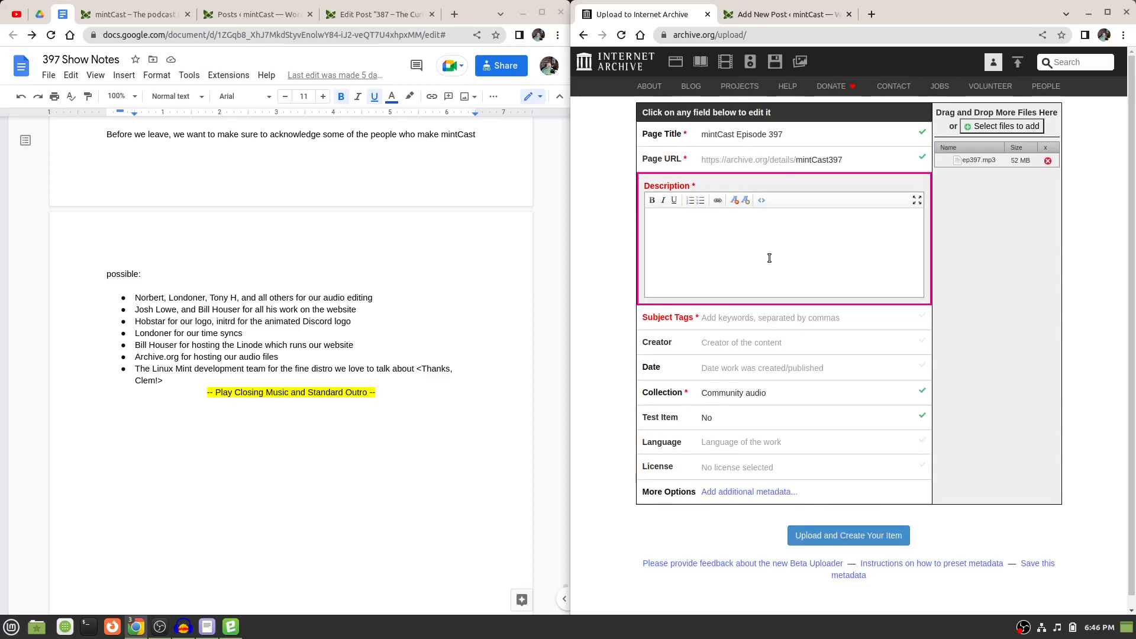
pyautogui.click(797, 18)
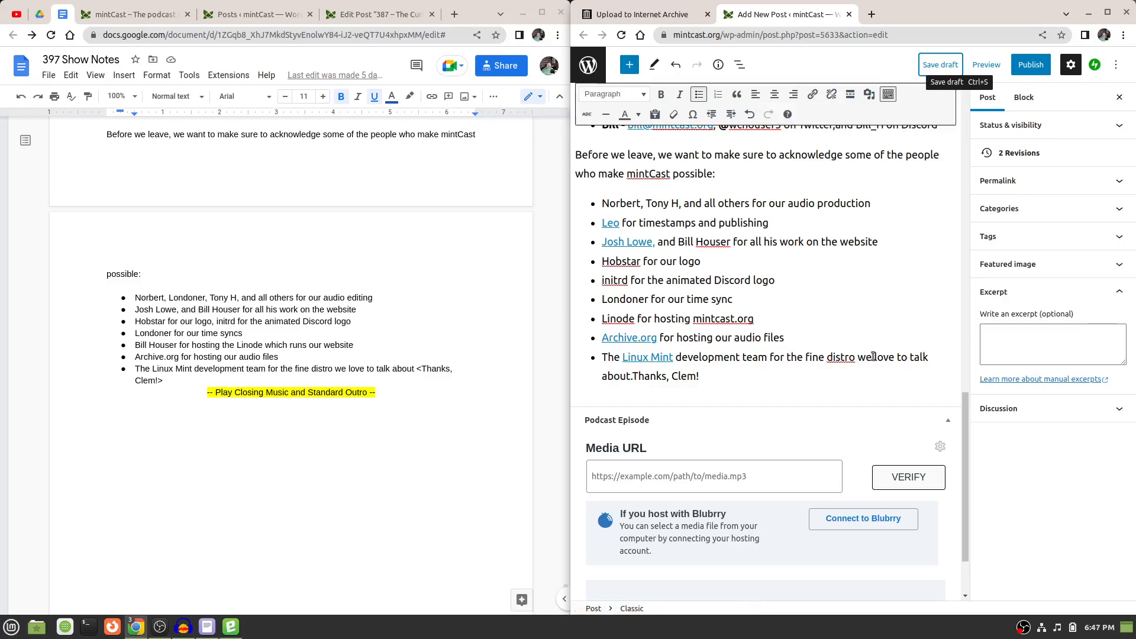
pyautogui.moveTo(965, 414); pyautogui.dragTo(963, 117)
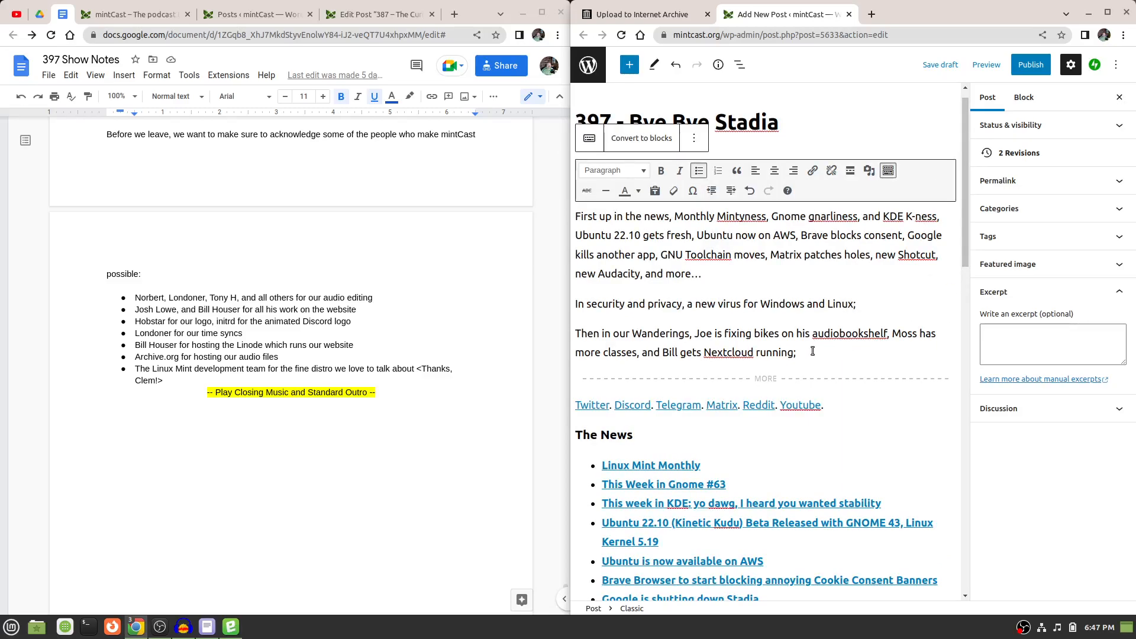
pyautogui.moveTo(581, 216); pyautogui.dragTo(799, 354)
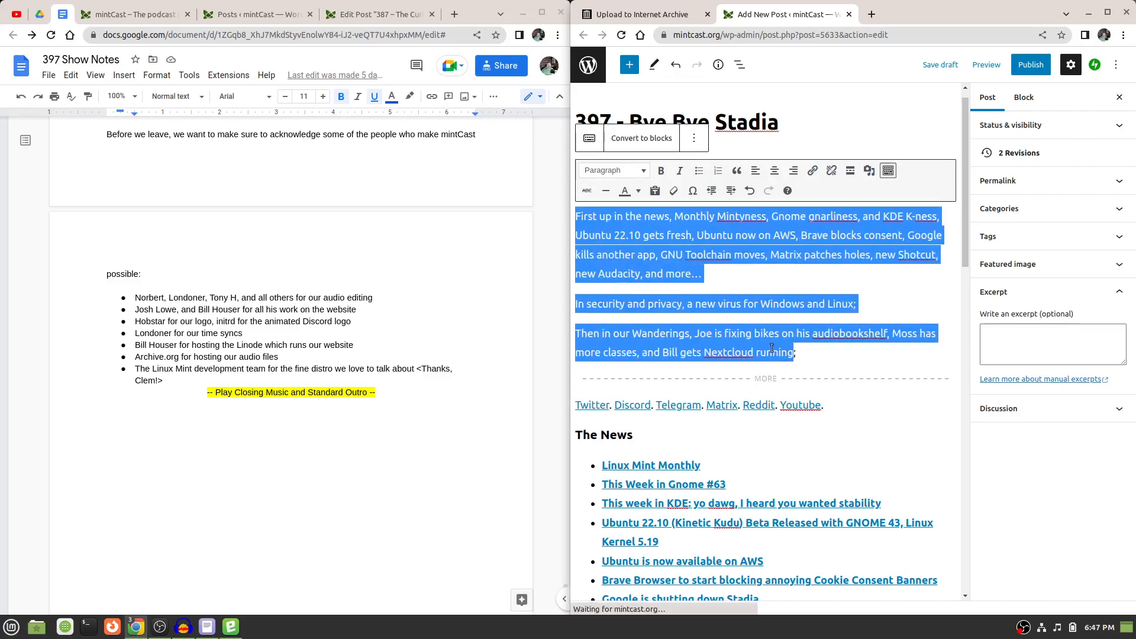
pyautogui.rightClick(731, 336)
pyautogui.click(757, 345)
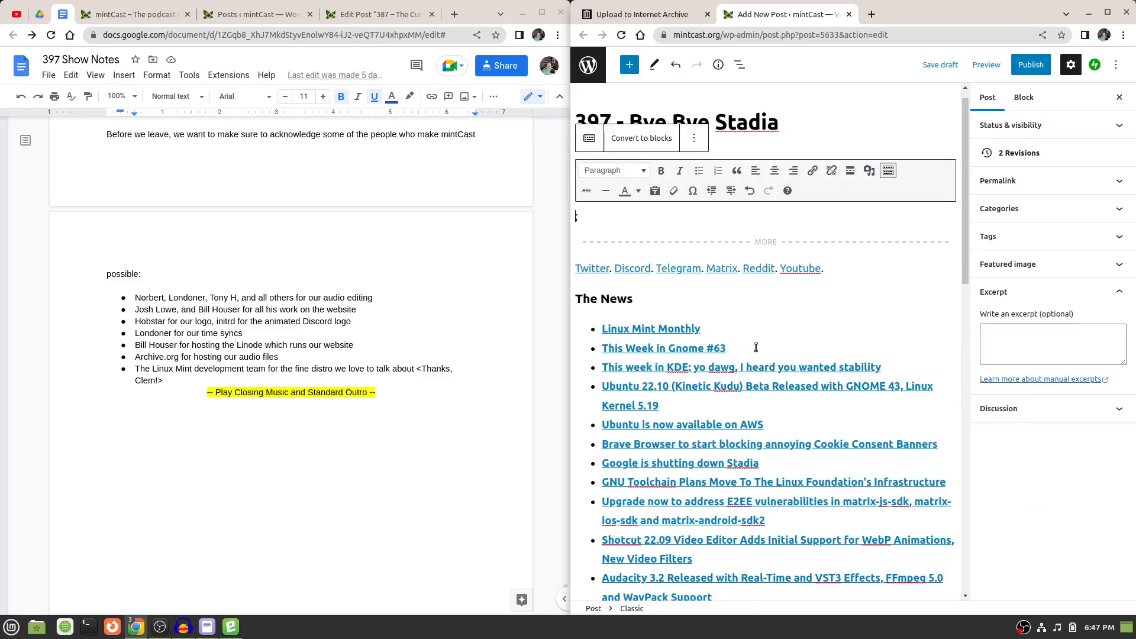
pyautogui.click(750, 190)
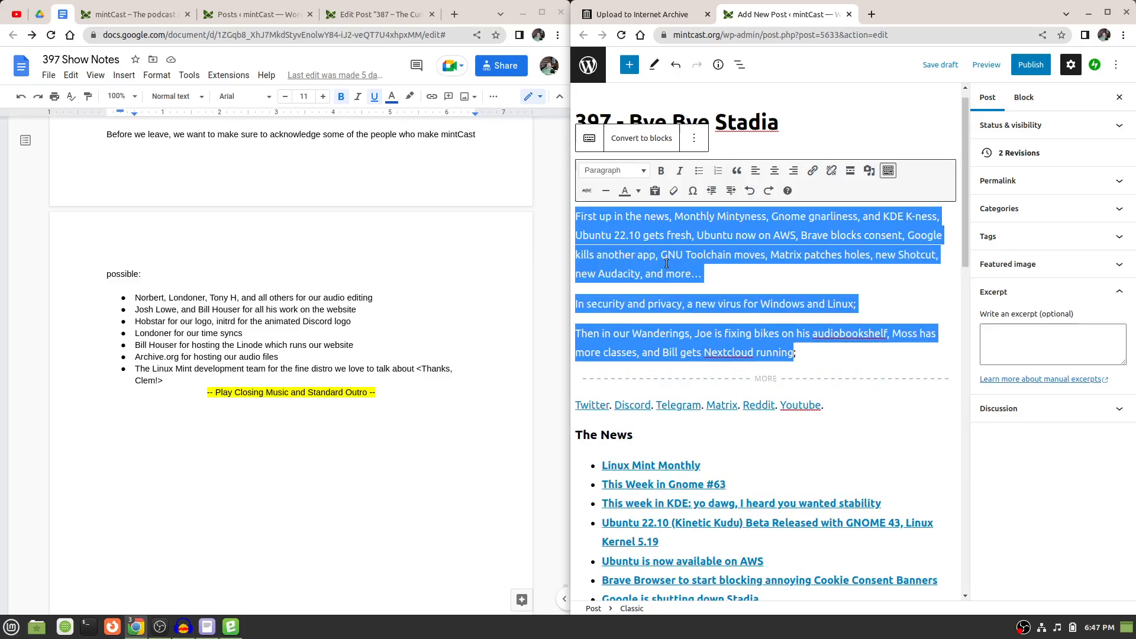
# Copy the selected intro paragraphs from the post into the archive.org upload's description.
pyautogui.rightClick(729, 259)
pyautogui.click(728, 286)
pyautogui.click(642, 14)
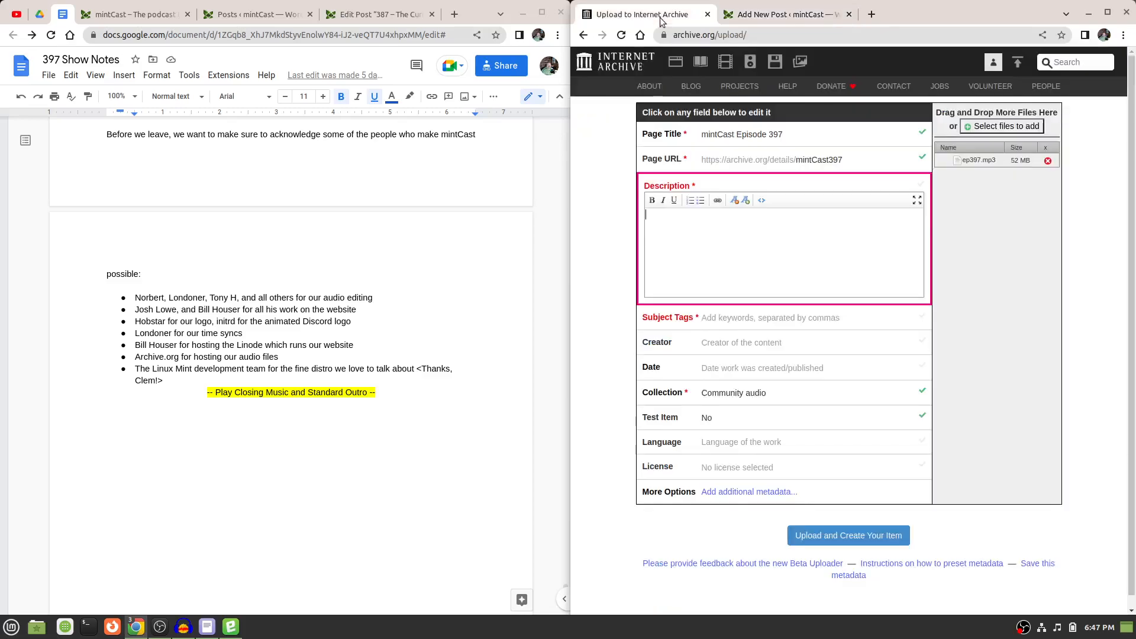
pyautogui.rightClick(676, 232)
pyautogui.click(716, 304)
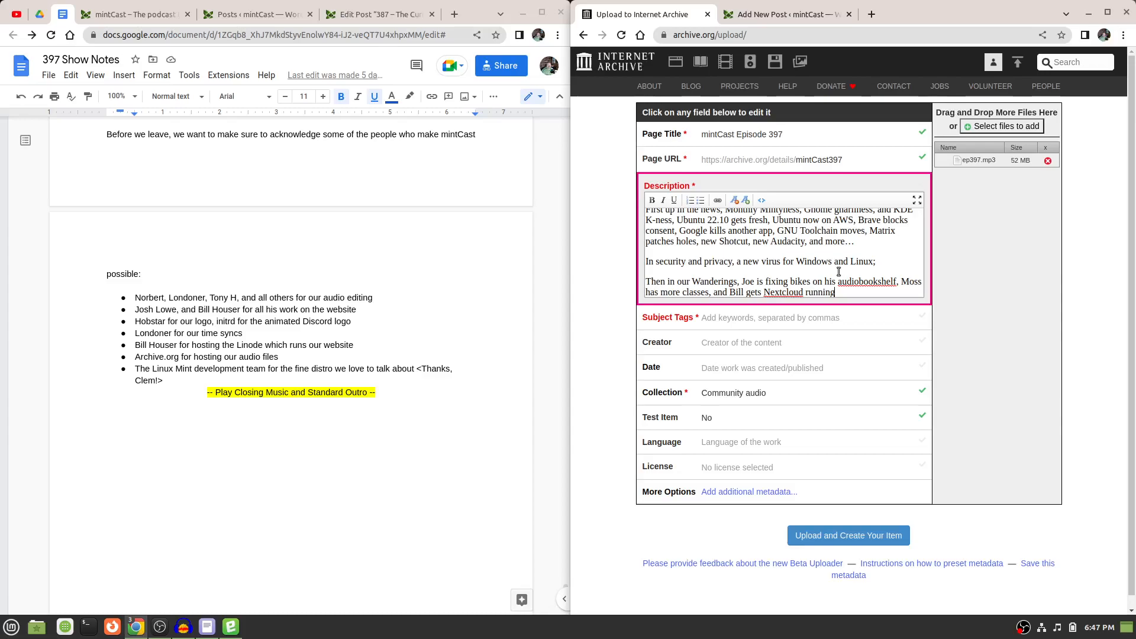
pyautogui.press('Up')
pyautogui.press('Up')
pyautogui.press('Up')
pyautogui.press('Up')
pyautogui.press('Up')
pyautogui.press('Up')
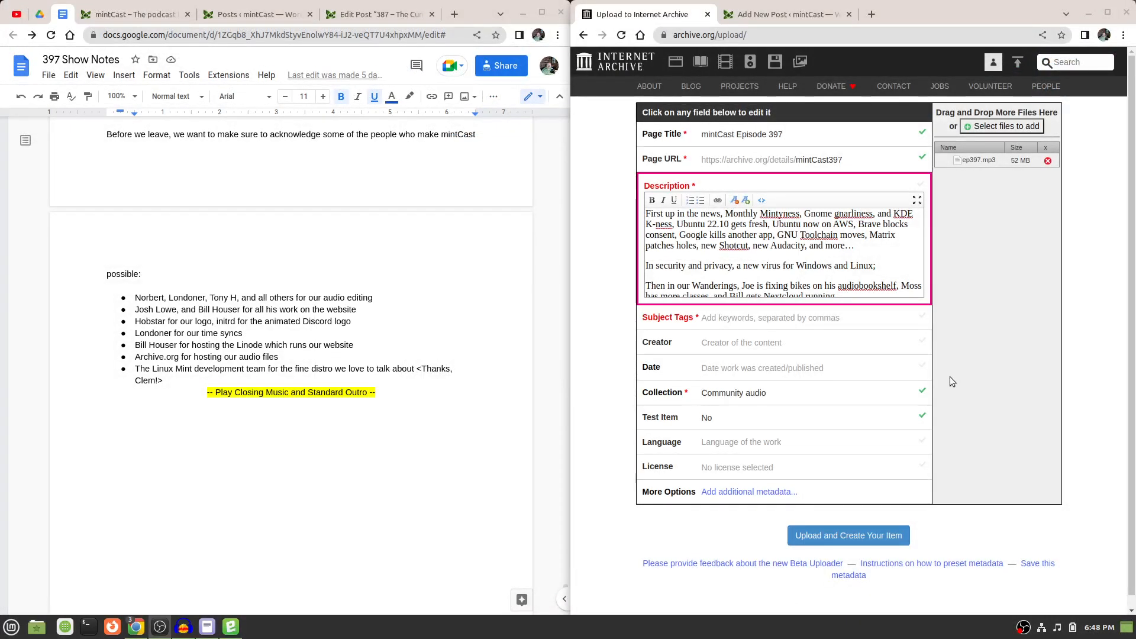
# Check the post's checked categories in WordPress and set the upload's subject tags to "MP3, News, OGG, Podcast".
pyautogui.click(797, 318)
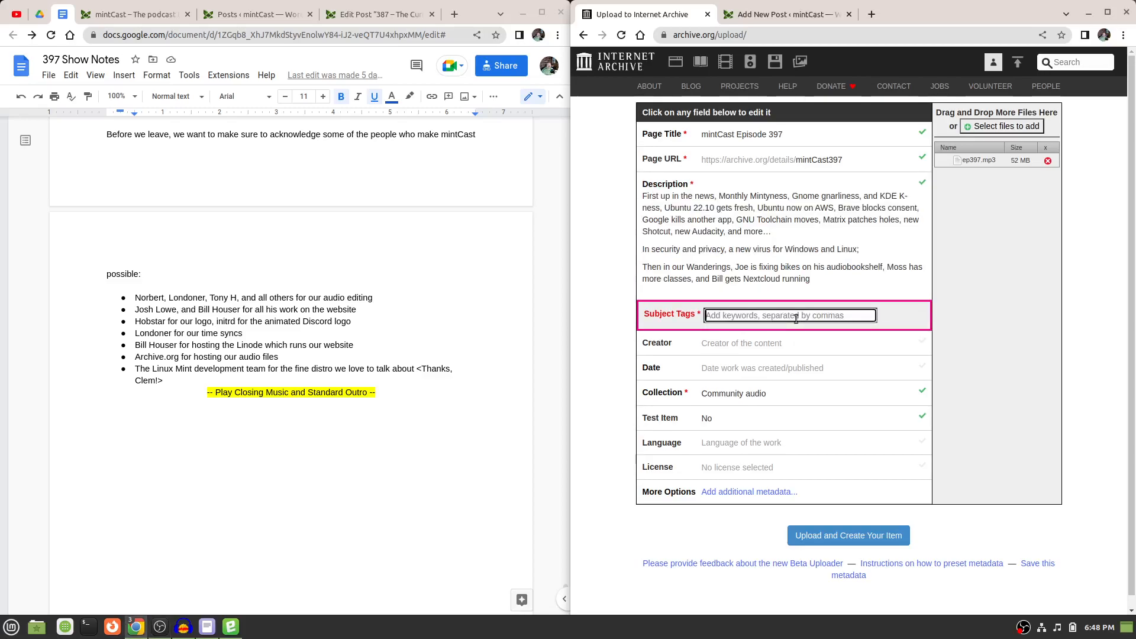
pyautogui.click(758, 17)
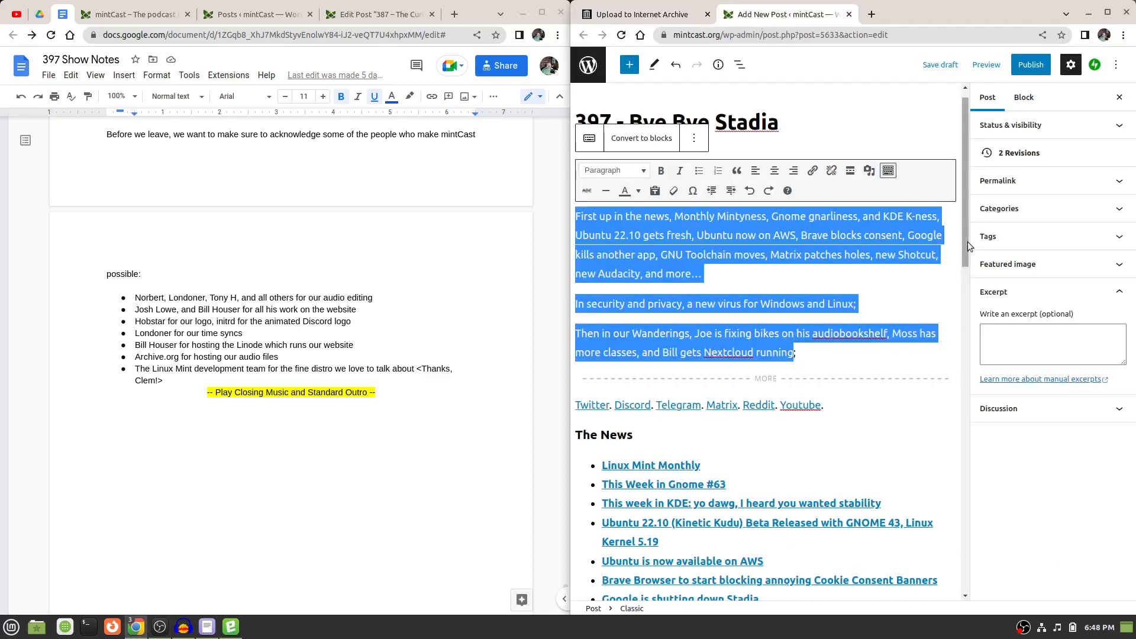
pyautogui.click(1040, 253)
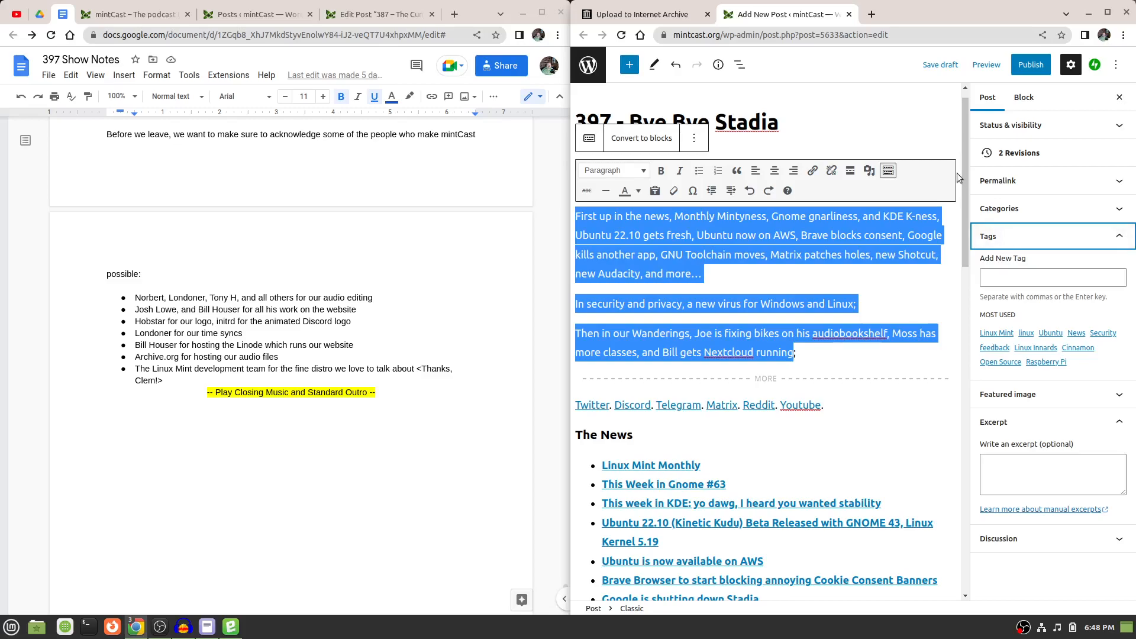
pyautogui.click(1078, 213)
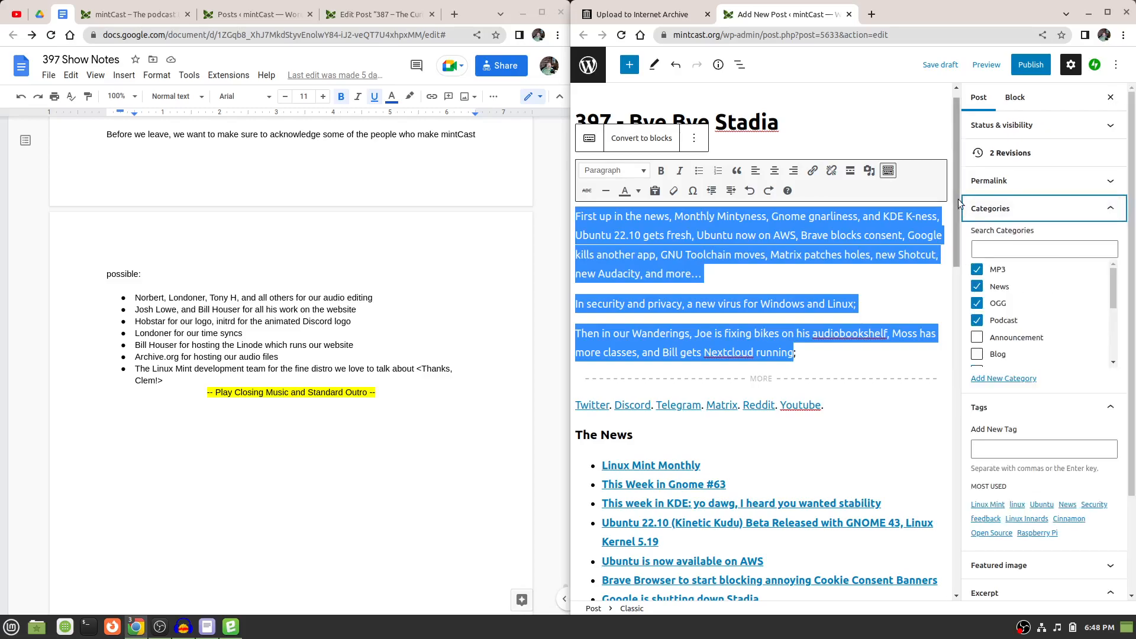
pyautogui.click(642, 16)
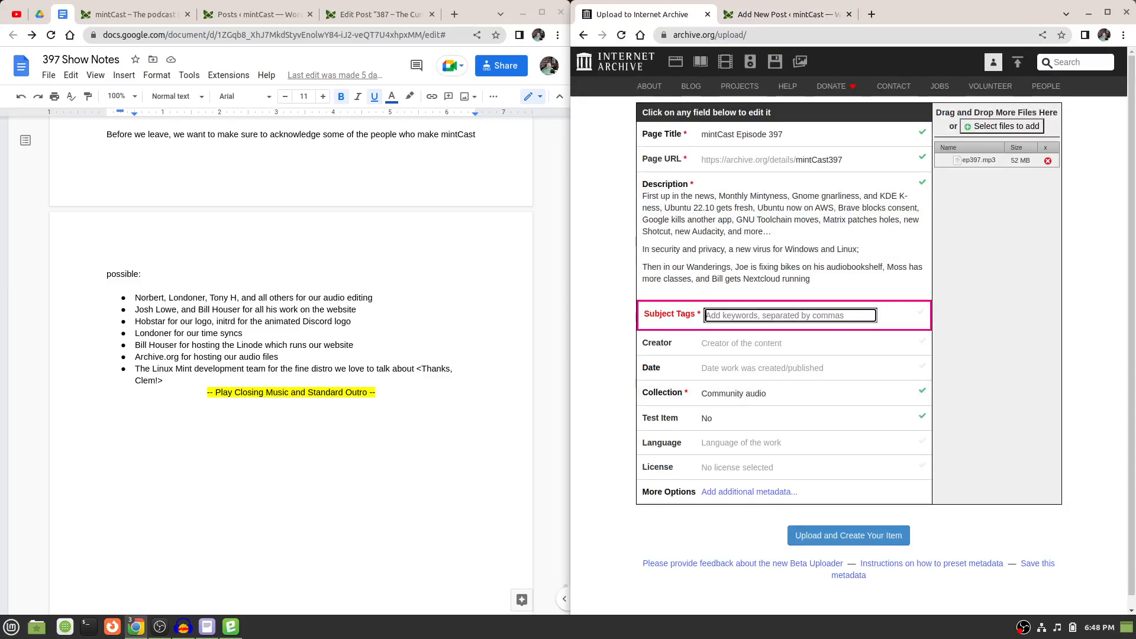
pyautogui.hotkey('ctrl', 'v')
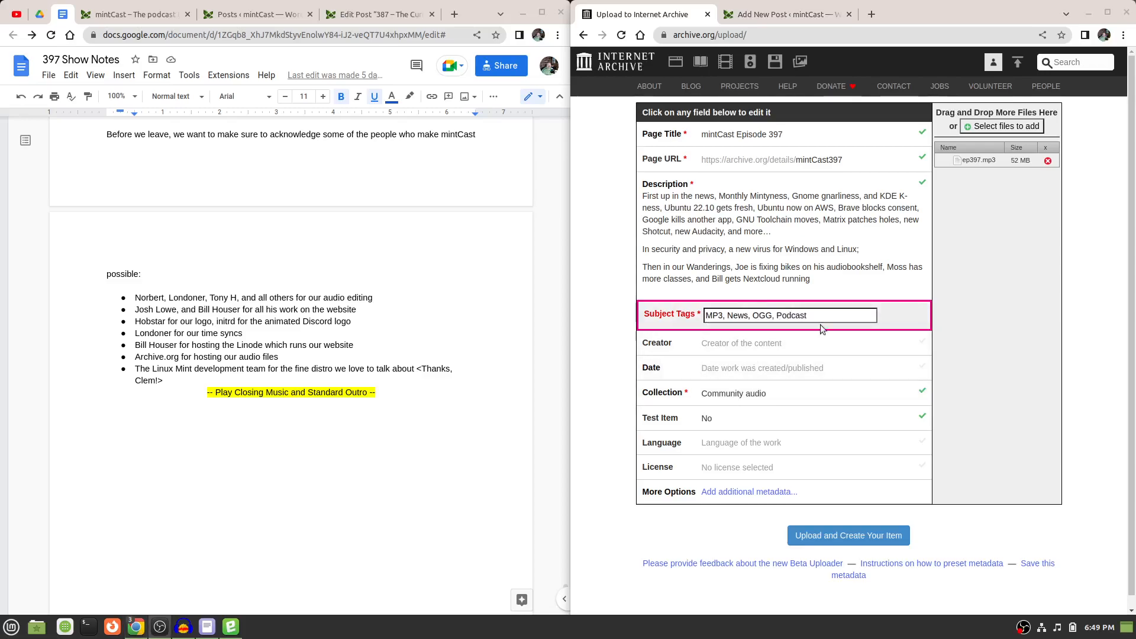
# Look up the recording date at the start of the 397 show notes and set the upload's date to 2022-10-02.
pyautogui.click(750, 342)
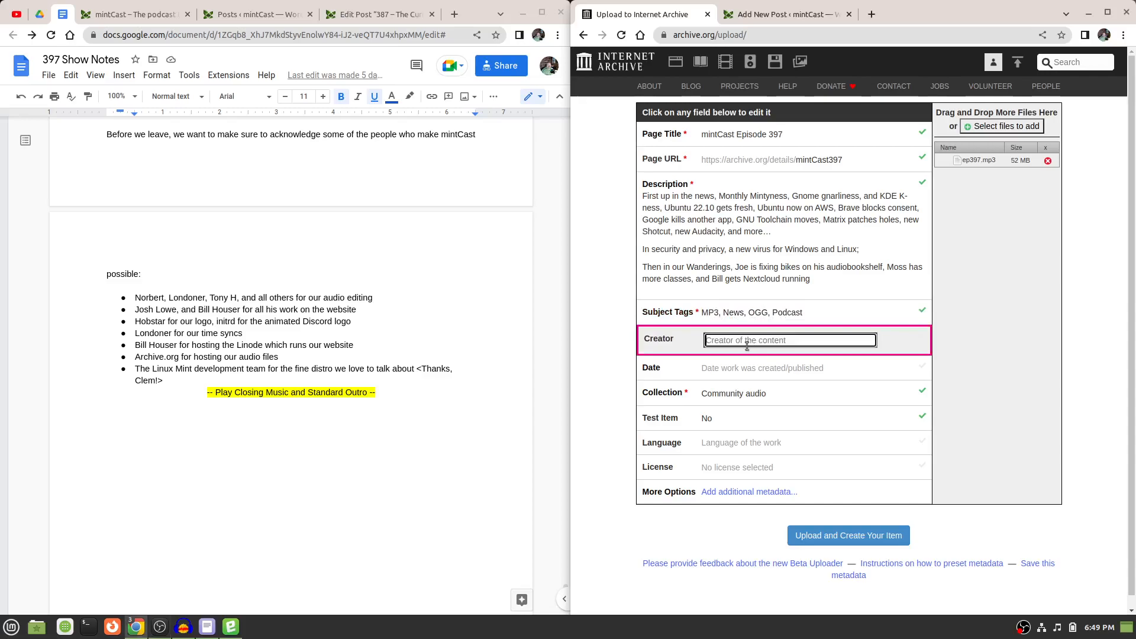
pyautogui.click(752, 373)
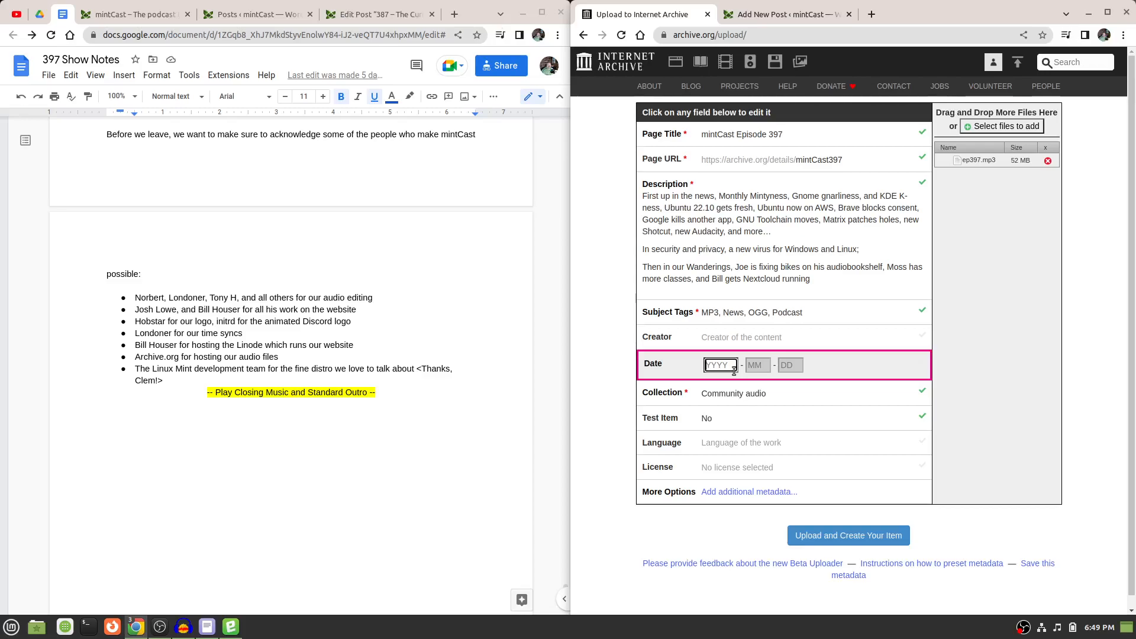
pyautogui.scroll(6, 564, 586)
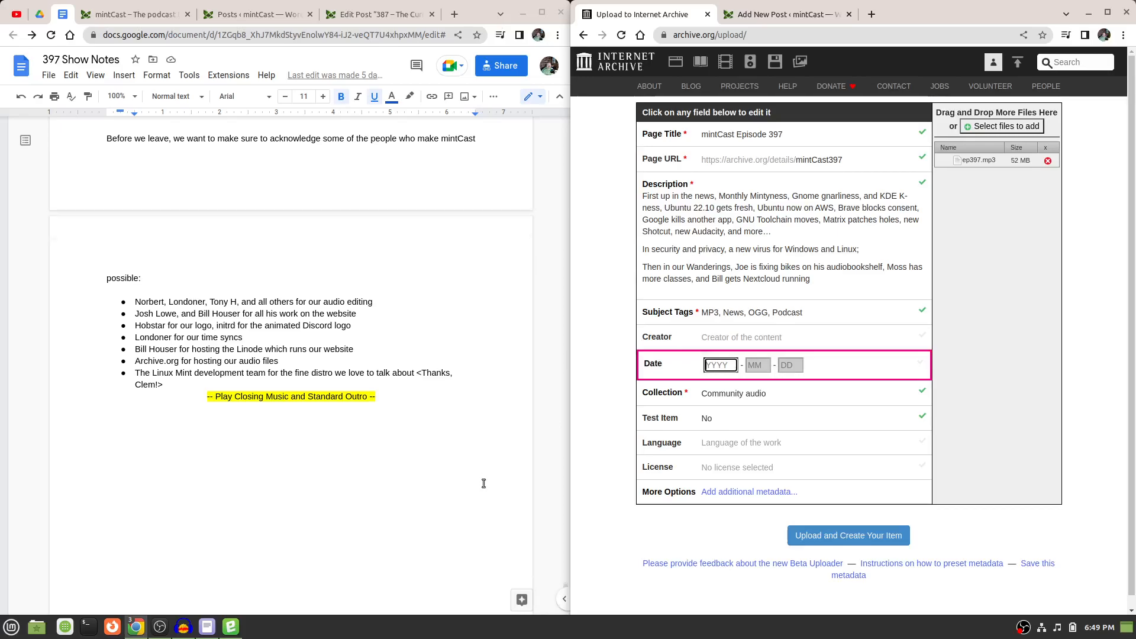
pyautogui.moveTo(564, 586); pyautogui.dragTo(565, 329)
pyautogui.scroll(20, 541, 225)
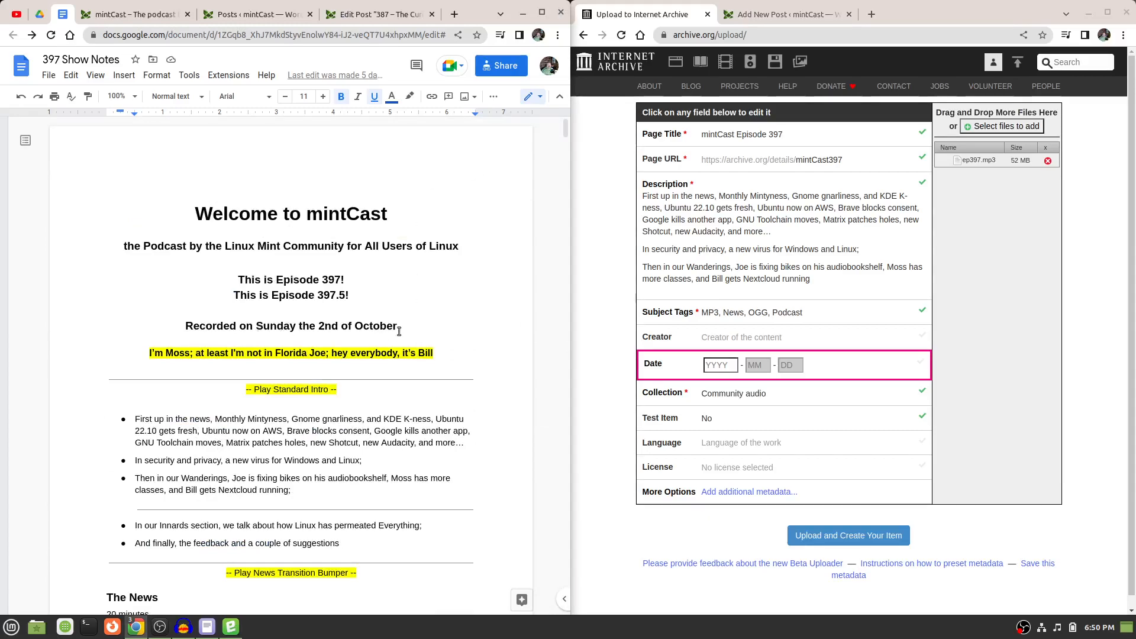
pyautogui.click(716, 366)
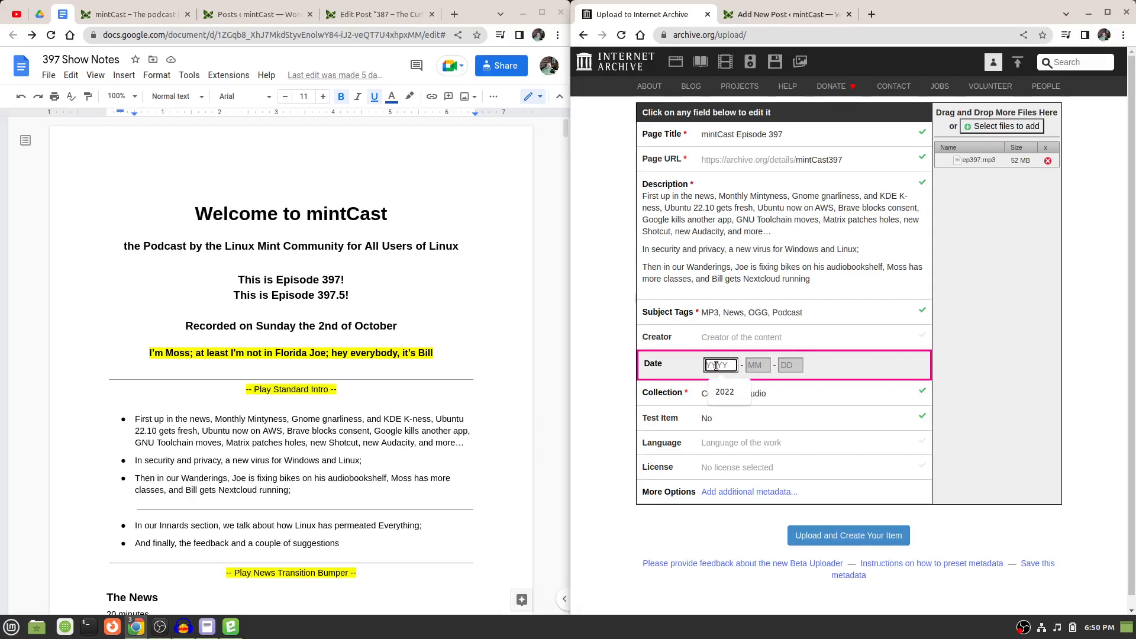
pyautogui.write('2022')
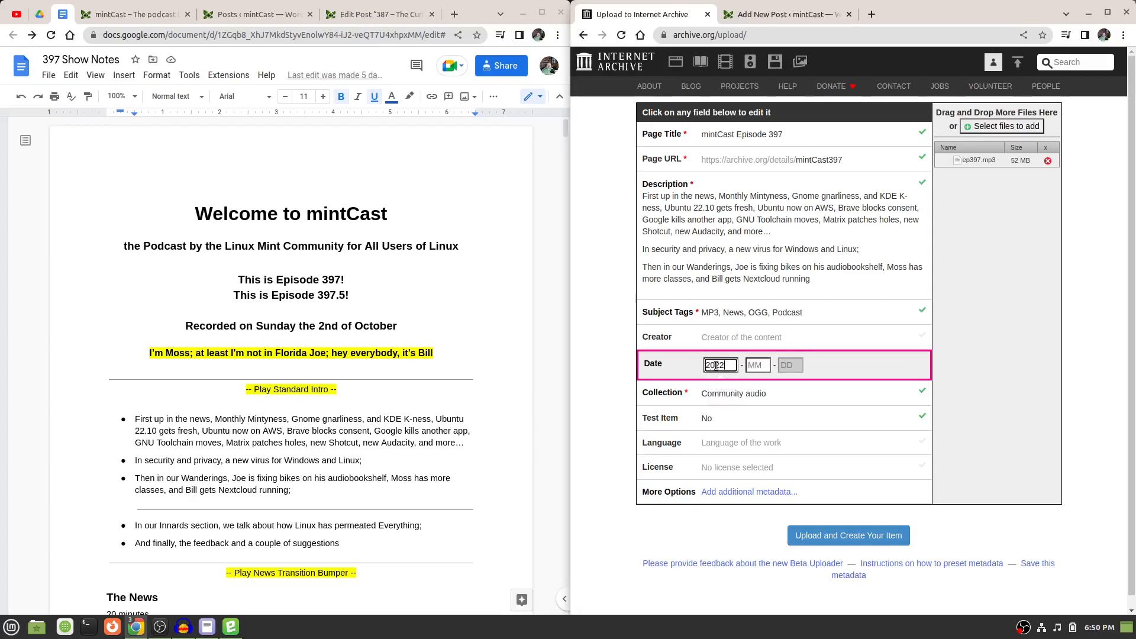
pyautogui.click(758, 366)
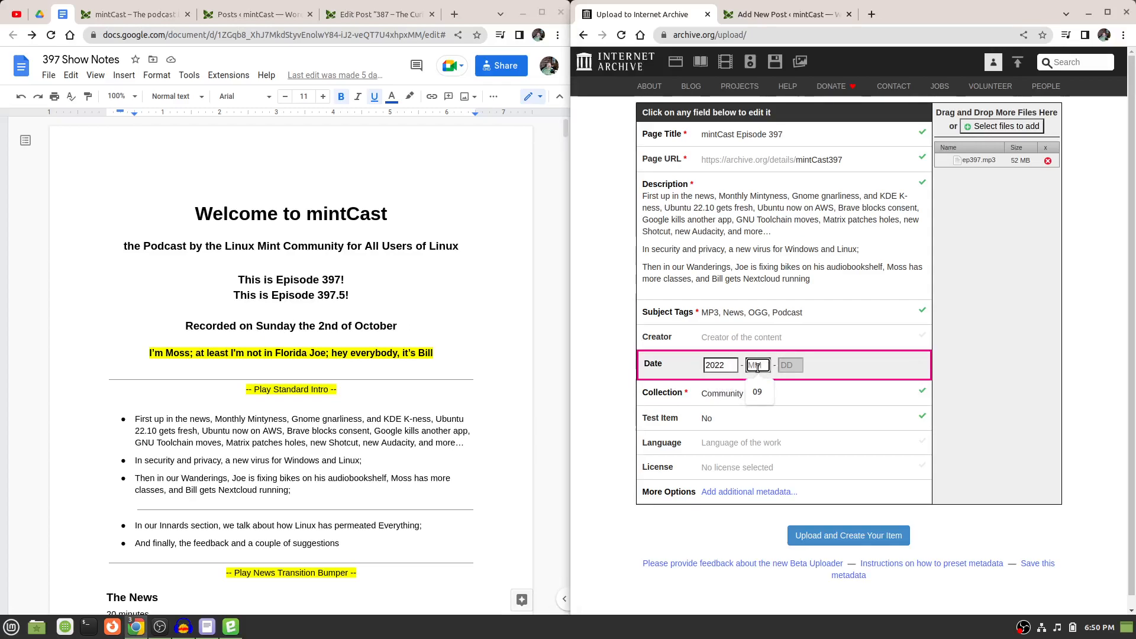
pyautogui.write('10')
pyautogui.press('Tab')
pyautogui.write('02')
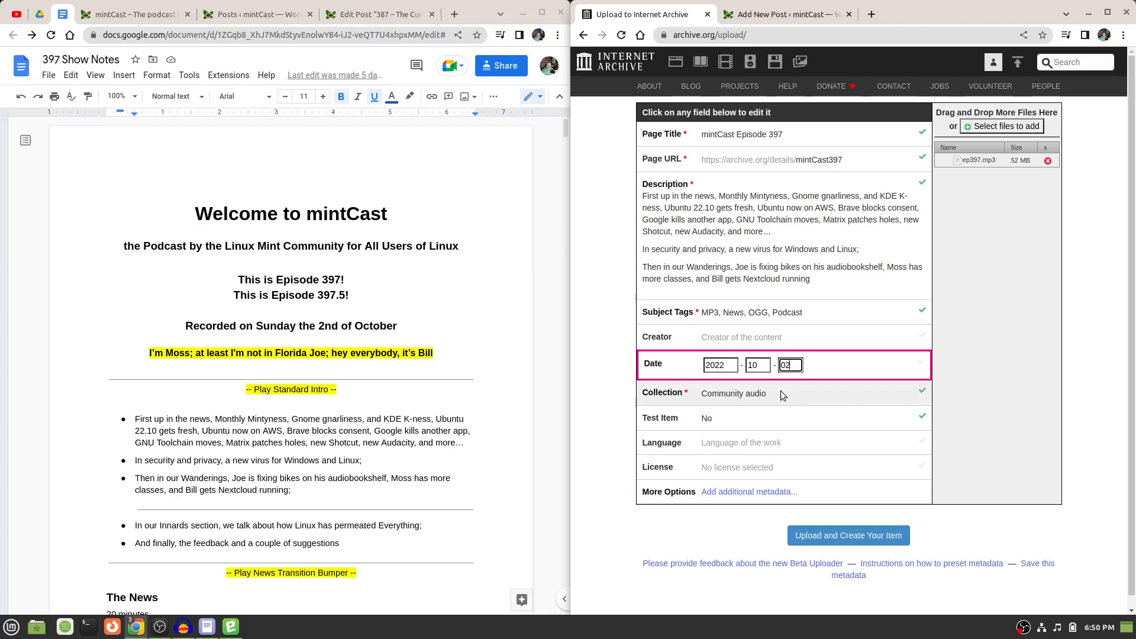
# Set the upload's language to English.
pyautogui.click(732, 446)
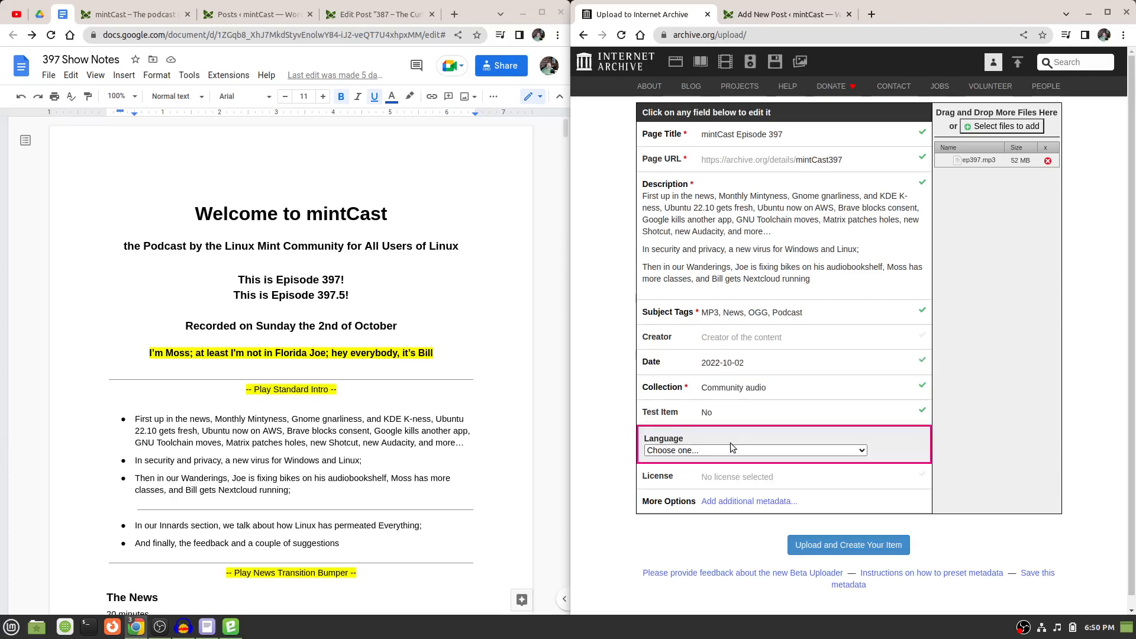
pyautogui.click(732, 449)
pyautogui.scroll(-1, 739, 315)
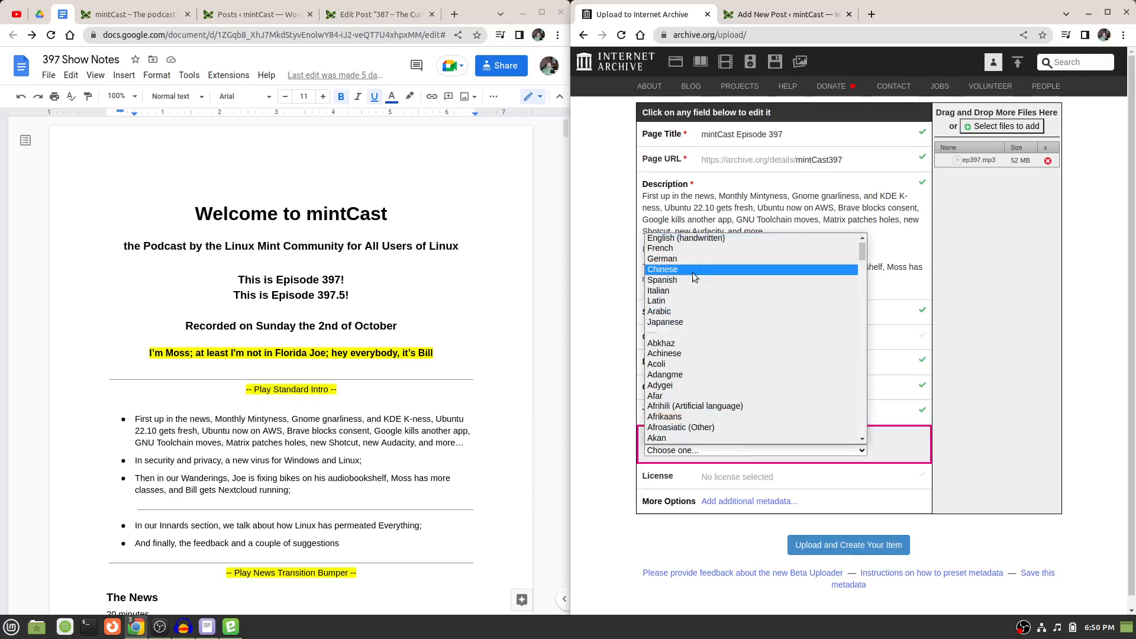
pyautogui.scroll(1, 693, 272)
pyautogui.click(680, 247)
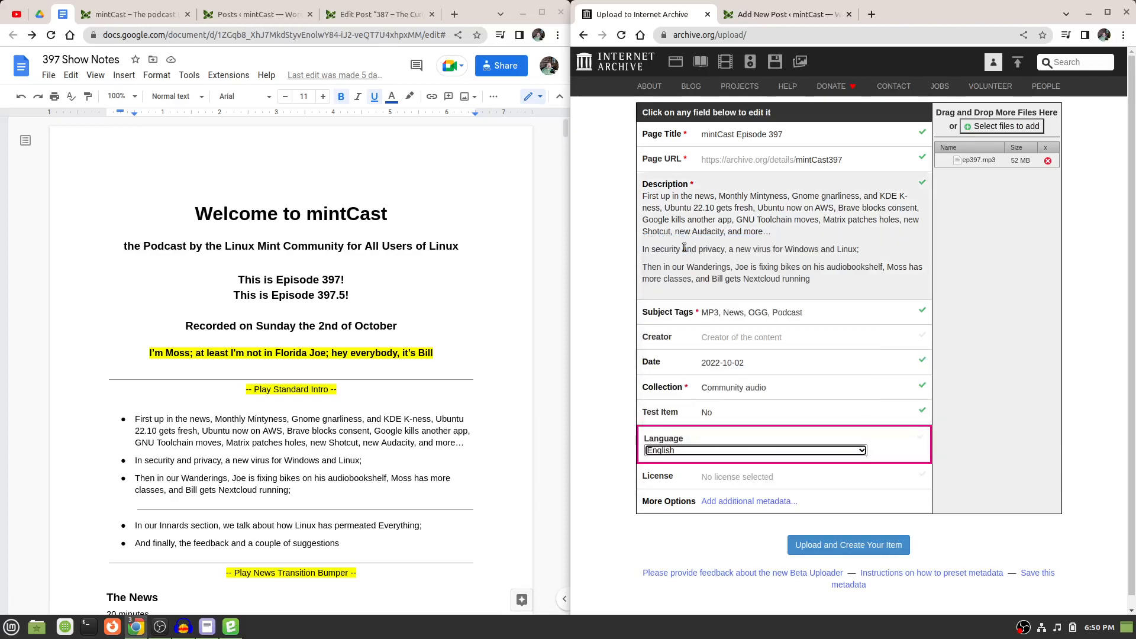
# License the upload under Creative Commons with Allow Remixing and Require Share-Alike, and submit it to create the item.
pyautogui.click(712, 477)
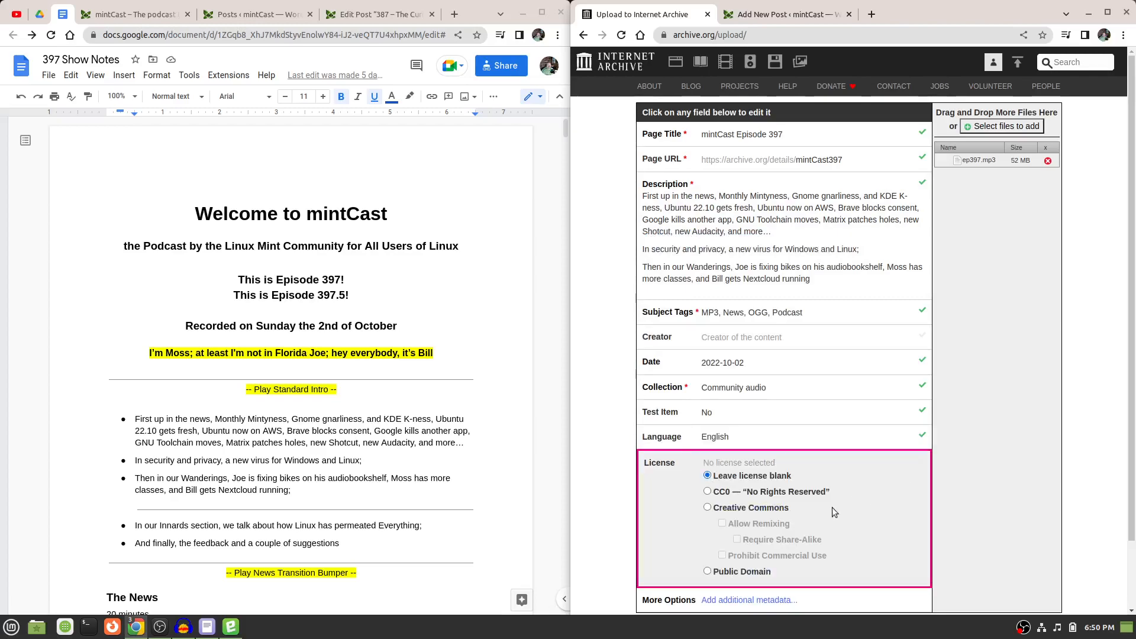
pyautogui.scroll(-2, 832, 509)
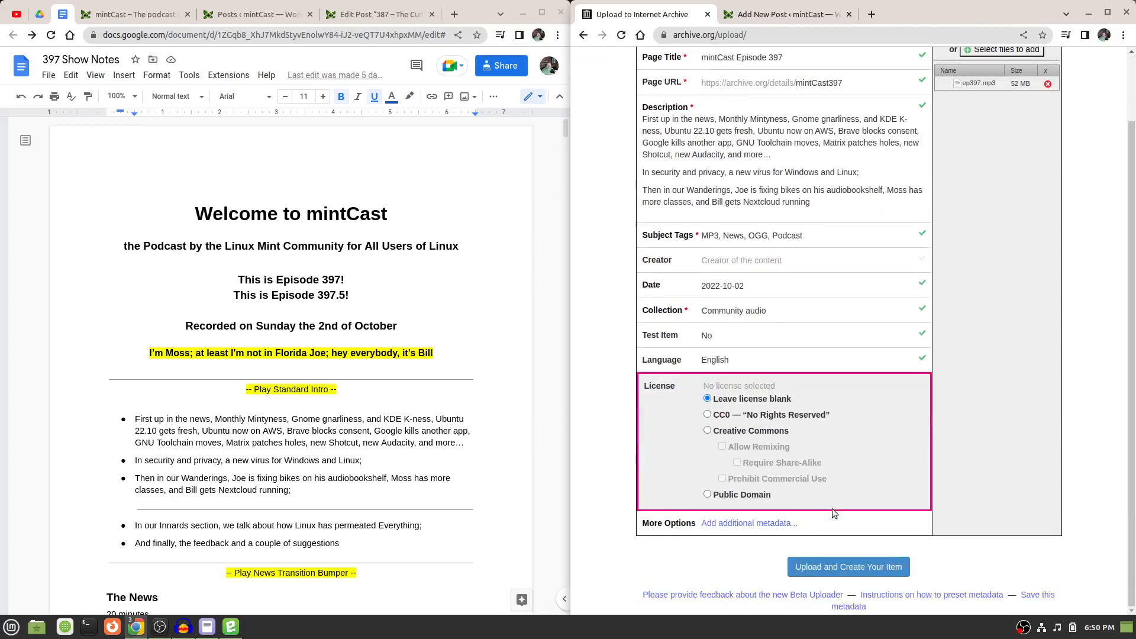
pyautogui.click(707, 432)
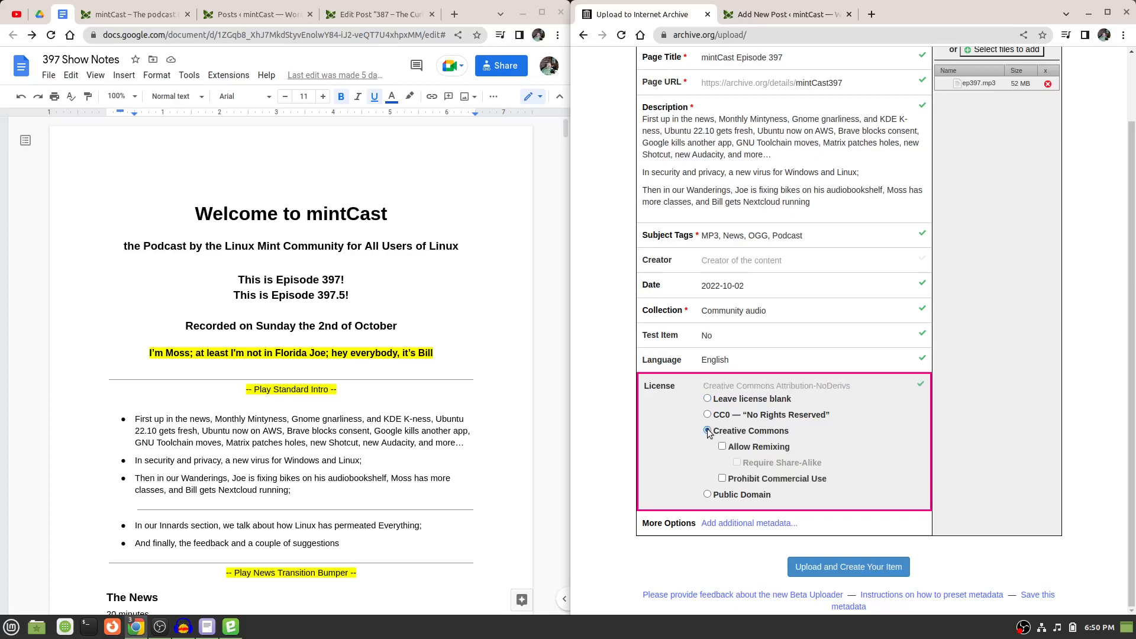
pyautogui.click(722, 448)
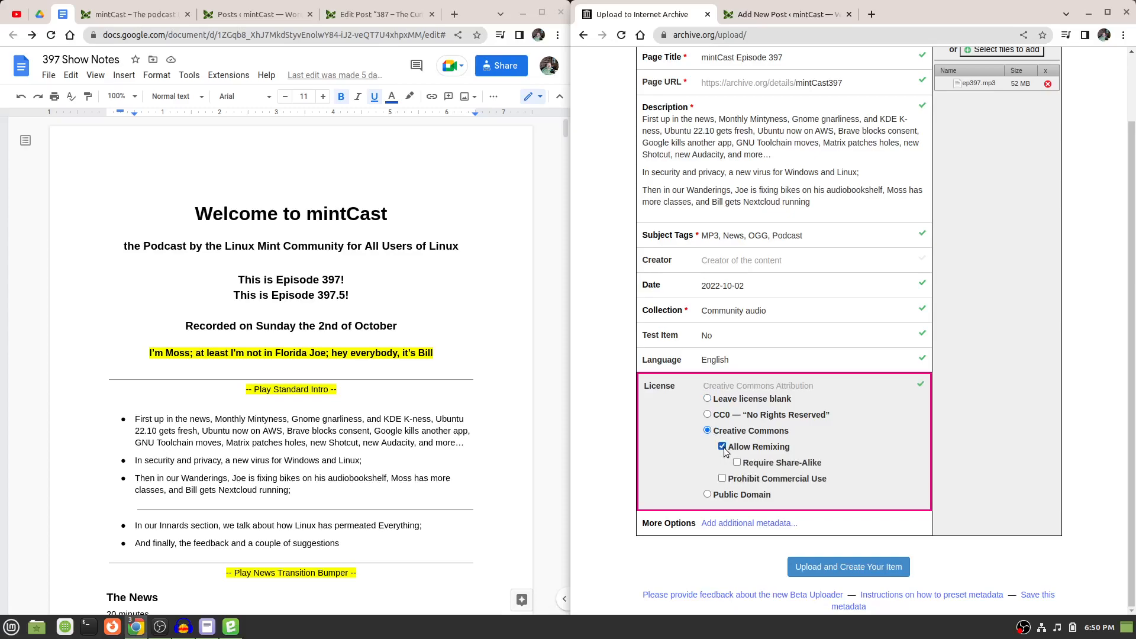
pyautogui.click(737, 463)
pyautogui.click(845, 568)
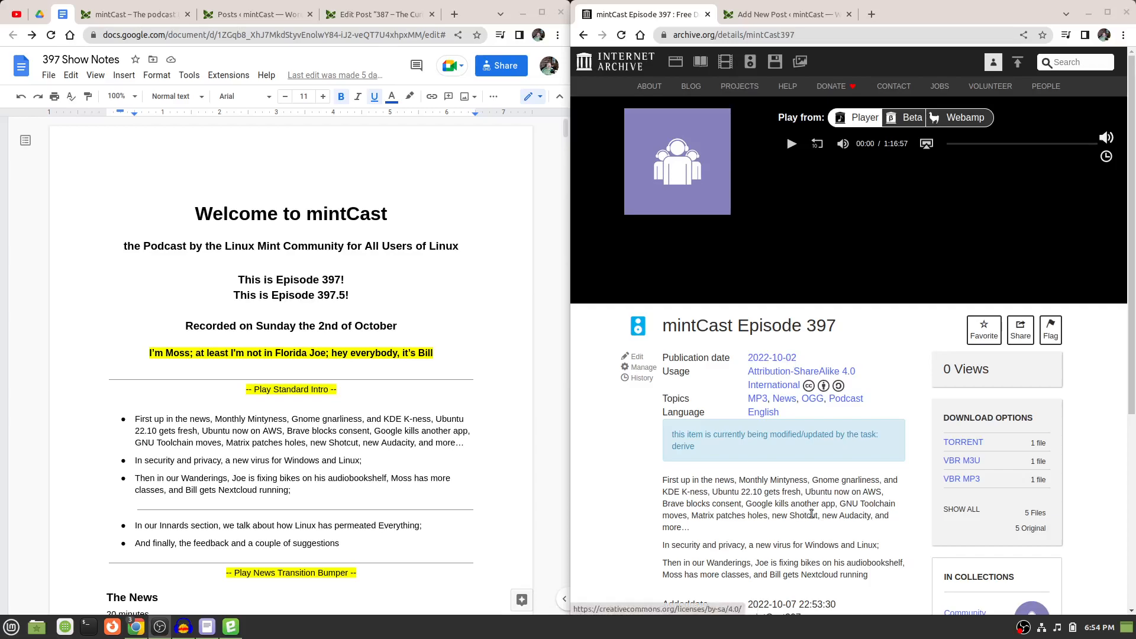
# Review the new mintCast Episode 397 item page, including its metadata, description and download options.
pyautogui.scroll(-6, 732, 505)
pyautogui.scroll(3, 732, 500)
pyautogui.scroll(3, 733, 501)
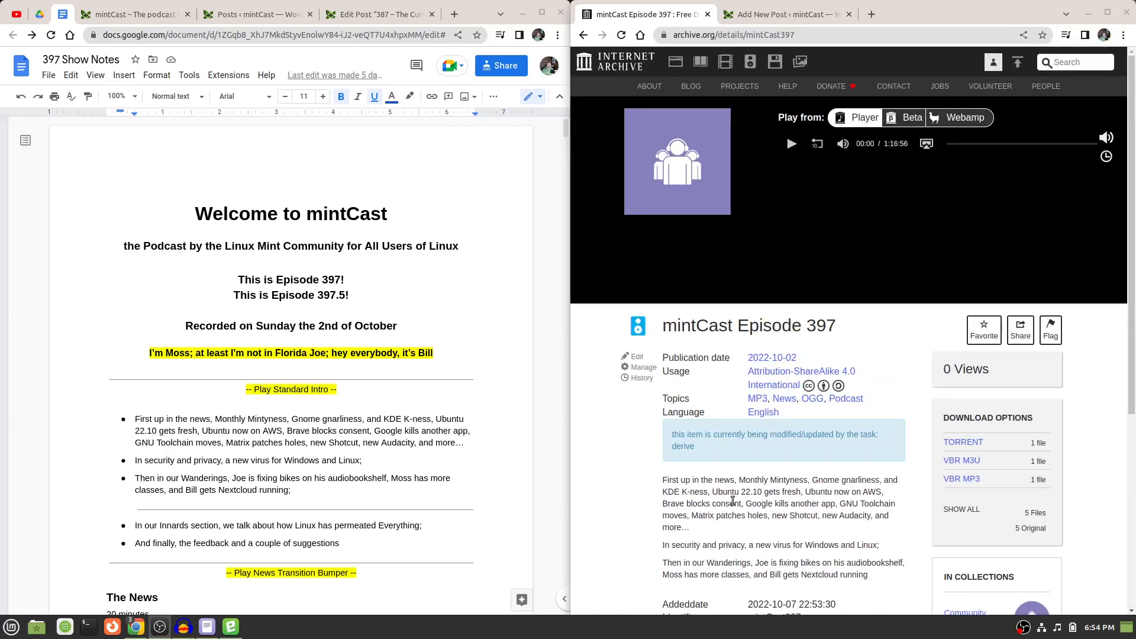
pyautogui.scroll(-3, 733, 501)
pyautogui.scroll(3, 733, 501)
pyautogui.scroll(-3, 732, 501)
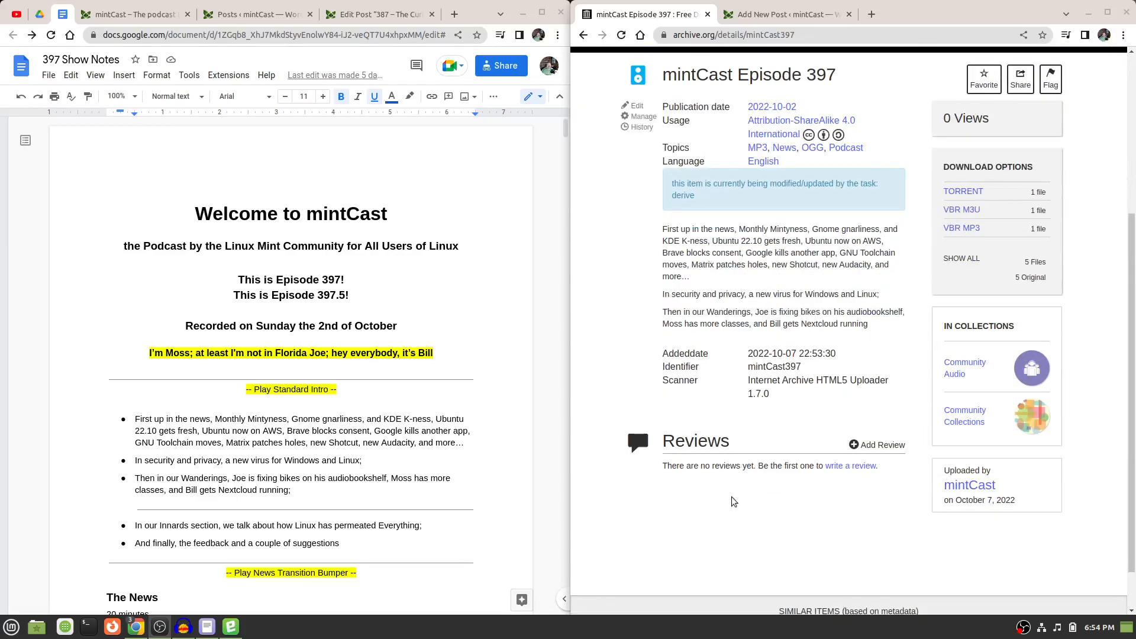
pyautogui.scroll(3, 732, 501)
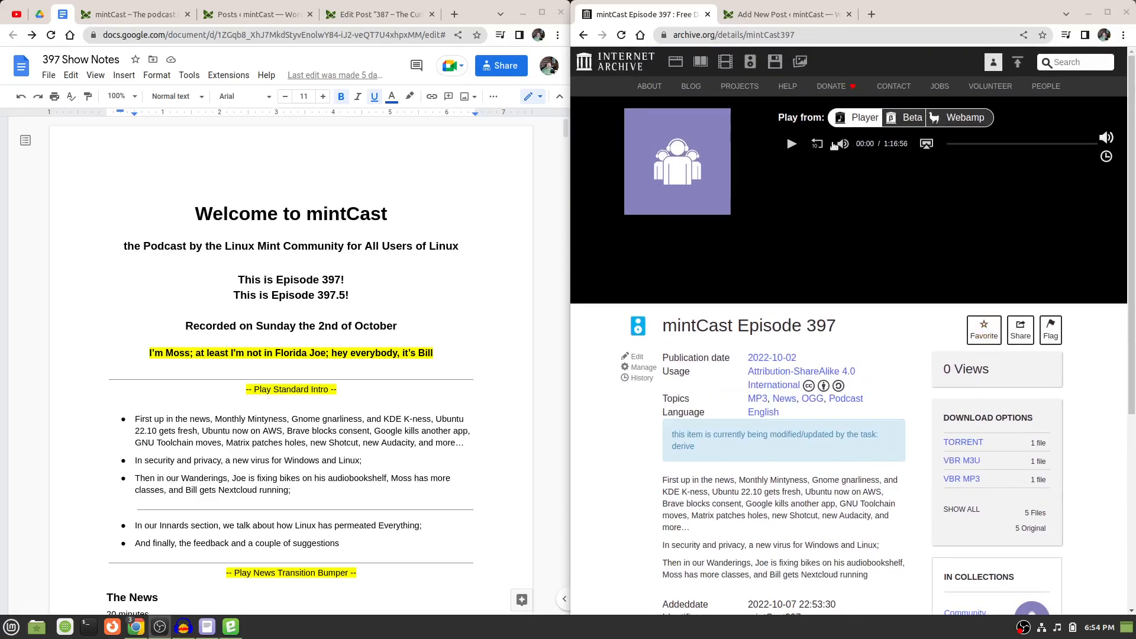
# Copy the link address of the VBR MP3 download from the mintCast Episode 397 item page.
pyautogui.scroll(-2, 794, 389)
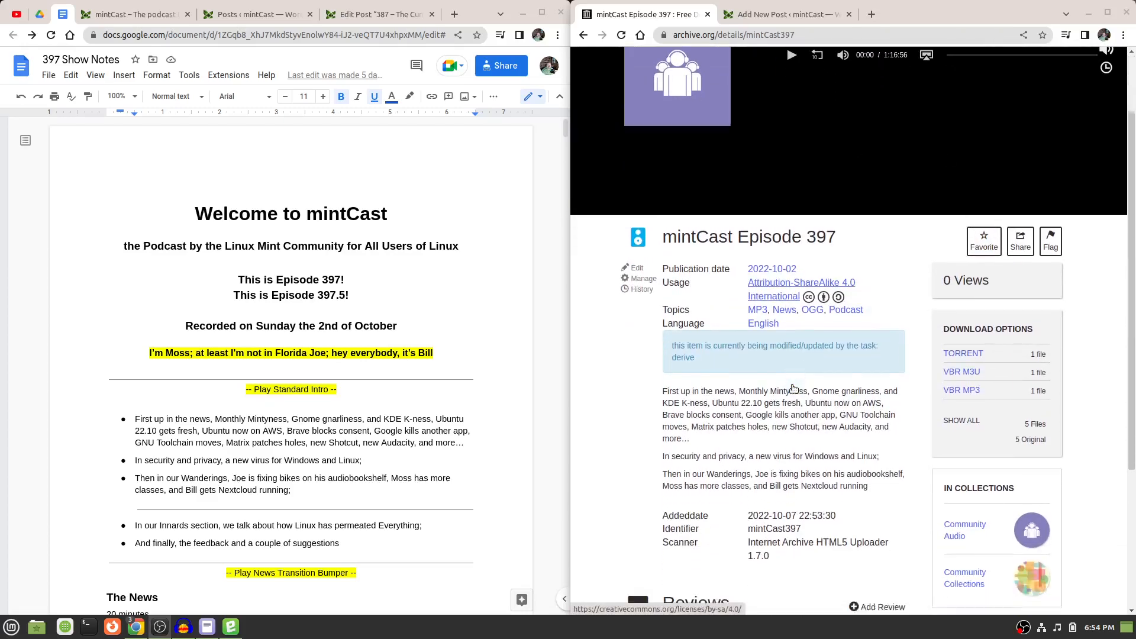
pyautogui.scroll(-1, 793, 389)
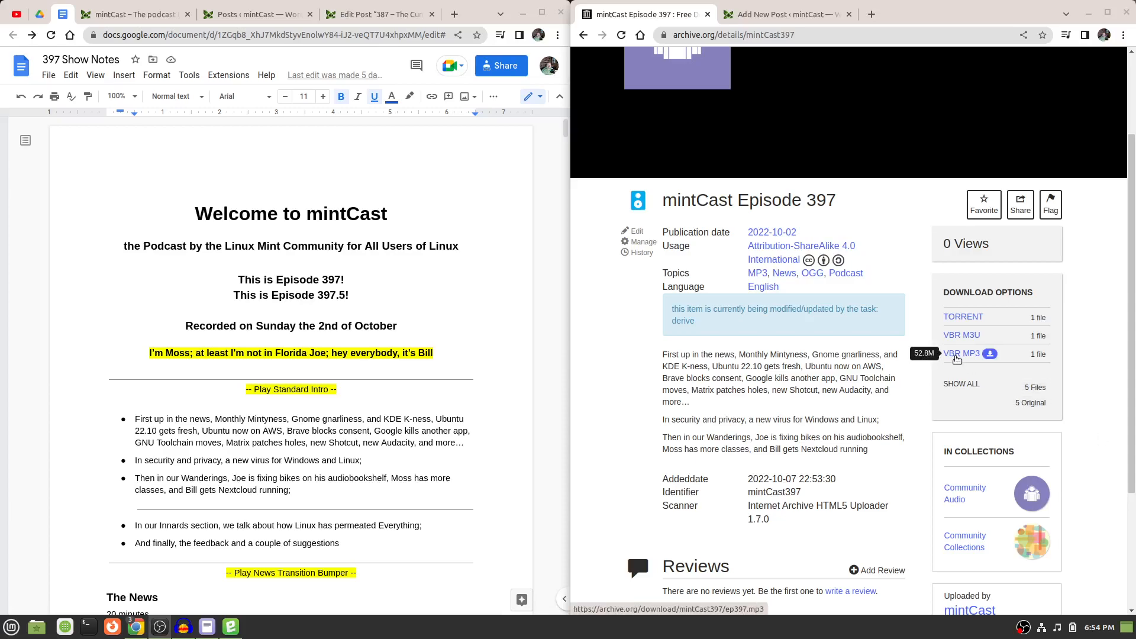
pyautogui.rightClick(957, 359)
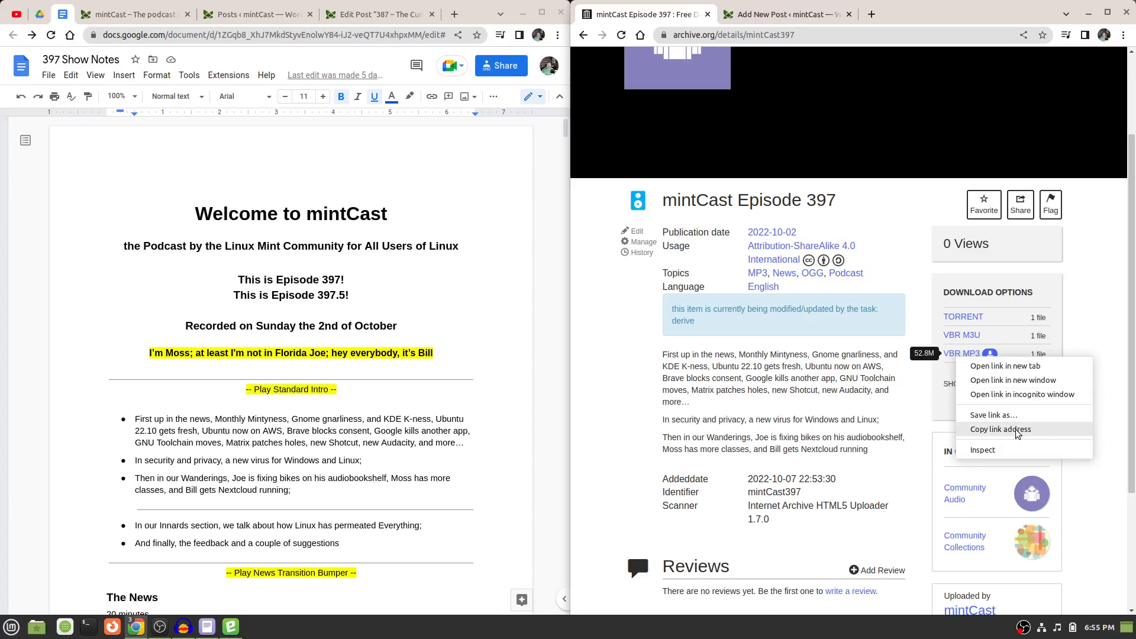
pyautogui.click(1001, 429)
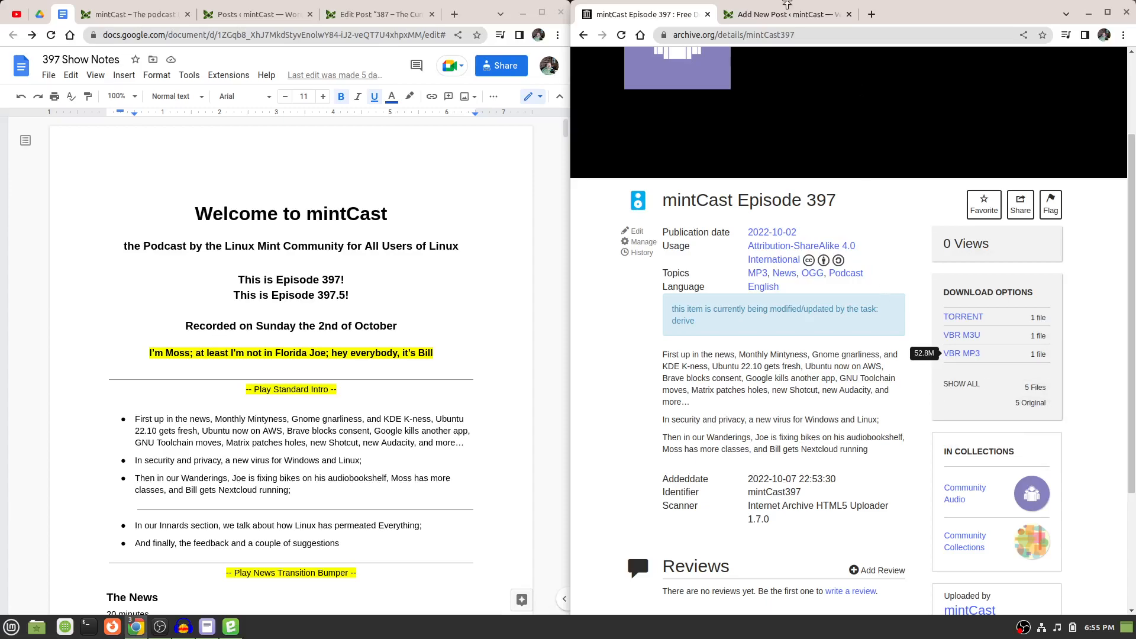
pyautogui.click(784, 19)
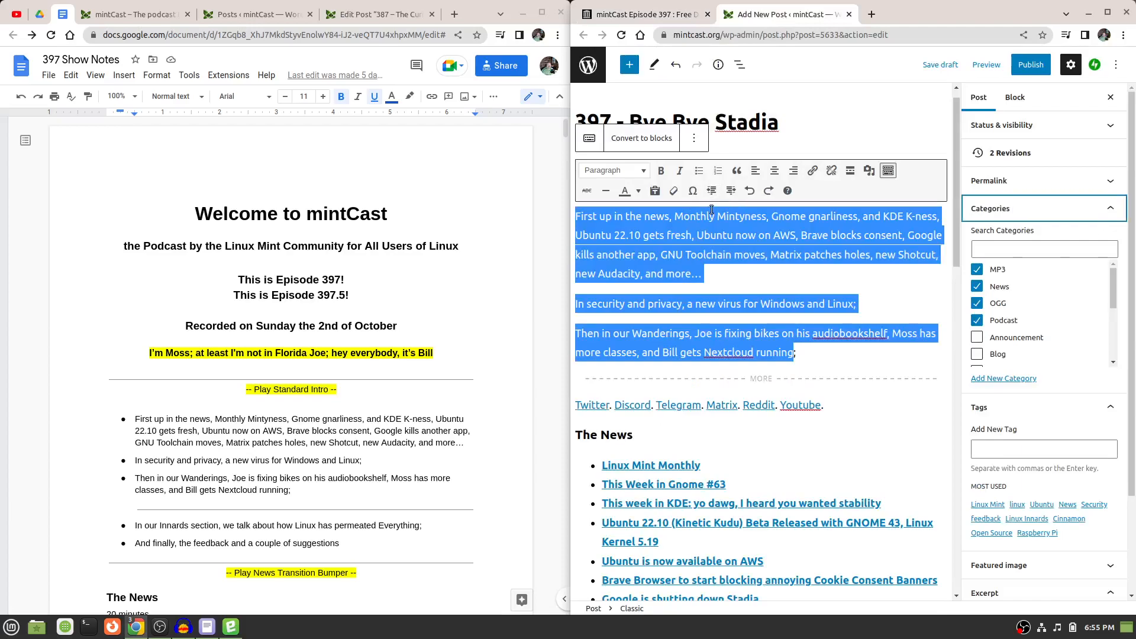
pyautogui.click(864, 424)
pyautogui.scroll(-2, 864, 424)
pyautogui.scroll(-15, 863, 424)
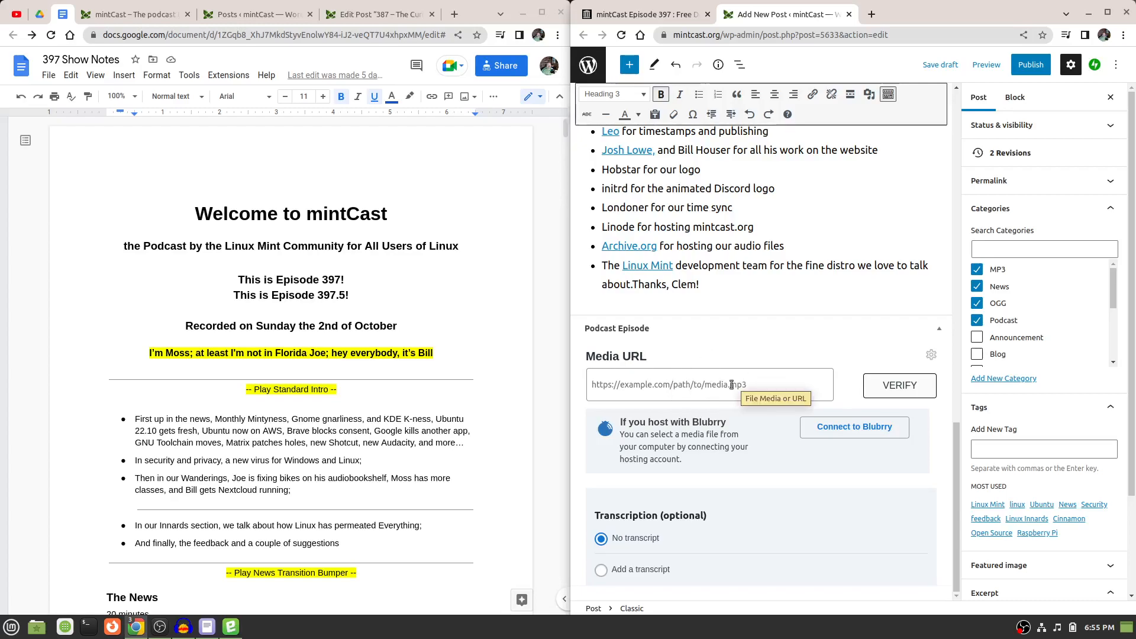
pyautogui.click(730, 386)
pyautogui.rightClick(730, 386)
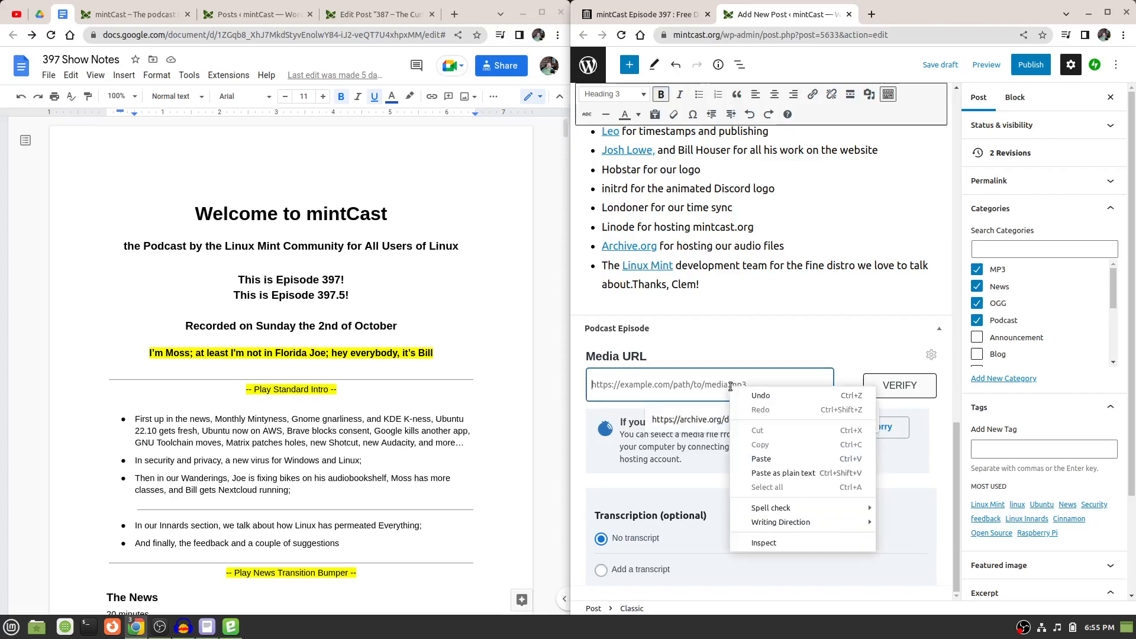
pyautogui.click(789, 456)
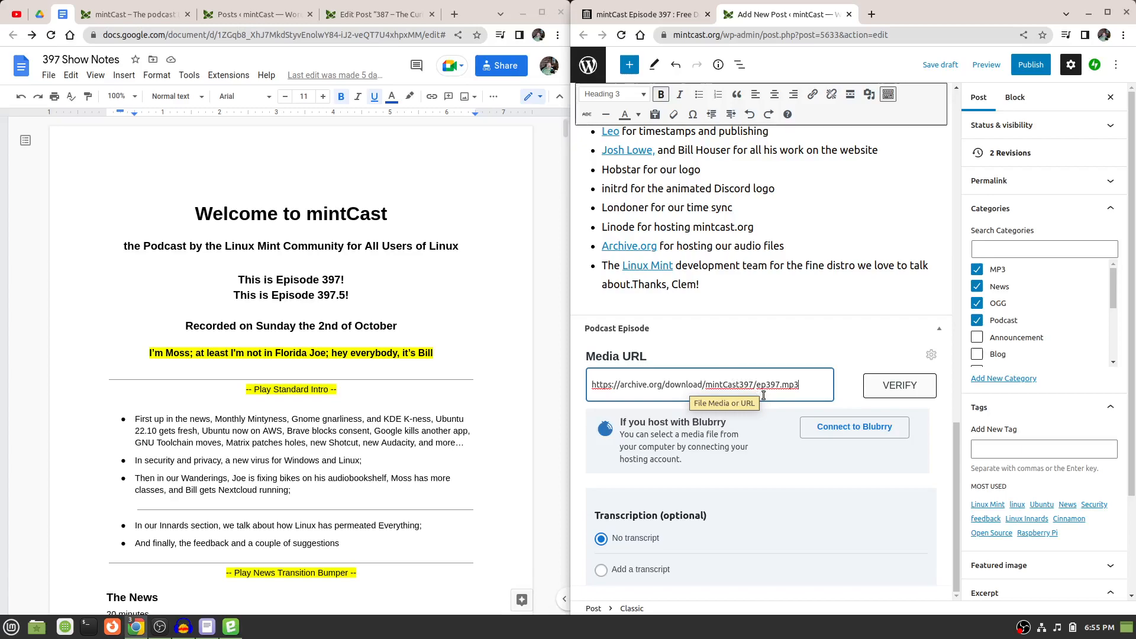
pyautogui.click(891, 389)
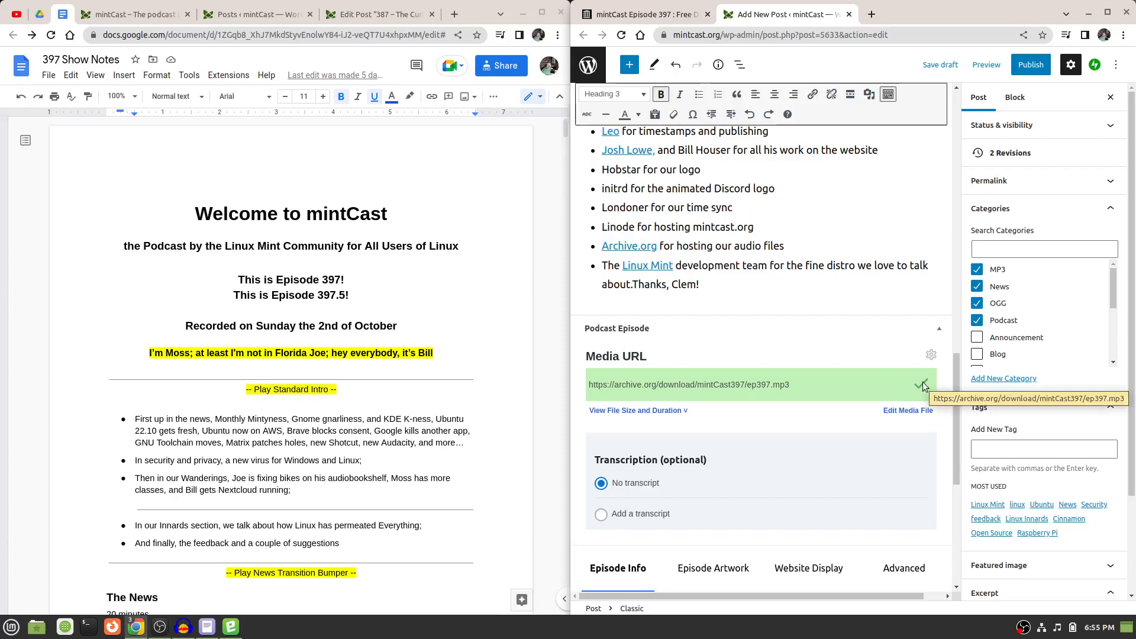
pyautogui.click(938, 65)
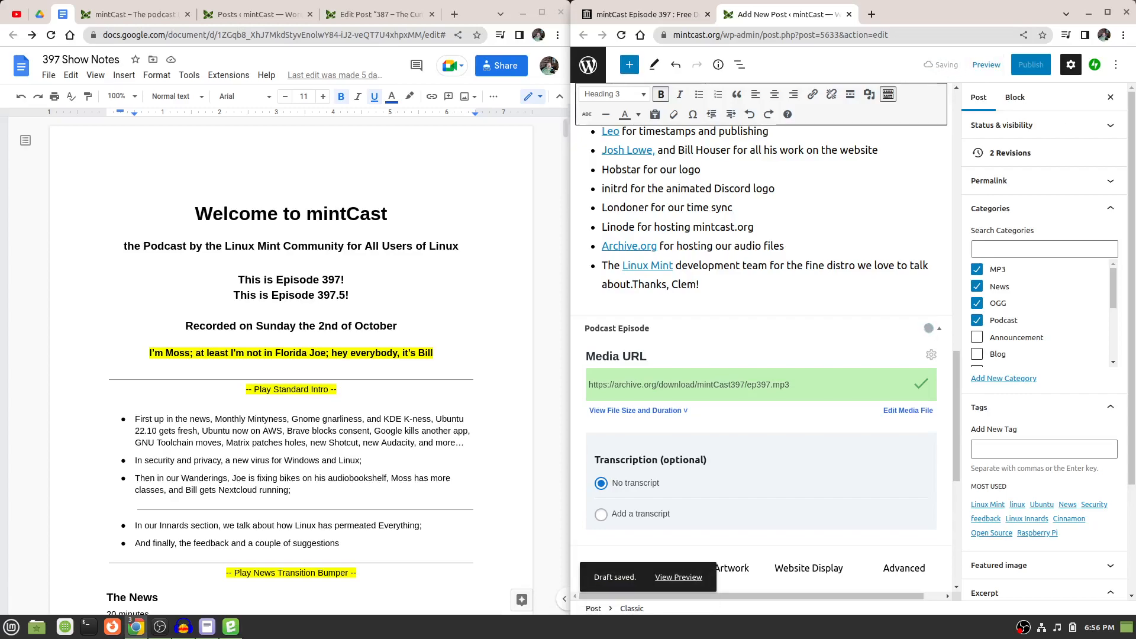
# Bring up the unsaved text document holding the episode 387 excerpt, and collapse the post's Categories and Tags settings.
pyautogui.moveTo(1135, 167); pyautogui.dragTo(502, 184)
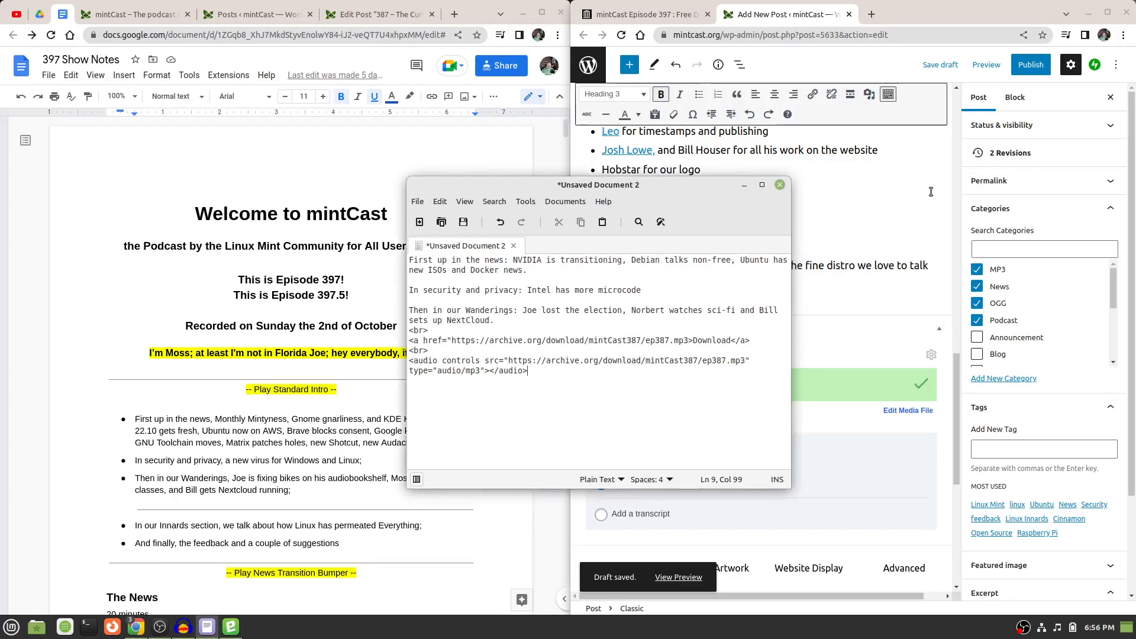
pyautogui.click(1111, 208)
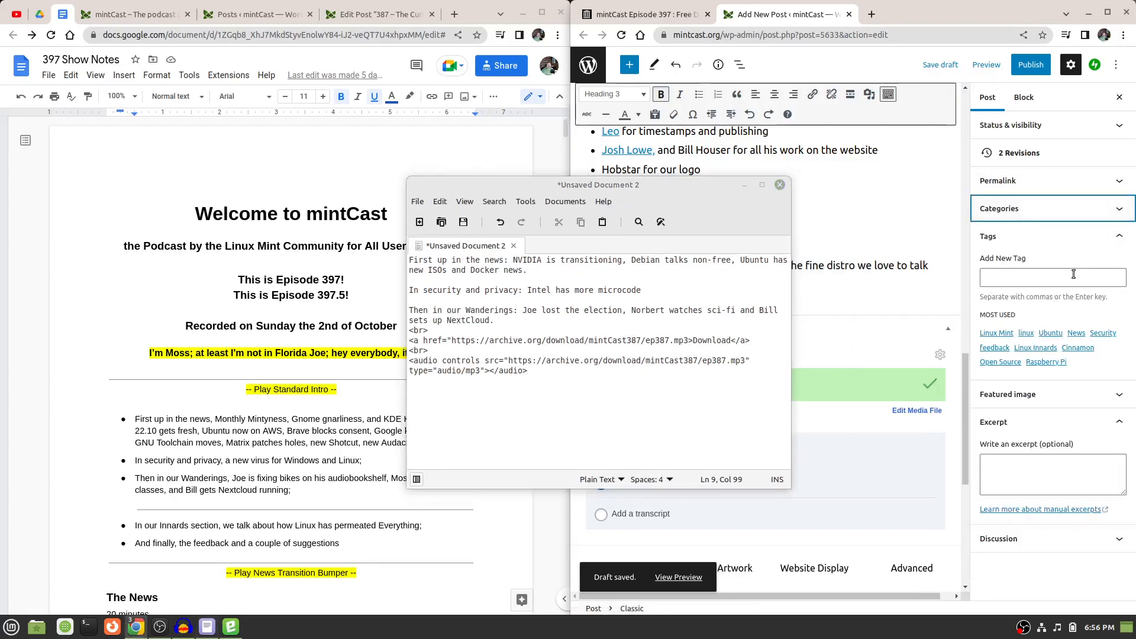
pyautogui.click(1111, 242)
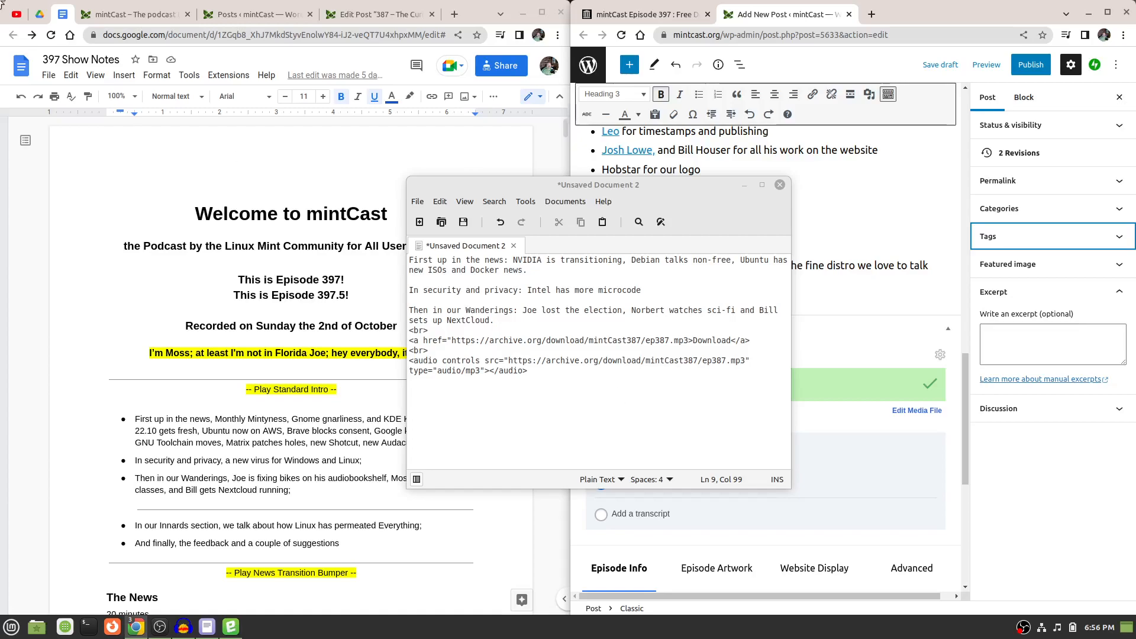
# View the latest episode's excerpt on the mintcast.org homepage, and move the text document clear of the post editor.
pyautogui.click(121, 5)
pyautogui.click(123, 8)
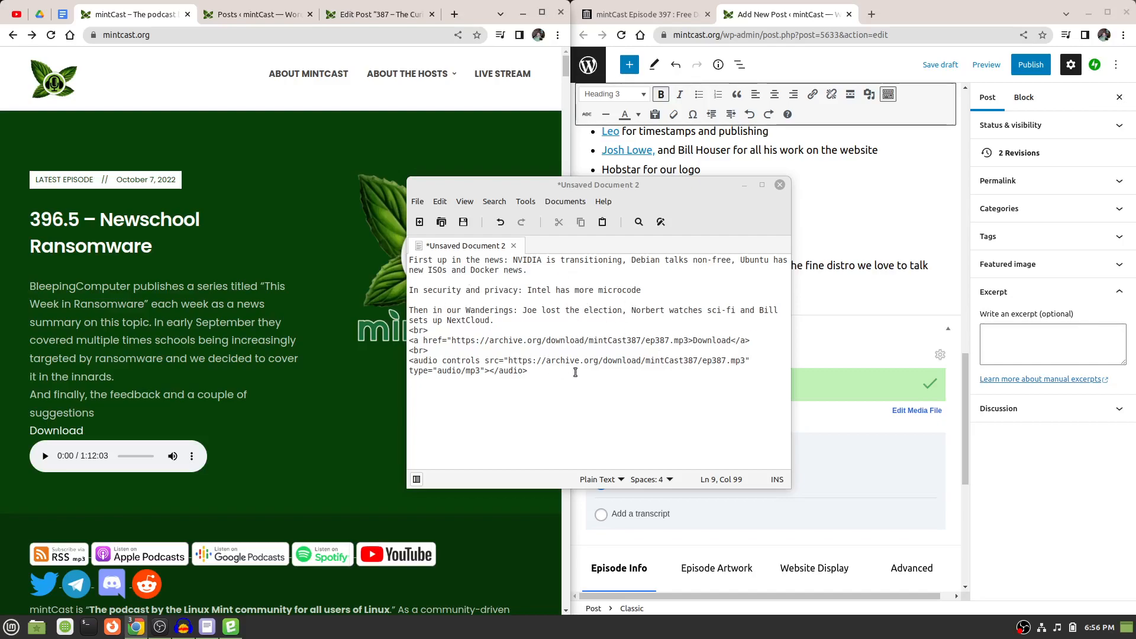
pyautogui.click(1037, 349)
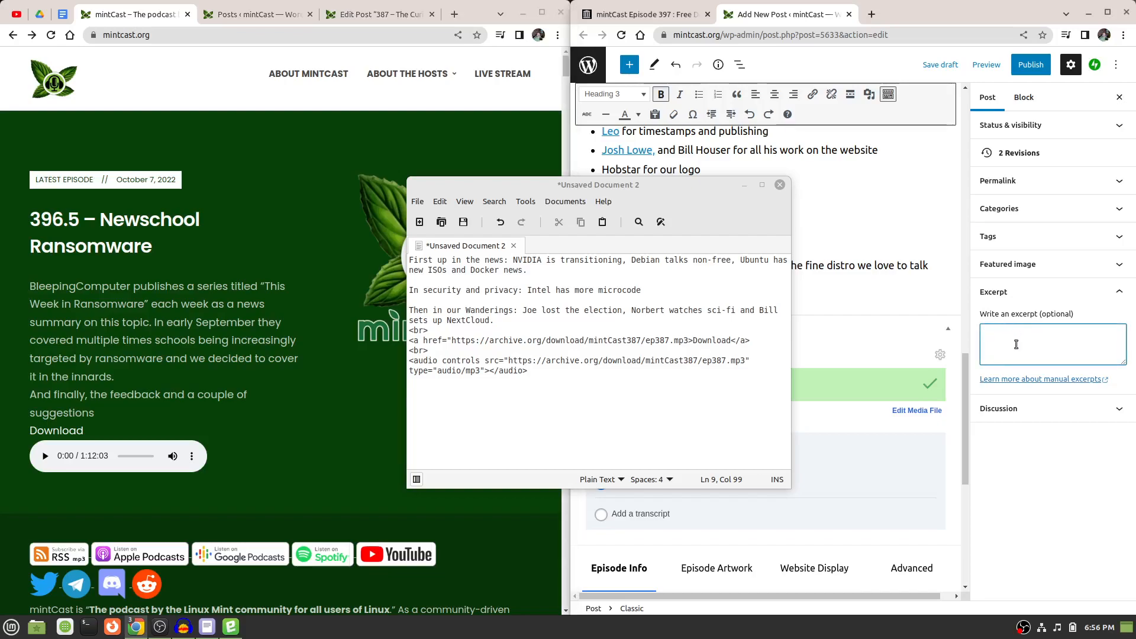
pyautogui.click(608, 381)
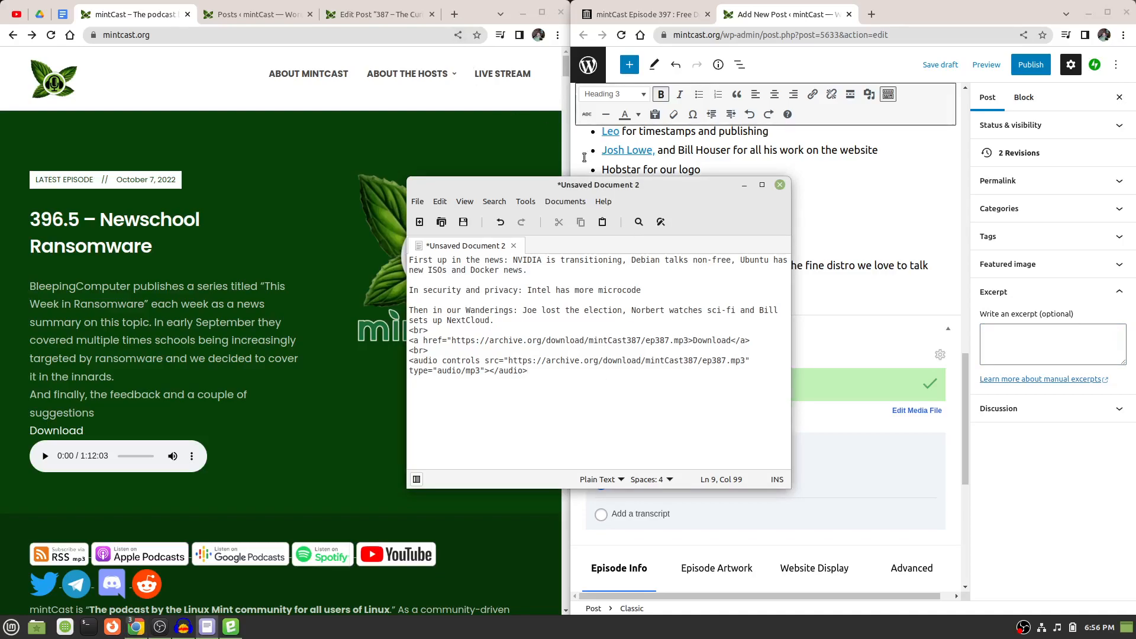
pyautogui.moveTo(682, 186); pyautogui.dragTo(427, 159)
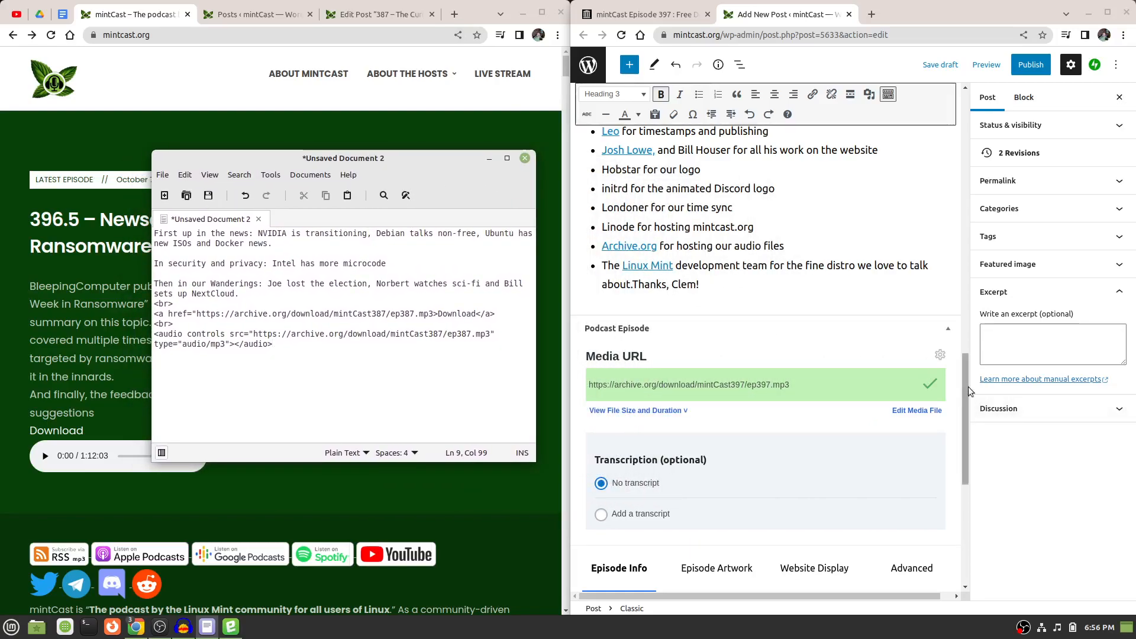
# Replace the "First up in the news" paragraph in the text document with the one from the 397 post.
pyautogui.moveTo(962, 389); pyautogui.dragTo(973, 119)
pyautogui.moveTo(704, 295); pyautogui.dragTo(574, 242)
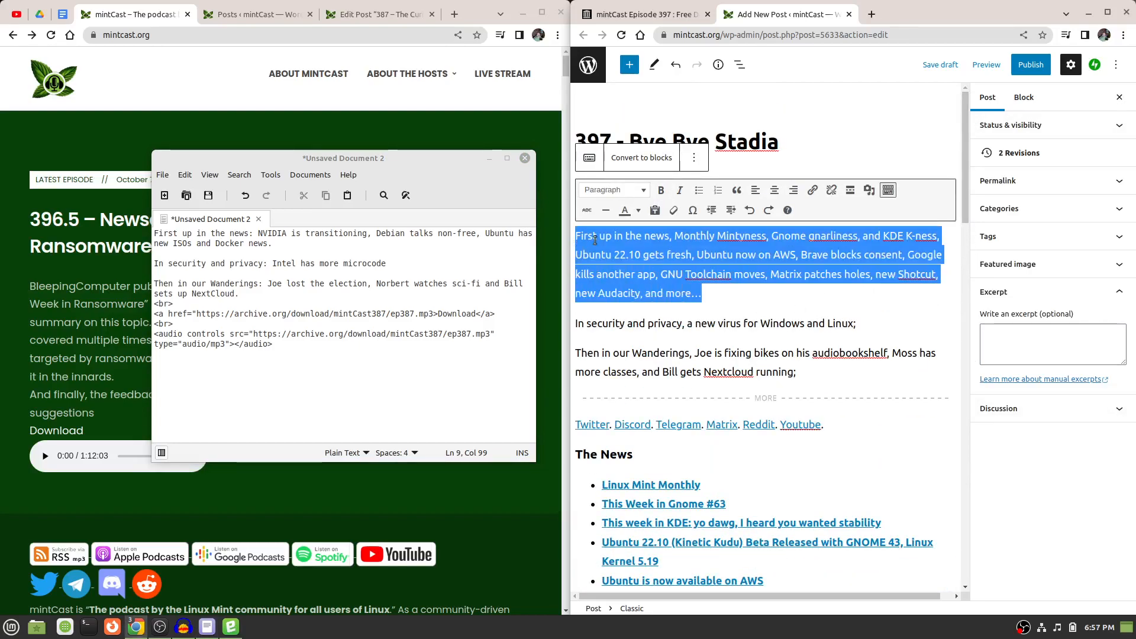
pyautogui.rightClick(595, 240)
pyautogui.click(622, 263)
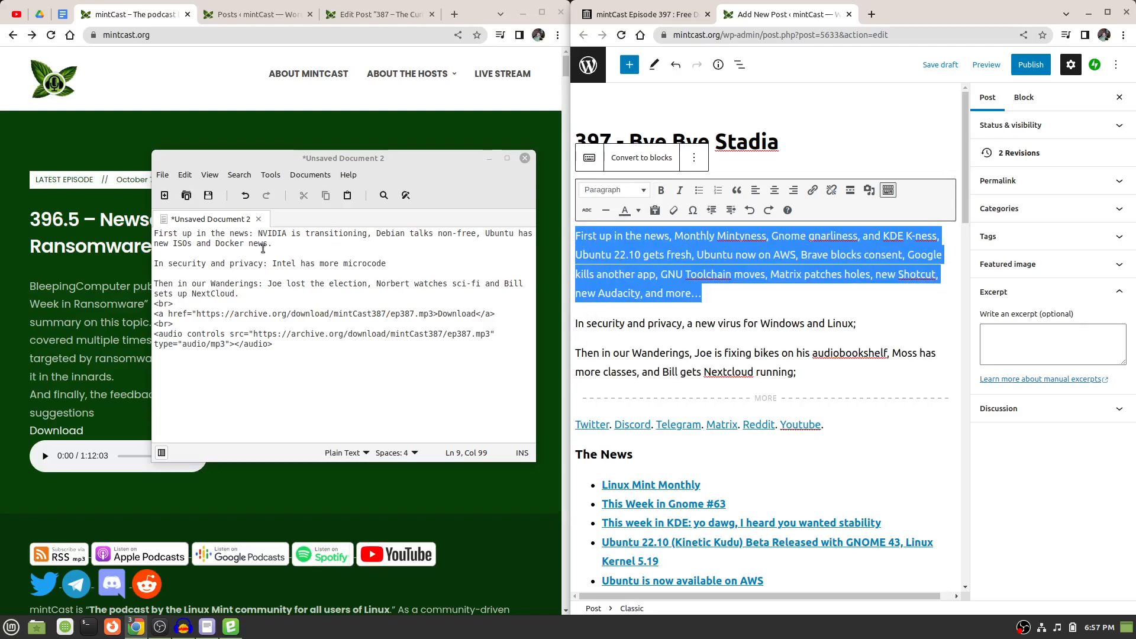
pyautogui.moveTo(272, 245); pyautogui.dragTo(155, 235)
pyautogui.rightClick(187, 241)
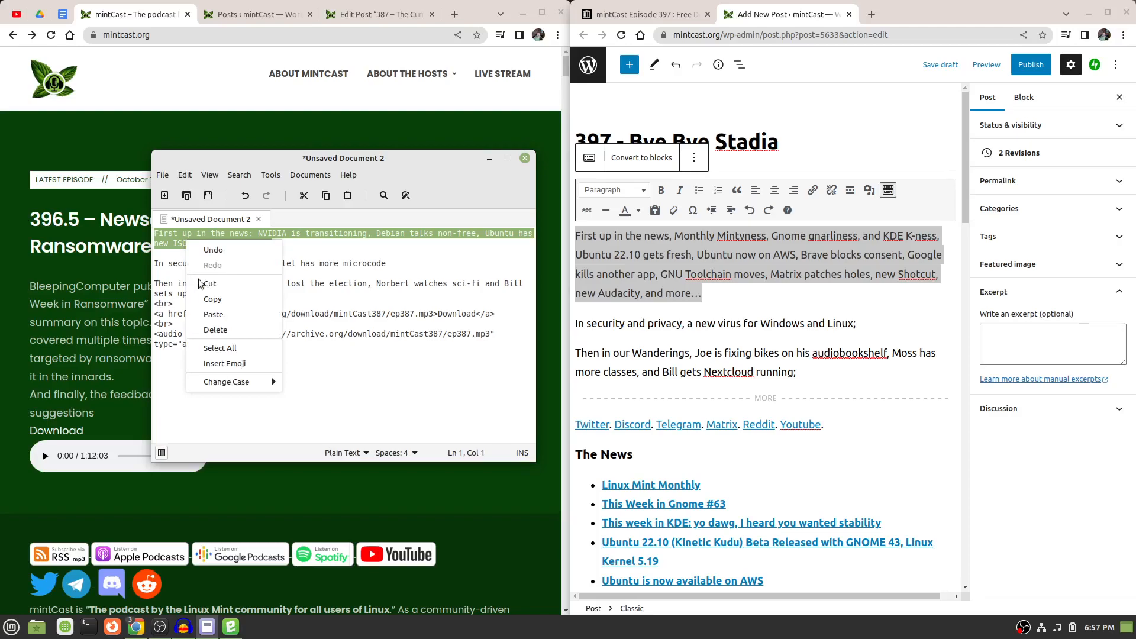
pyautogui.click(215, 314)
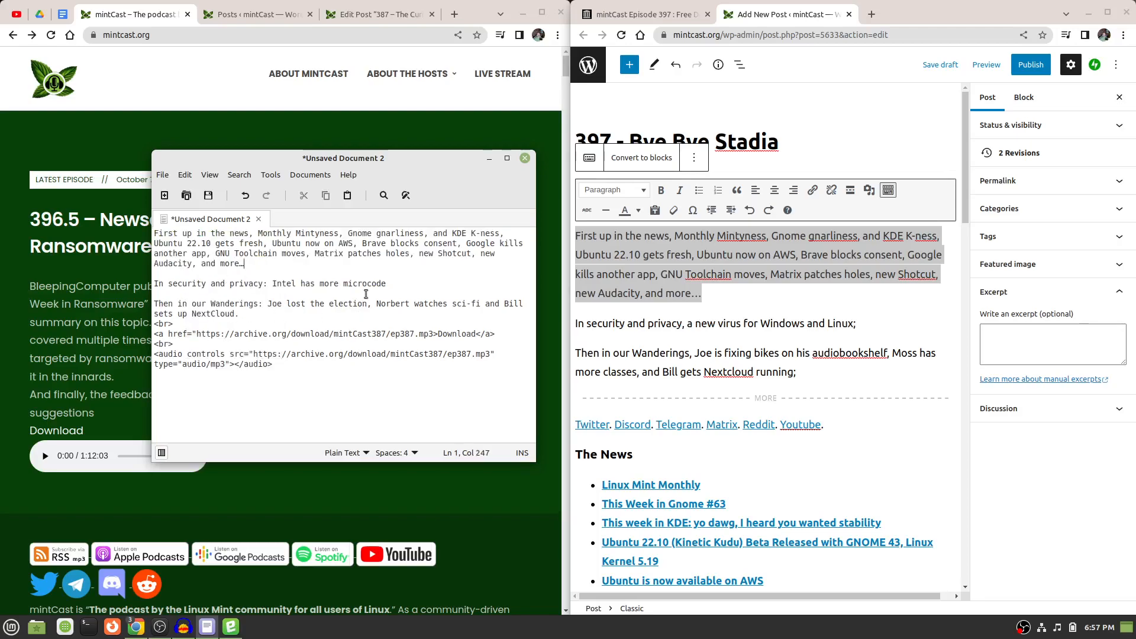
# Insert a <br> tag on each of the two blank lines around the security paragraph in the text document.
pyautogui.click(218, 273)
pyautogui.write('<br><br>')
# Replace the text document's security line with "In security and privacy, a new virus for Windows and Linux" from the post.
pyautogui.moveTo(820, 327); pyautogui.dragTo(597, 323)
pyautogui.rightClick(597, 322)
pyautogui.click(633, 344)
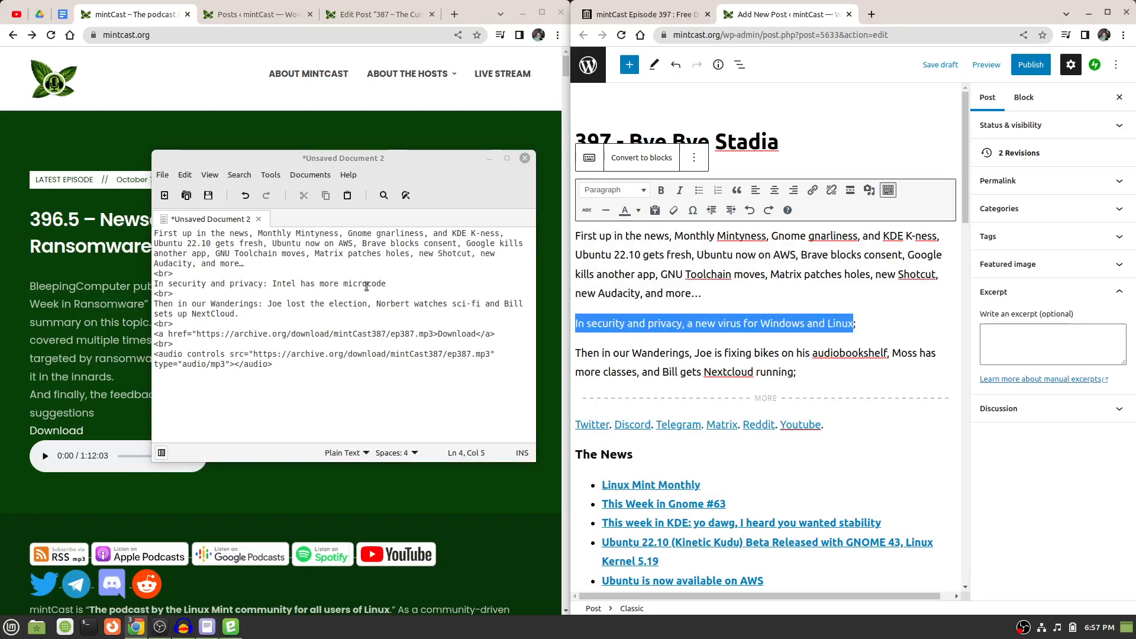
pyautogui.moveTo(386, 284); pyautogui.dragTo(154, 284)
pyautogui.rightClick(195, 285)
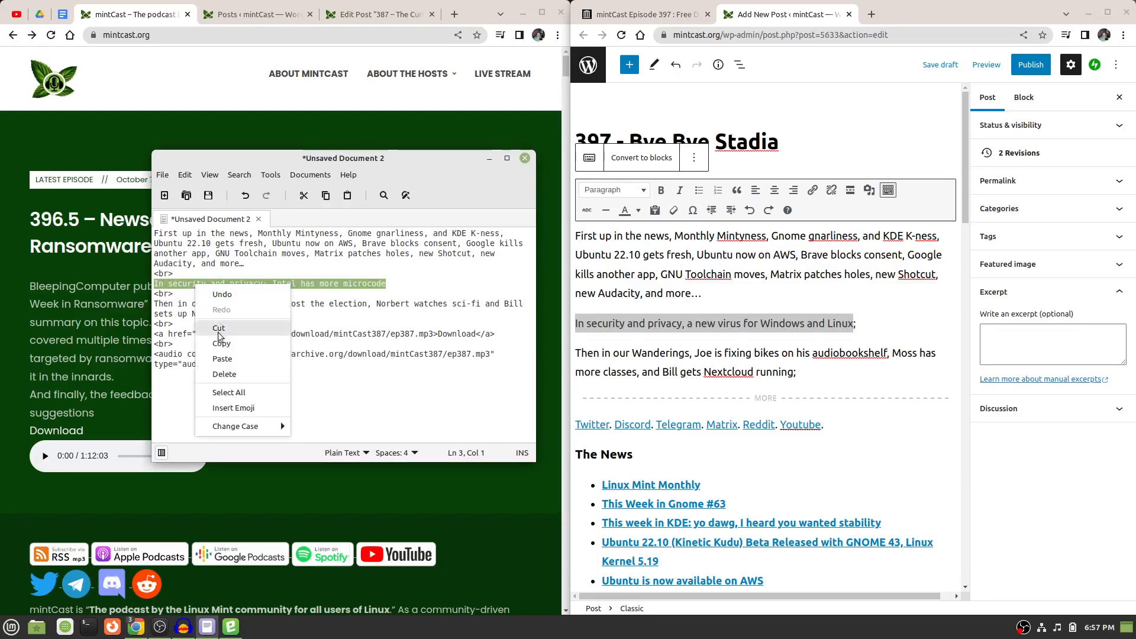
pyautogui.click(222, 359)
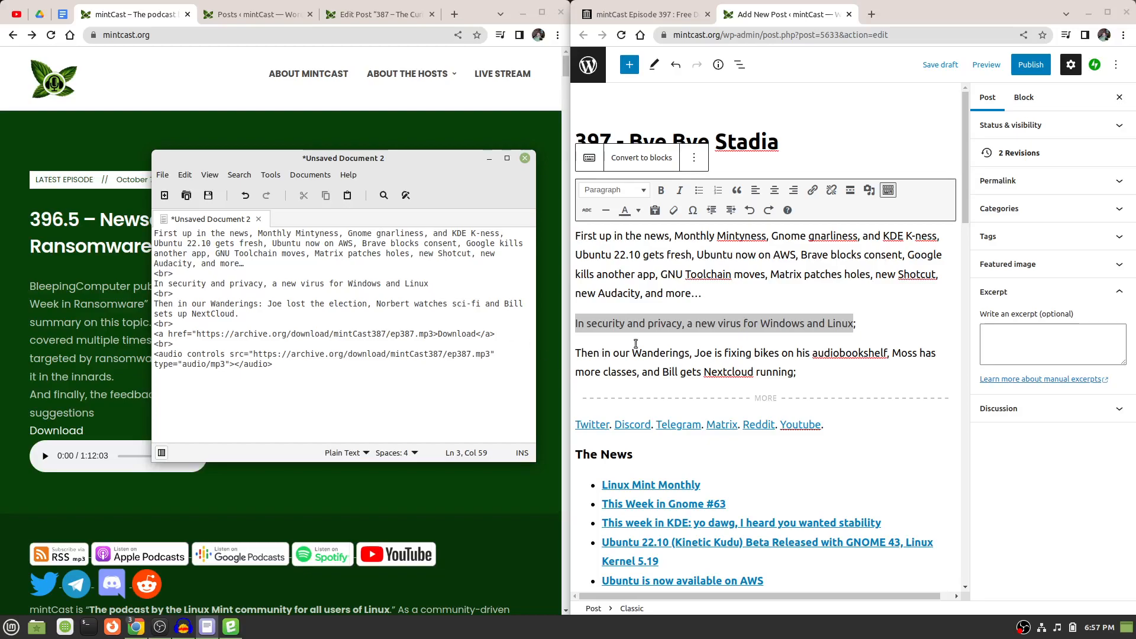
# Replace the text document's "Then in our Wanderings" sentence with the one from the 397 post, keeping the final period.
pyautogui.moveTo(794, 372); pyautogui.dragTo(593, 359)
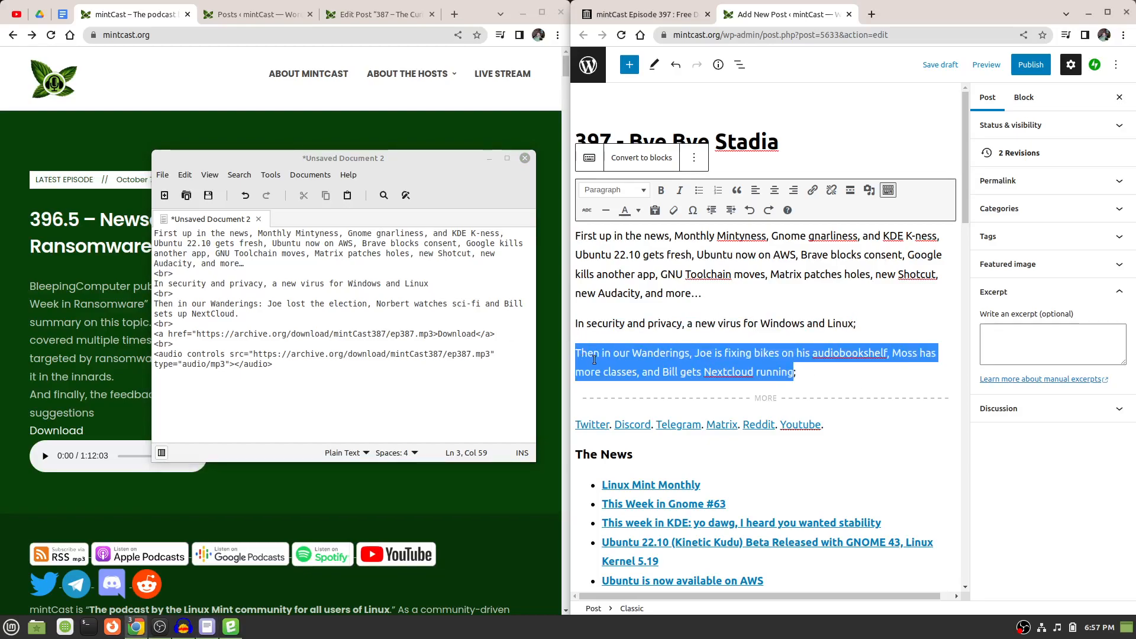
pyautogui.rightClick(624, 366)
pyautogui.click(661, 395)
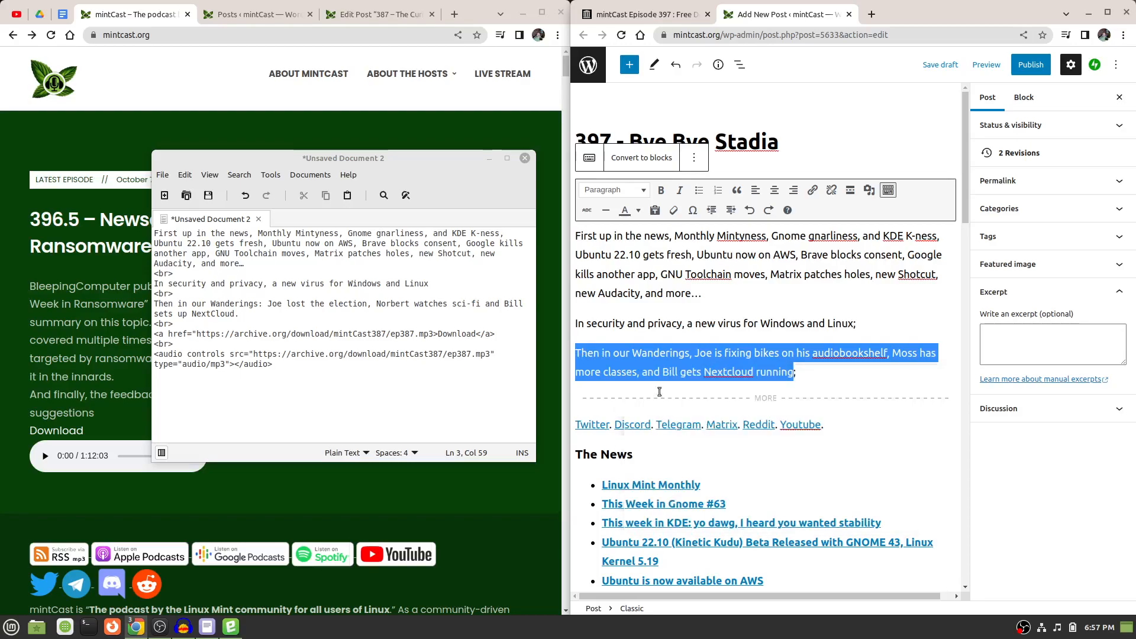
pyautogui.tripleClick(218, 312)
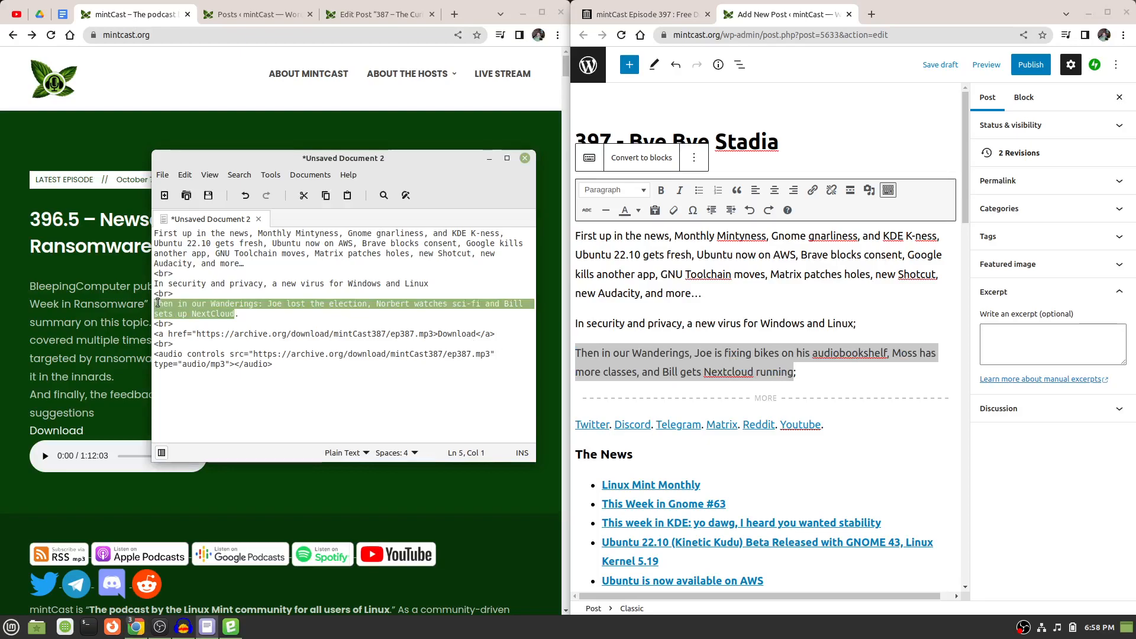
pyautogui.rightClick(171, 309)
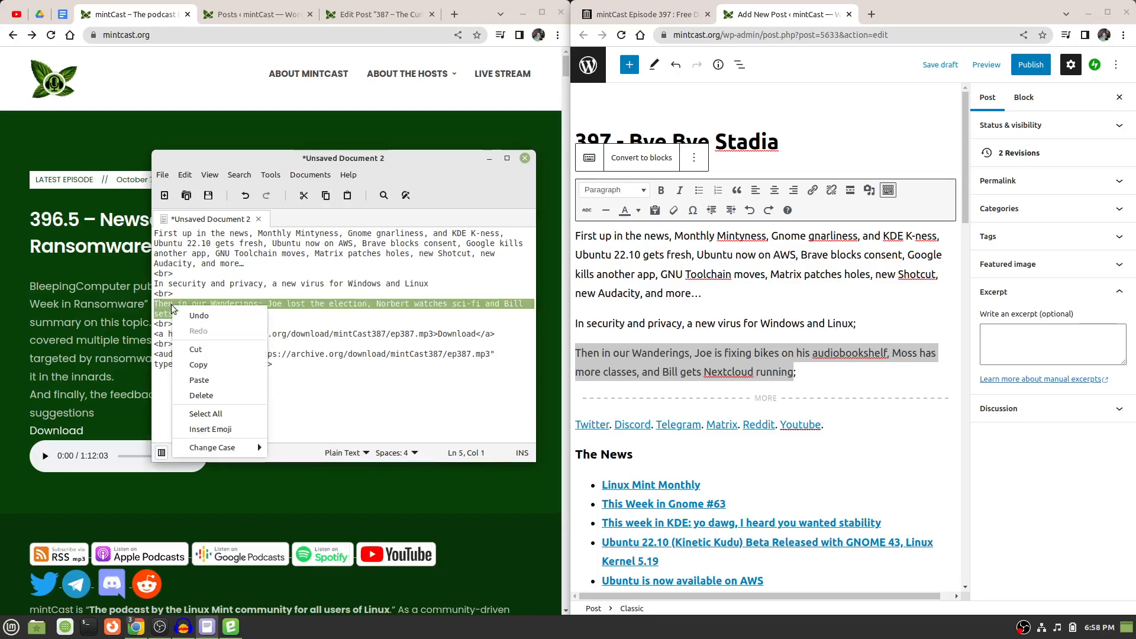
pyautogui.click(199, 380)
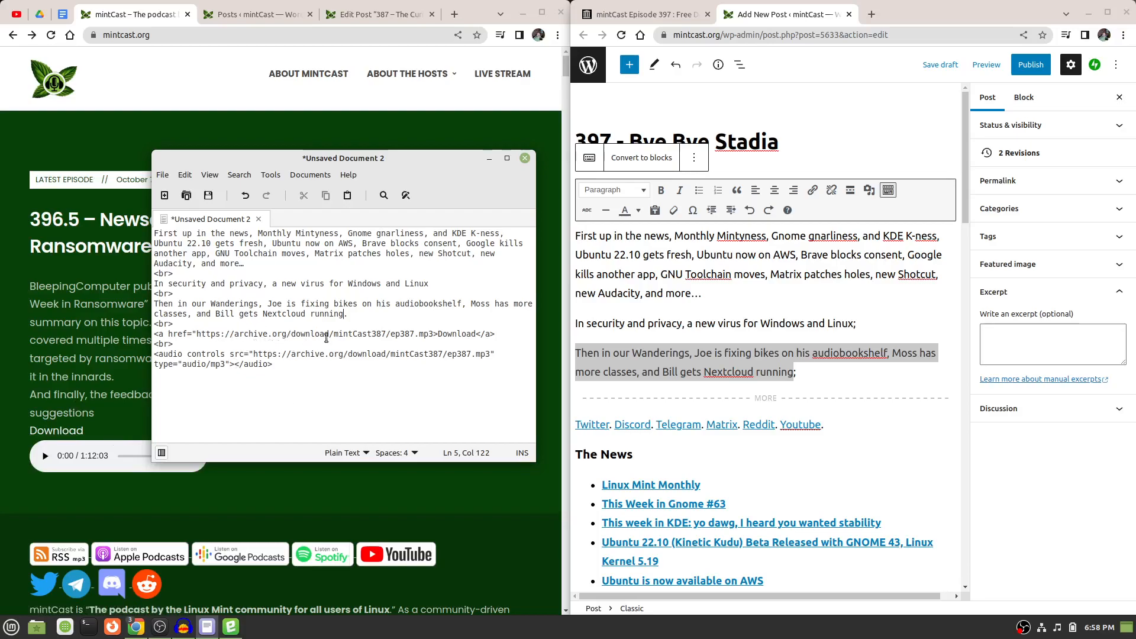
pyautogui.click(409, 334)
pyautogui.press('BackSpace')
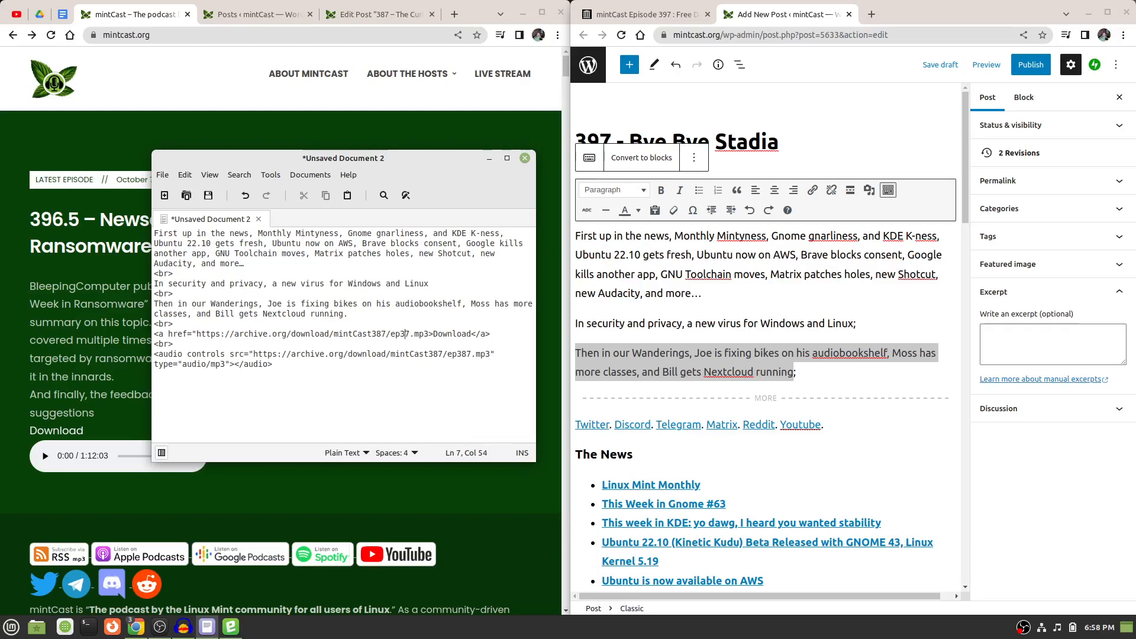
pyautogui.write('9')
pyautogui.press('Up')
pyautogui.press('Up')
pyautogui.press('Left')
pyautogui.press('BackSpace')
pyautogui.write('9')
pyautogui.moveTo(462, 354); pyautogui.dragTo(468, 353)
pyautogui.write('99')
# Copy the text document's entire contents into the post's Excerpt field and check the pasted text from start to end.
pyautogui.rightClick(306, 373)
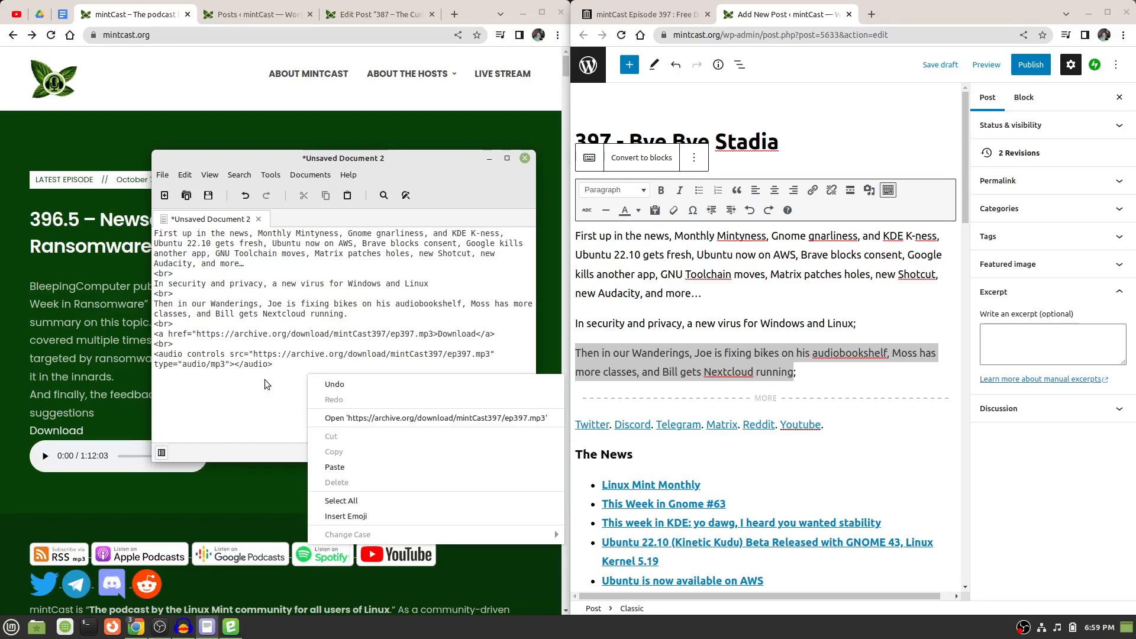
pyautogui.click(363, 501)
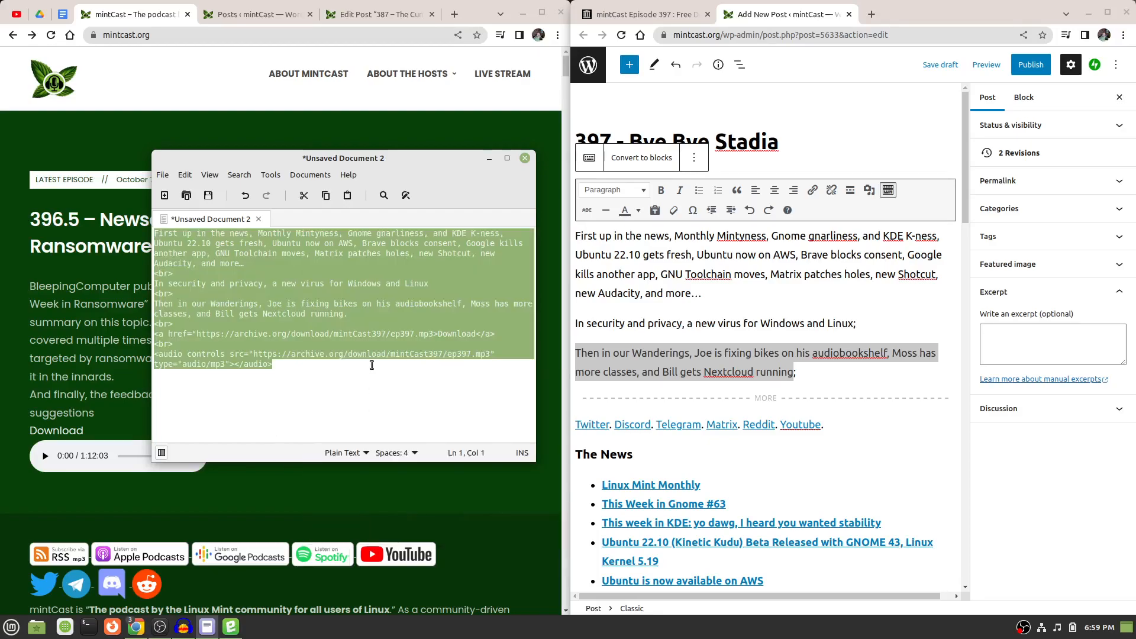
pyautogui.rightClick(363, 300)
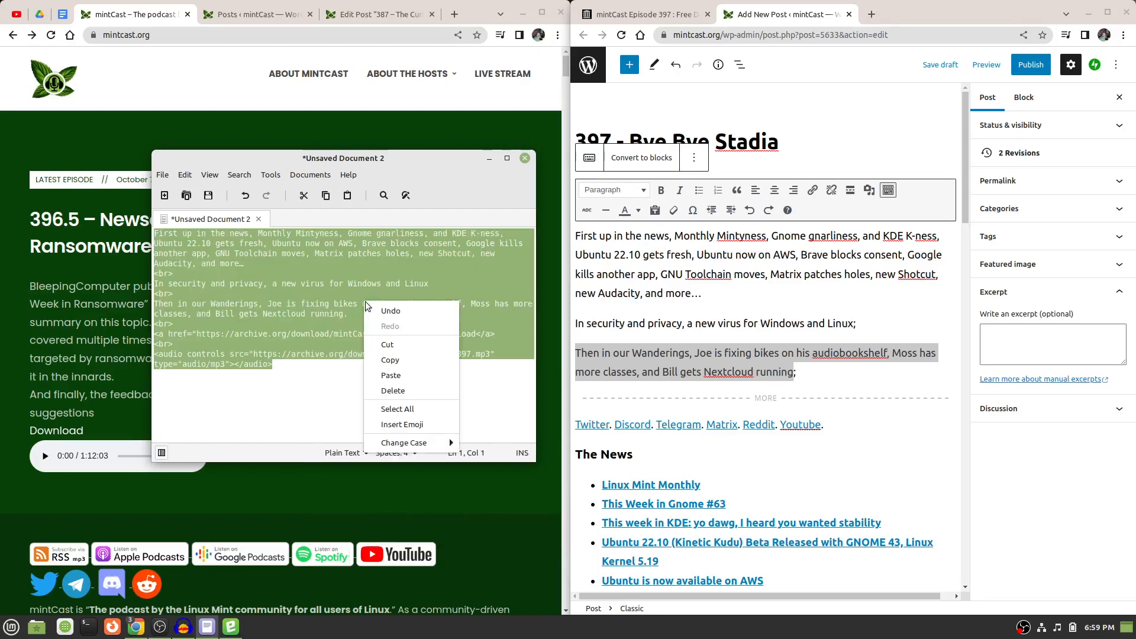
pyautogui.click(403, 360)
pyautogui.click(1052, 347)
pyautogui.rightClick(1052, 347)
pyautogui.click(1053, 419)
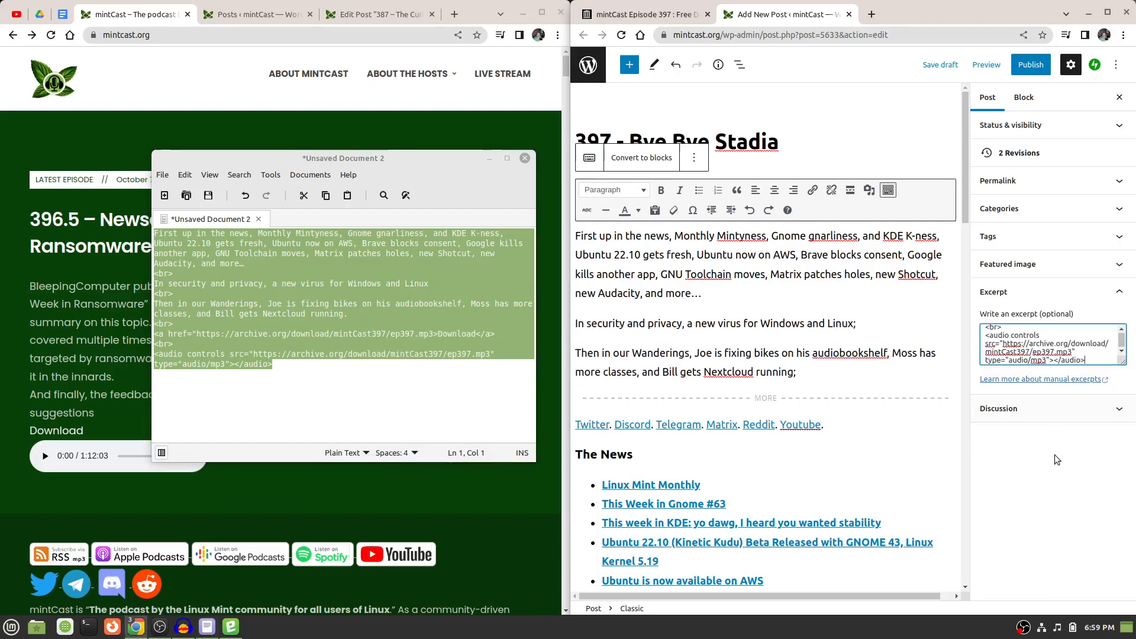
pyautogui.scroll(-1, 1066, 339)
pyautogui.scroll(5, 1066, 339)
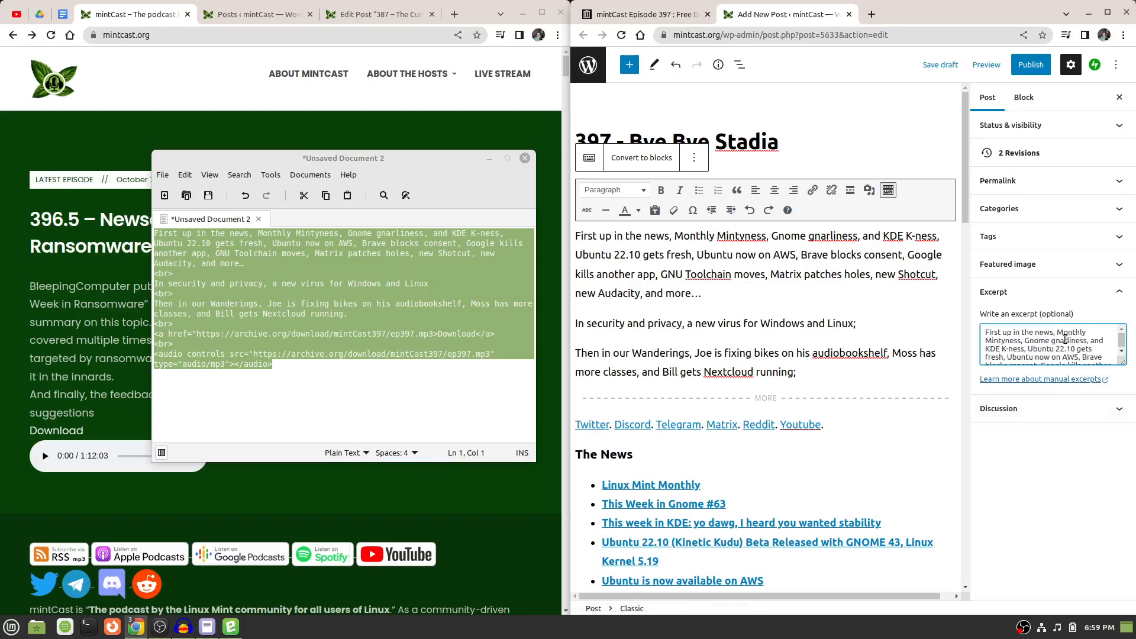
pyautogui.scroll(-5, 1066, 340)
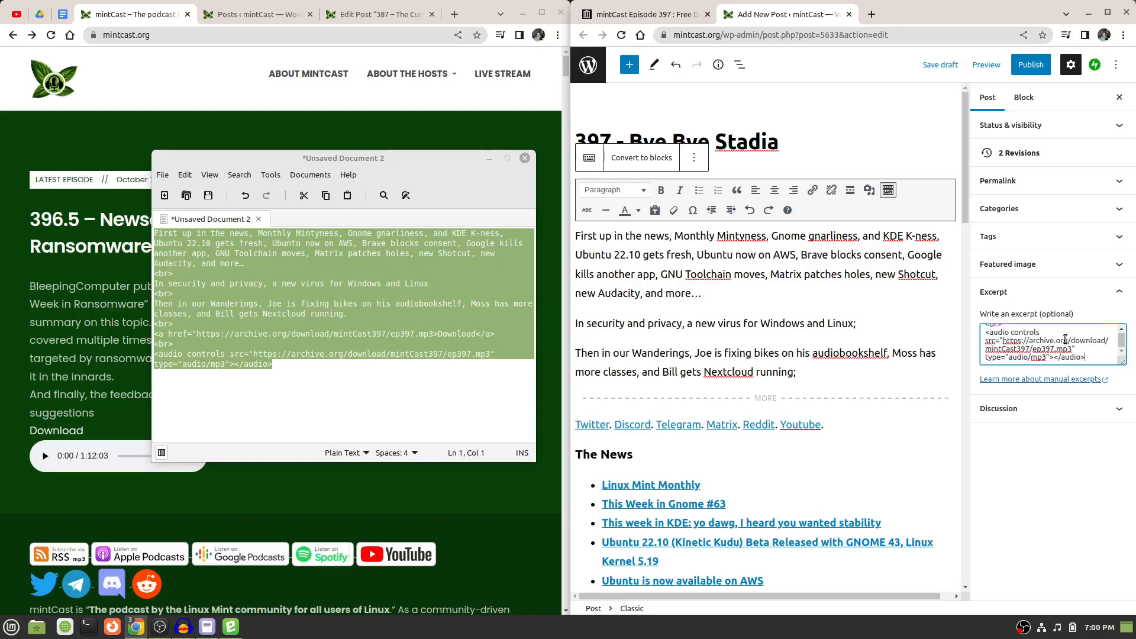
# Recheck the pasted excerpt, move the text document out of the way, save the post as a draft and maximize the browser window.
pyautogui.scroll(5, 1066, 340)
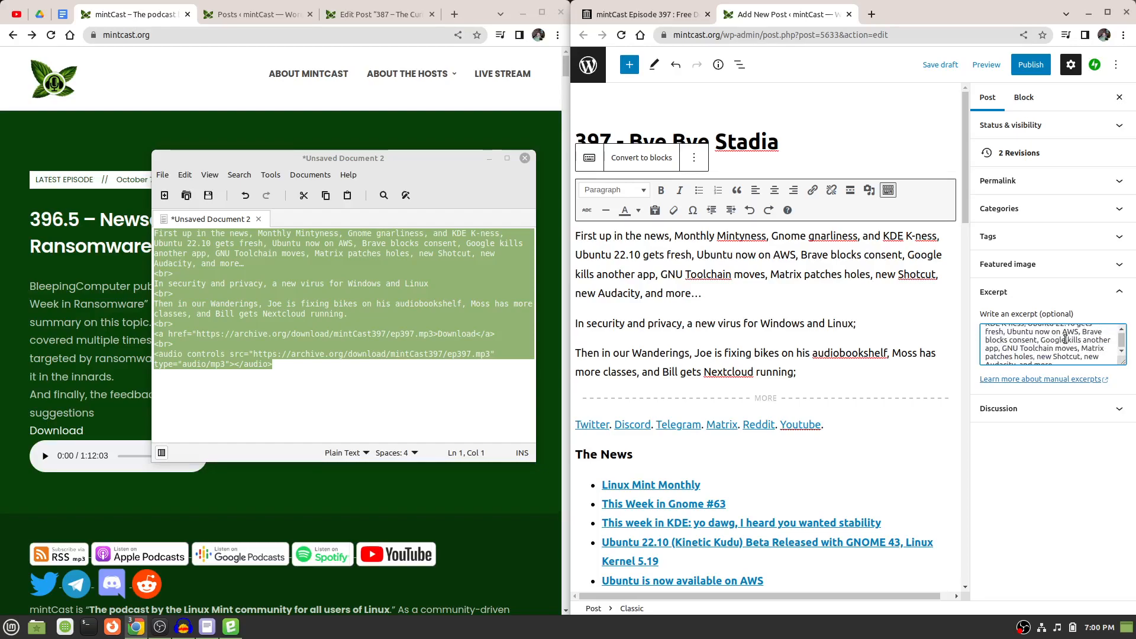
pyautogui.scroll(-5, 1066, 339)
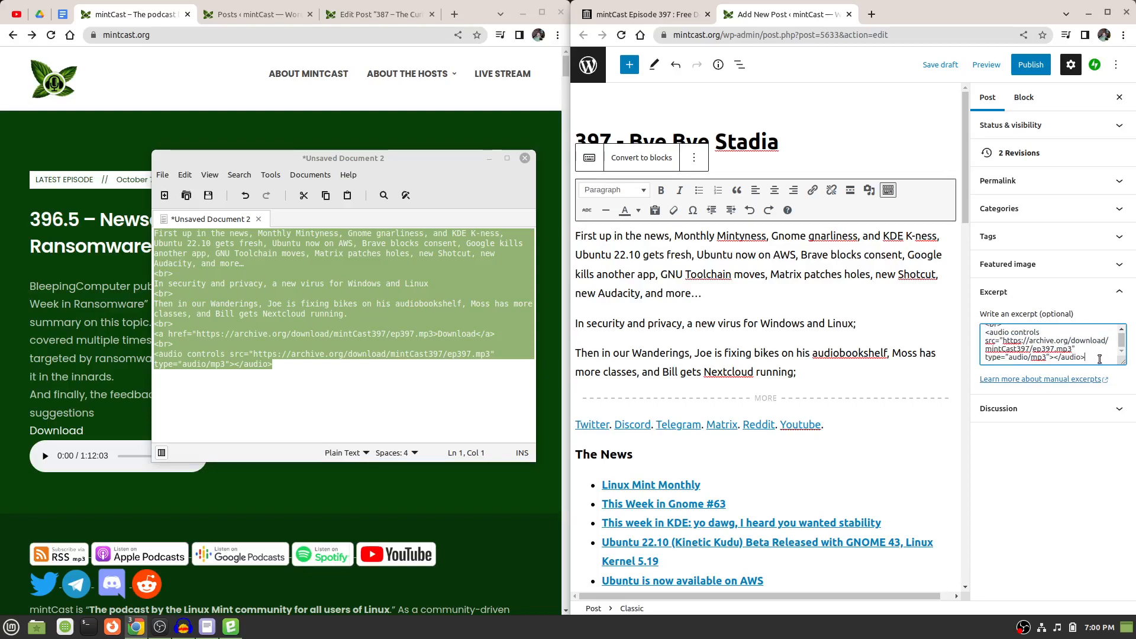
pyautogui.moveTo(413, 152); pyautogui.dragTo(1135, 237)
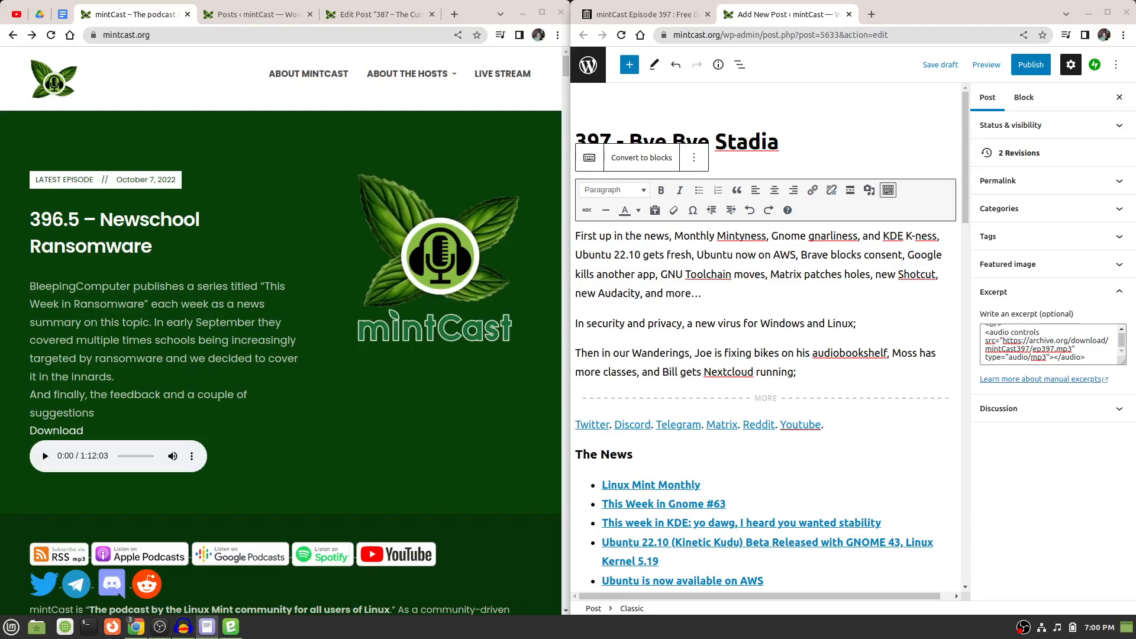
pyautogui.click(941, 66)
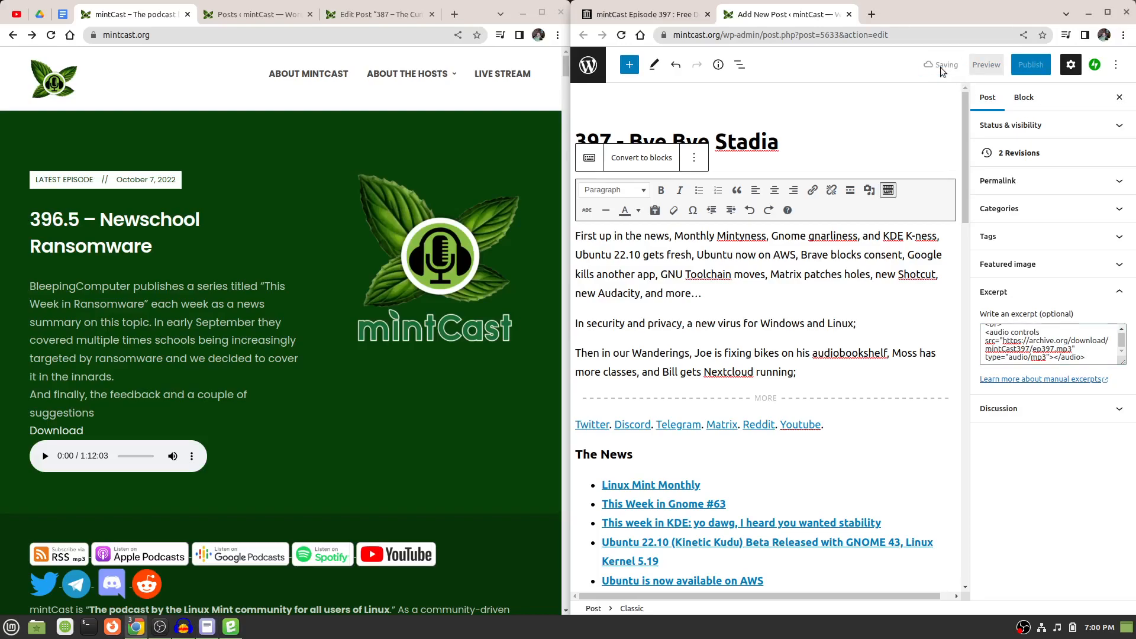
pyautogui.doubleClick(941, 12)
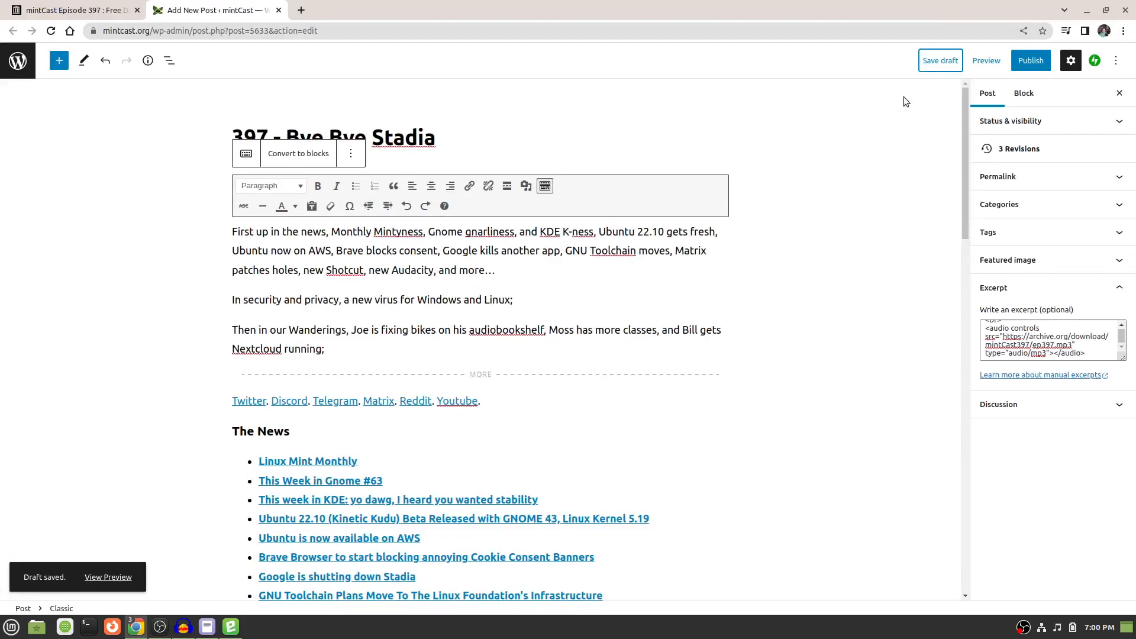
# Preview the post in a new tab and read through the show notes down to the podcast player.
pyautogui.click(992, 63)
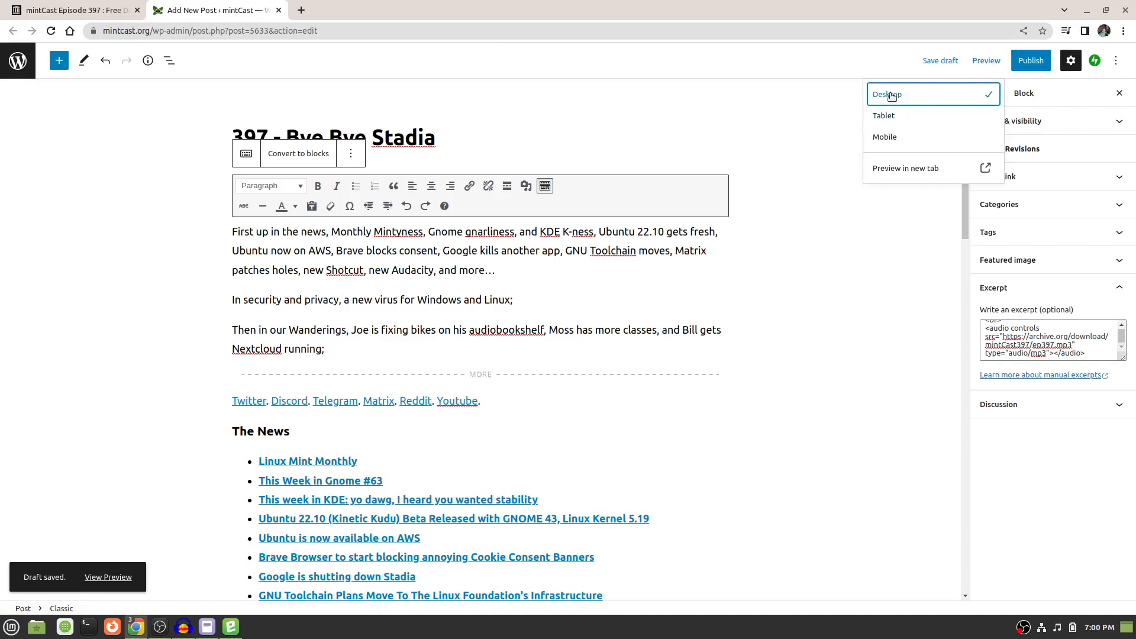
pyautogui.click(933, 169)
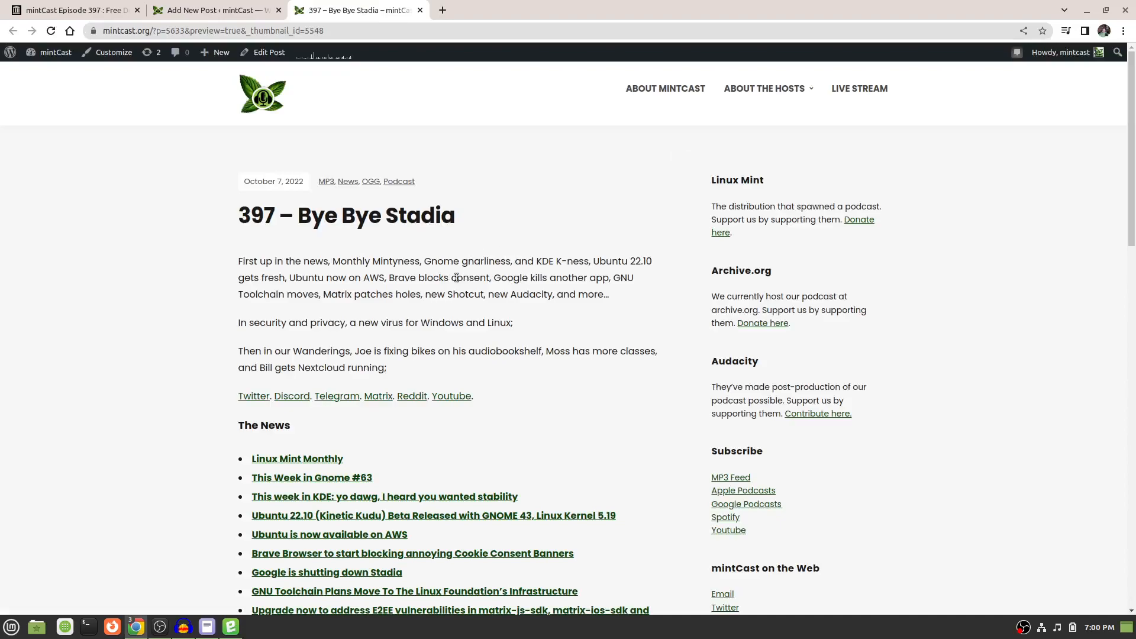
pyautogui.scroll(-2, 442, 261)
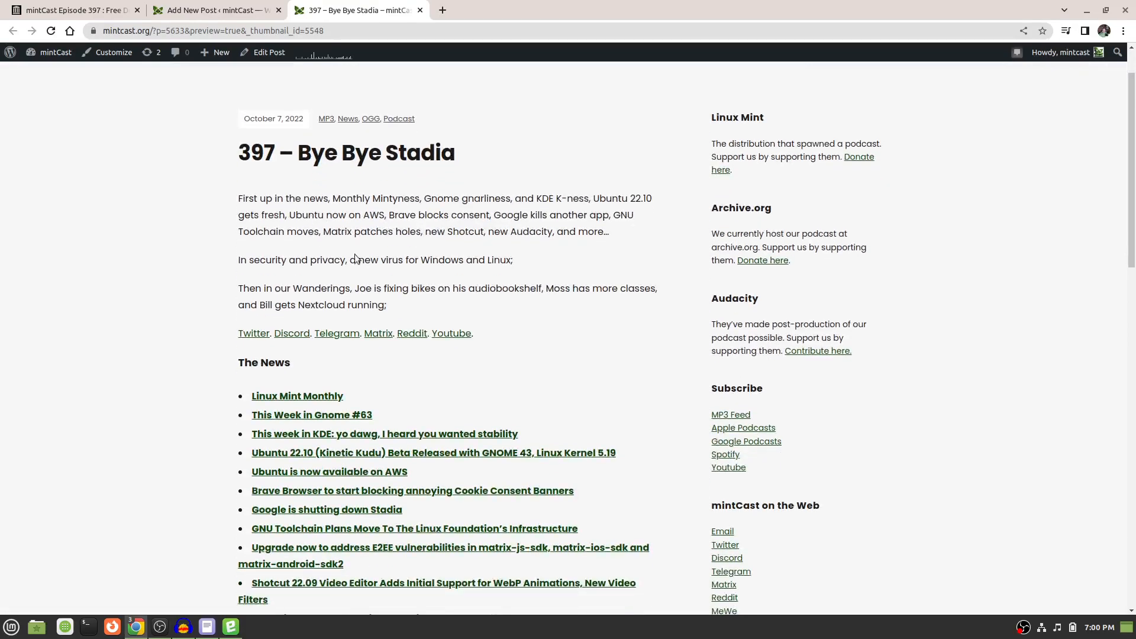
pyautogui.scroll(-10, 461, 239)
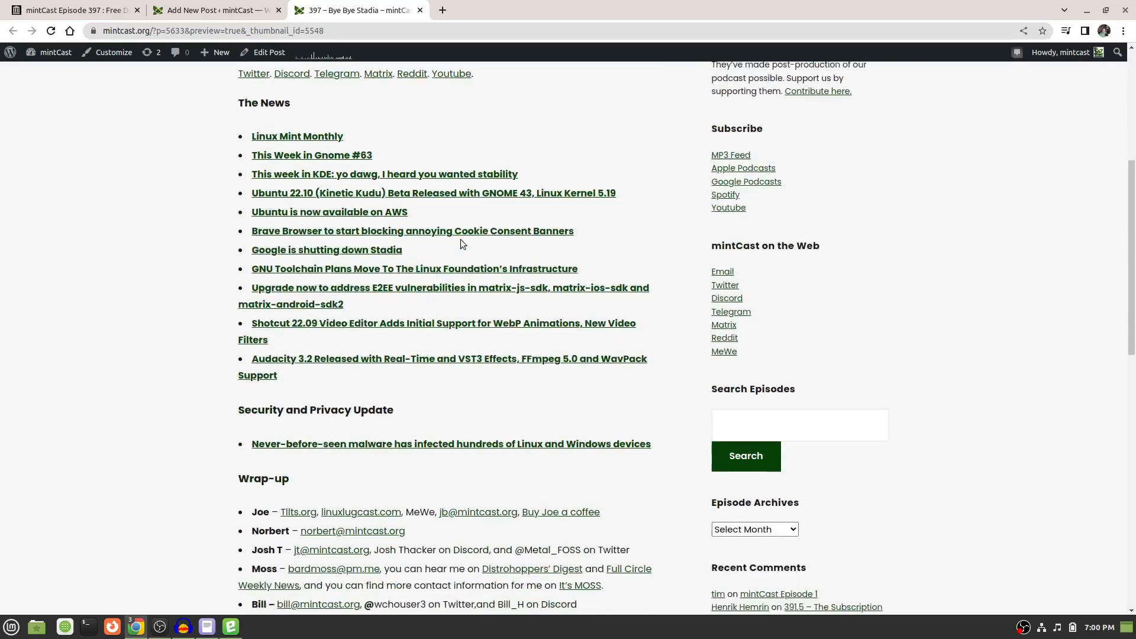
pyautogui.scroll(-14, 460, 239)
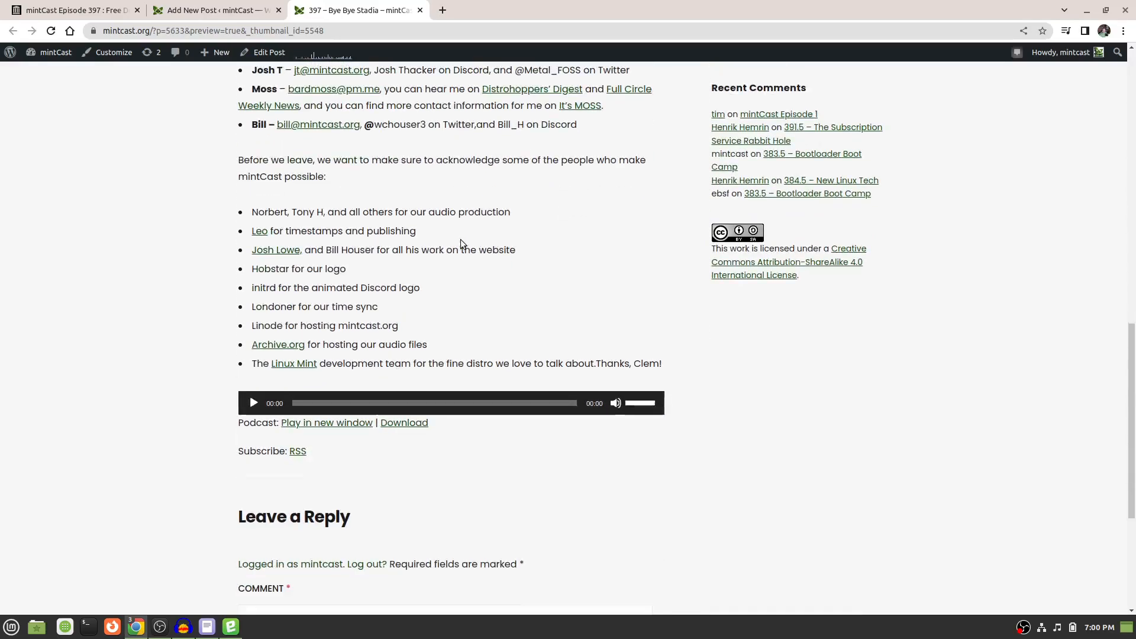
pyautogui.scroll(-2, 461, 241)
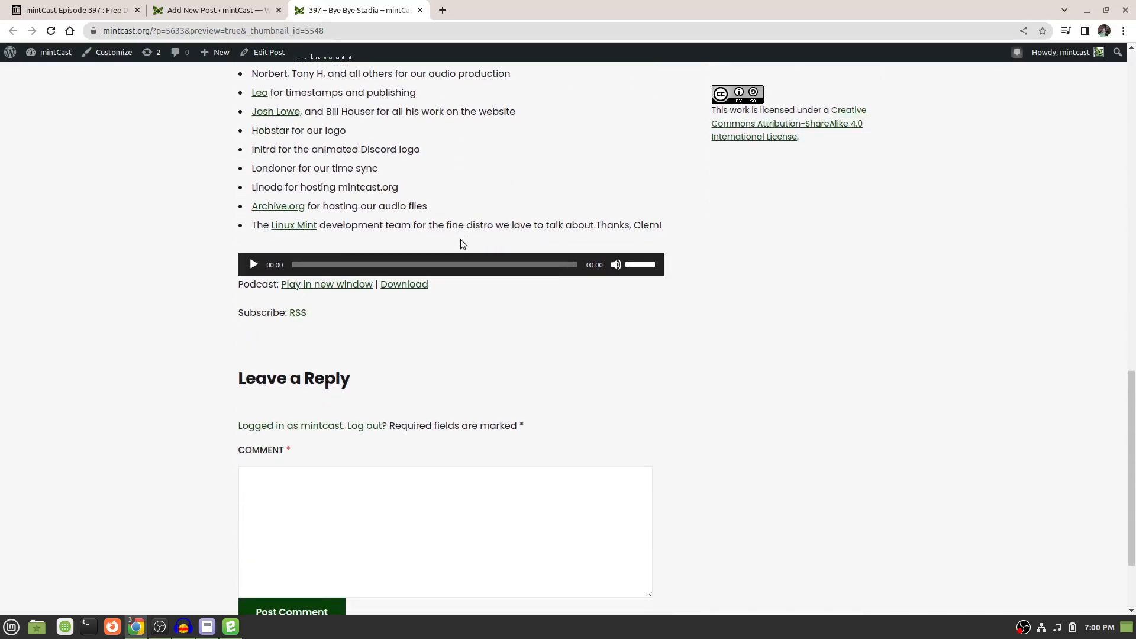
# Test playback of the episode in the preview page's podcast player, then stop it.
pyautogui.click(250, 267)
pyautogui.click(253, 265)
pyautogui.scroll(-4, 87, 387)
pyautogui.scroll(4, 86, 387)
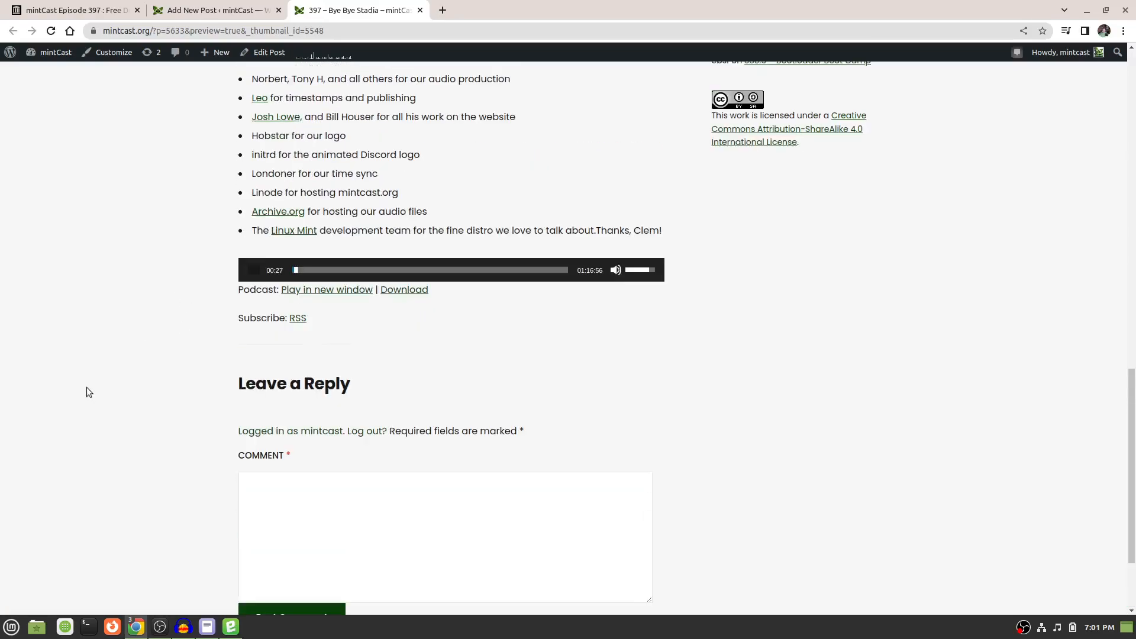
# Review the previewed post again, comparing its introduction, news links, wrap-up and credits for correct content and layout.
pyautogui.scroll(20, 86, 388)
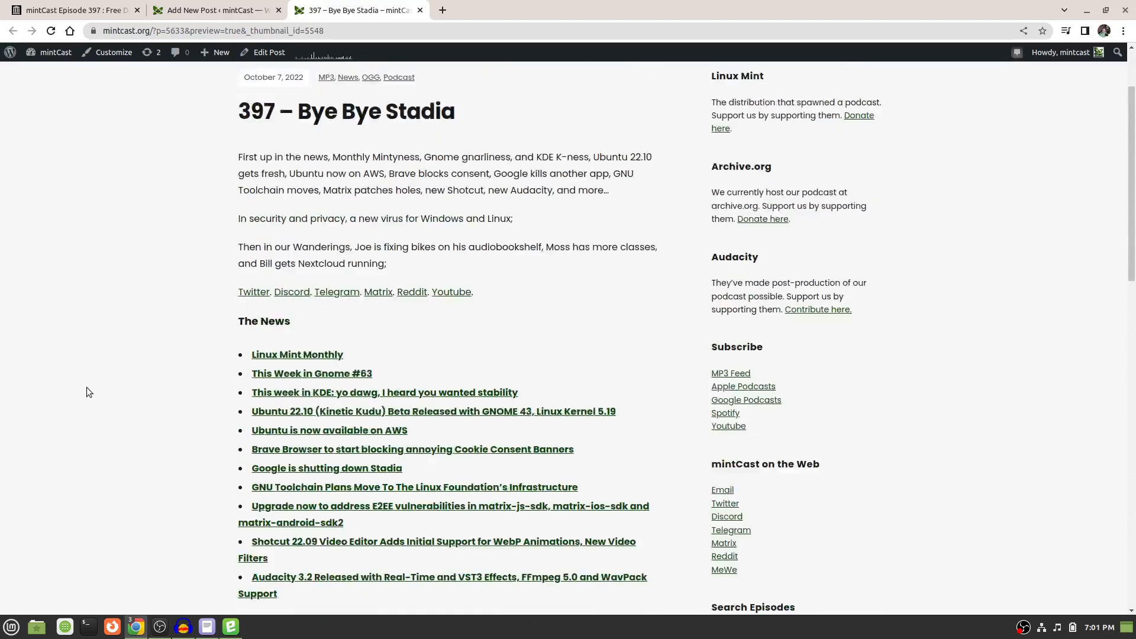
pyautogui.scroll(2, 87, 393)
pyautogui.scroll(-12, 87, 392)
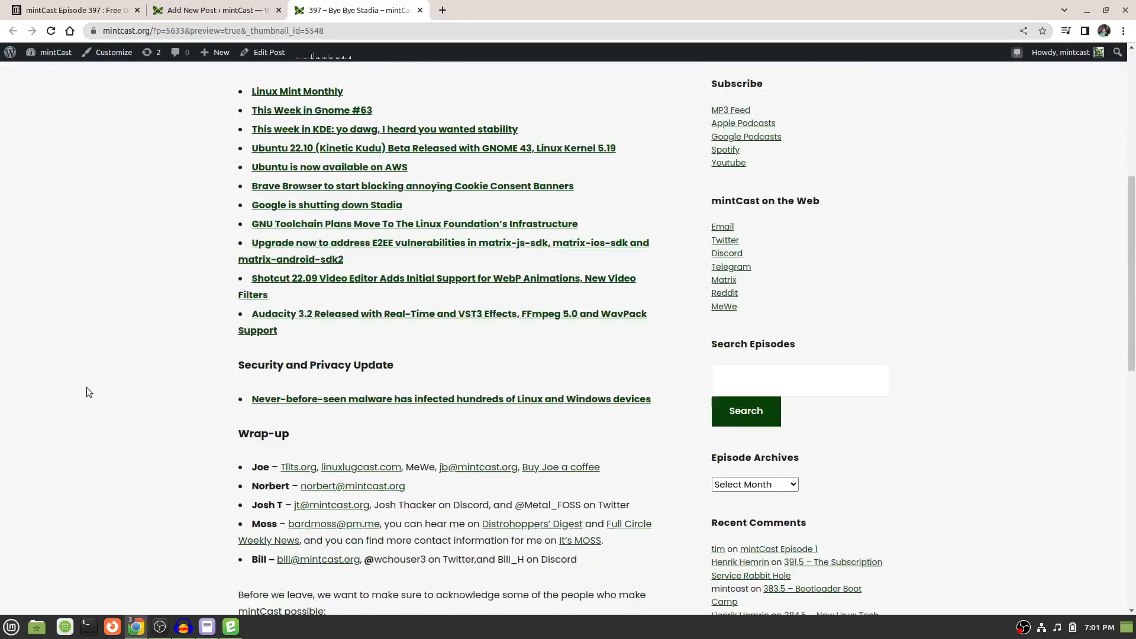
pyautogui.scroll(-6, 88, 393)
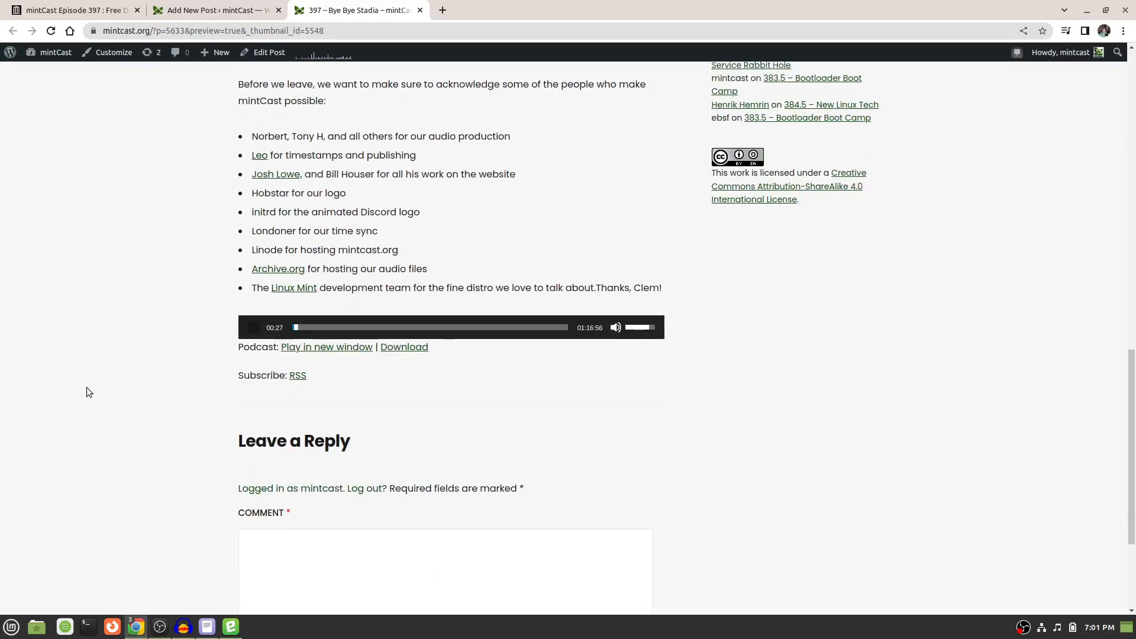
pyautogui.scroll(4, 87, 389)
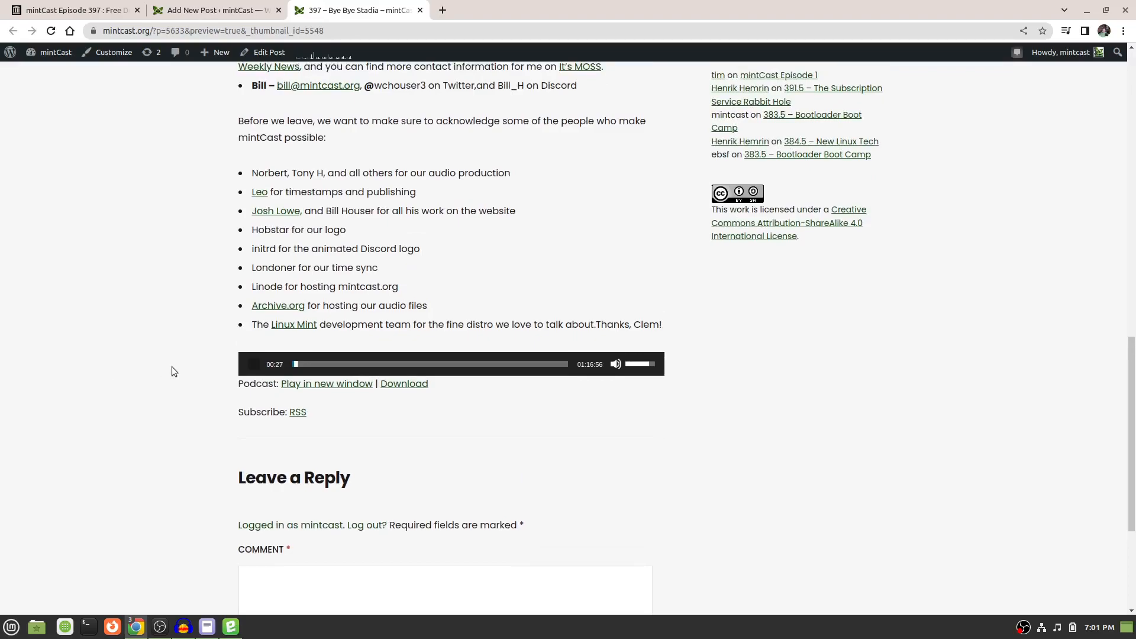
pyautogui.scroll(10, 172, 371)
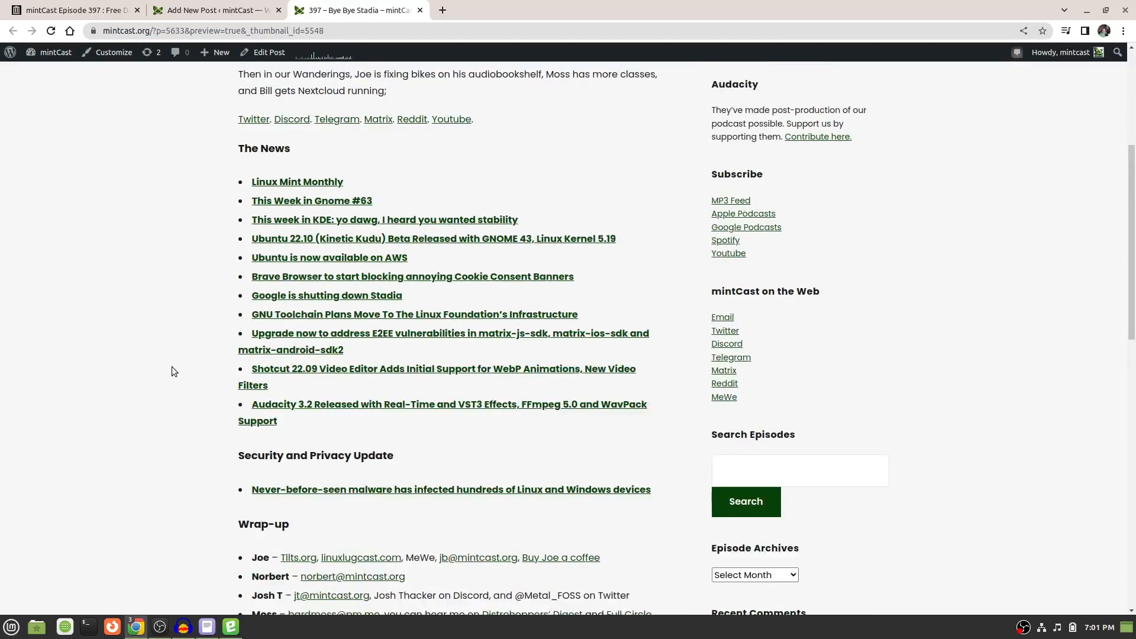
pyautogui.scroll(5, 172, 371)
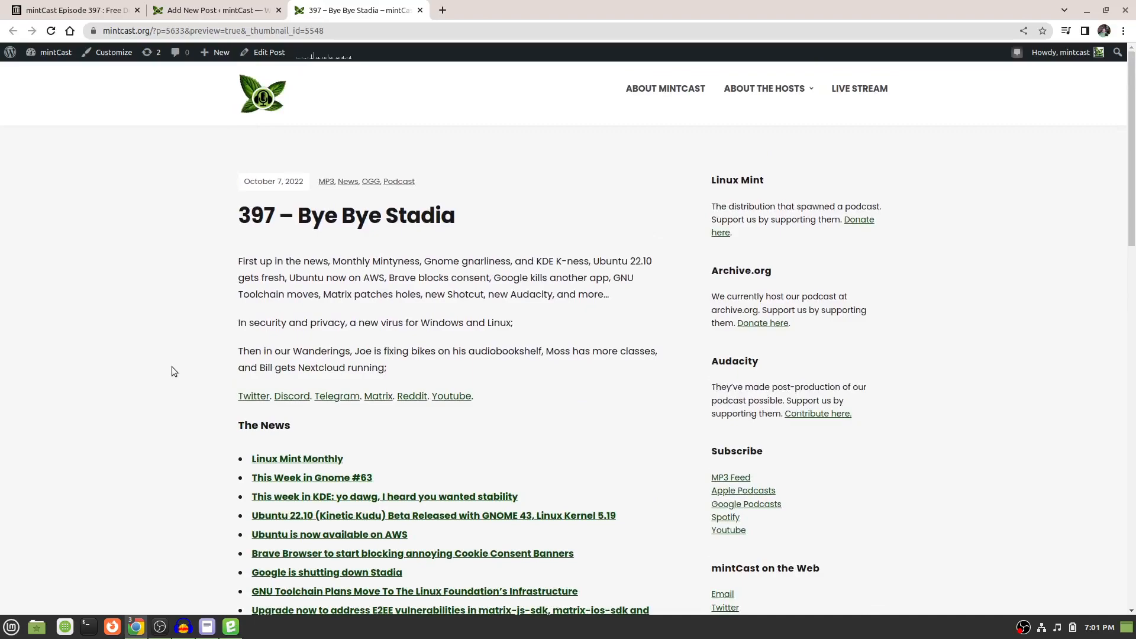
pyautogui.scroll(-4, 174, 371)
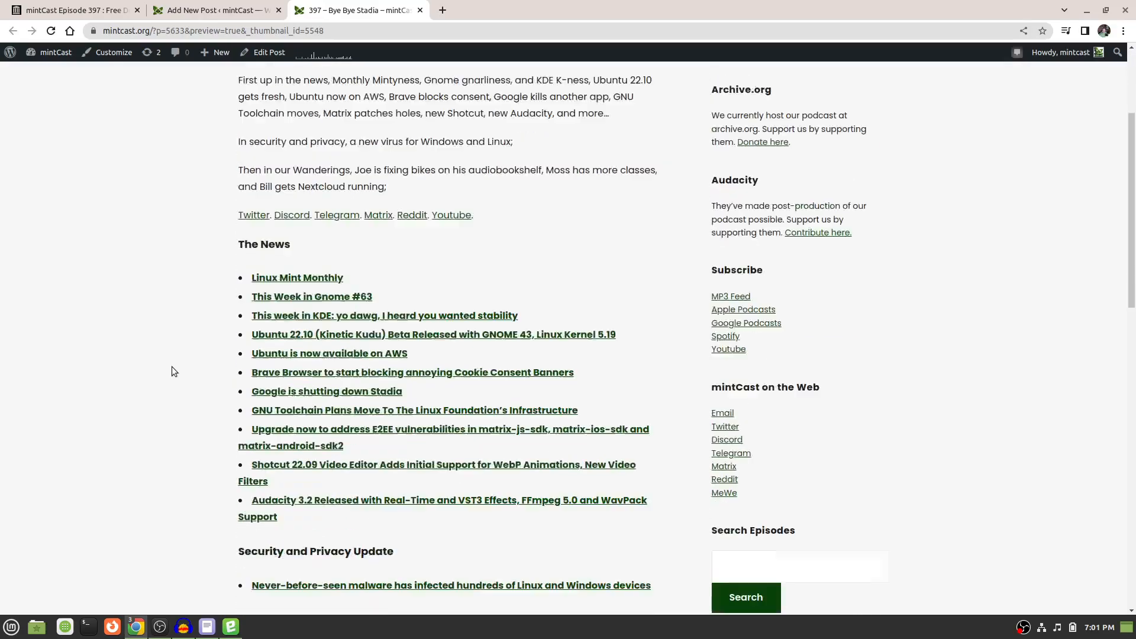
# Test the "Linux Mint Monthly" and "Ubuntu is now available on AWS" links in the preview, returning to it after each.
pyautogui.click(275, 240)
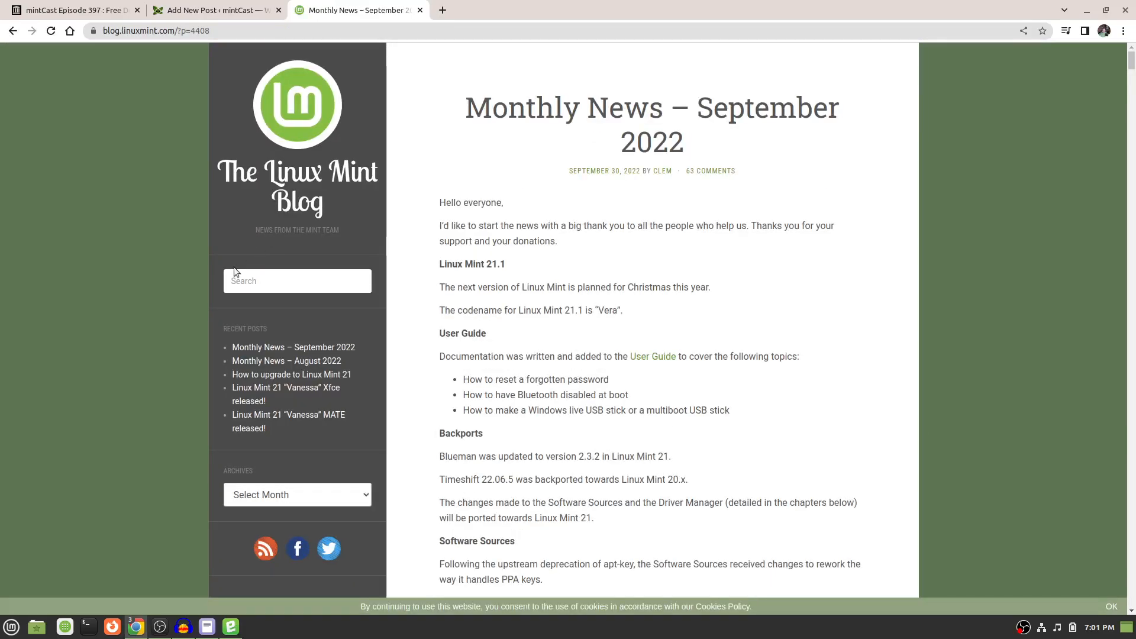
pyautogui.hotkey('alt', 'Left')
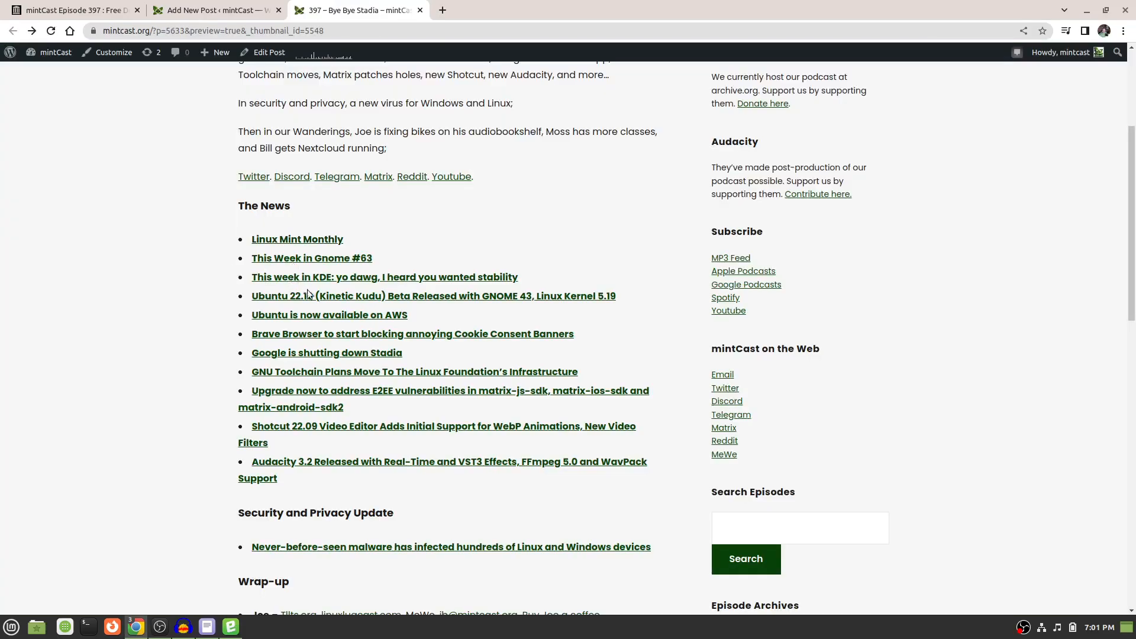
pyautogui.click(340, 315)
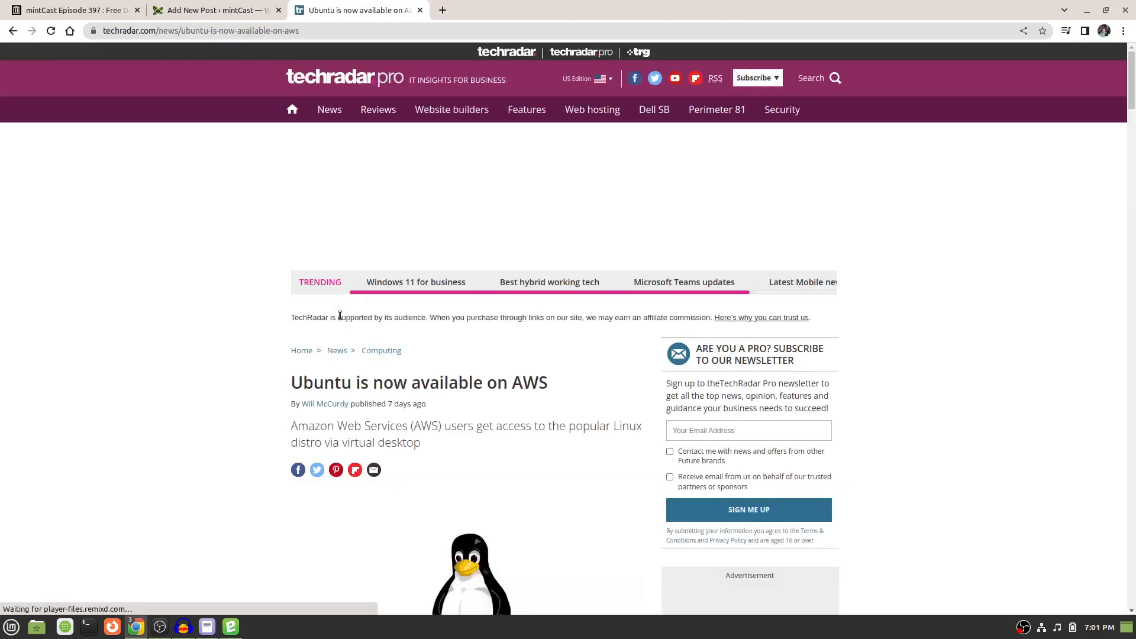
pyautogui.hotkey('alt', 'Left')
# Check the rest of the preview down to the comment form and close the preview tab.
pyautogui.scroll(-5, 341, 319)
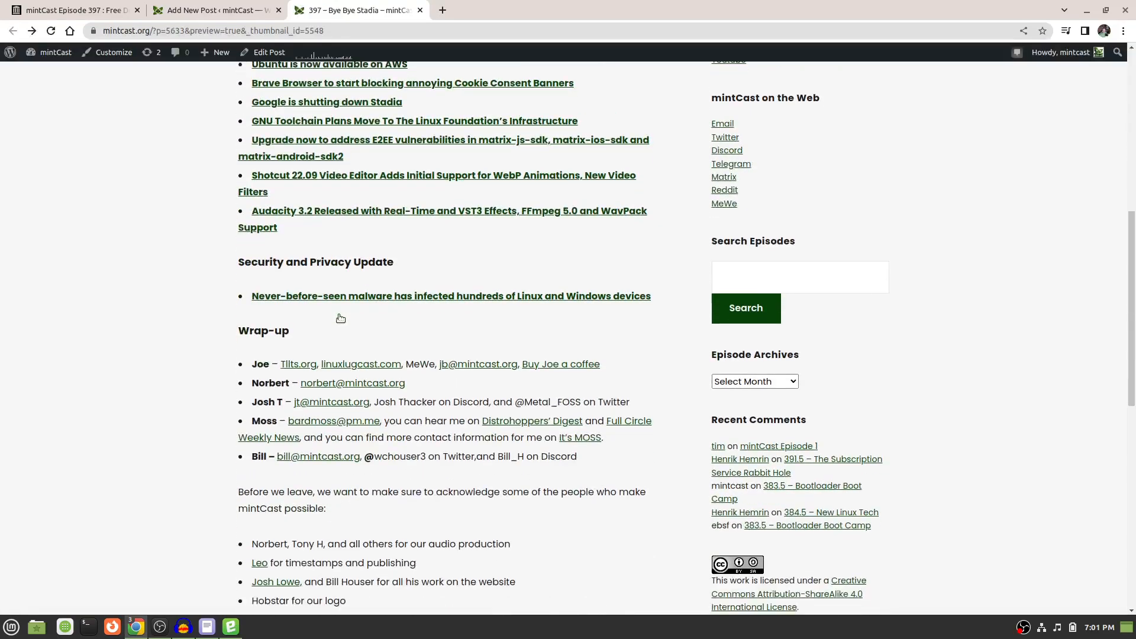
pyautogui.scroll(-6, 181, 371)
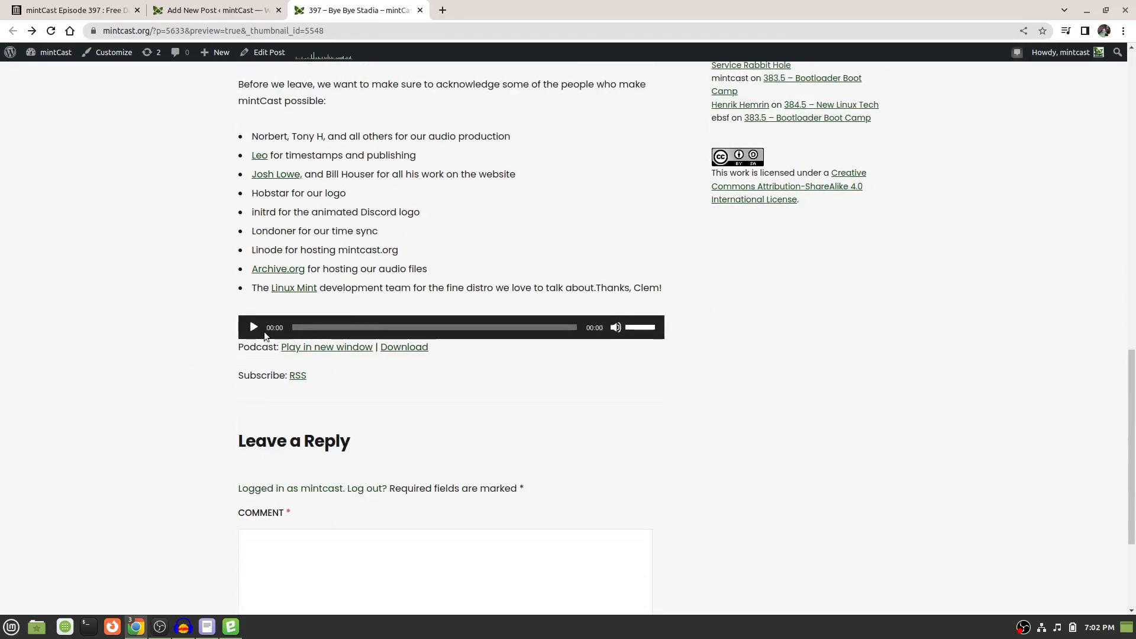
pyautogui.scroll(-3, 165, 361)
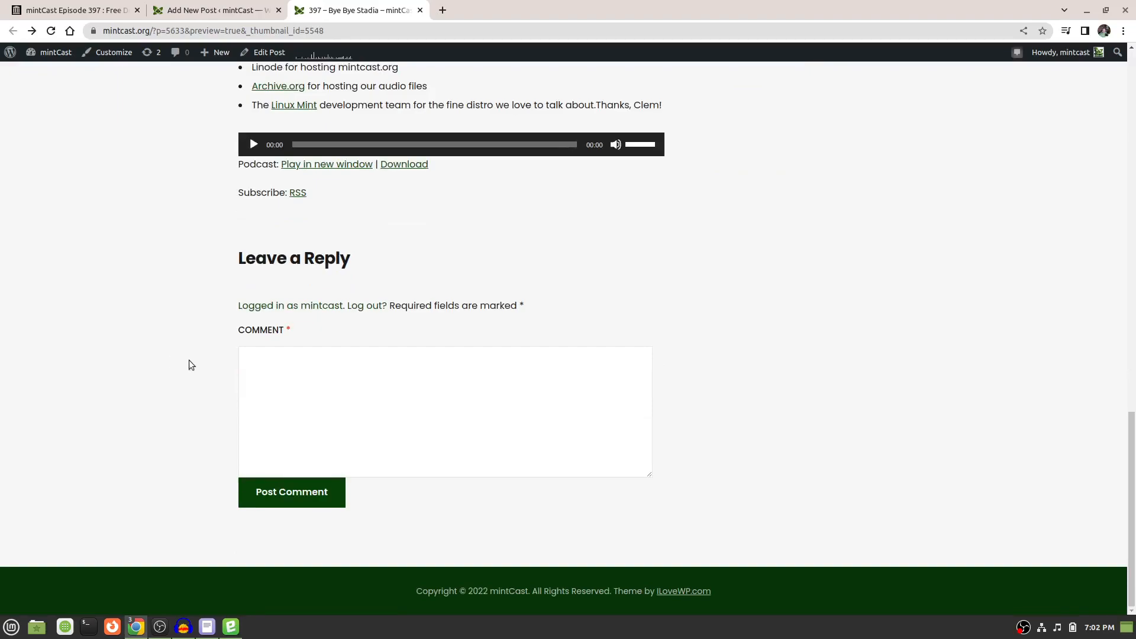
pyautogui.scroll(20, 190, 361)
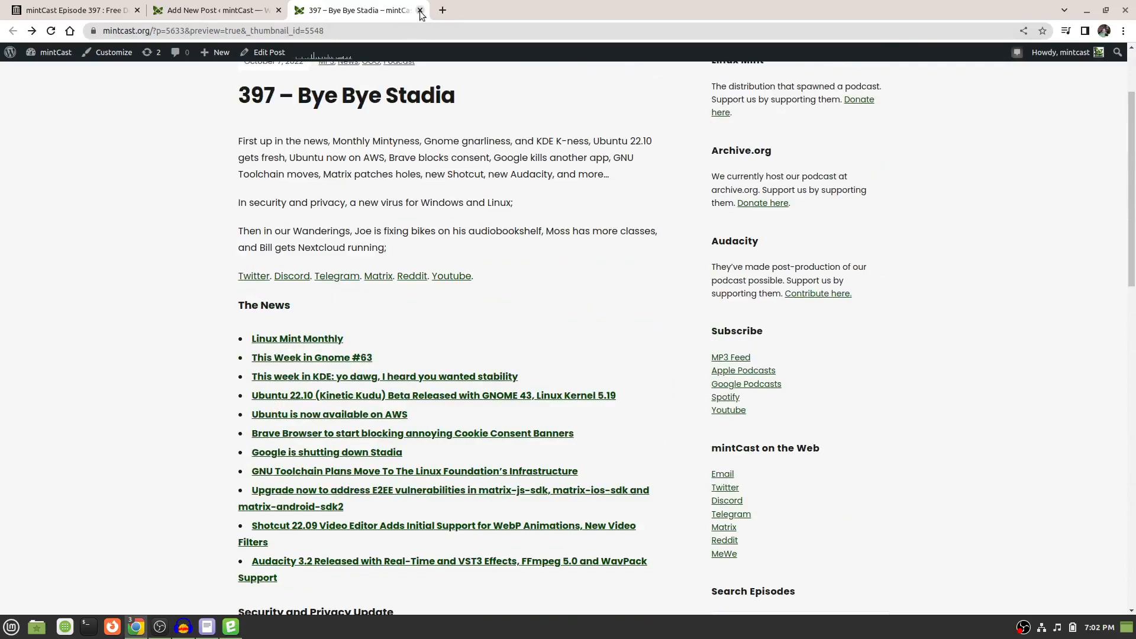
pyautogui.click(420, 10)
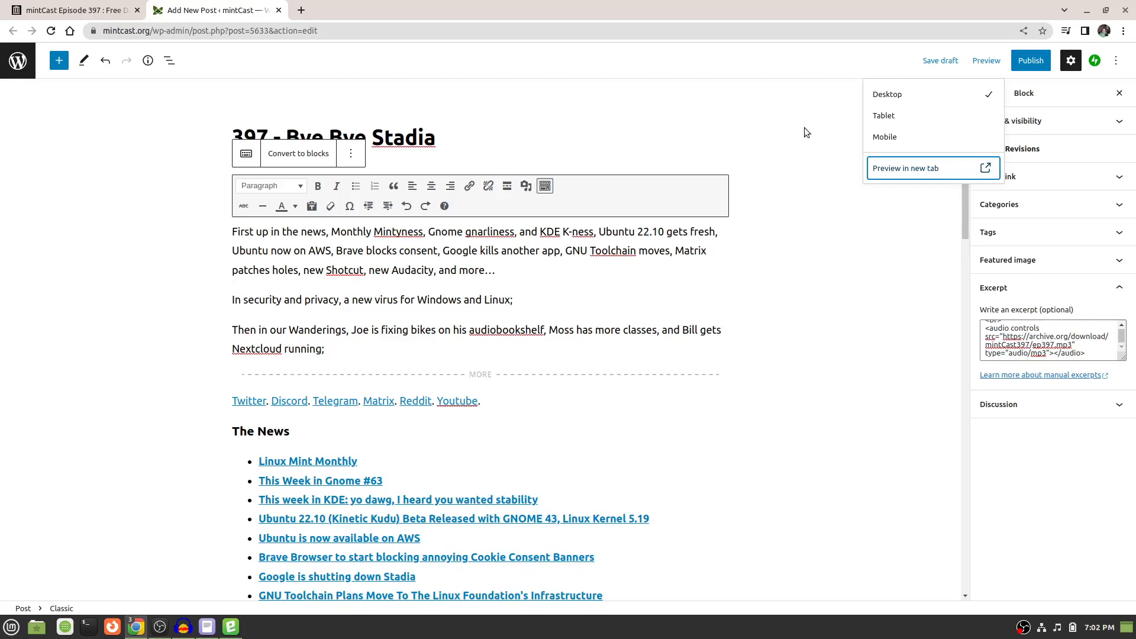
# Publish the "397 - Bye Bye Stadia" post immediately, keeping the existing visibility and sharing settings.
pyautogui.click(1030, 61)
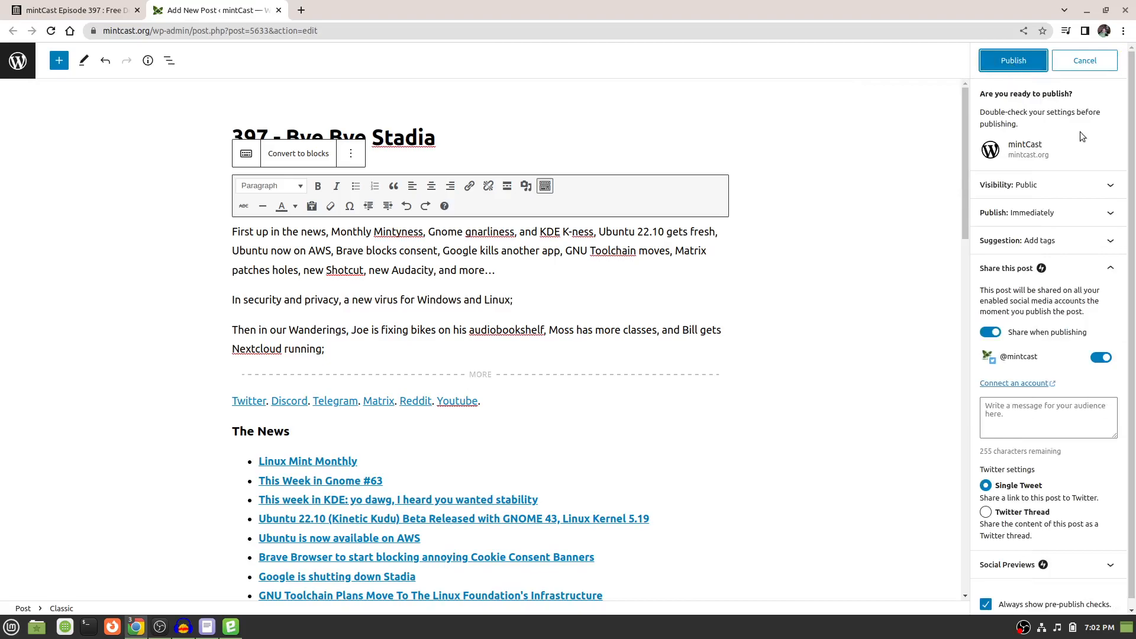
pyautogui.scroll(-2, 1023, 227)
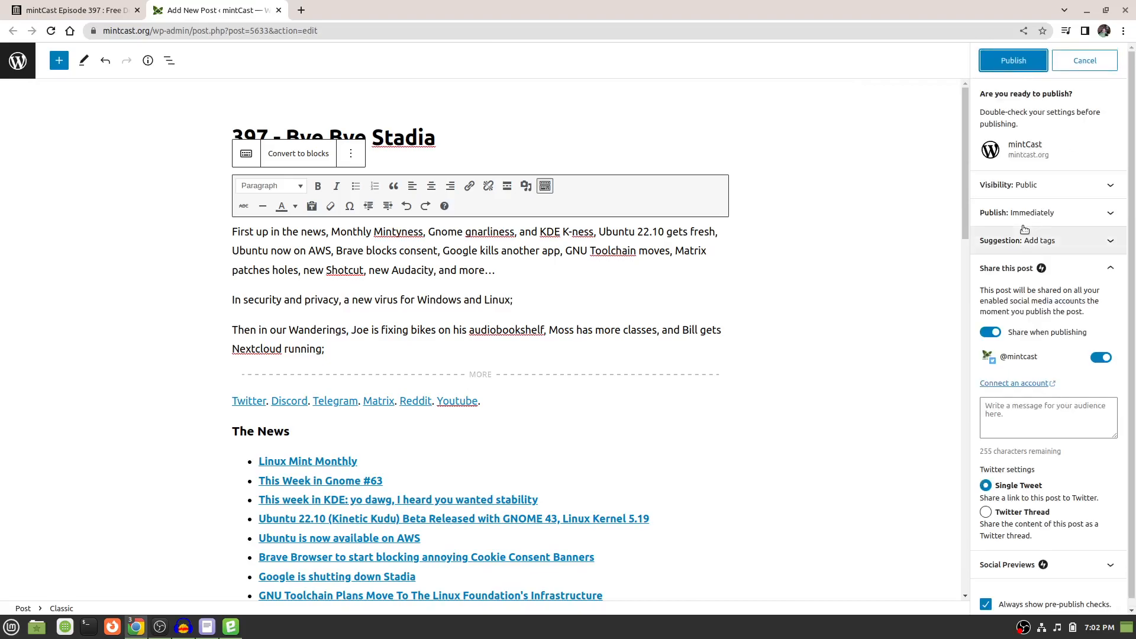
pyautogui.scroll(1, 1024, 229)
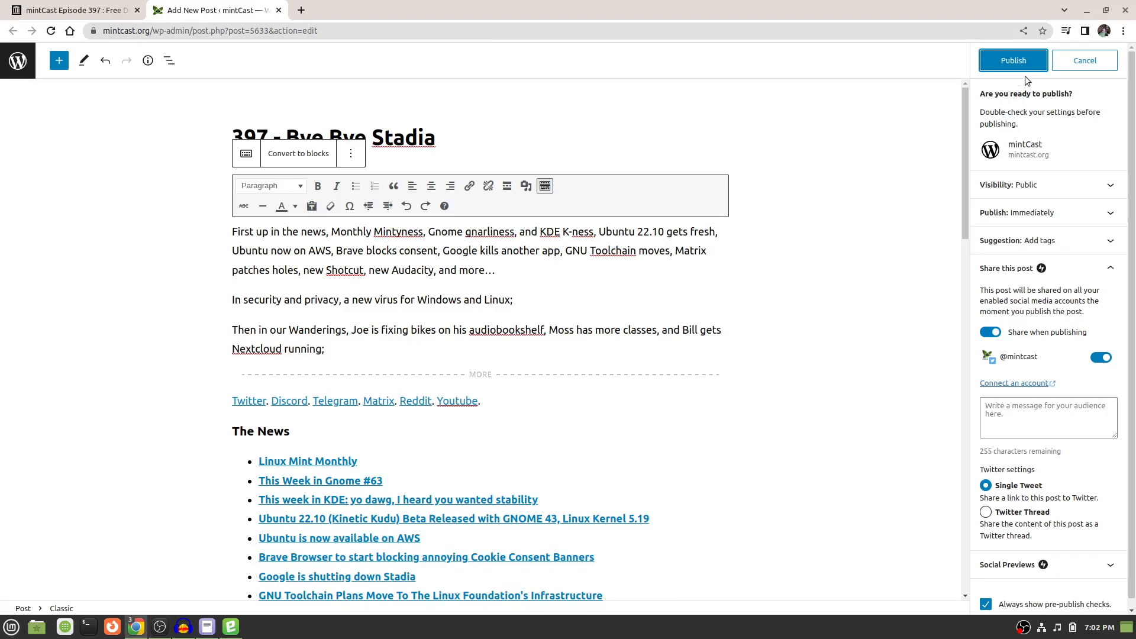
pyautogui.click(1015, 59)
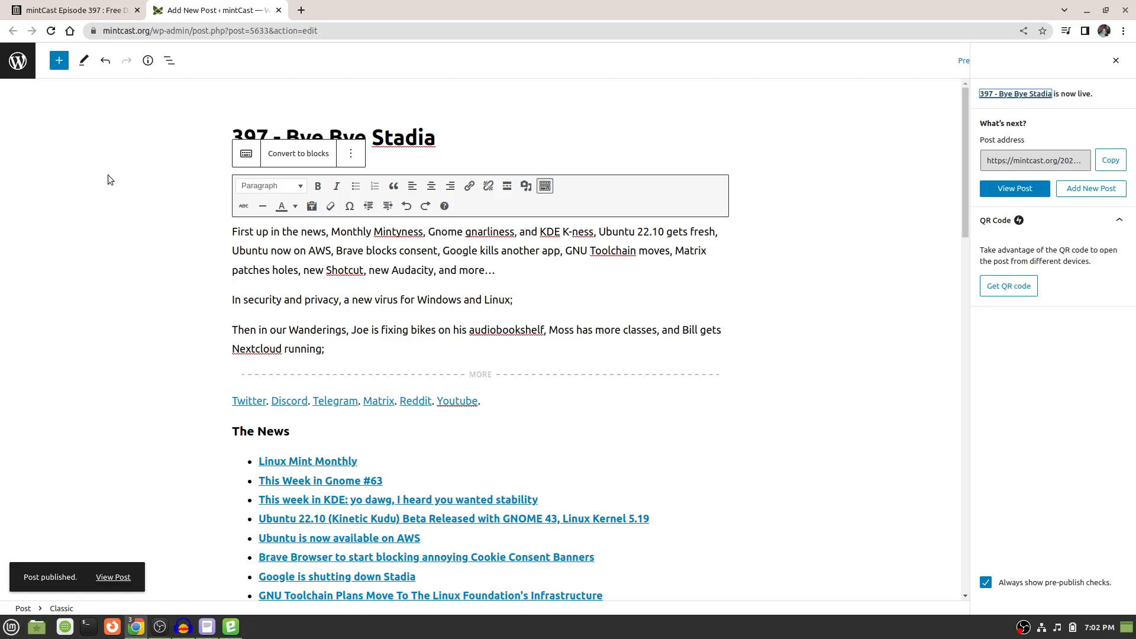
# Leave the editor for the posts list, visit the mintCast home page and check how the latest episode section displays.
pyautogui.click(20, 62)
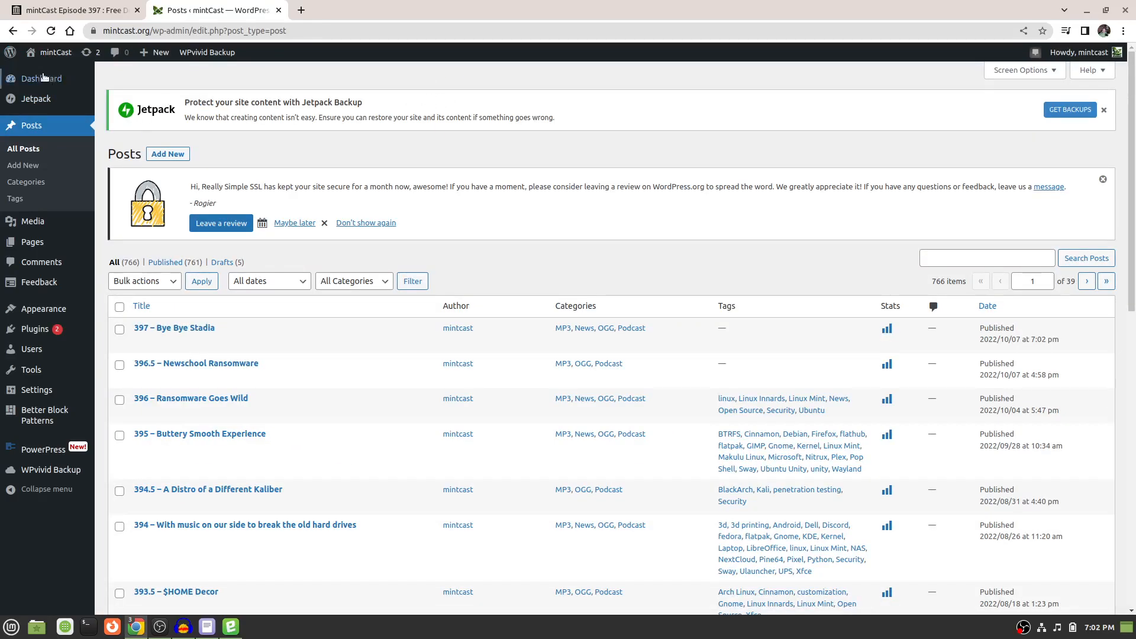
pyautogui.moveTo(40, 55)
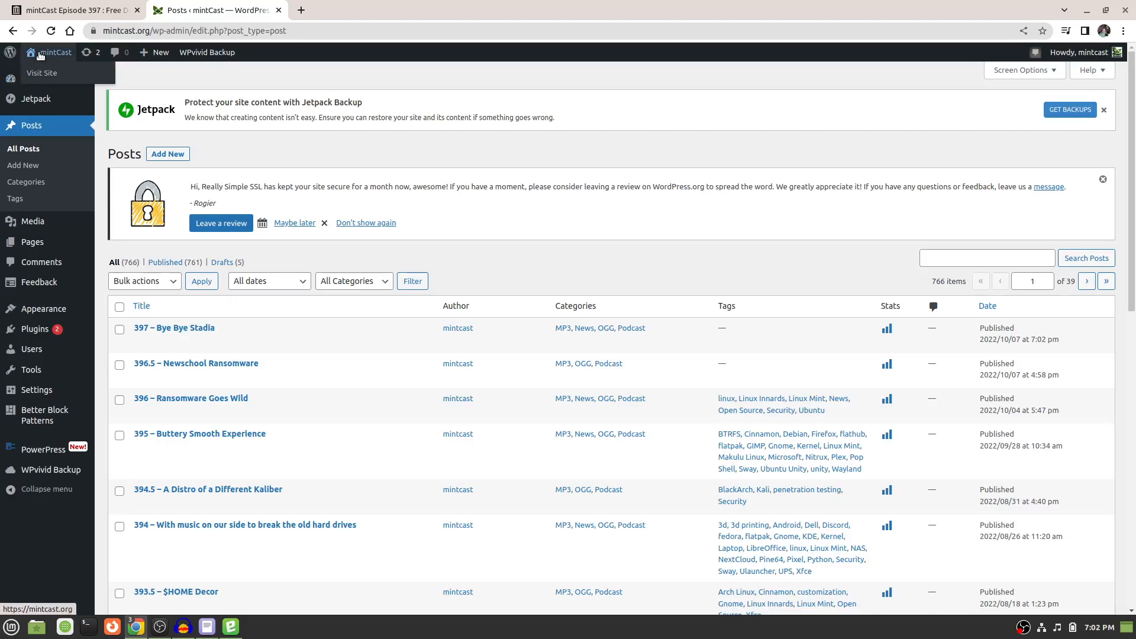
pyautogui.click(52, 55)
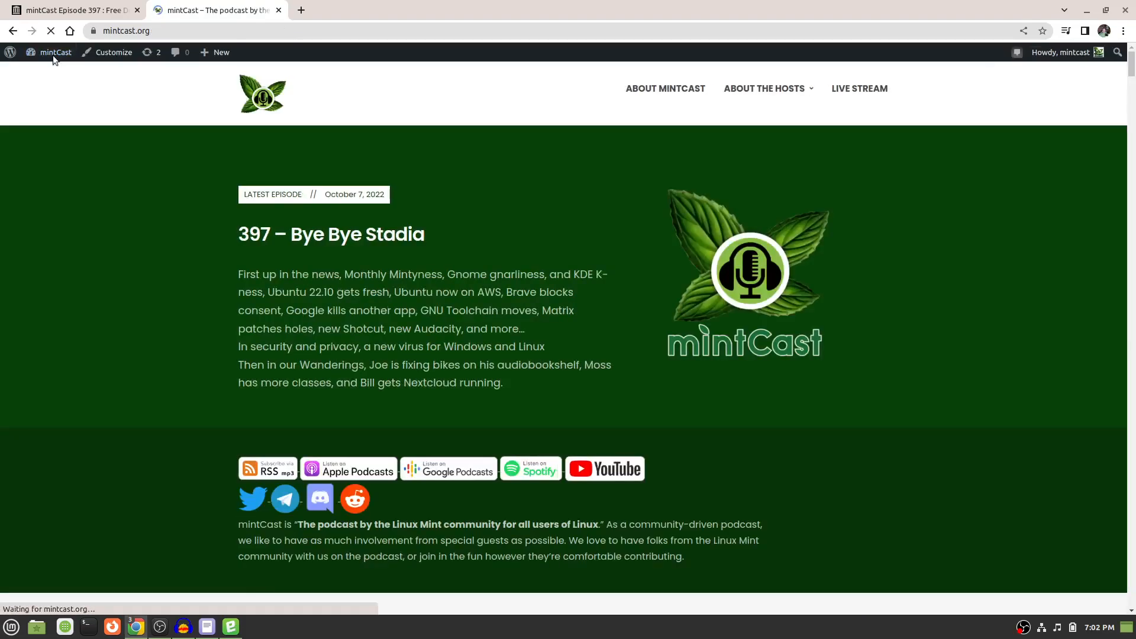
pyautogui.scroll(-1, 562, 241)
pyautogui.scroll(-5, 562, 243)
pyautogui.scroll(5, 562, 243)
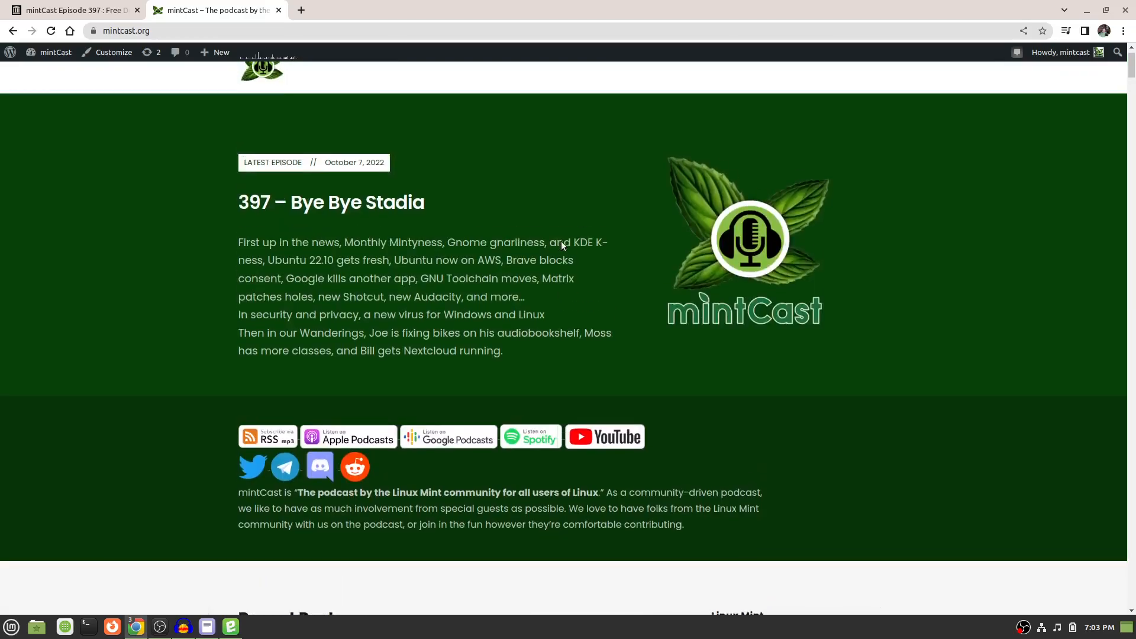
# Check the episode 397 entry under Recent Posts on the mintCast home page, returning to the latest episode section.
pyautogui.scroll(-8, 562, 243)
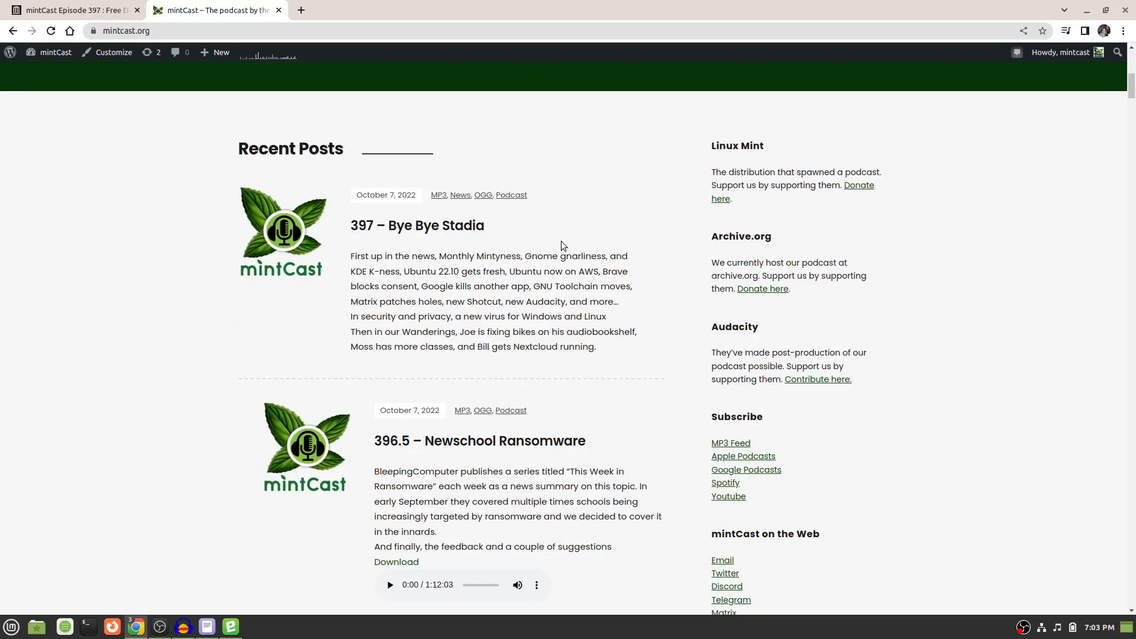
pyautogui.scroll(8, 562, 242)
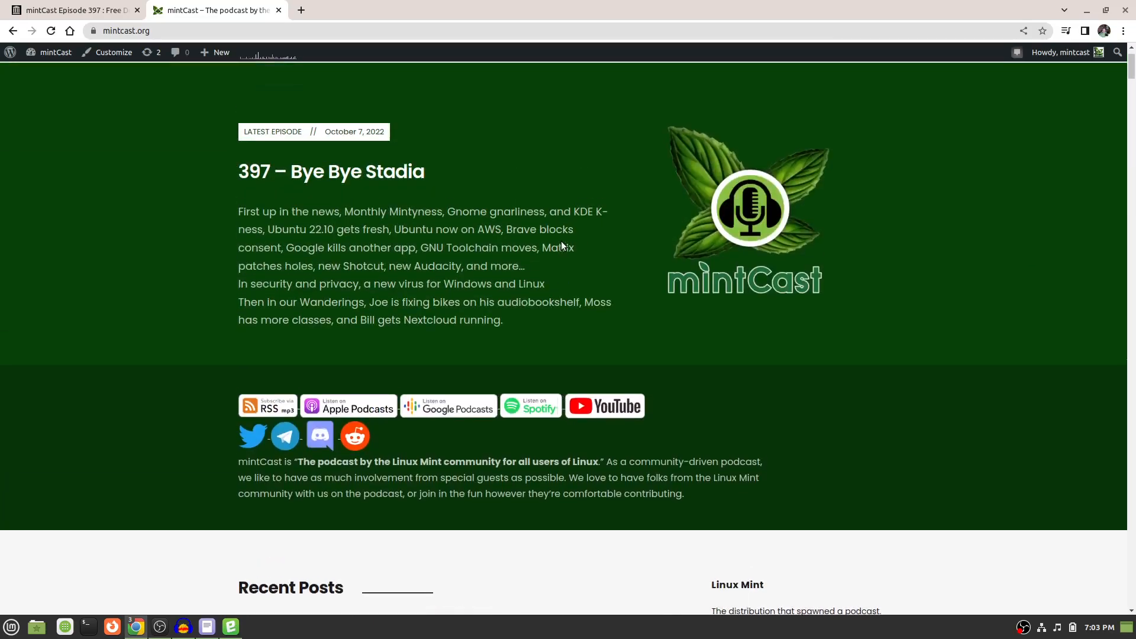
pyautogui.scroll(1, 562, 243)
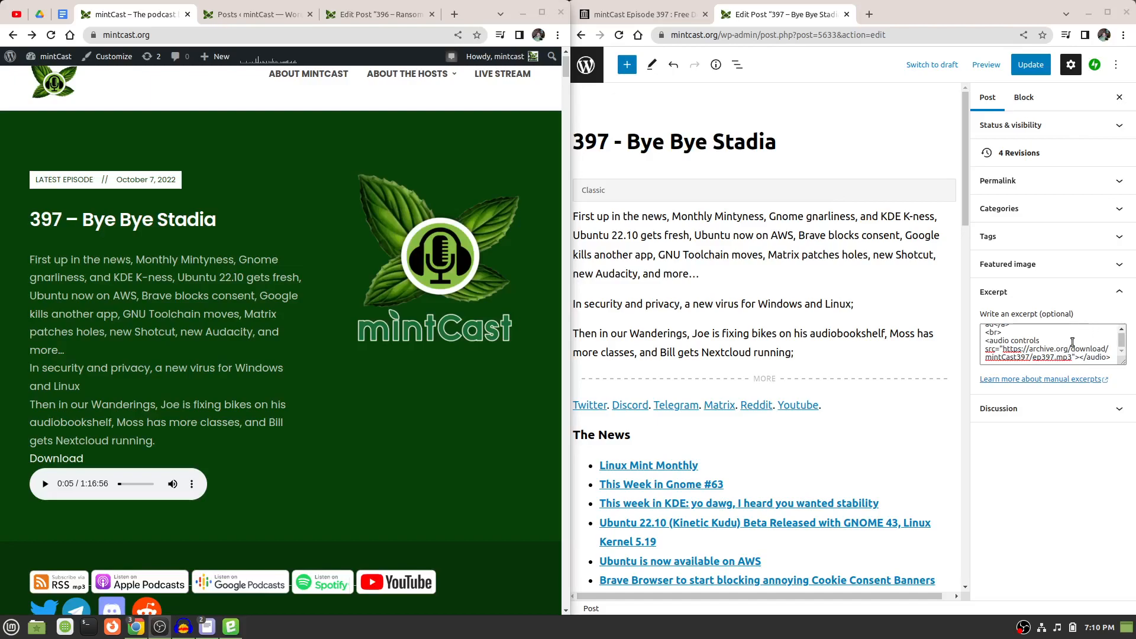
# Review the download link and audio player code in the post's excerpt against the latest episode section on the home page.
pyautogui.scroll(10, 1073, 342)
pyautogui.scroll(-10, 1073, 343)
pyautogui.scroll(2, 1076, 335)
pyautogui.scroll(-3, 1075, 336)
pyautogui.scroll(10, 1071, 355)
pyautogui.scroll(-10, 1071, 355)
pyautogui.scroll(1, 1057, 345)
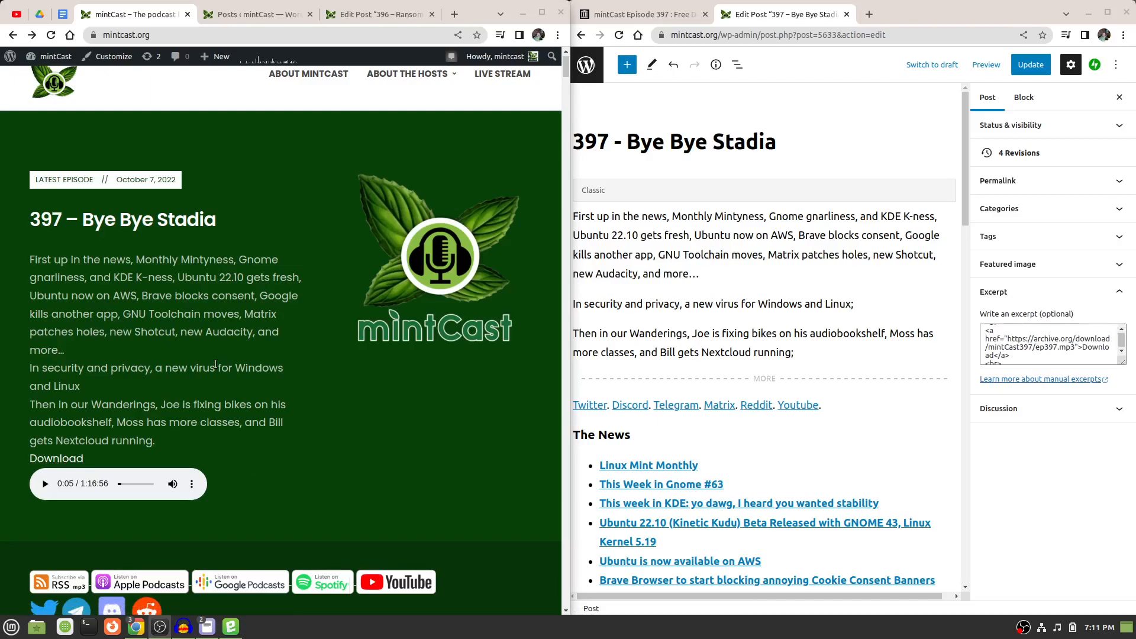
pyautogui.scroll(-3, 215, 364)
pyautogui.scroll(-4, 371, 302)
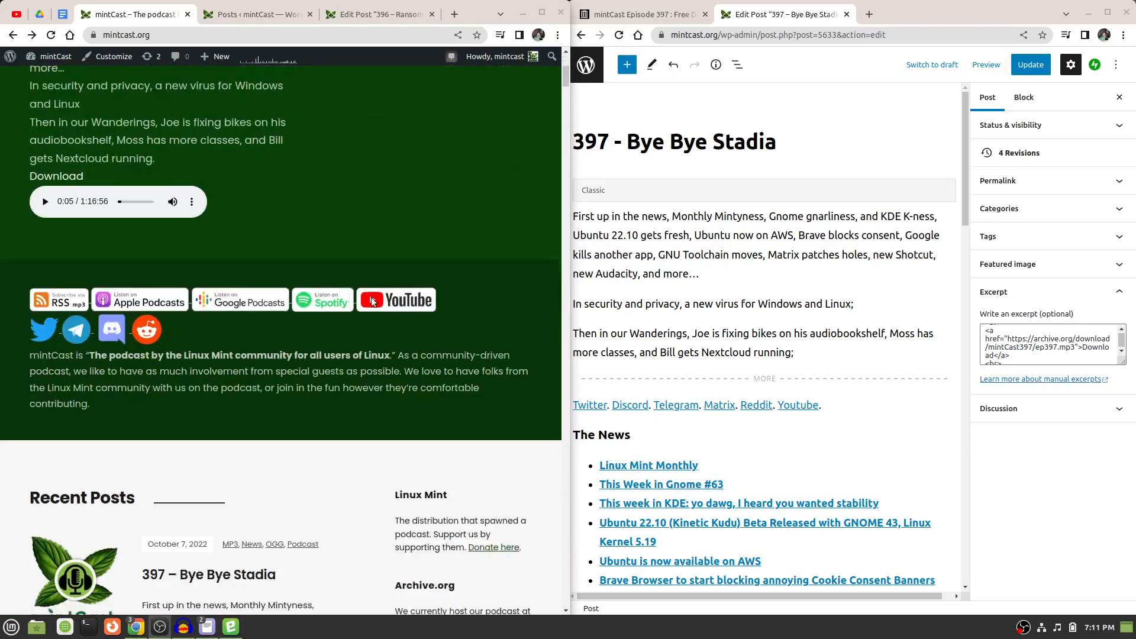
pyautogui.scroll(4, 371, 302)
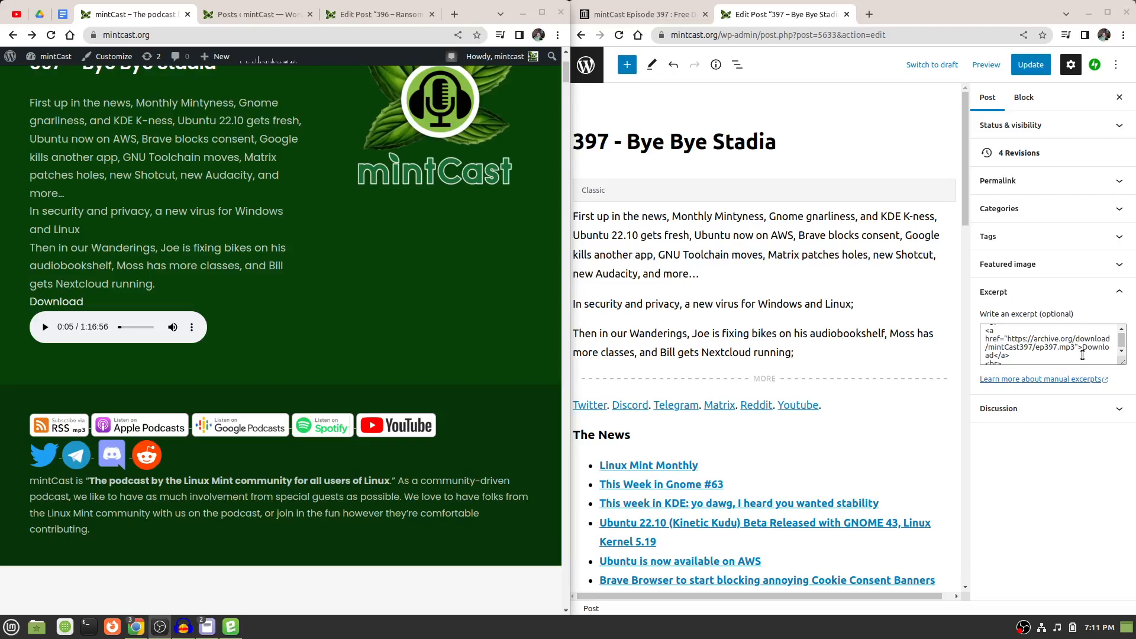
pyautogui.scroll(-1, 1084, 355)
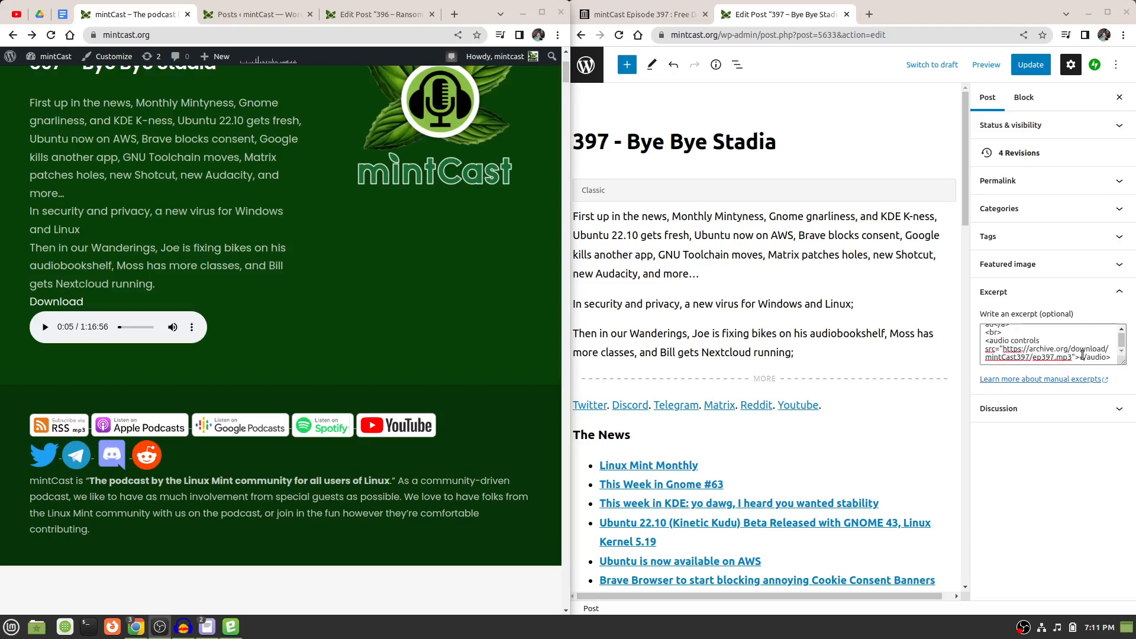
pyautogui.scroll(2, 1083, 355)
# Switch to the archive.org page for mintCast Episode 397 and review its details and download options.
pyautogui.click(663, 14)
pyautogui.scroll(2, 947, 186)
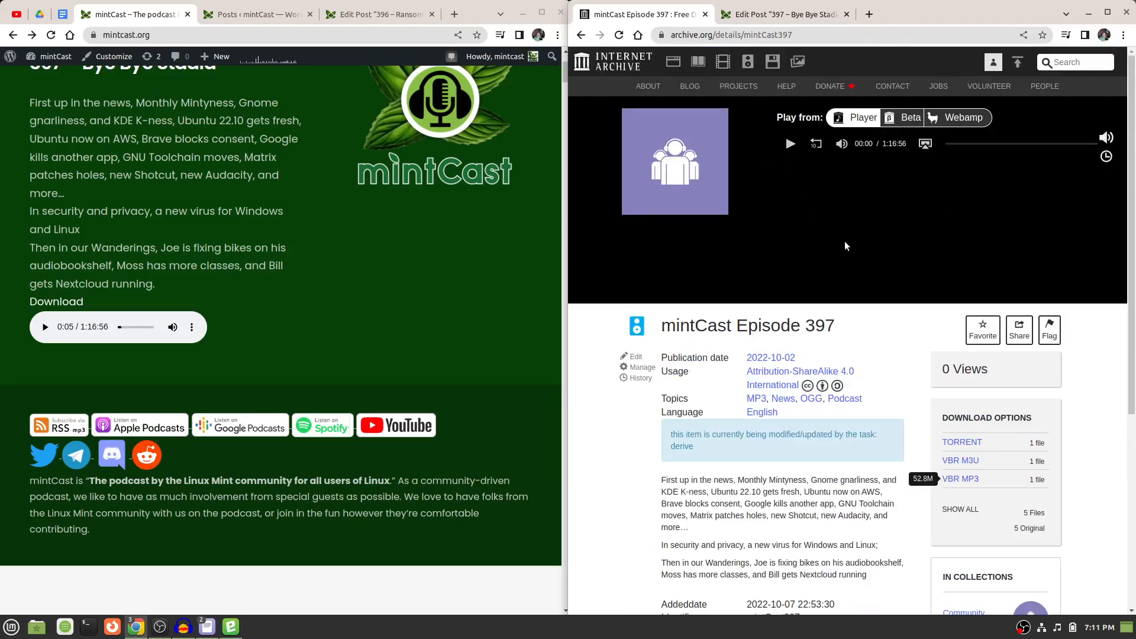
pyautogui.scroll(-5, 846, 245)
pyautogui.scroll(5, 845, 246)
# Examine the home page's latest episode section with its download link and audio player, along with the subscription links and recent posts.
pyautogui.scroll(3, 323, 251)
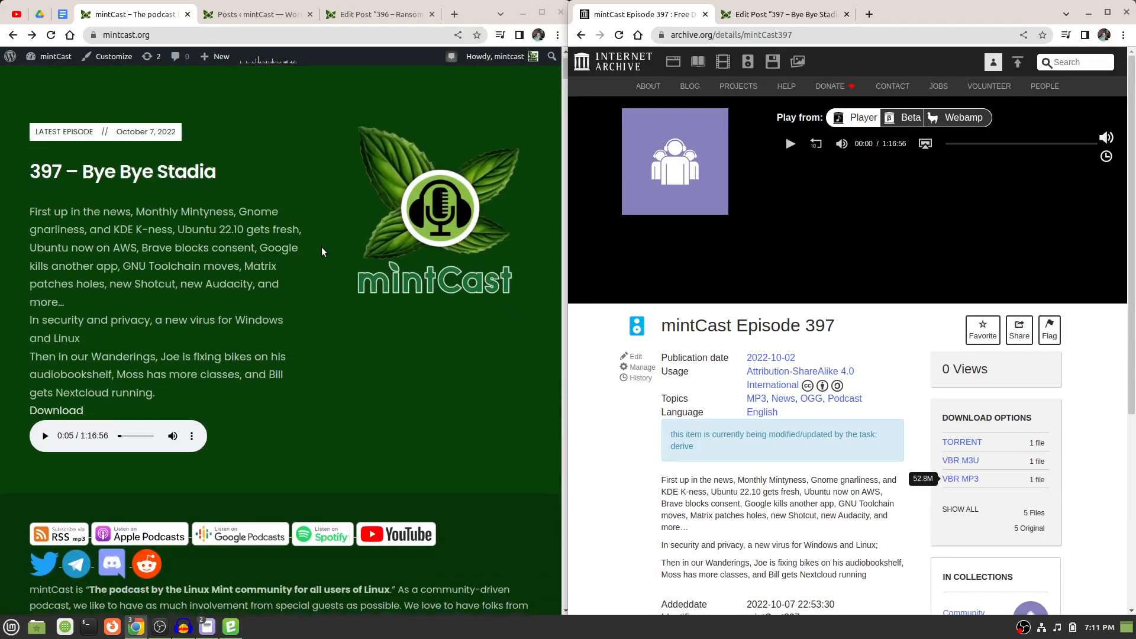
pyautogui.scroll(-3, 322, 251)
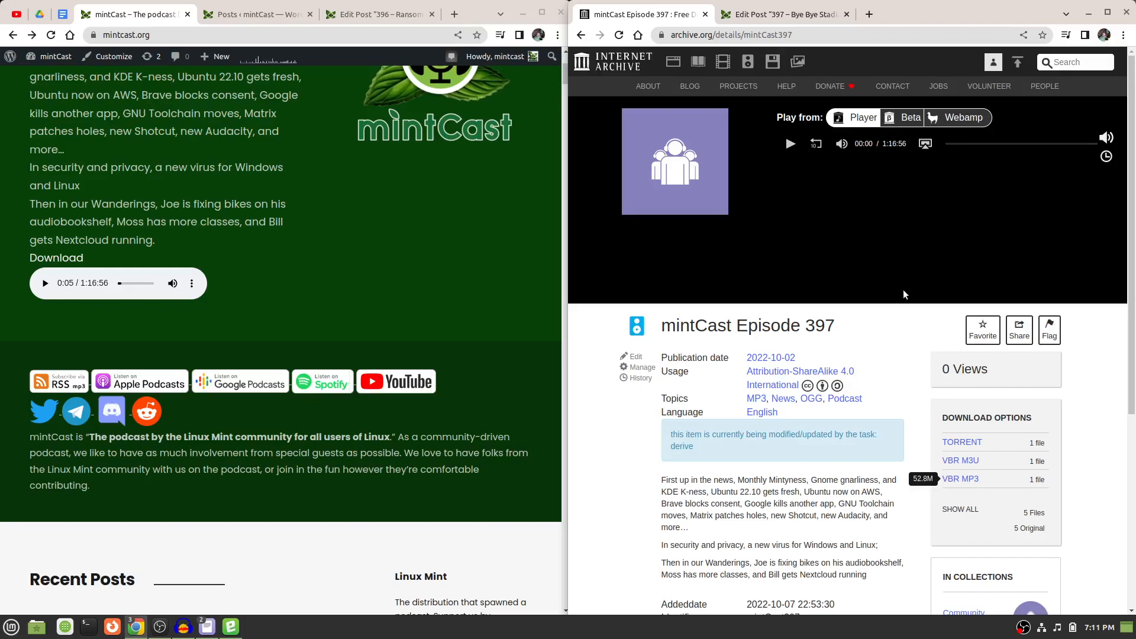
pyautogui.scroll(-4, 903, 289)
pyautogui.scroll(4, 903, 290)
pyautogui.scroll(4, 240, 286)
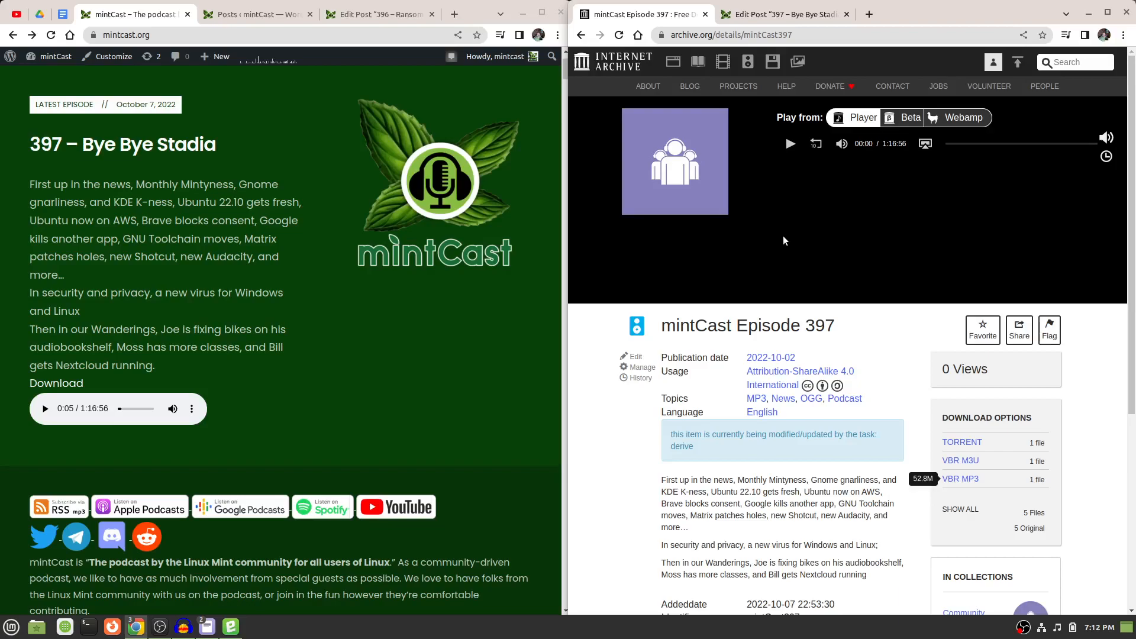
pyautogui.scroll(3, 312, 197)
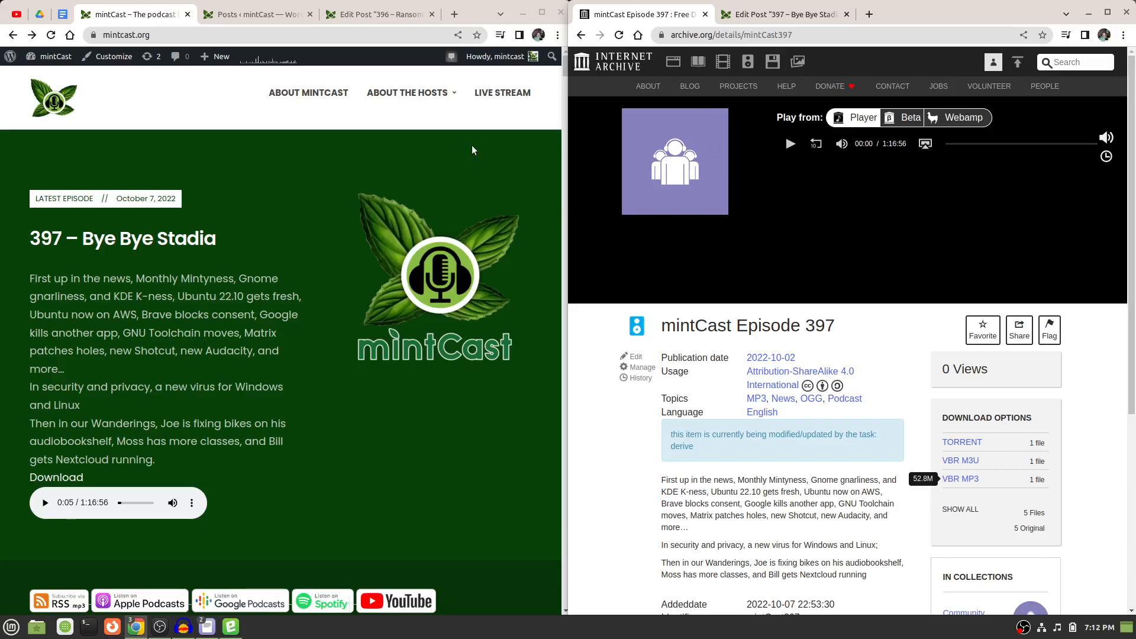
pyautogui.scroll(-10, 199, 150)
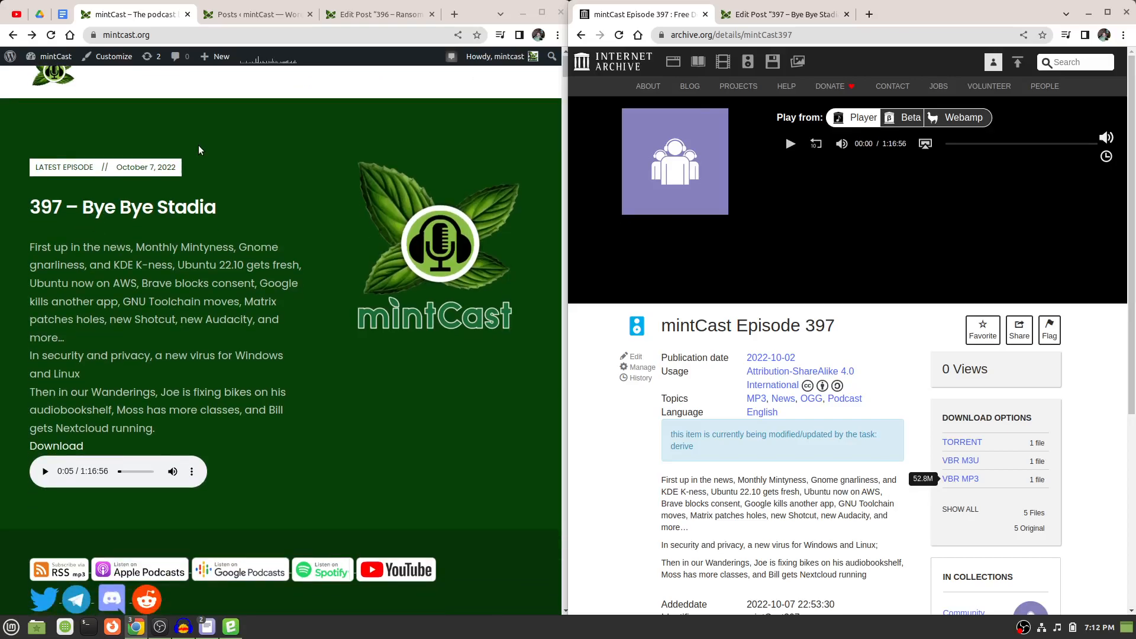
pyautogui.scroll(10, 198, 149)
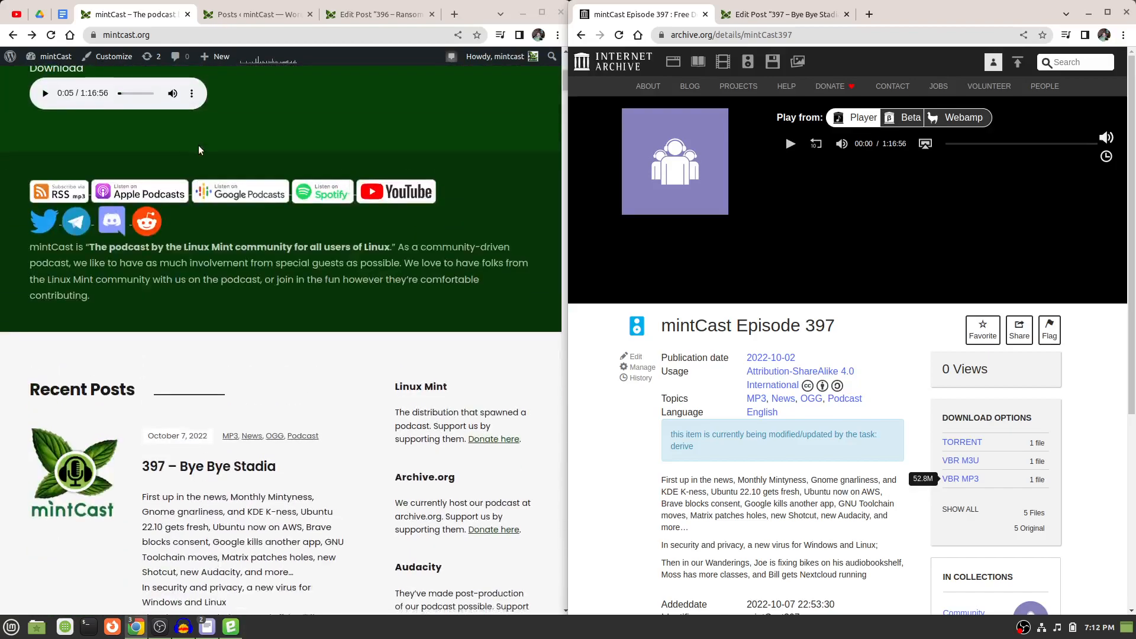